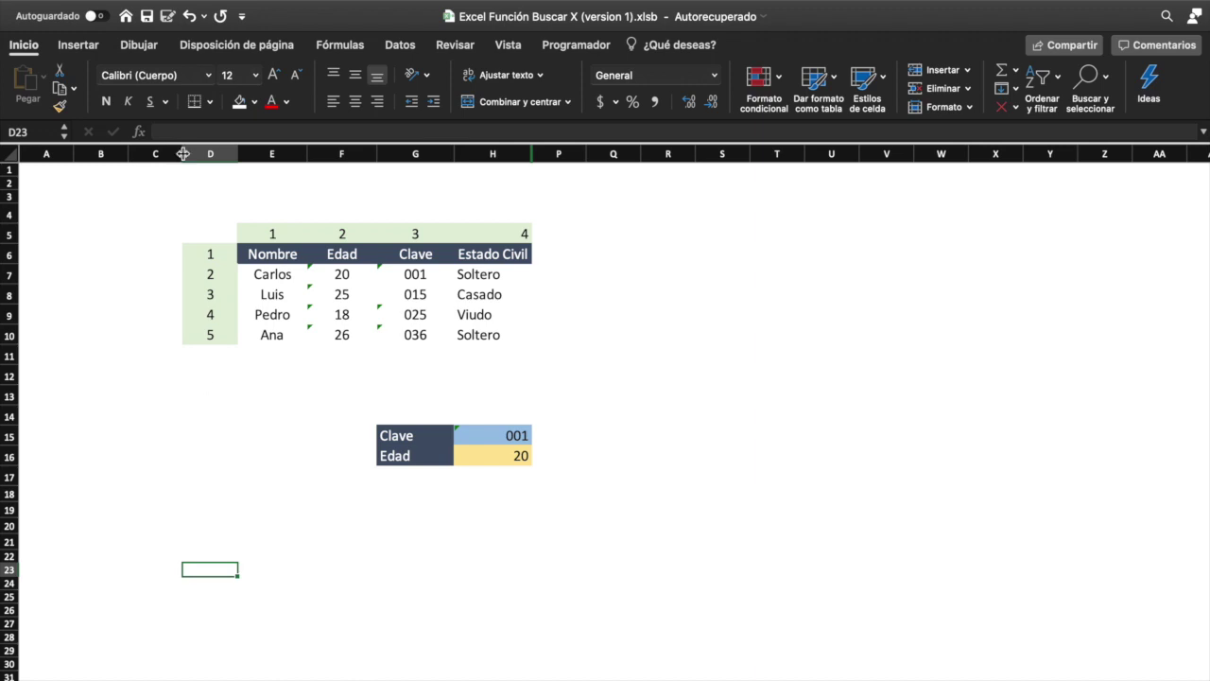
Highlight the Nombre and Clave columns of the table, then clear the selection
{"action": "left_click_drag", "start_coordinate": [271, 253], "coordinate": [271, 334]}
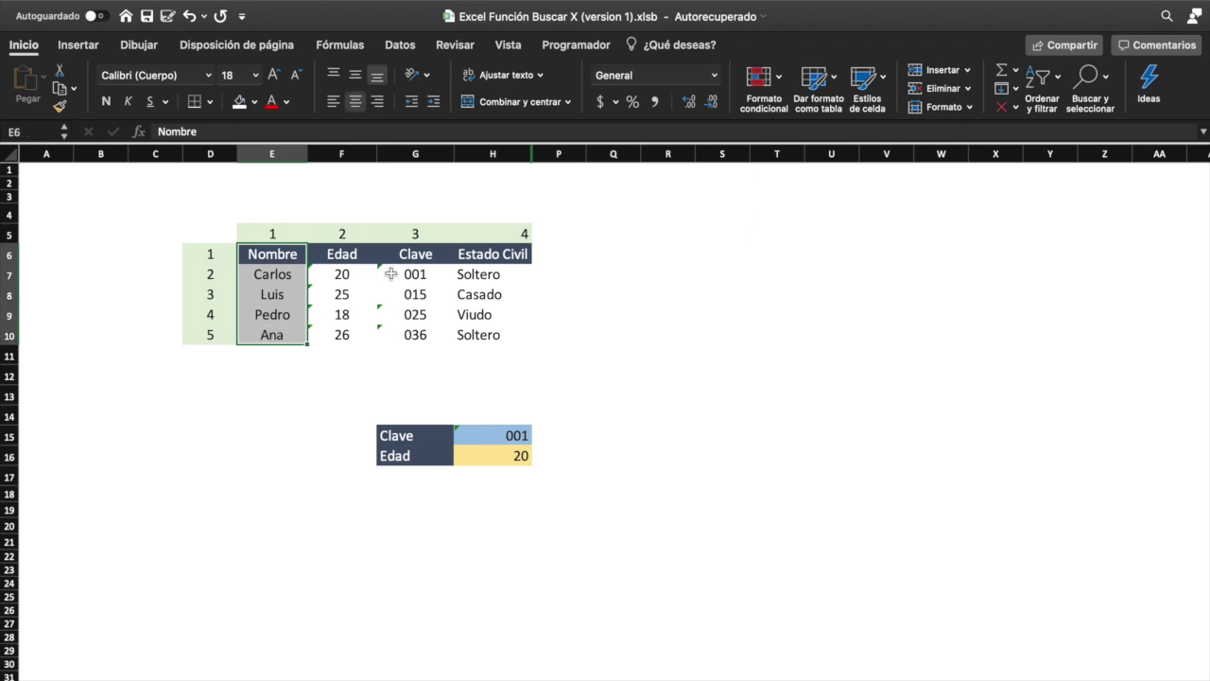
{"action": "left_click_drag", "start_coordinate": [416, 255], "coordinate": [422, 338]}
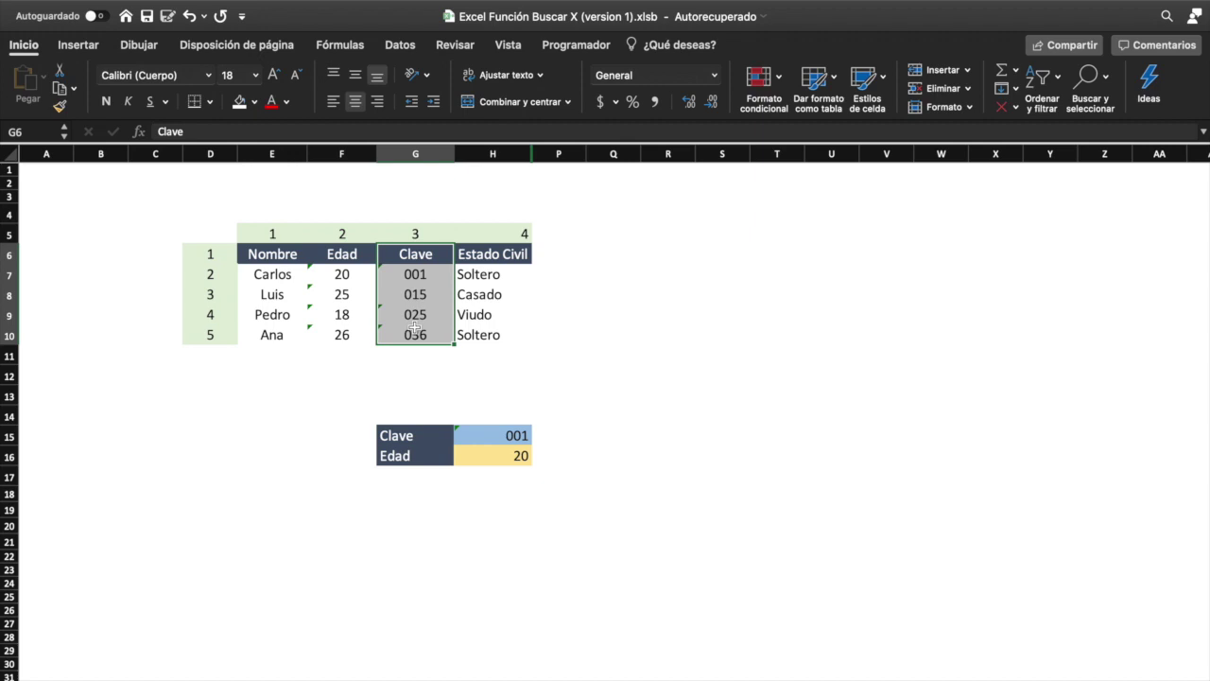
{"action": "left_click", "coordinate": [478, 361]}
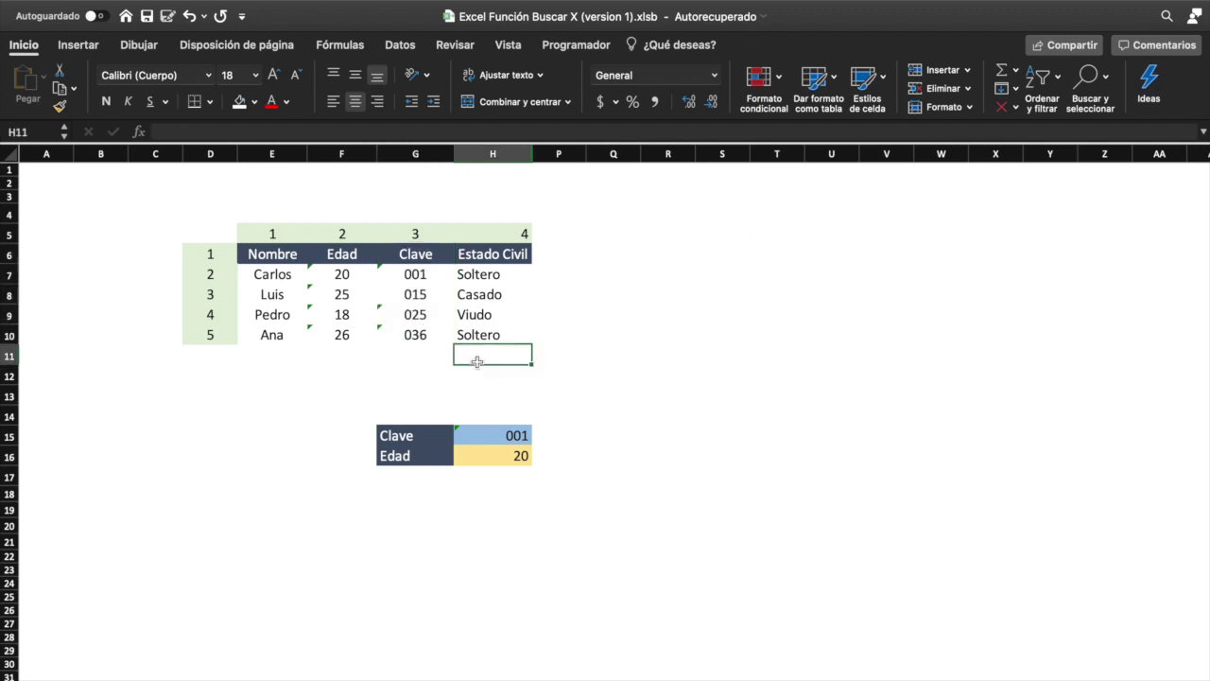
Enter key 015 in the lookup and set the returned field to Nombre
{"action": "left_click", "coordinate": [422, 436]}
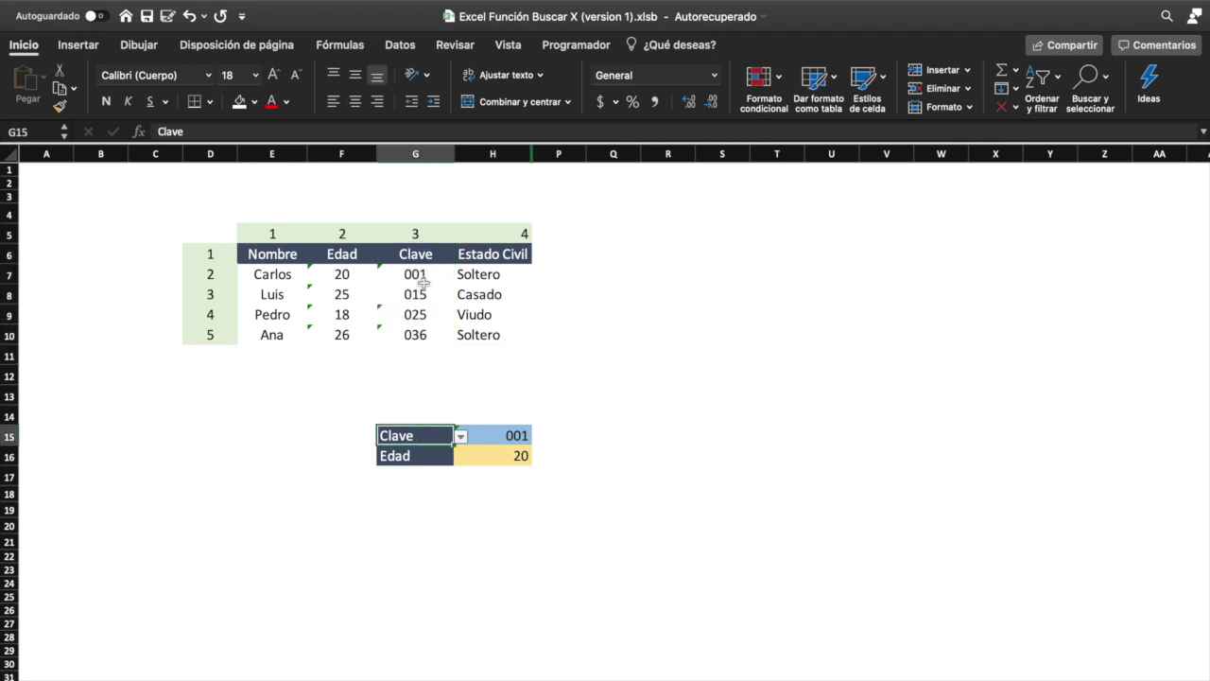
{"action": "left_click", "coordinate": [498, 433]}
{"action": "type", "text": "015"}
{"action": "key", "text": "Return"}
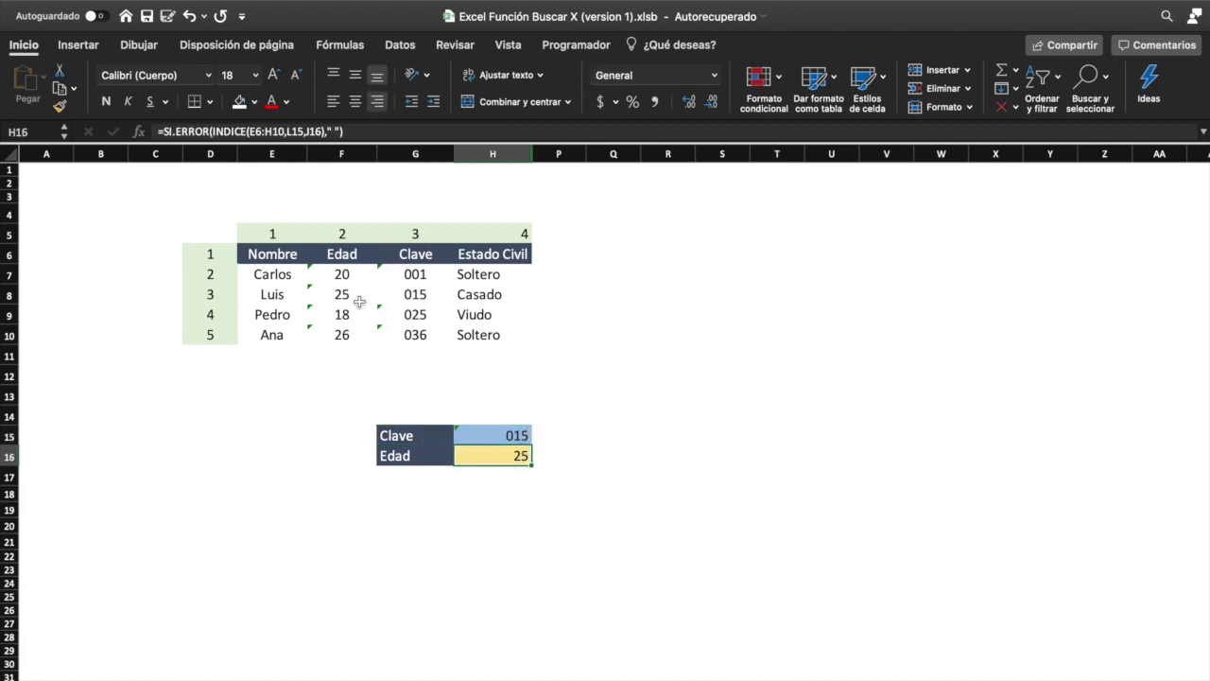
{"action": "left_click", "coordinate": [359, 301]}
{"action": "left_click", "coordinate": [427, 456]}
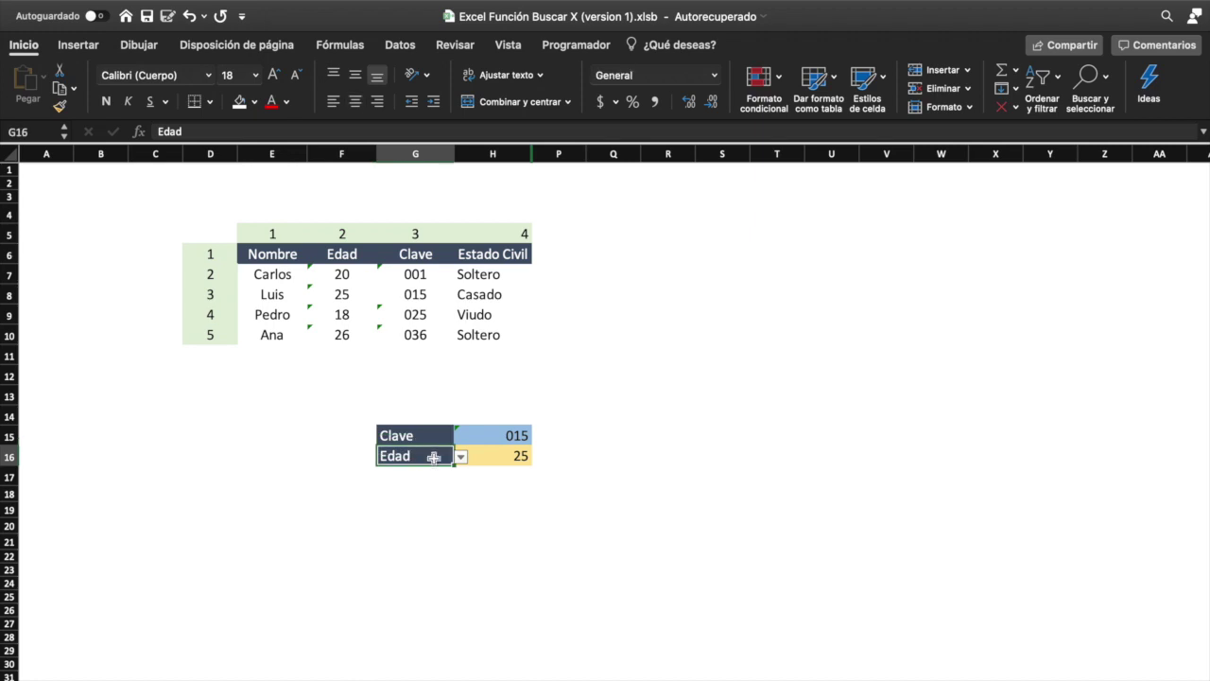
{"action": "left_click", "coordinate": [461, 456]}
{"action": "left_click", "coordinate": [438, 474]}
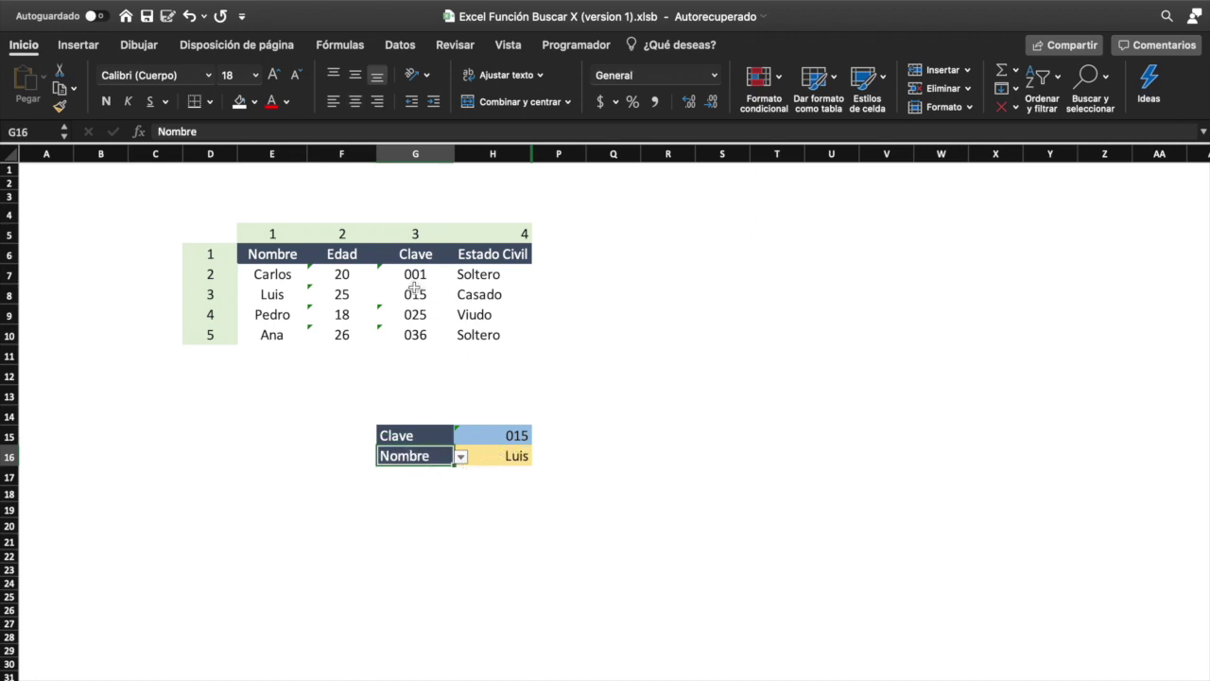
Look up keys 036 (Ana) and 025 (Pedro)
{"action": "left_click", "coordinate": [491, 433]}
{"action": "type", "text": "036"}
{"action": "key", "text": "Return"}
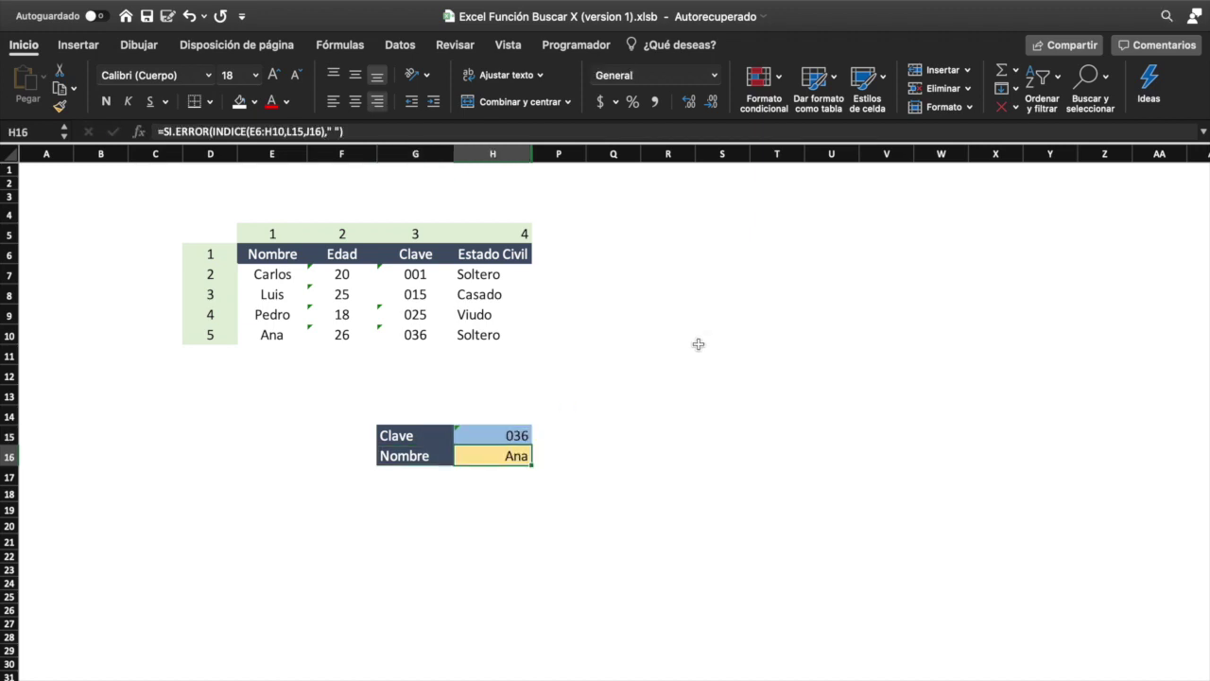
{"action": "left_click", "coordinate": [515, 437]}
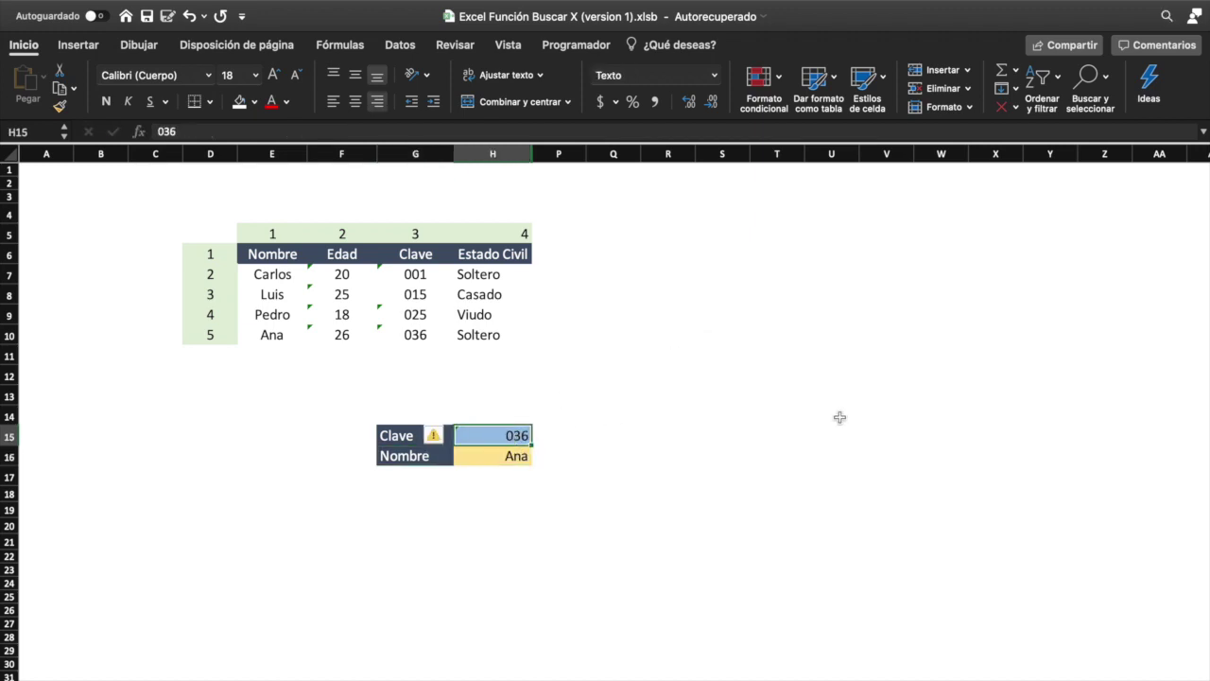
{"action": "type", "text": "025"}
{"action": "key", "text": "Return"}
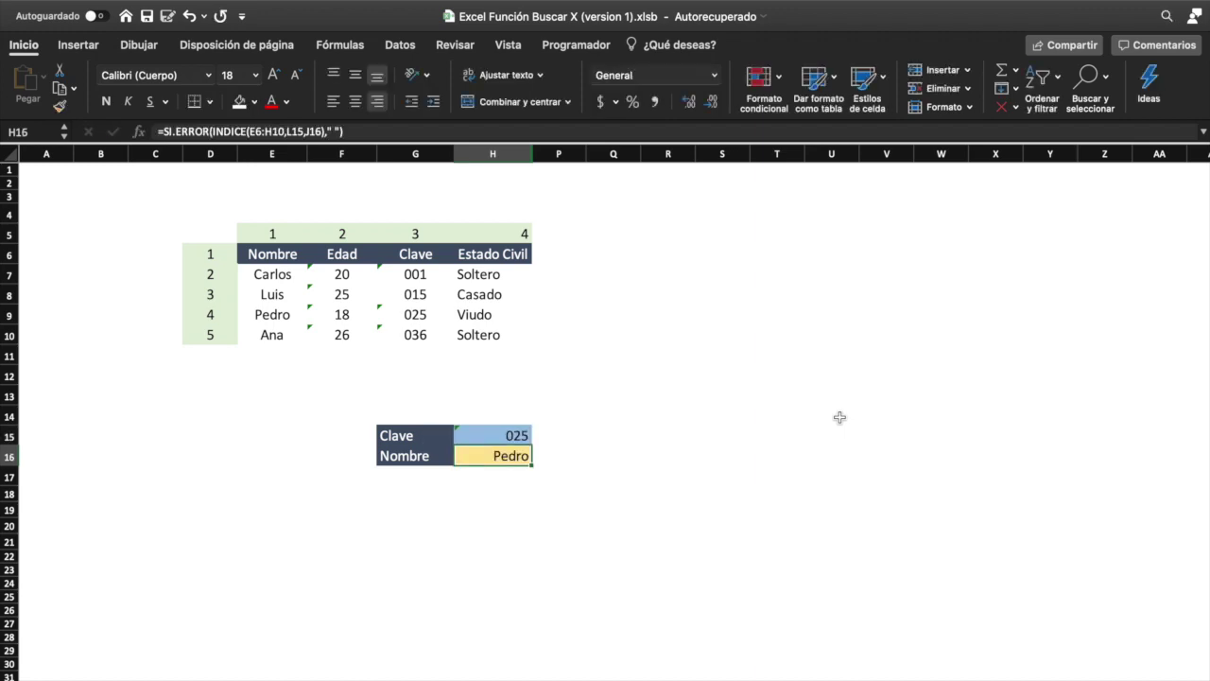
Switch the search field to Nombre and the returned field to Clave
{"action": "left_click", "coordinate": [430, 433]}
{"action": "left_click", "coordinate": [461, 437]}
{"action": "left_click", "coordinate": [414, 455]}
{"action": "left_click", "coordinate": [402, 456]}
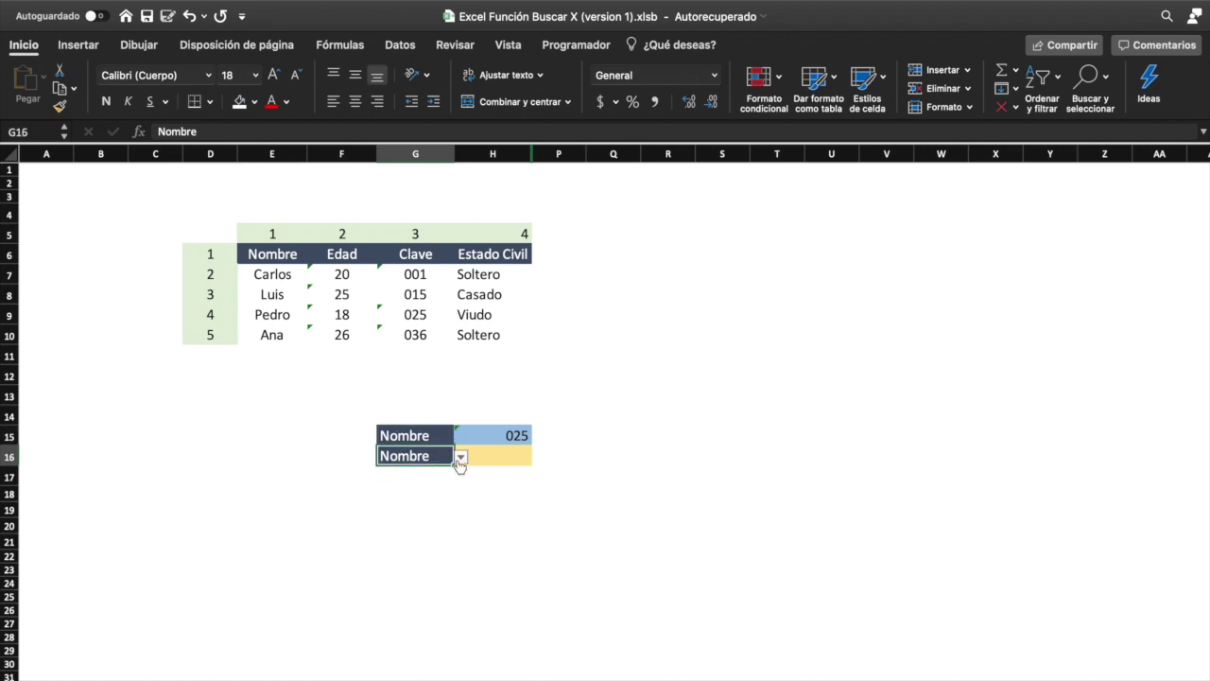
{"action": "left_click", "coordinate": [461, 458]}
{"action": "left_click", "coordinate": [427, 506]}
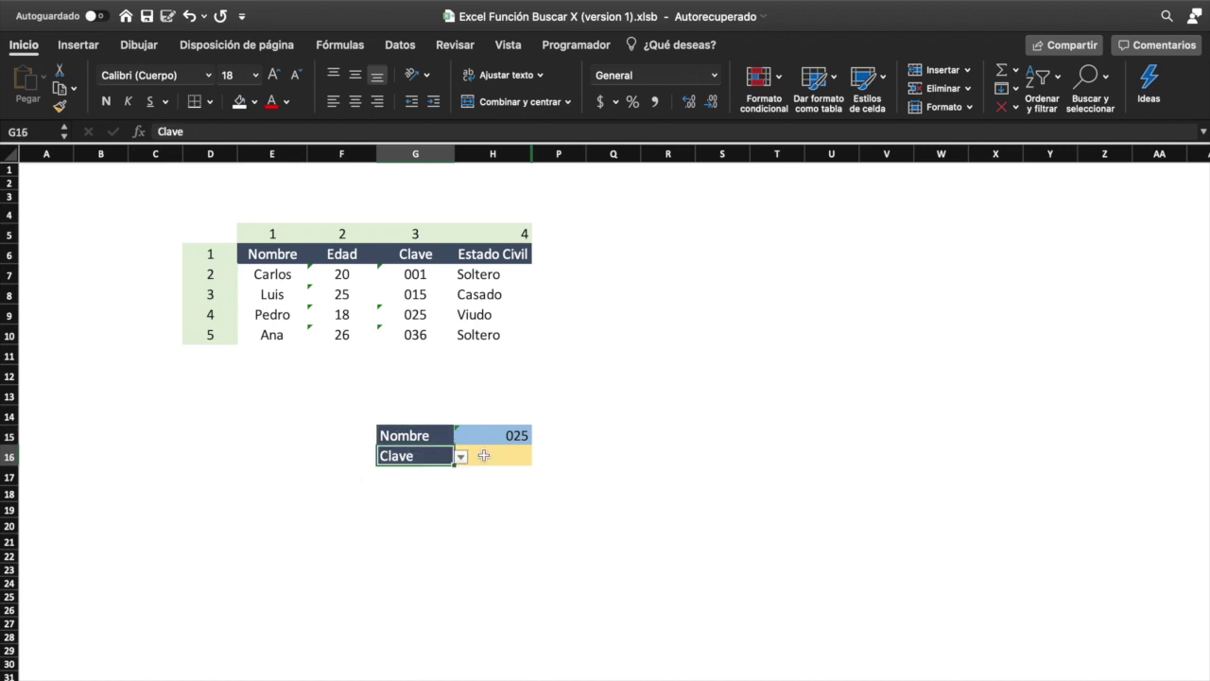
Search for Luis and confirm his key 015 in the table
{"action": "left_click", "coordinate": [495, 437]}
{"action": "type", "text": "Luis"}
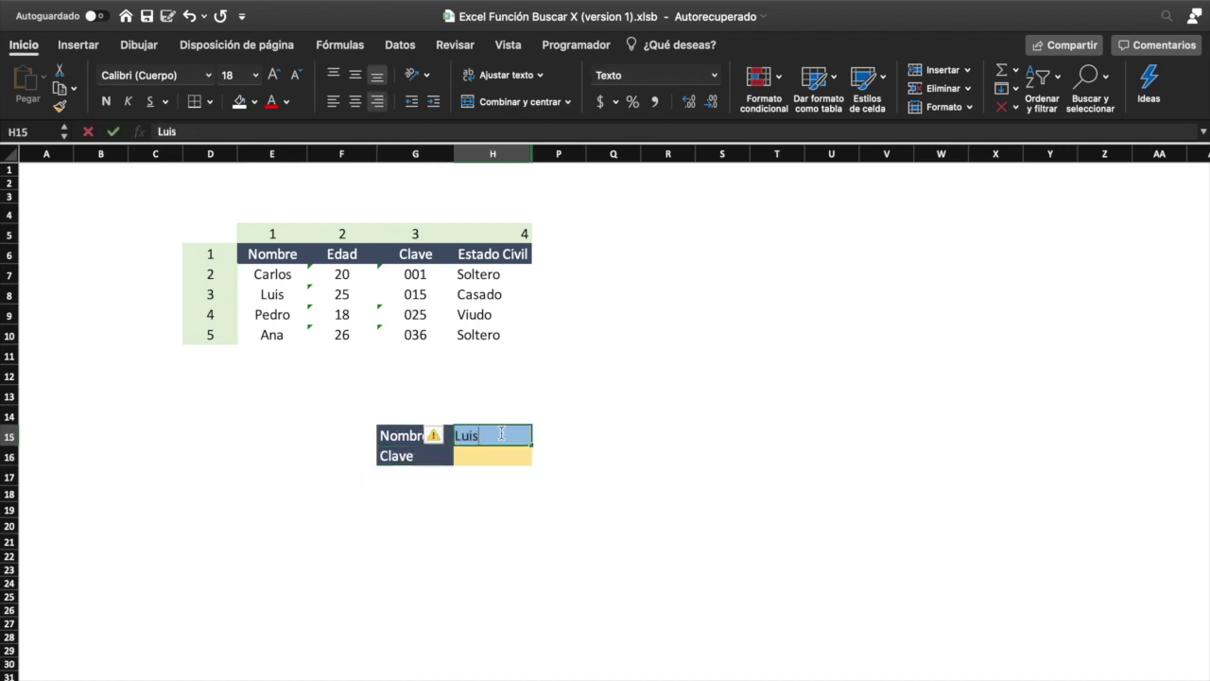
{"action": "key", "text": "Return"}
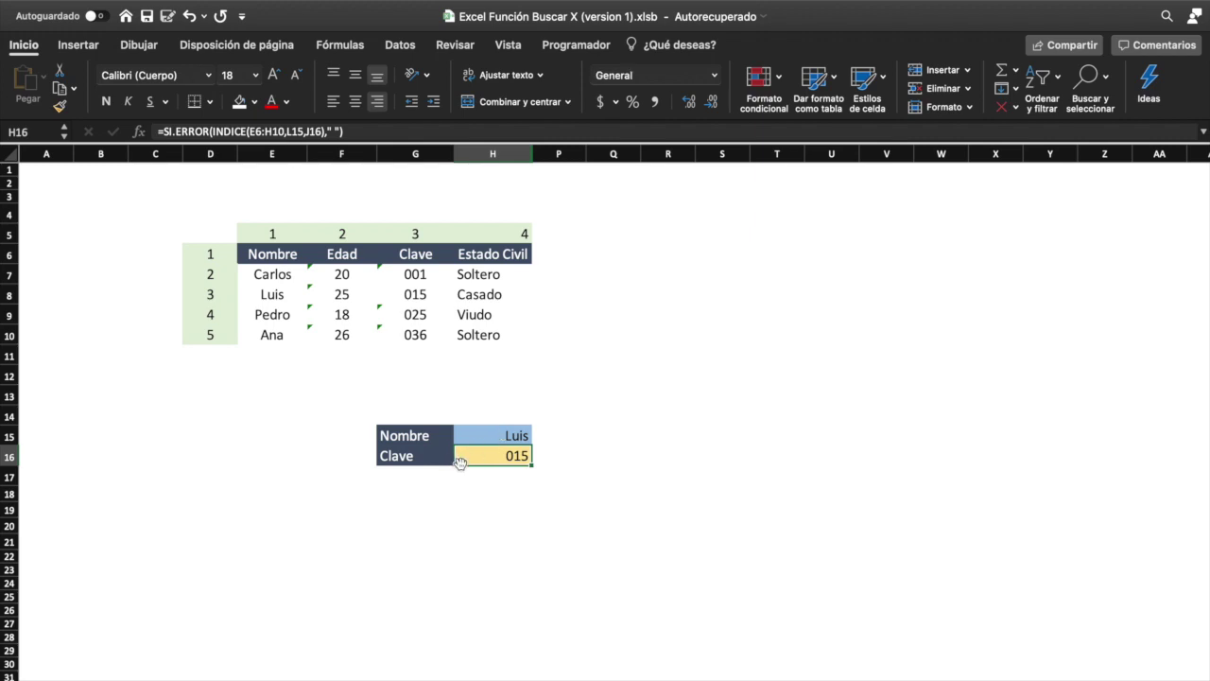
{"action": "left_click", "coordinate": [282, 296]}
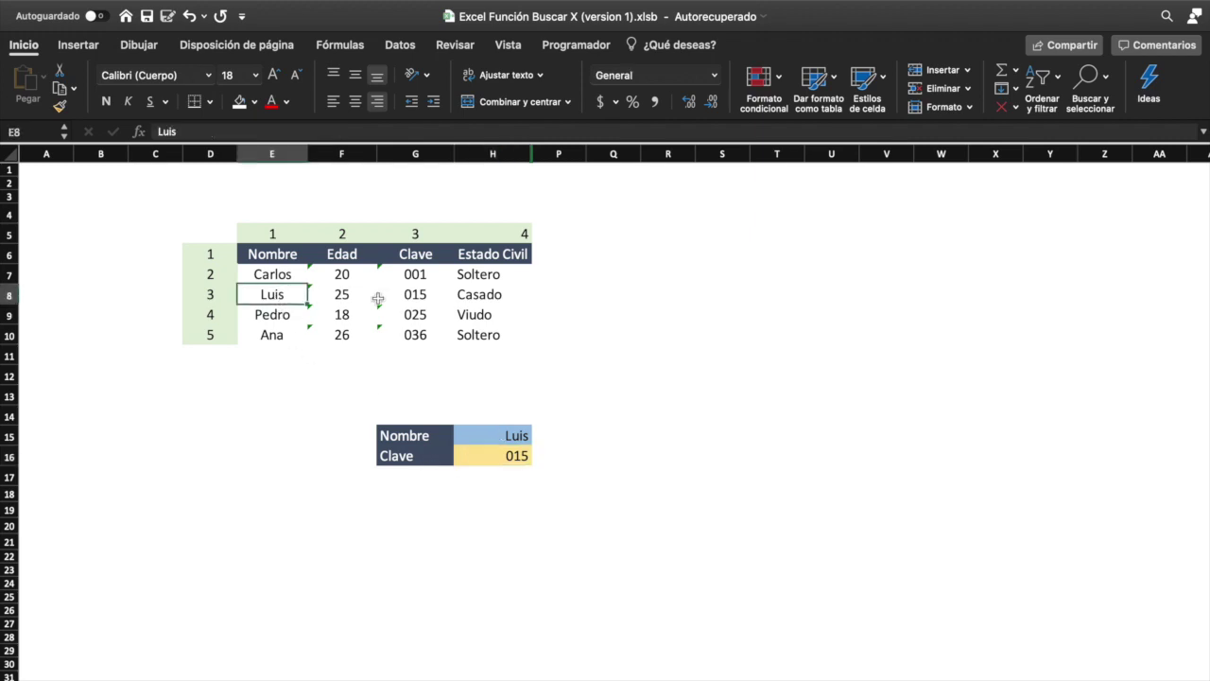
{"action": "left_click", "coordinate": [405, 294]}
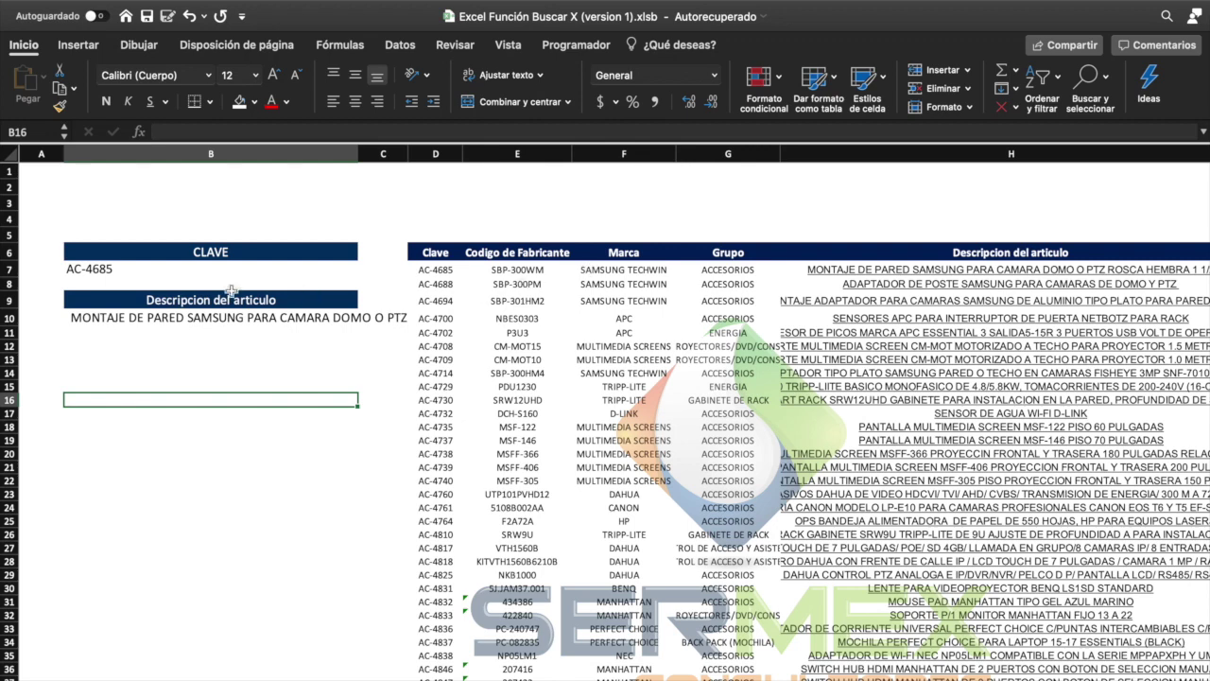
Keep AC-4685 as the item key and locate it in the product table
{"action": "left_click", "coordinate": [232, 272]}
{"action": "left_click", "coordinate": [364, 271]}
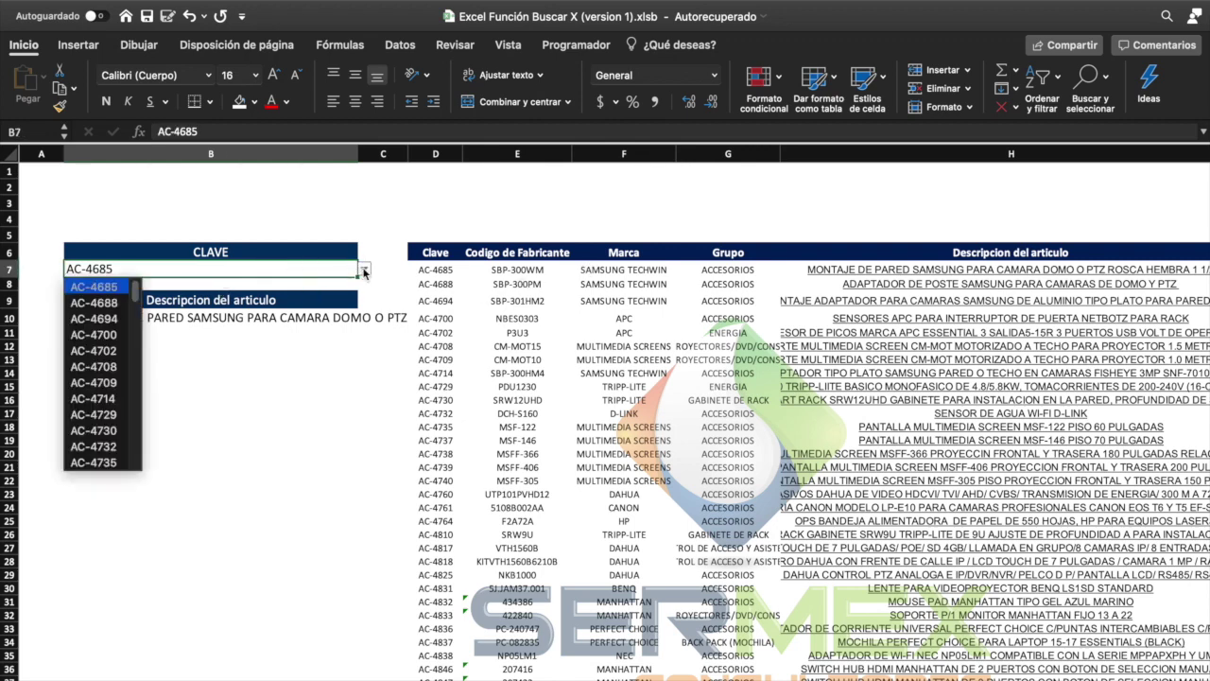
{"action": "left_click", "coordinate": [111, 289]}
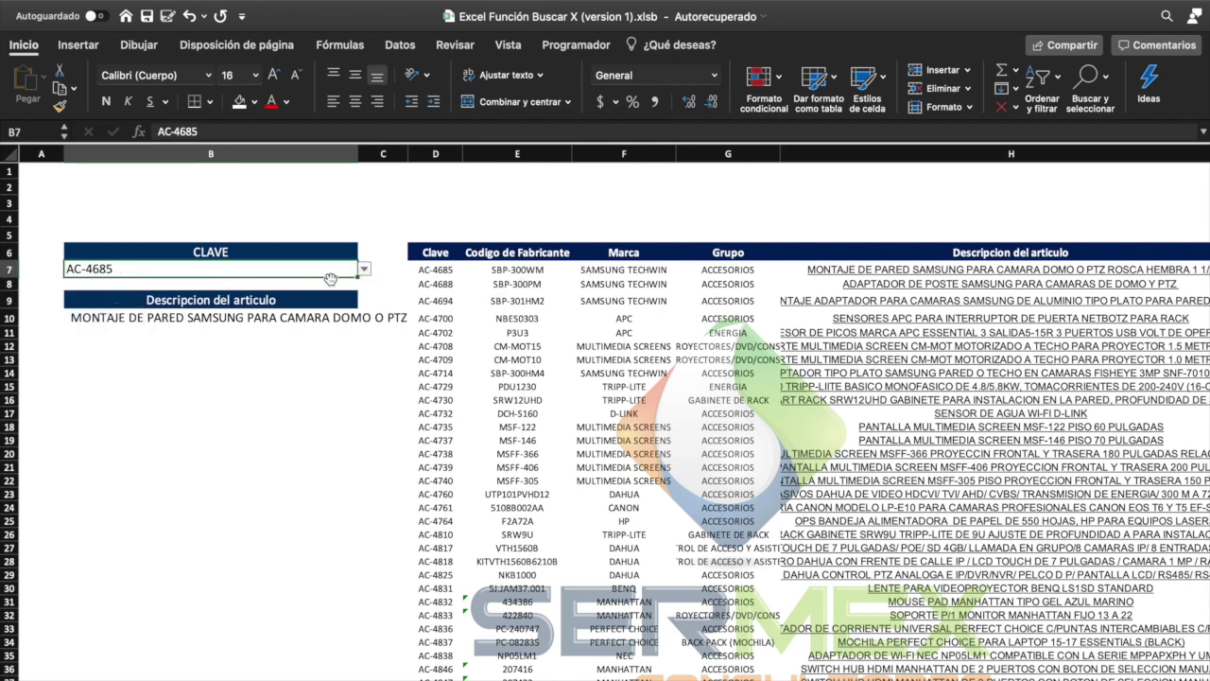
{"action": "left_click", "coordinate": [426, 276]}
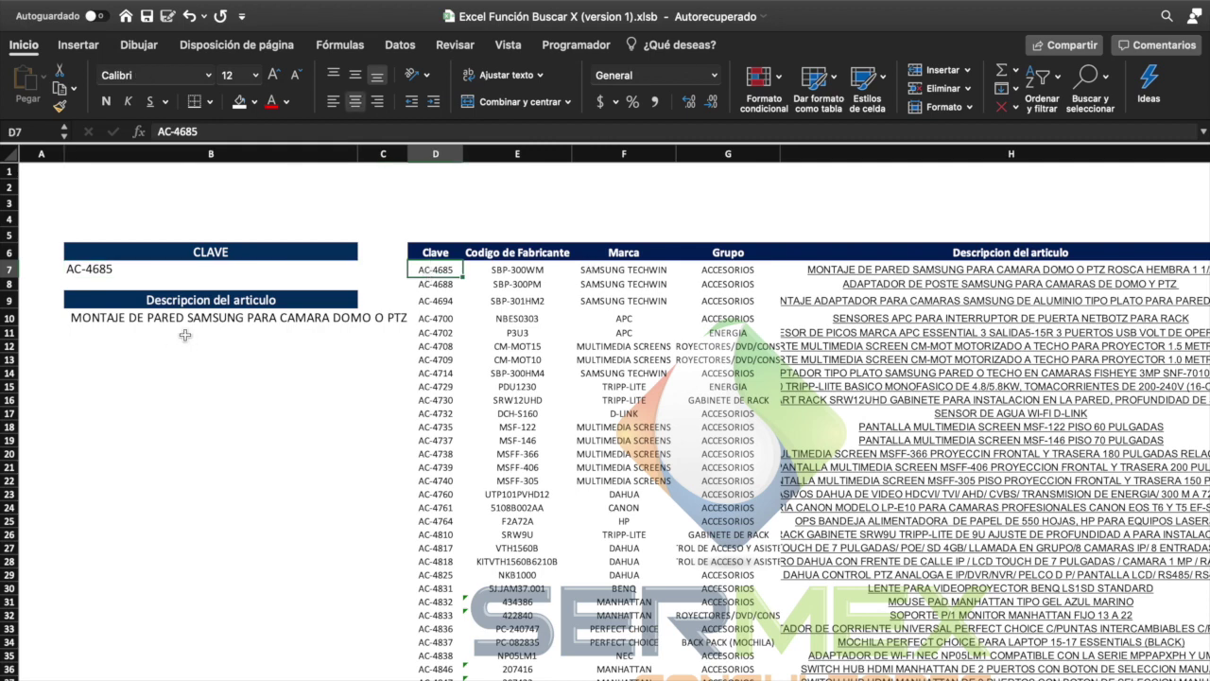
Cycle the returned field through Clave, Codigo de Fabricante, Marca and Grupo, then select the Marca column
{"action": "left_click", "coordinate": [189, 319]}
{"action": "left_click", "coordinate": [325, 299]}
{"action": "left_click", "coordinate": [363, 301]}
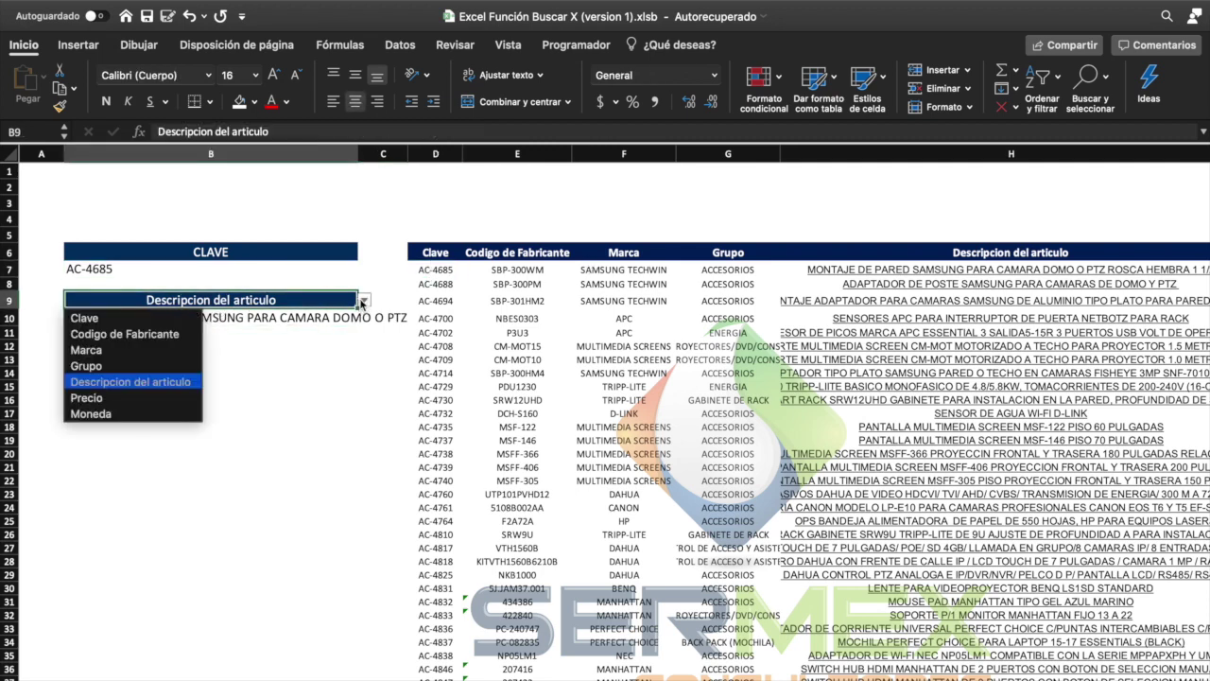
{"action": "left_click", "coordinate": [154, 321]}
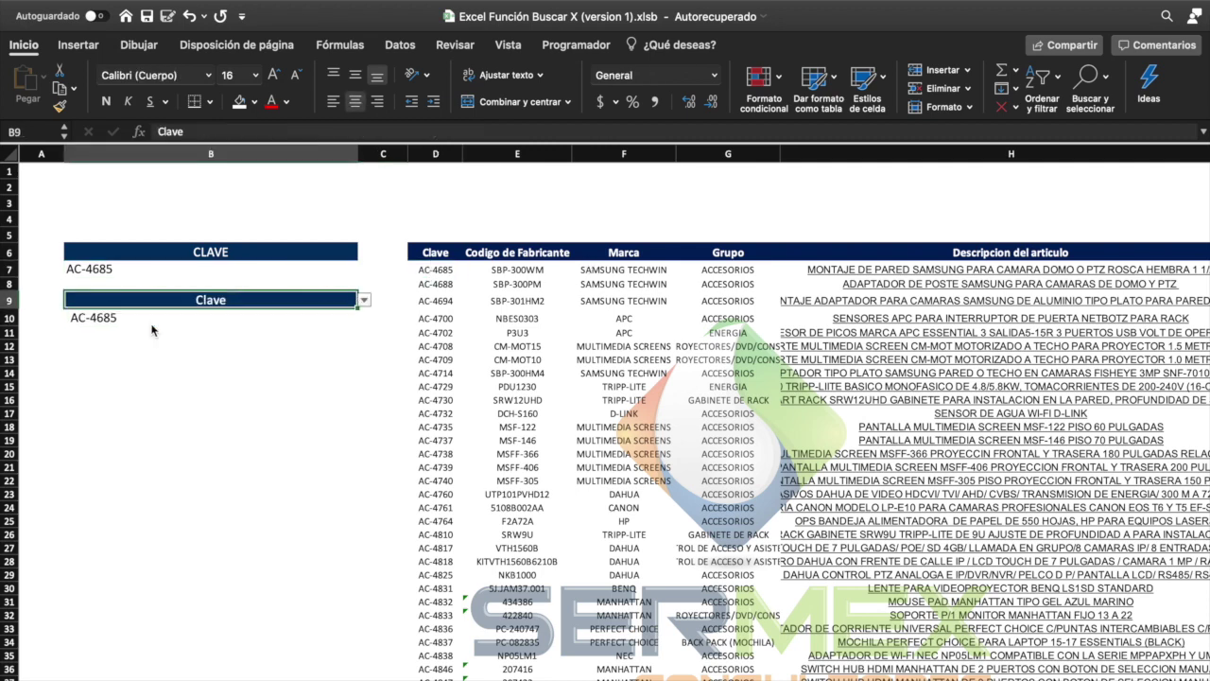
{"action": "left_click", "coordinate": [364, 301]}
{"action": "left_click", "coordinate": [153, 336]}
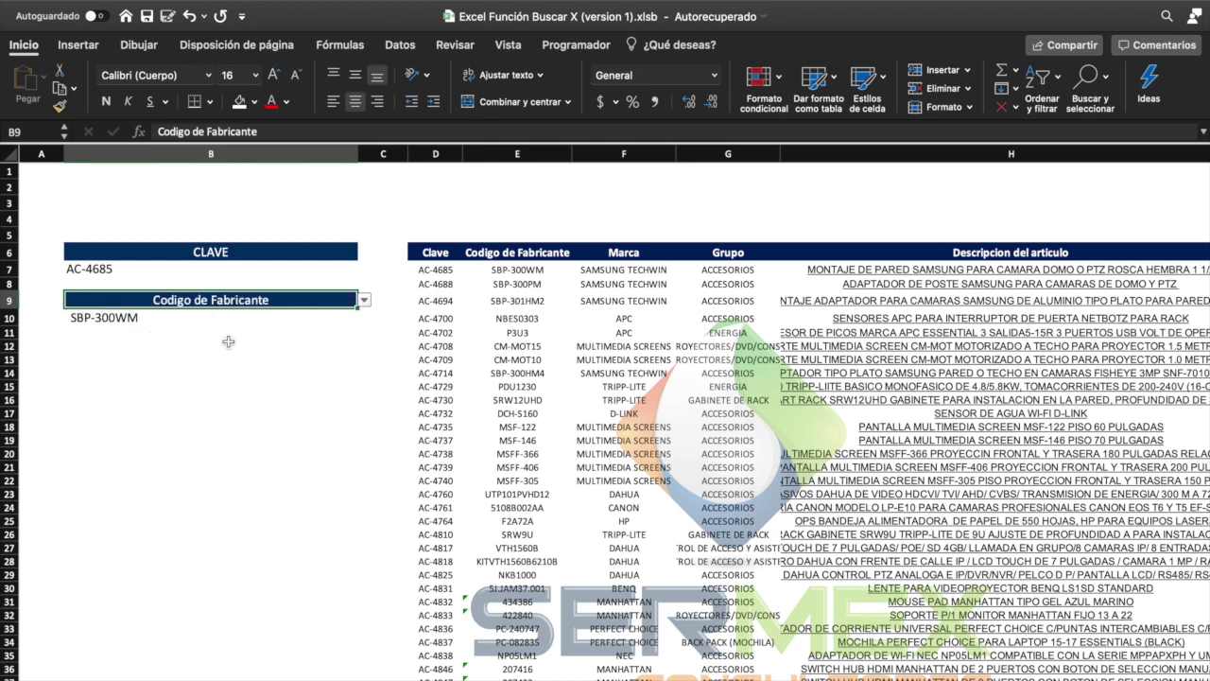
{"action": "left_click", "coordinate": [365, 300]}
{"action": "left_click", "coordinate": [113, 352]}
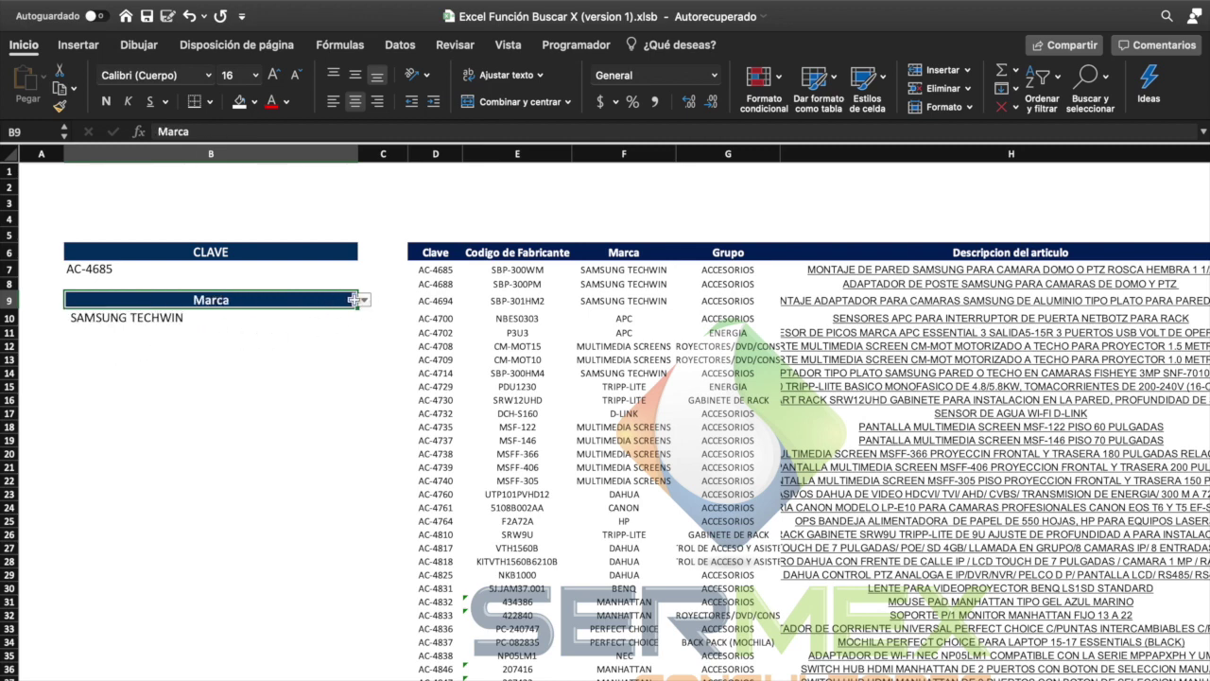
{"action": "left_click", "coordinate": [364, 300]}
{"action": "left_click", "coordinate": [102, 367]}
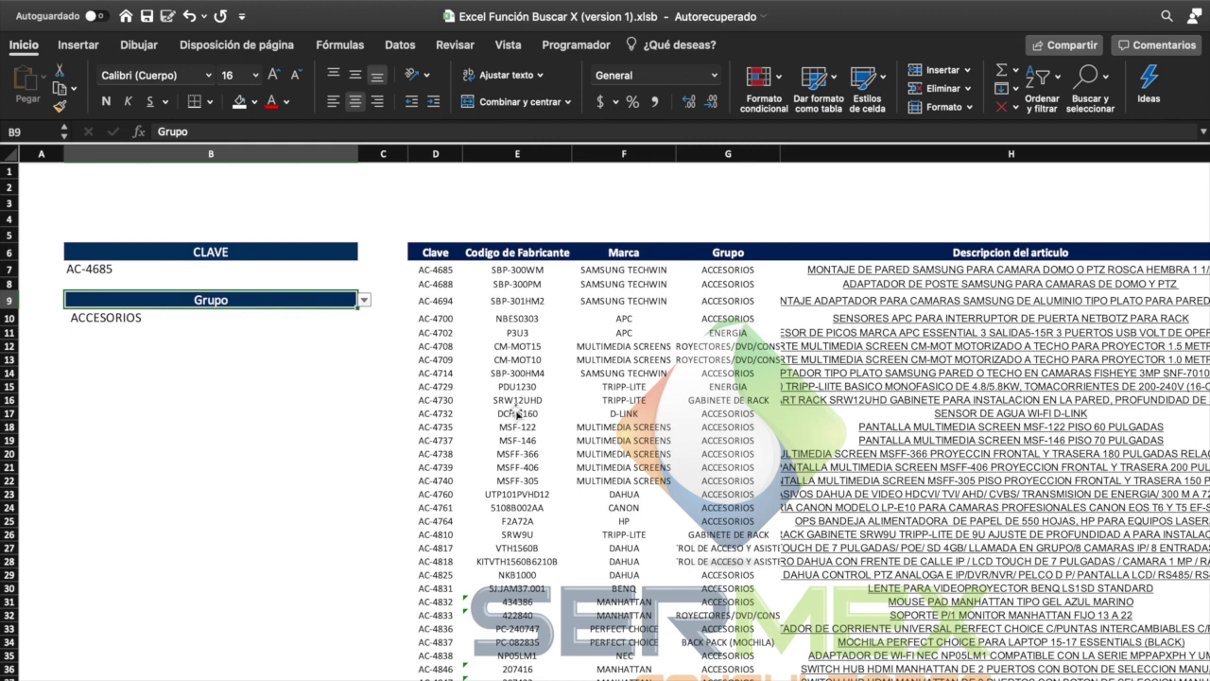
{"action": "left_click", "coordinate": [643, 234]}
{"action": "left_click", "coordinate": [651, 156]}
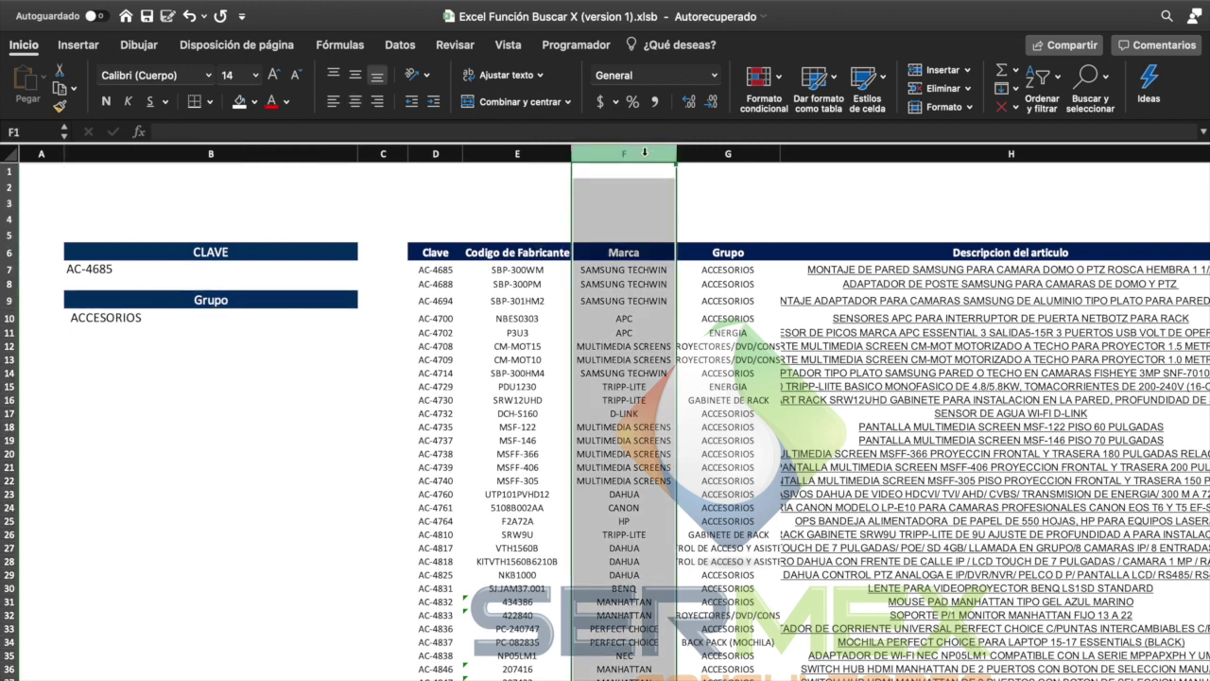
Delete the Marca column and confirm Grupo still returns ACCESORIOS
{"action": "right_click", "coordinate": [645, 152]}
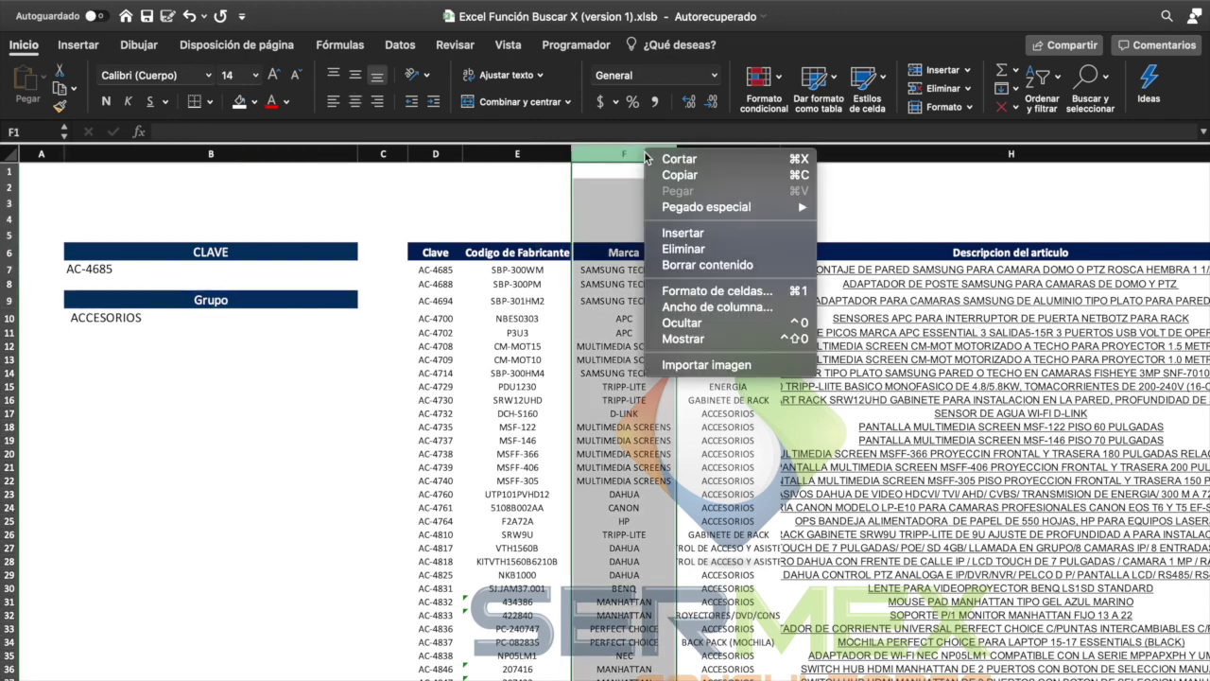
{"action": "left_click", "coordinate": [683, 249]}
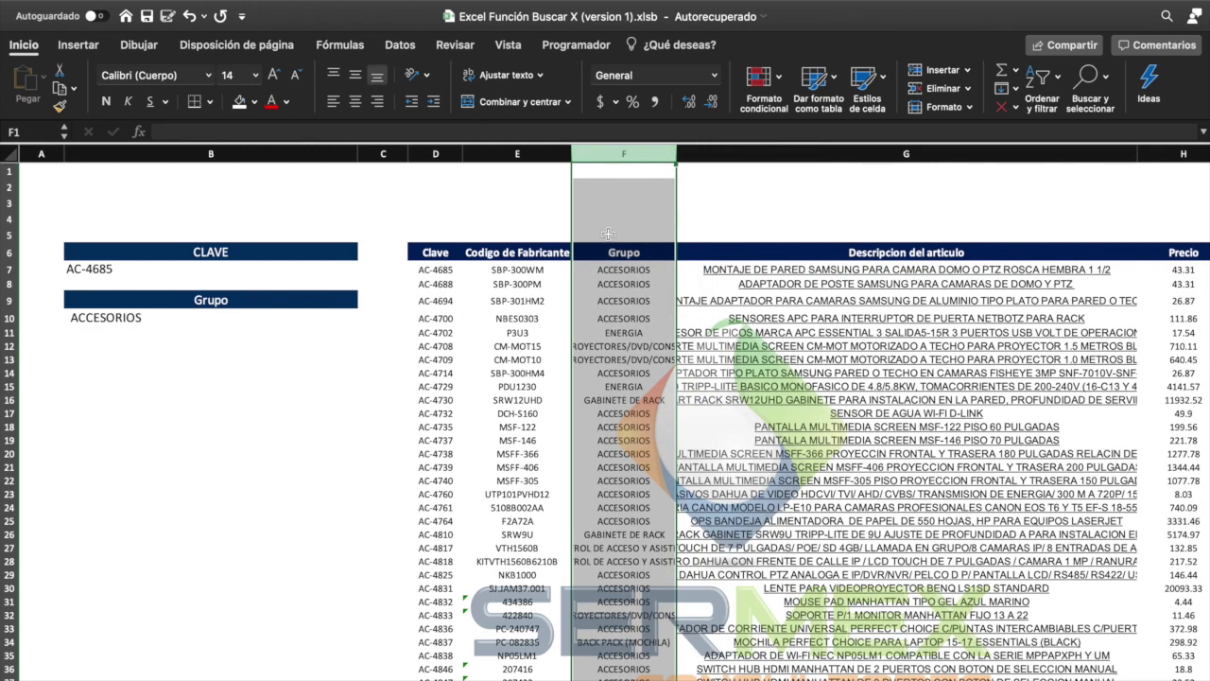
{"action": "left_click", "coordinate": [531, 204]}
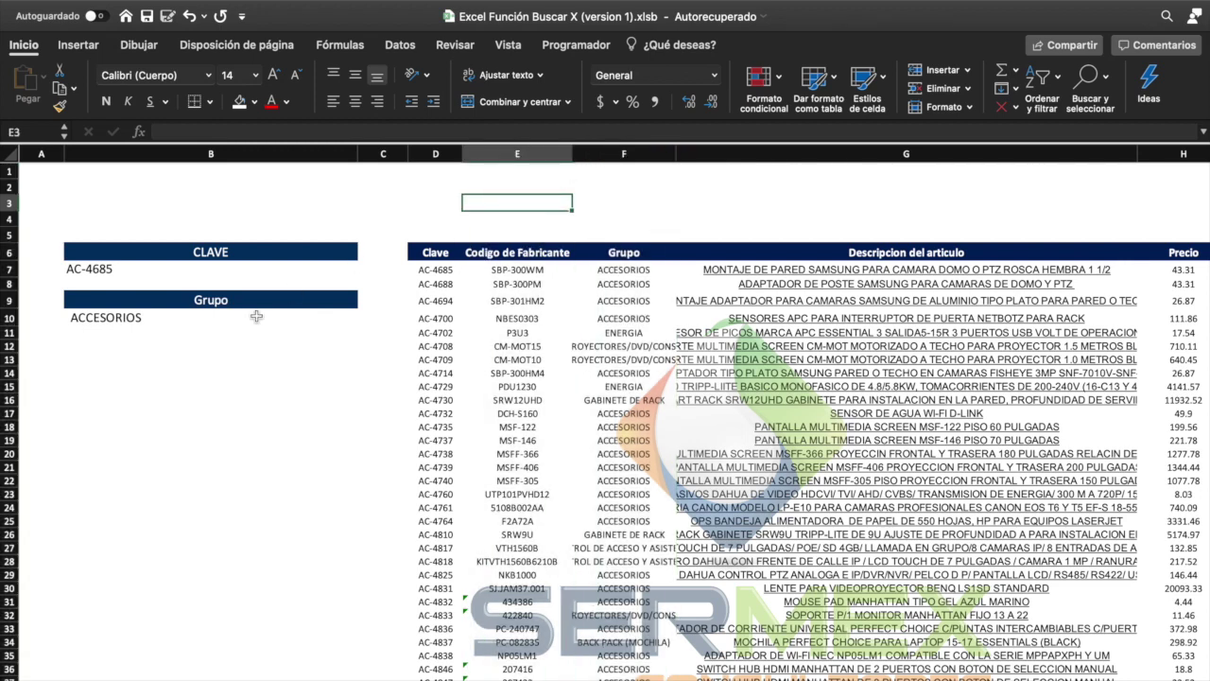
{"action": "left_click", "coordinate": [257, 316]}
{"action": "left_click", "coordinate": [341, 303]}
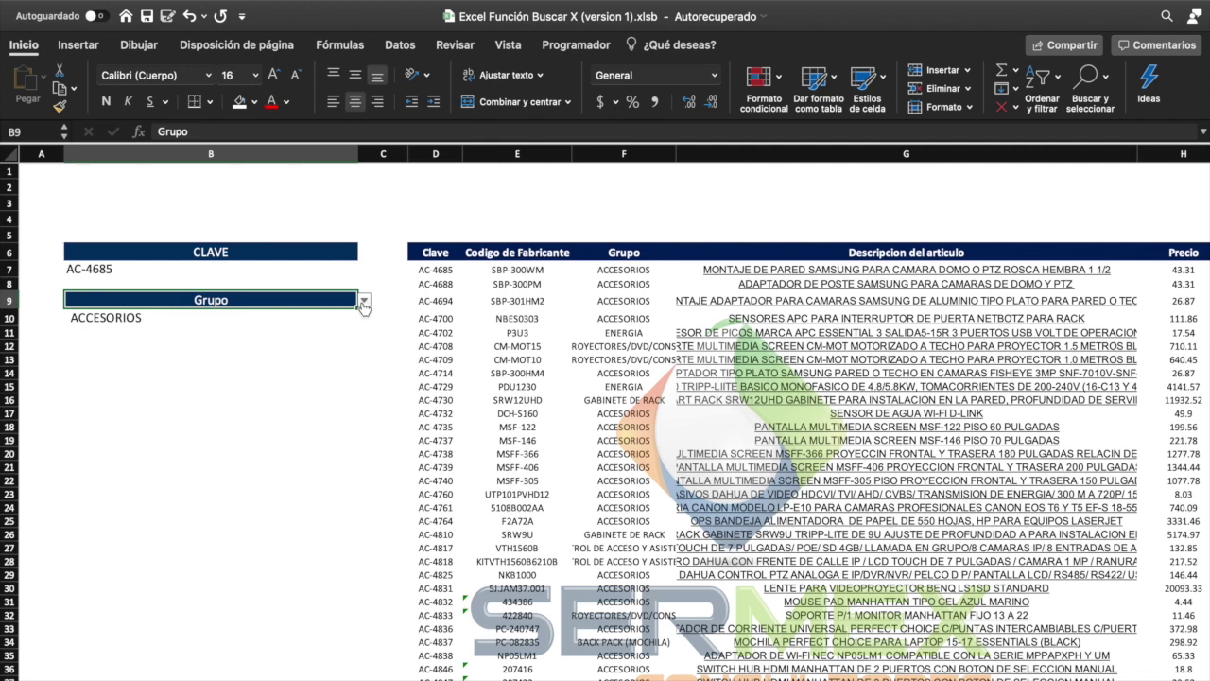
Return Codigo de Fabricante, then the article description, for AC-4685
{"action": "left_click", "coordinate": [364, 301]}
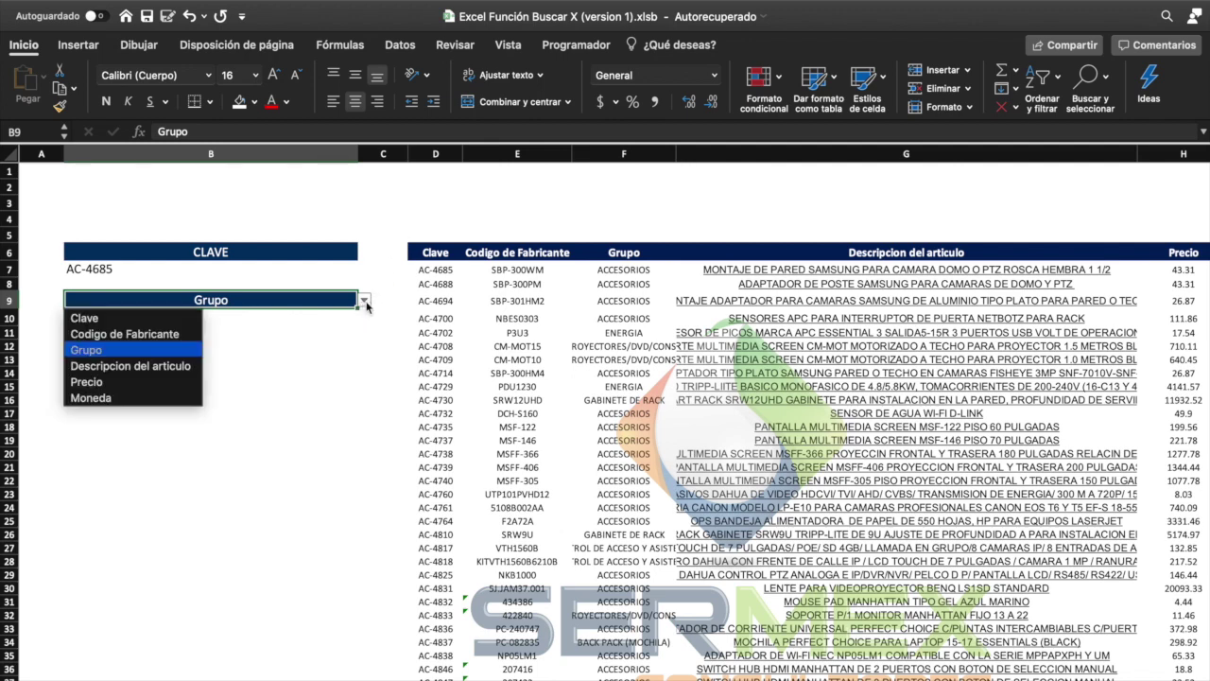
{"action": "left_click", "coordinate": [142, 333]}
{"action": "left_click", "coordinate": [364, 301]}
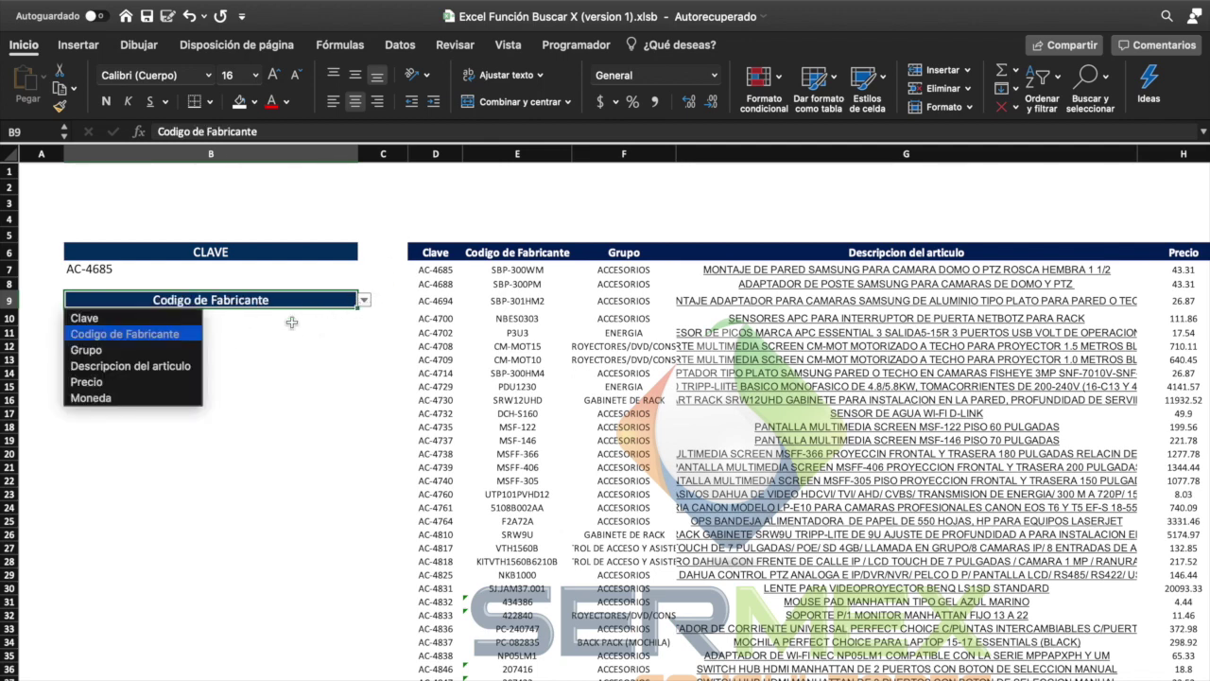
{"action": "left_click", "coordinate": [191, 368]}
Look up key AC-4700, then undo back to AC-4685 and the restored Marca column
{"action": "left_click", "coordinate": [330, 269]}
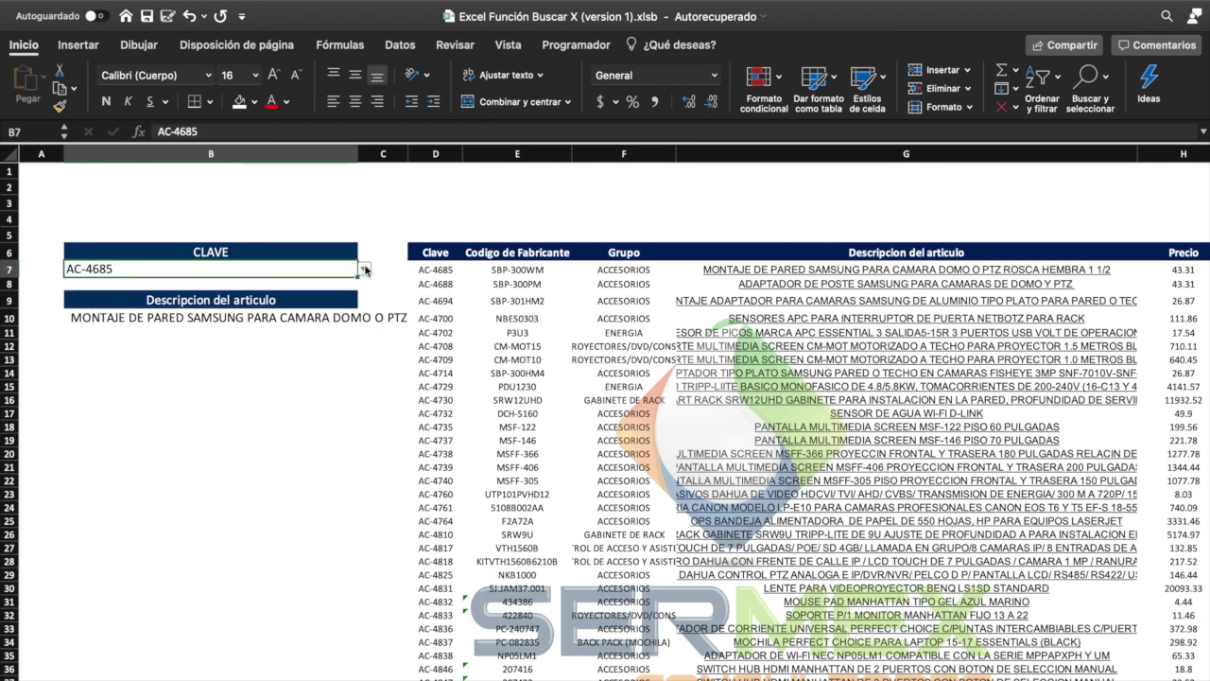
{"action": "left_click", "coordinate": [364, 269]}
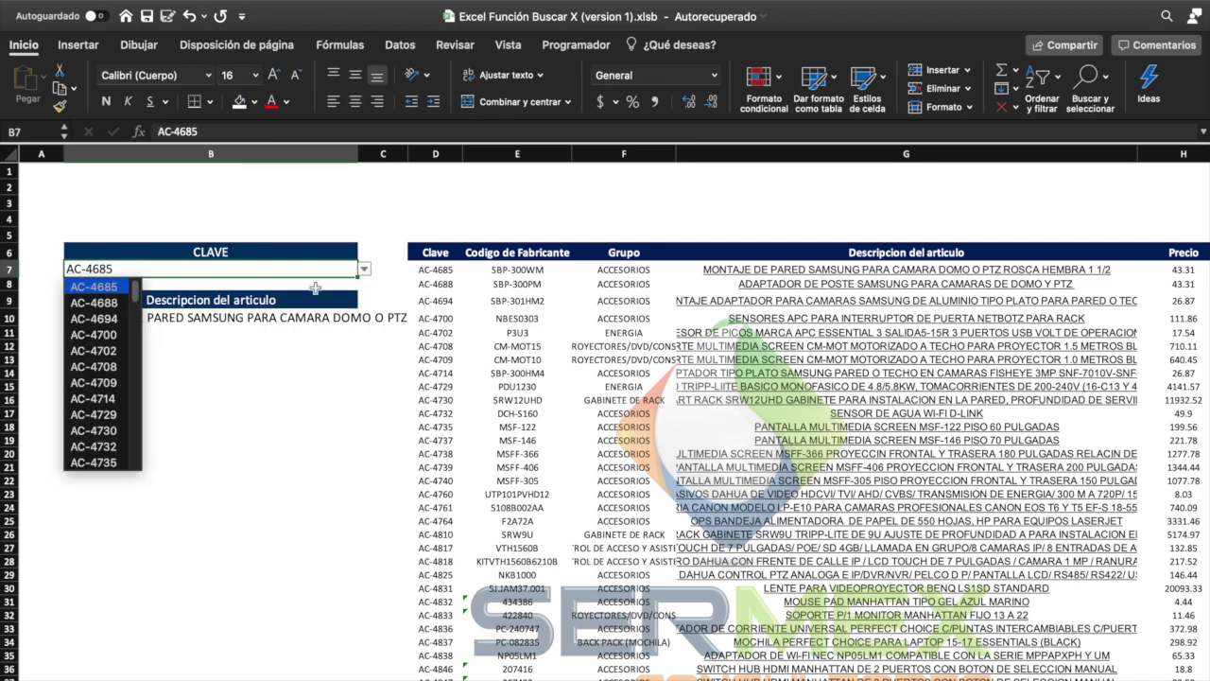
{"action": "left_click", "coordinate": [94, 335]}
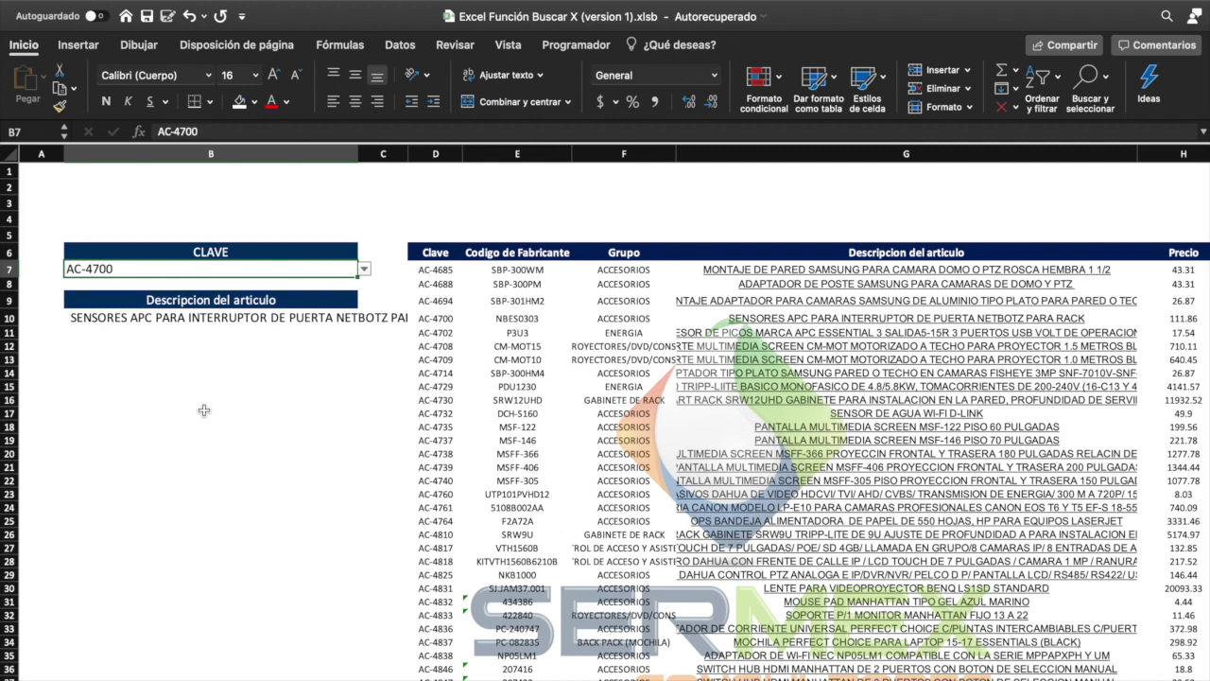
{"action": "key", "text": "ctrl+z"}
{"action": "key", "text": "ctrl+z"}
{"action": "key", "text": "ctrl+z"}
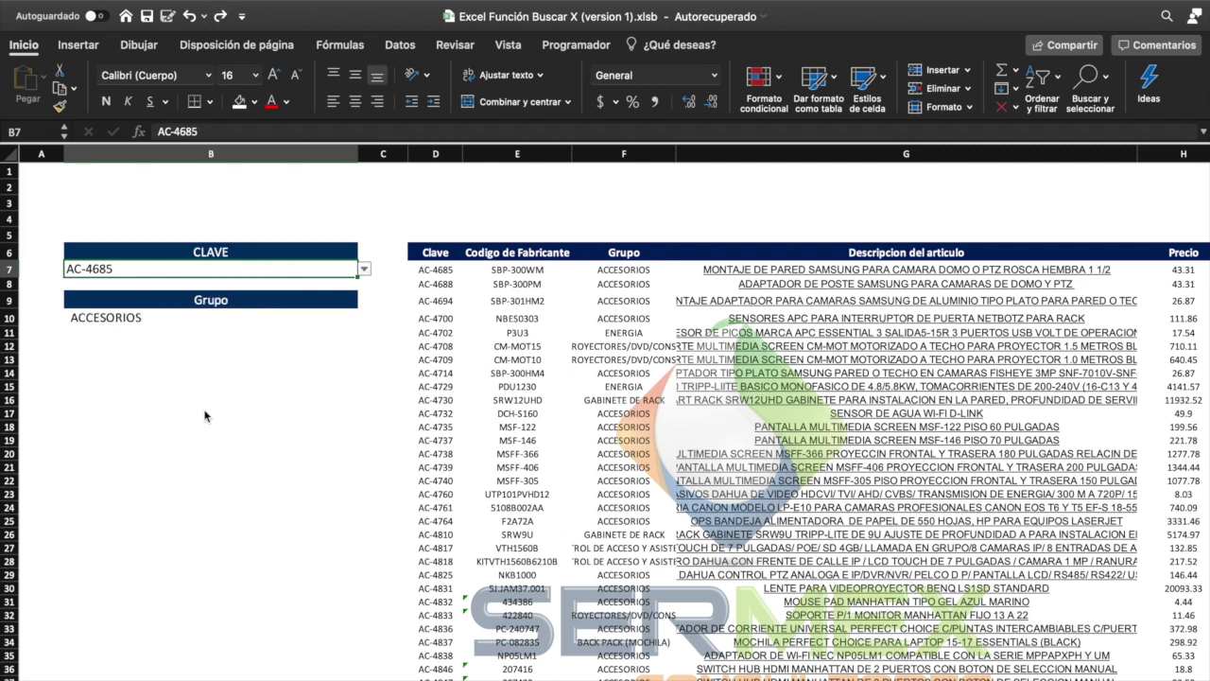
{"action": "key", "text": "ctrl+z"}
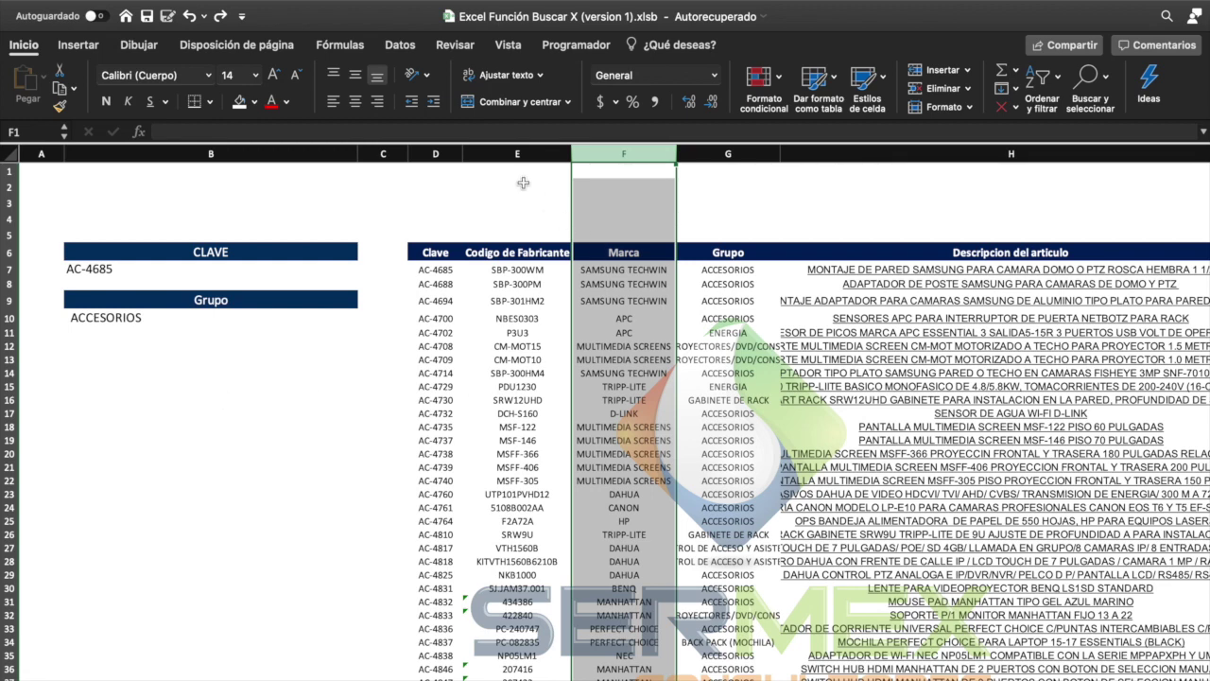
{"action": "left_click", "coordinate": [525, 184]}
{"action": "left_click", "coordinate": [595, 154]}
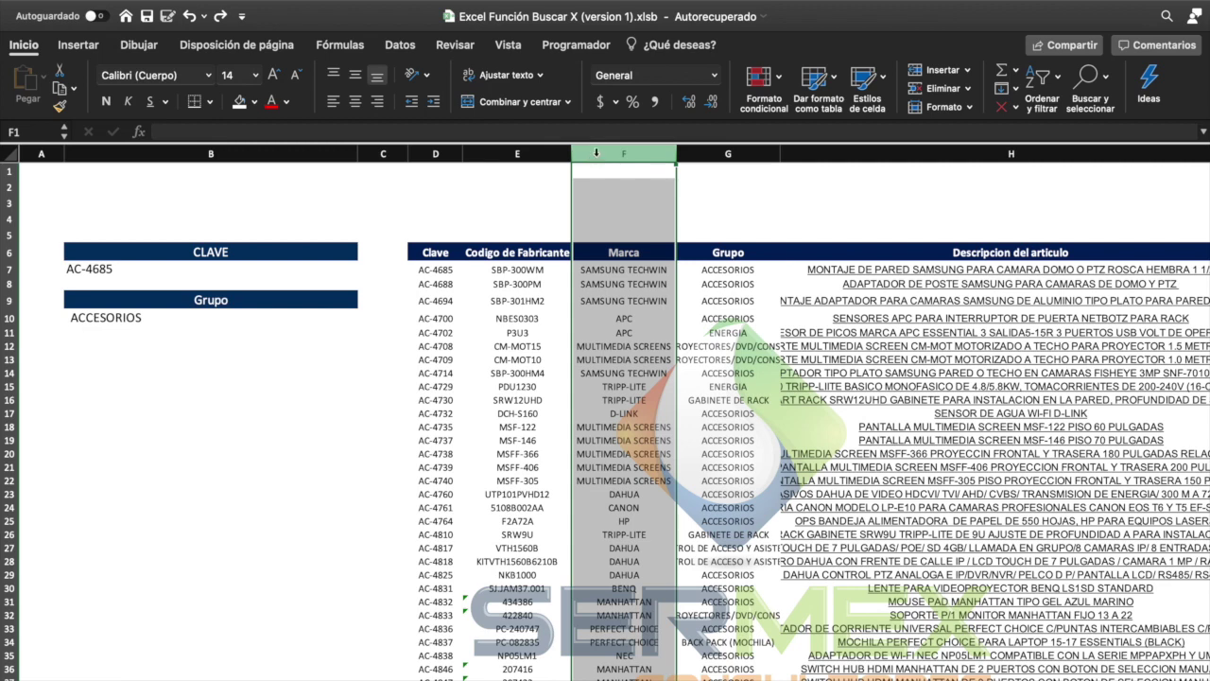
{"action": "left_click", "coordinate": [557, 188]}
{"action": "left_click", "coordinate": [598, 186]}
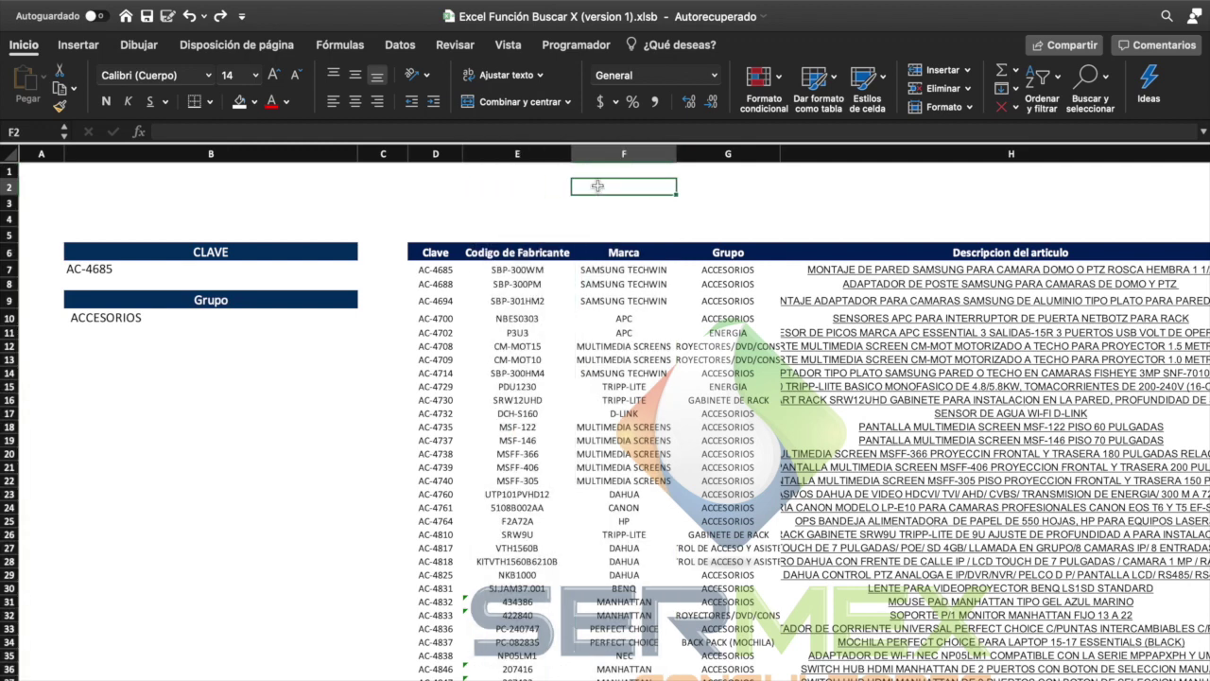
{"action": "left_click", "coordinate": [623, 156]}
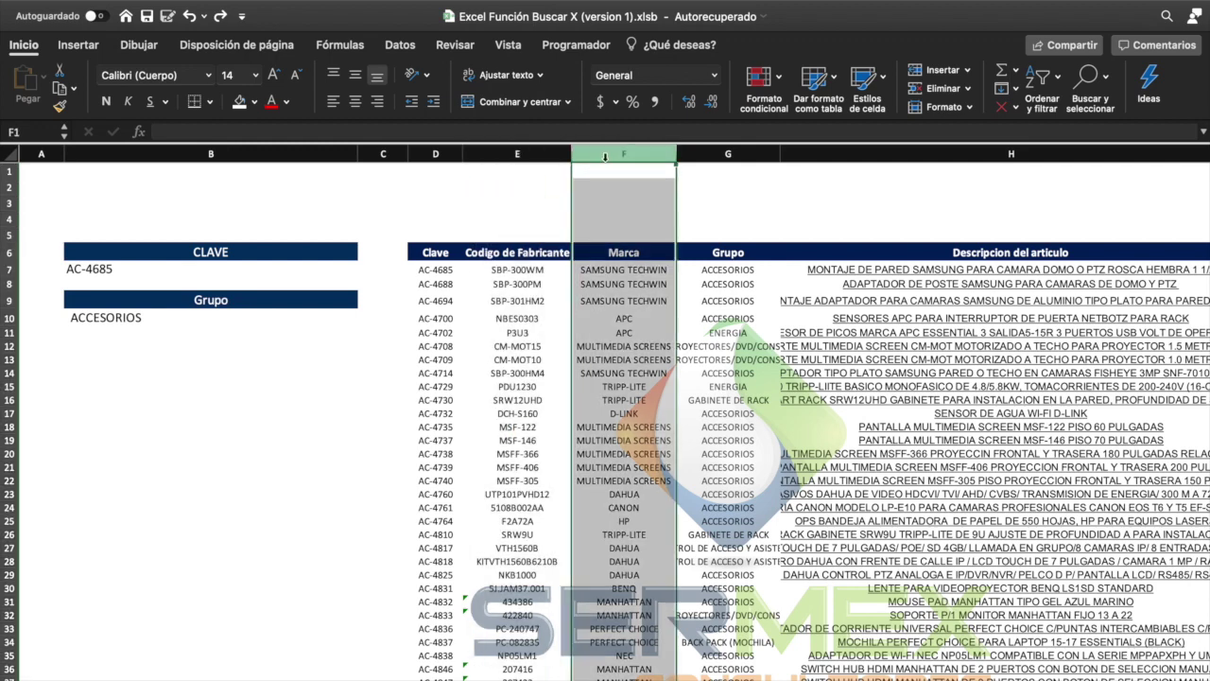
{"action": "key", "text": "ctrl+shift+plus"}
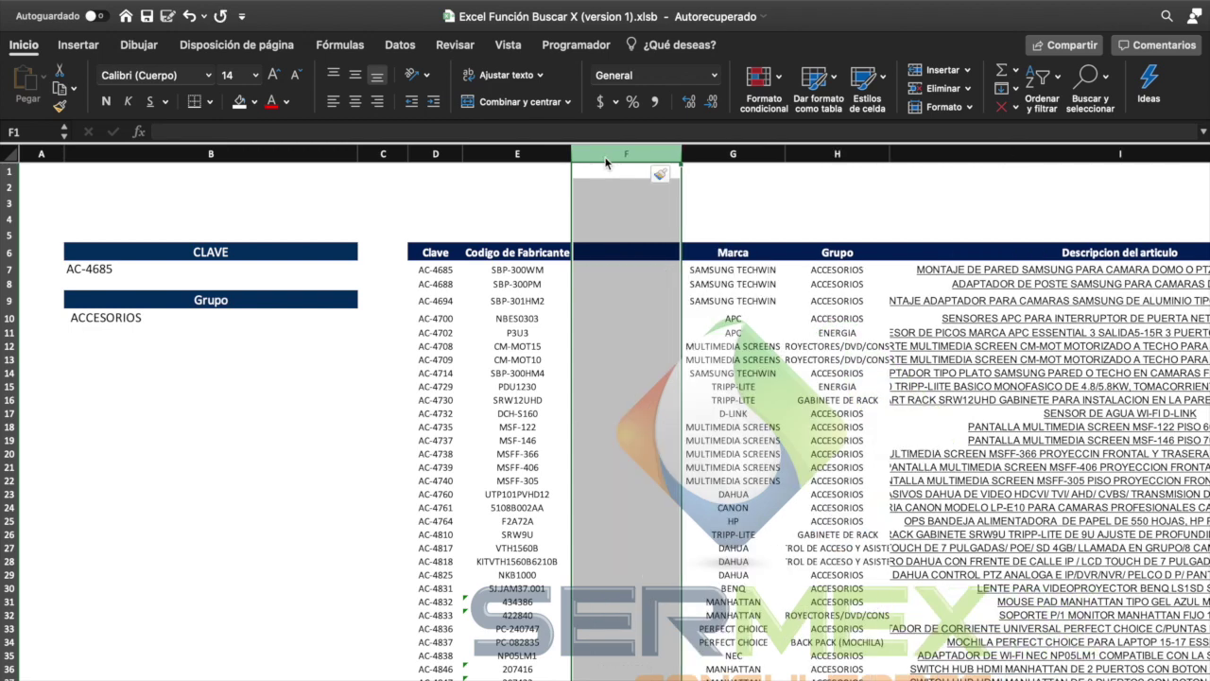
{"action": "key", "text": "ctrl+shift+plus"}
{"action": "key", "text": "ctrl+shift+plus"}
{"action": "key", "text": "ctrl+shift+plus"}
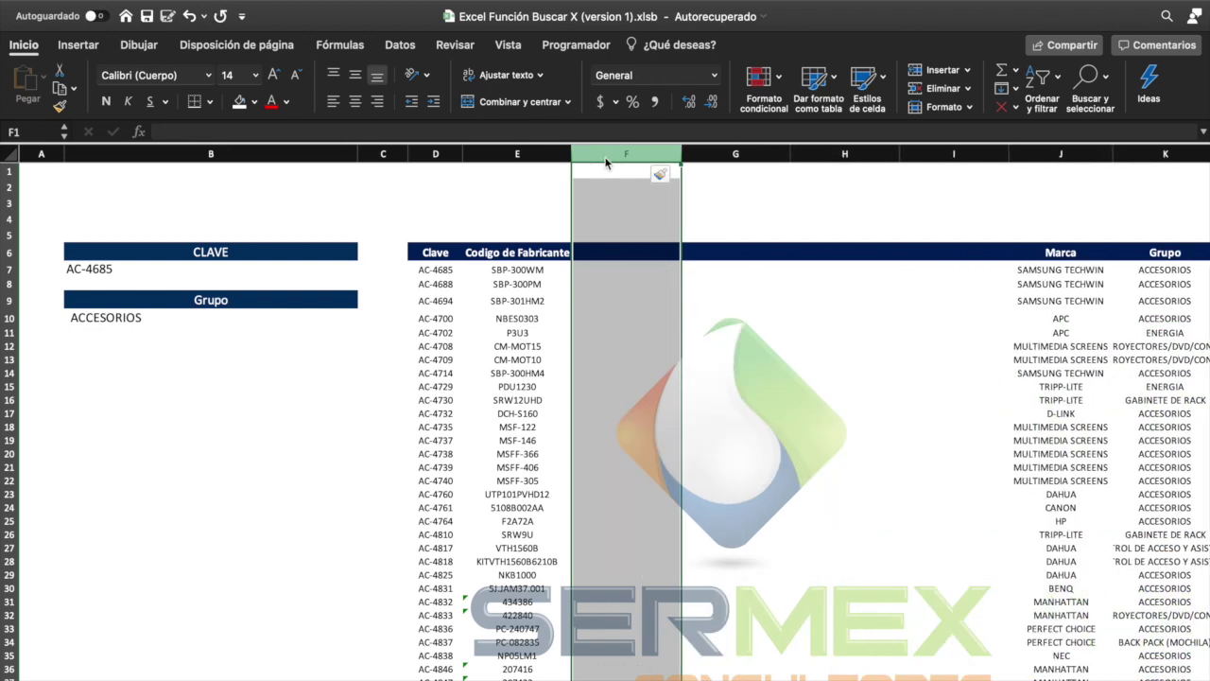
{"action": "key", "text": "ctrl+minus"}
{"action": "key", "text": "ctrl+minus"}
{"action": "key", "text": "ctrl+minus"}
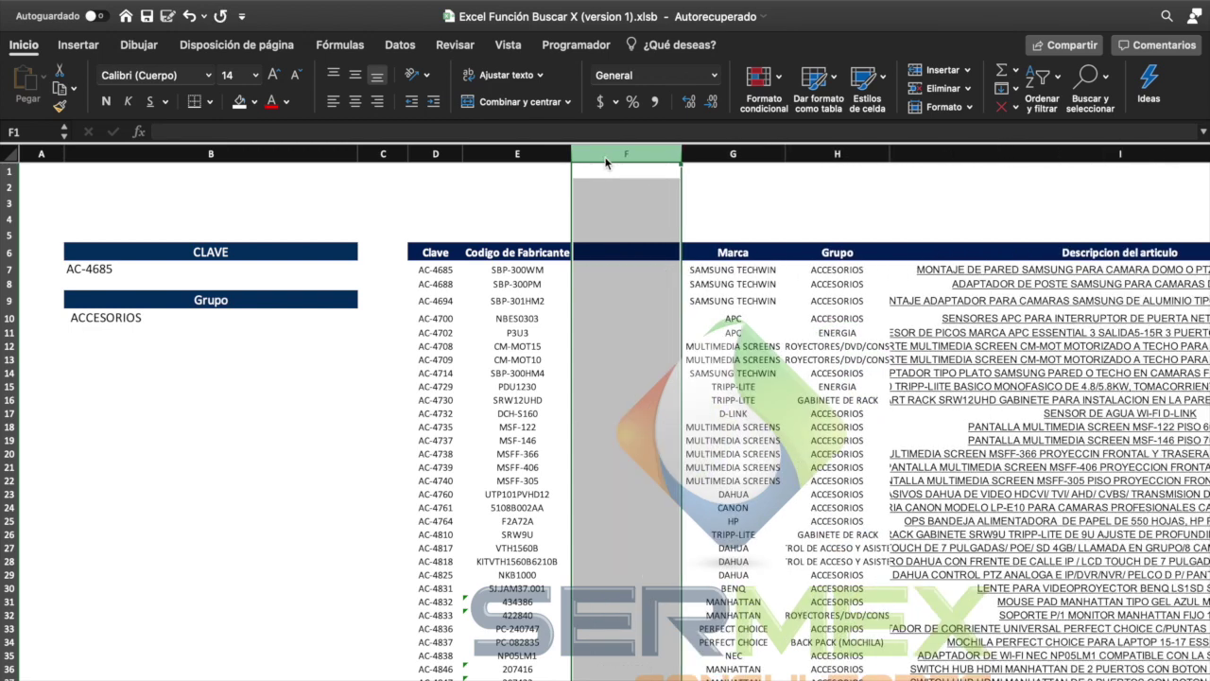
{"action": "key", "text": "ctrl+minus"}
{"action": "key", "text": "ctrl+shift+plus"}
{"action": "left_click", "coordinate": [152, 321]}
{"action": "left_click", "coordinate": [331, 304]}
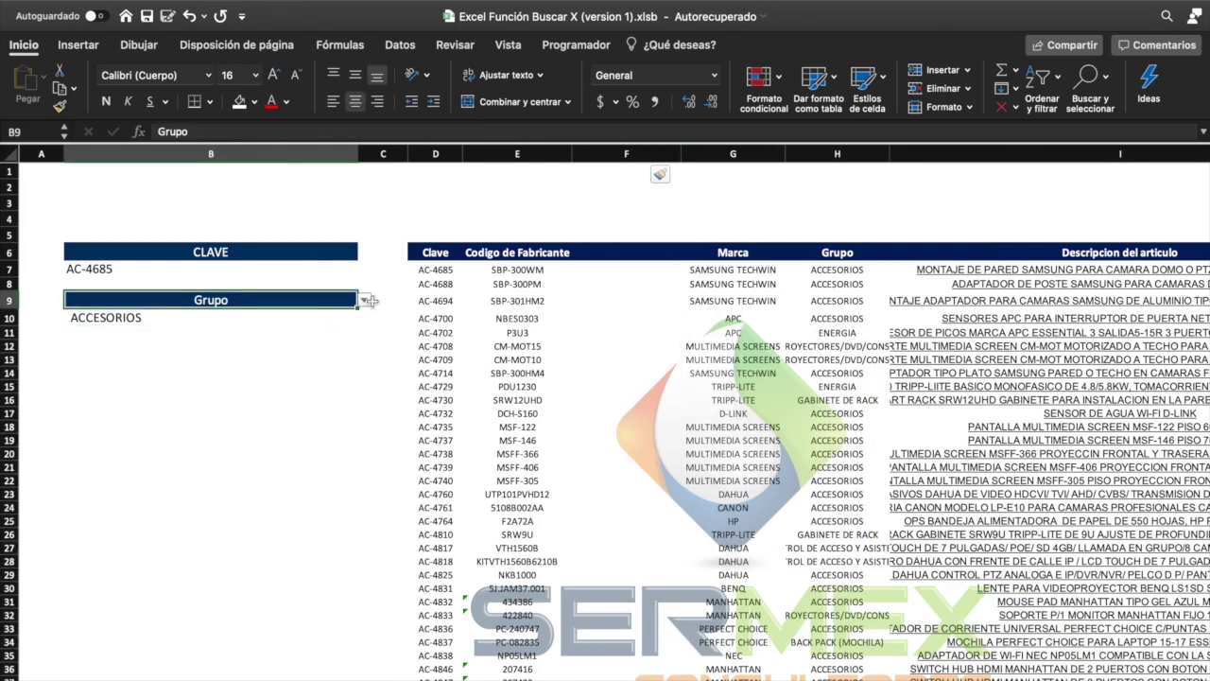
{"action": "left_click", "coordinate": [372, 300]}
{"action": "left_click", "coordinate": [122, 410]}
{"action": "left_click", "coordinate": [331, 304]}
{"action": "left_click", "coordinate": [363, 301]}
{"action": "left_click", "coordinate": [132, 410]}
{"action": "left_click", "coordinate": [363, 300]}
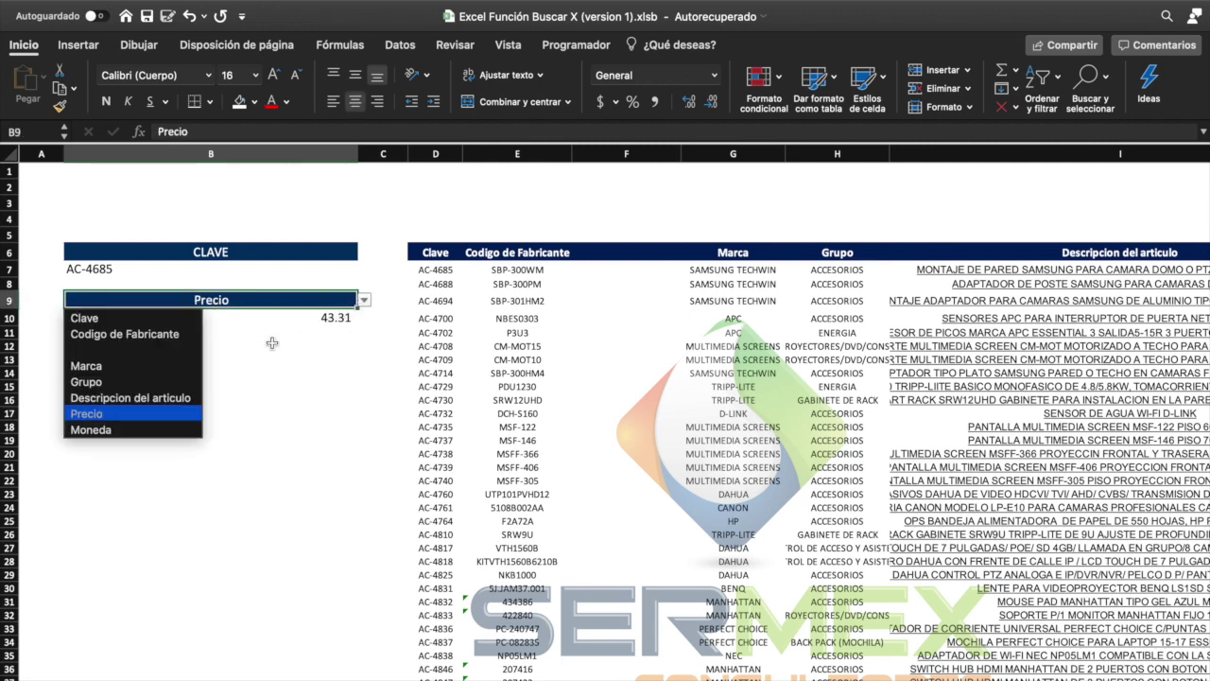
{"action": "left_click", "coordinate": [104, 430]}
{"action": "left_click", "coordinate": [364, 300]}
{"action": "left_click", "coordinate": [86, 367]}
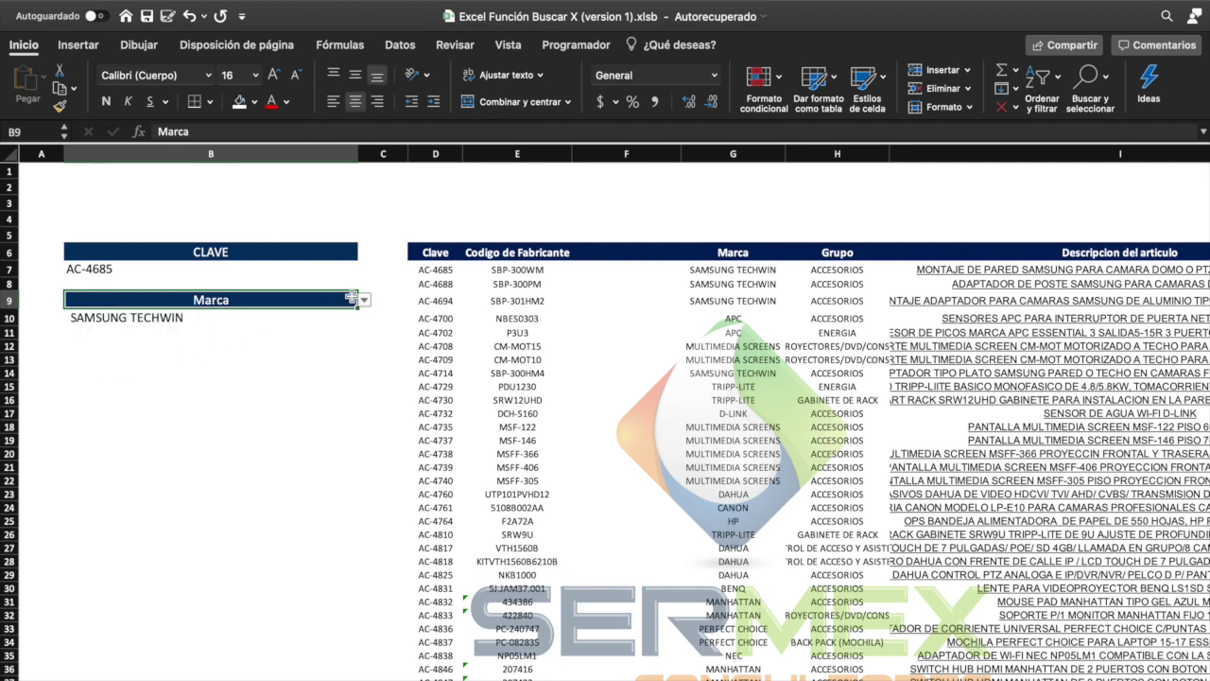
{"action": "left_click", "coordinate": [363, 300]}
{"action": "left_click", "coordinate": [118, 398]}
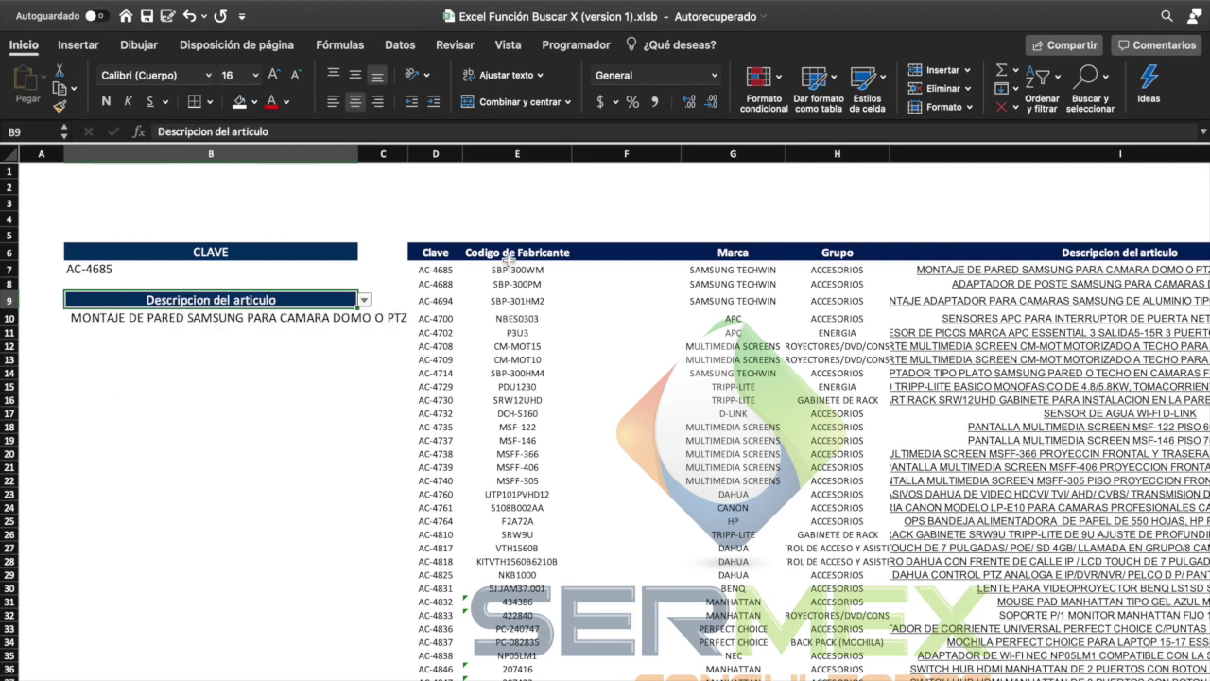
{"action": "key", "text": "ctrl+z"}
{"action": "key", "text": "ctrl+z"}
{"action": "key", "text": "ctrl+z"}
{"action": "key", "text": "ctrl+z"}
{"action": "key", "text": "ctrl+z"}
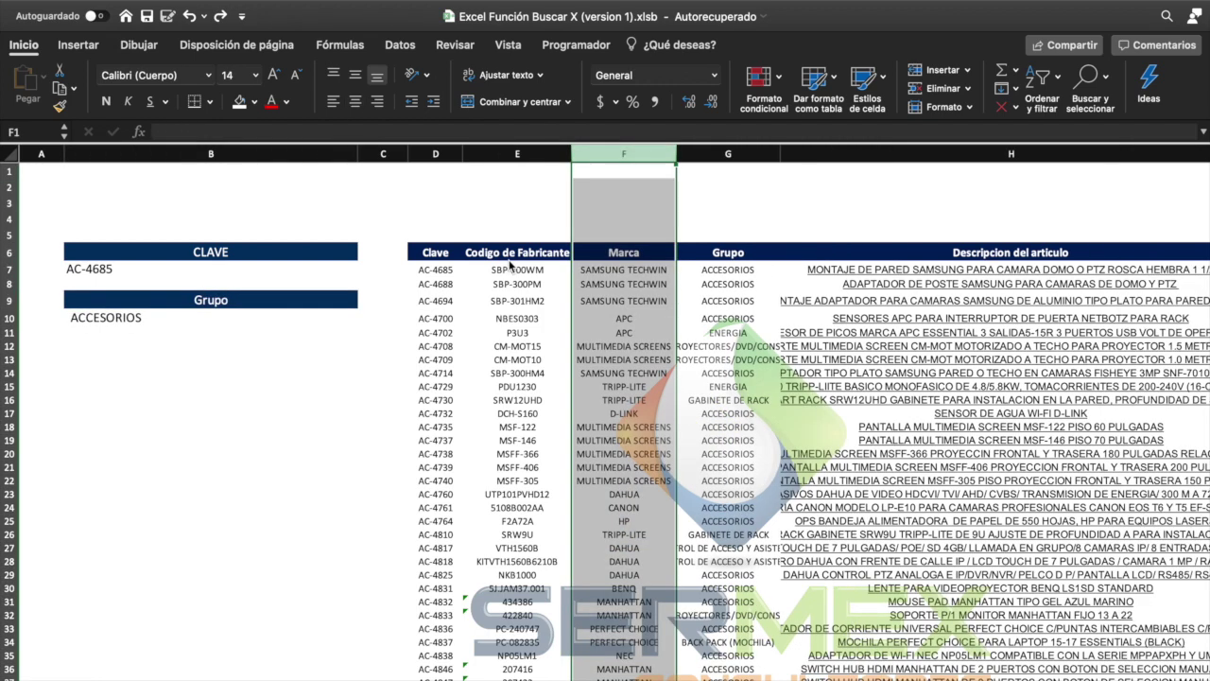
Undo back to key AC-4702, leaving the Grupo result empty
{"action": "left_click", "coordinate": [343, 363]}
{"action": "key", "text": "ctrl+z"}
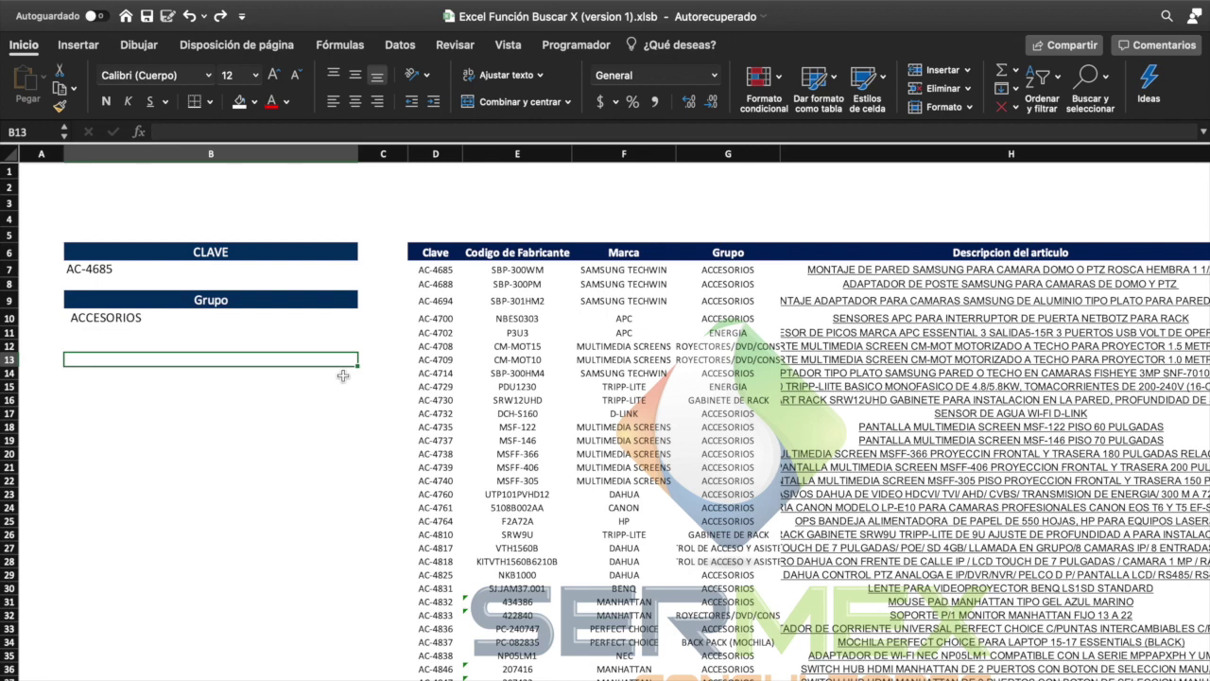
{"action": "key", "text": "ctrl+z"}
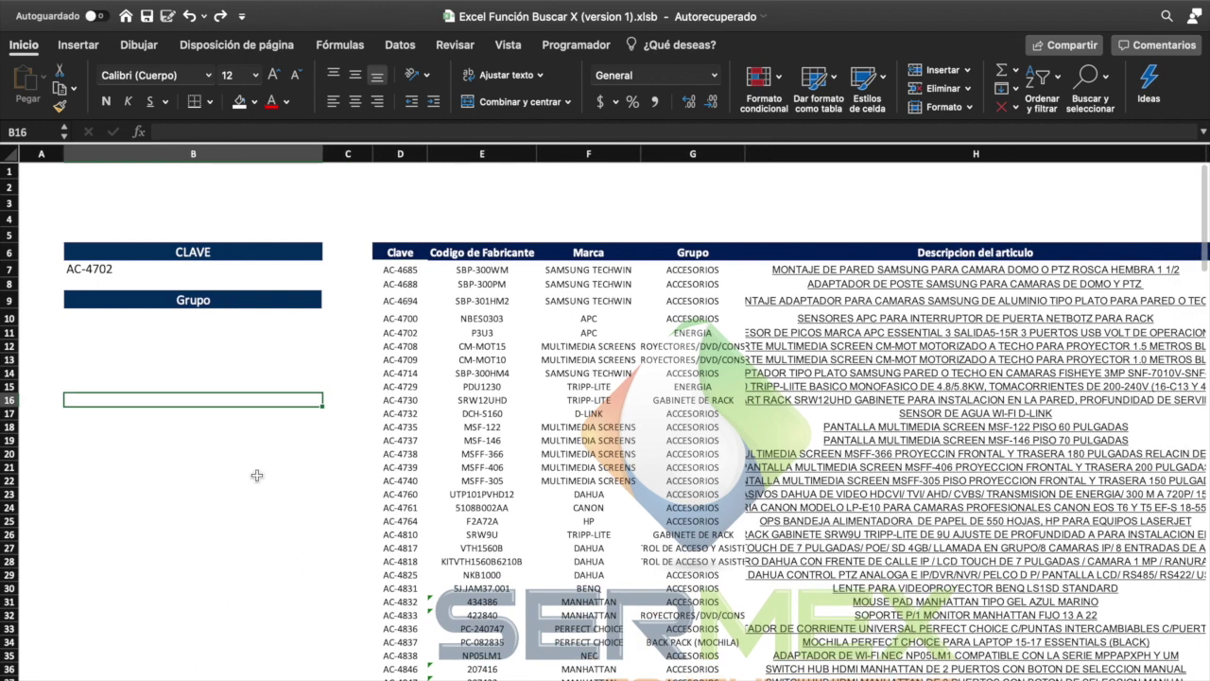
{"action": "left_click", "coordinate": [210, 441]}
{"action": "left_click", "coordinate": [195, 317]}
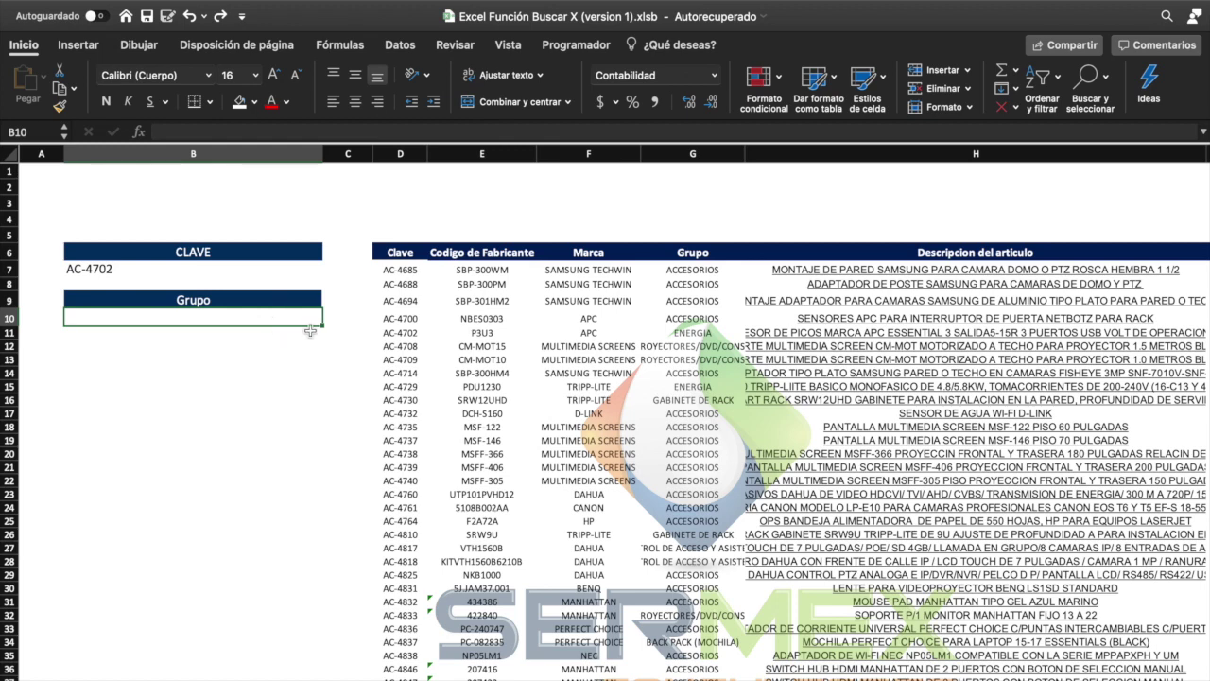
Fill helper cell C8 light gold
{"action": "left_click", "coordinate": [344, 315]}
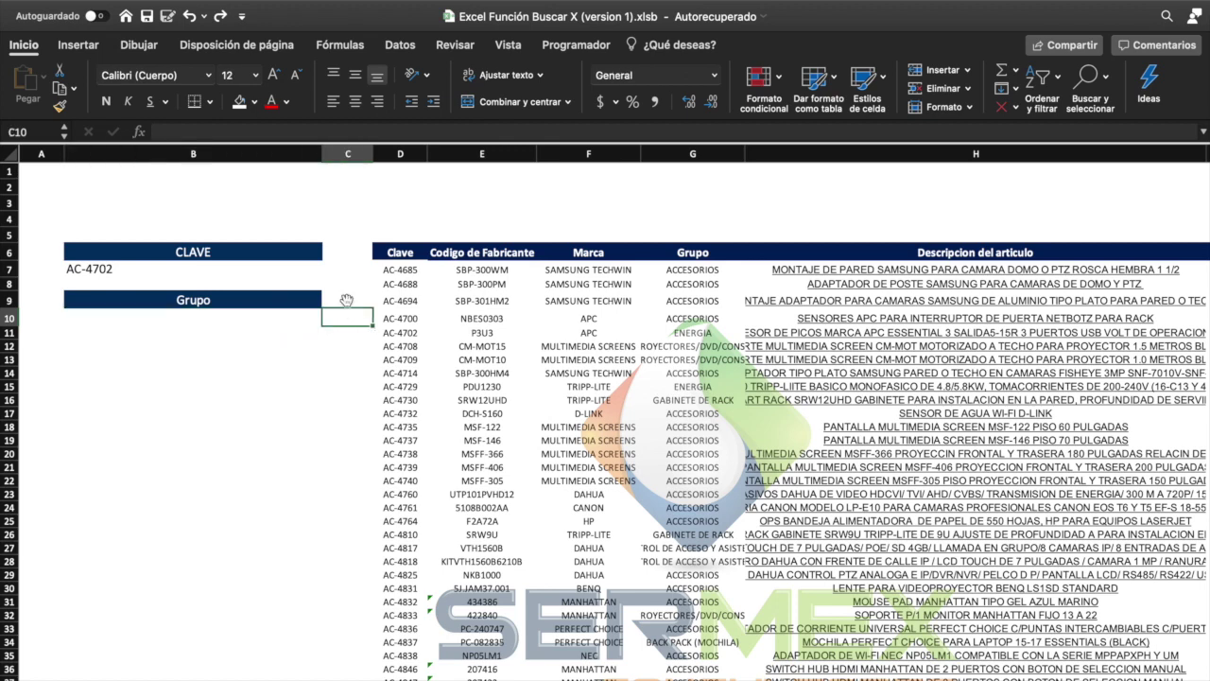
{"action": "left_click", "coordinate": [254, 102]}
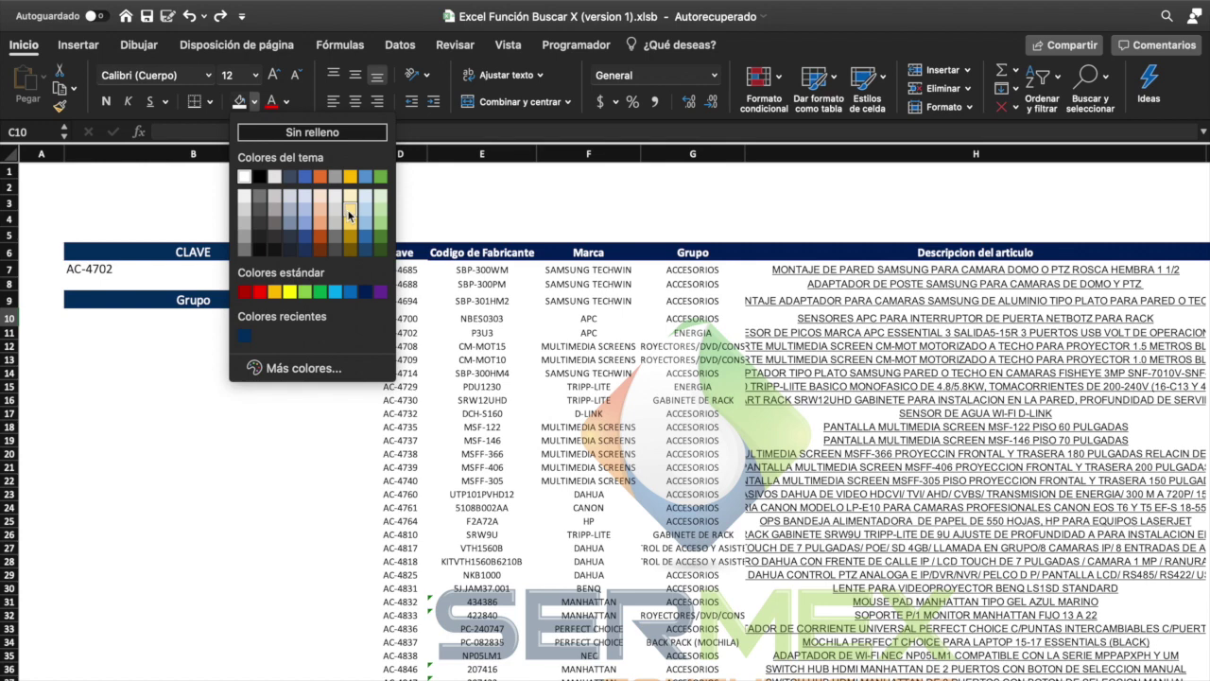
{"action": "left_click", "coordinate": [452, 200]}
{"action": "left_click", "coordinate": [342, 281]}
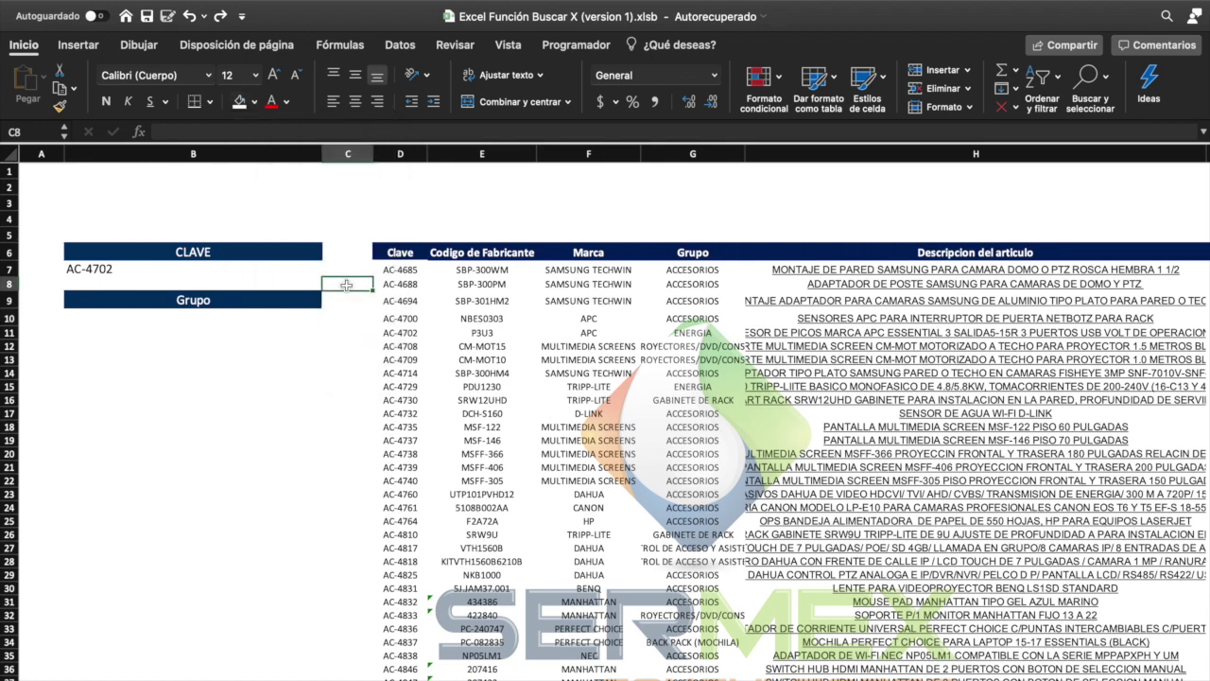
{"action": "left_click", "coordinate": [255, 102]}
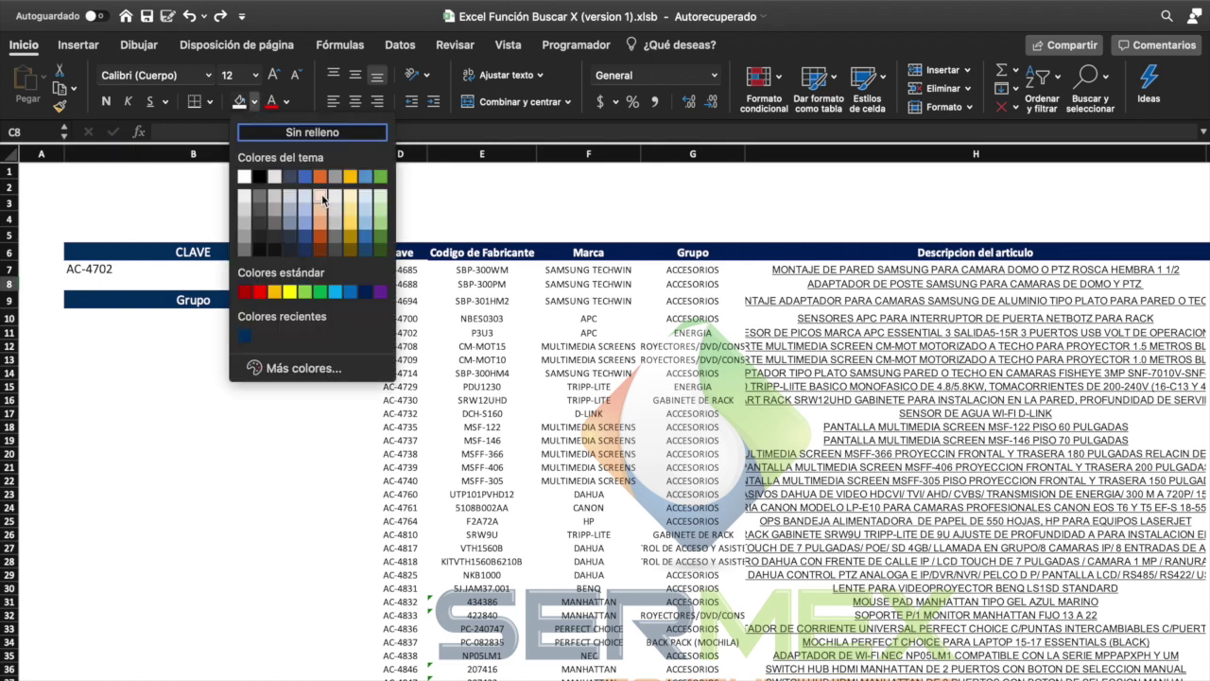
{"action": "left_click", "coordinate": [347, 215]}
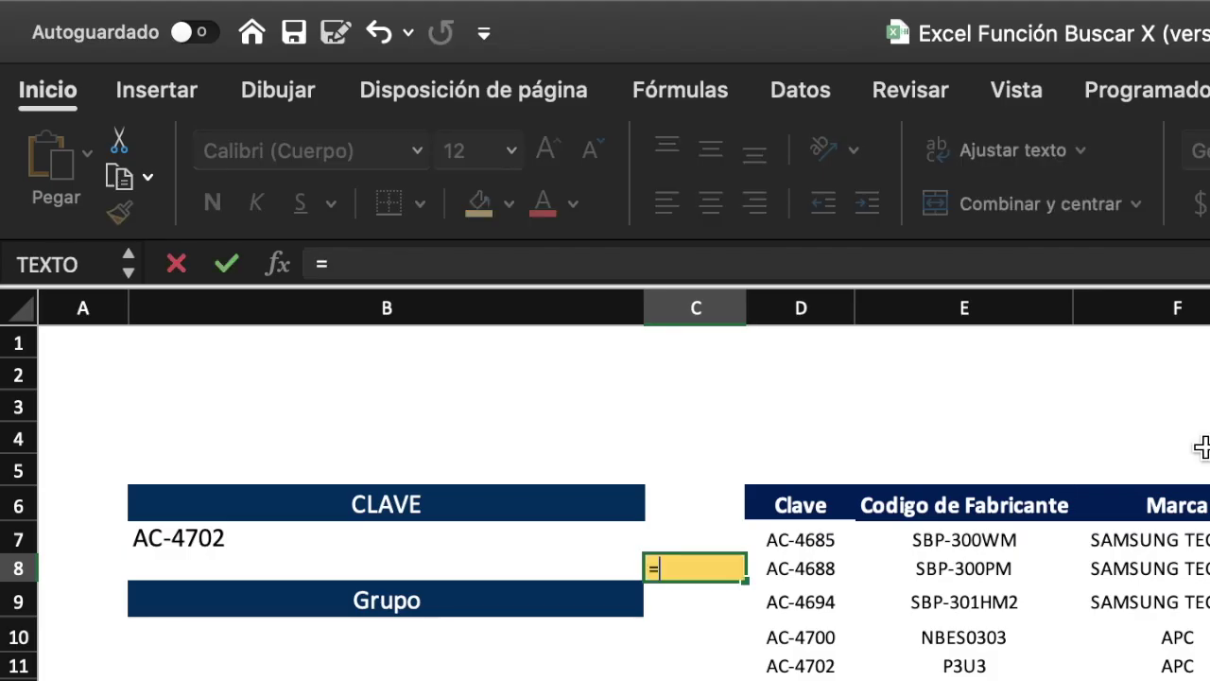
Enter =COINCIDIR(B7,D6:D171,0) in C8 for an exact-match key position
{"action": "type", "text": "coincidir("}
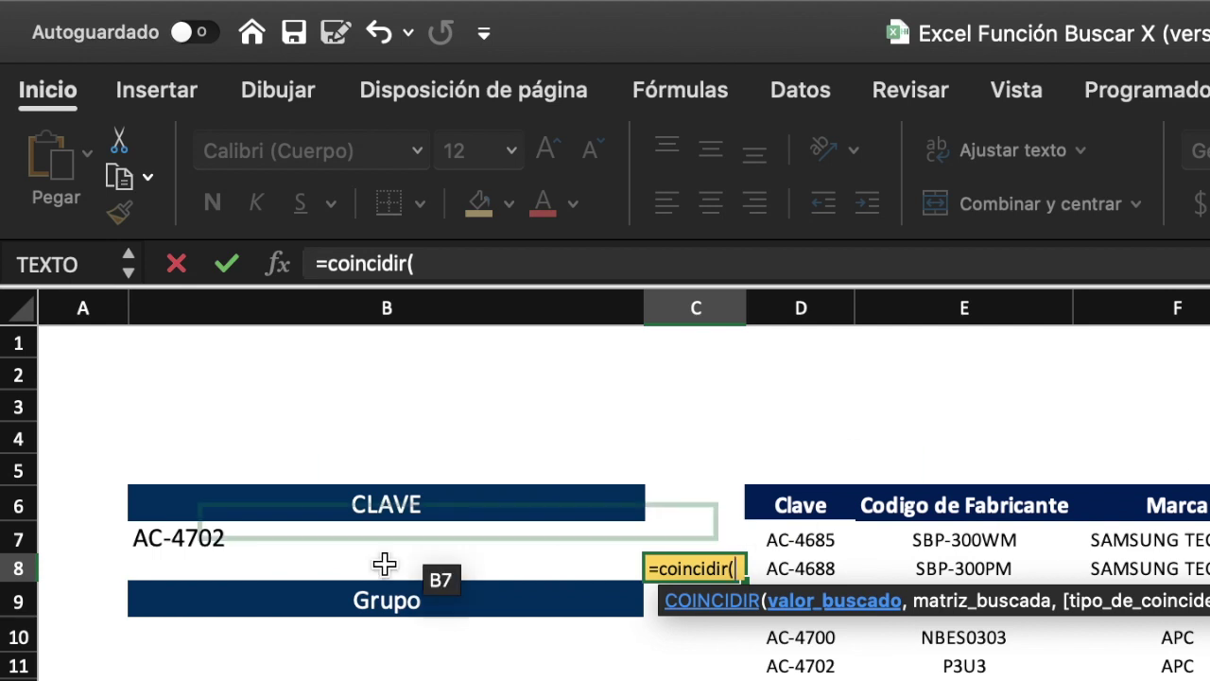
{"action": "left_click", "coordinate": [184, 536]}
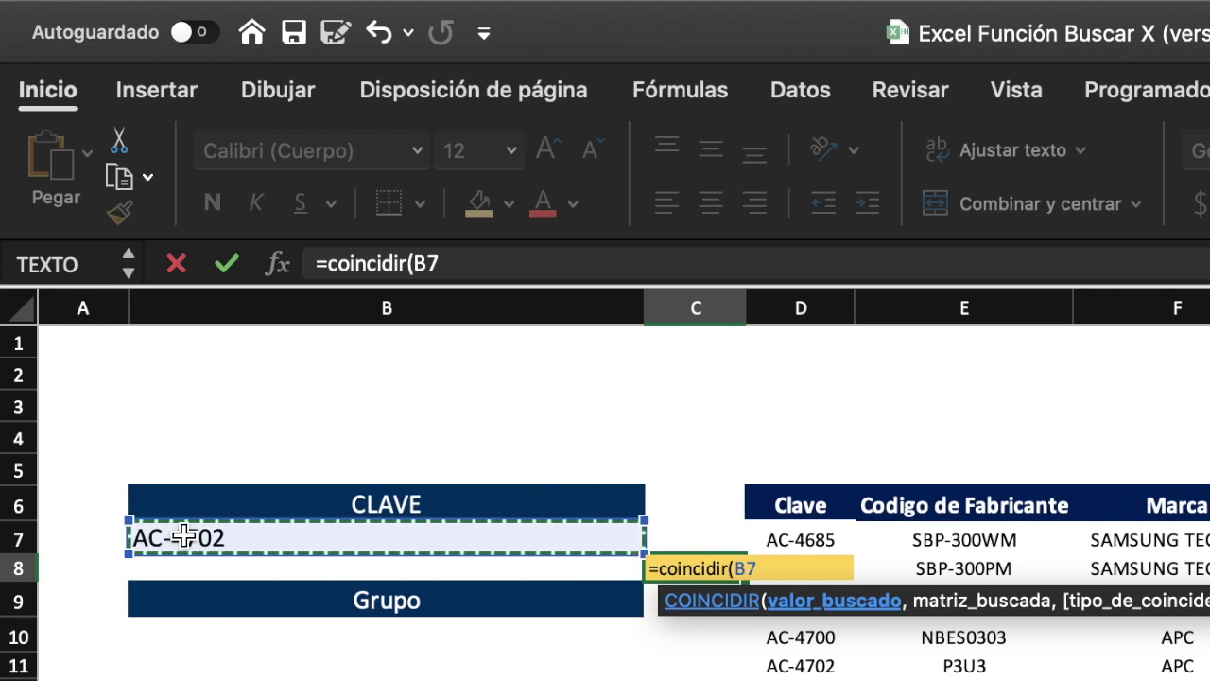
{"action": "type", "text": ","}
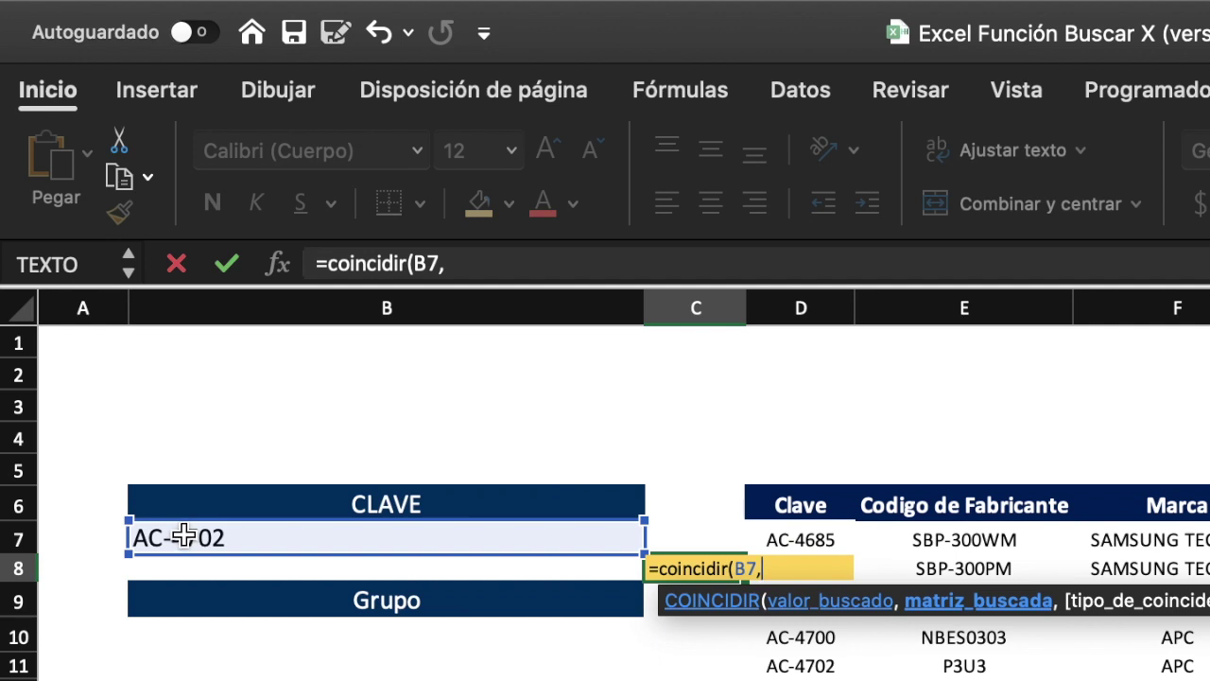
{"action": "left_click", "coordinate": [823, 501]}
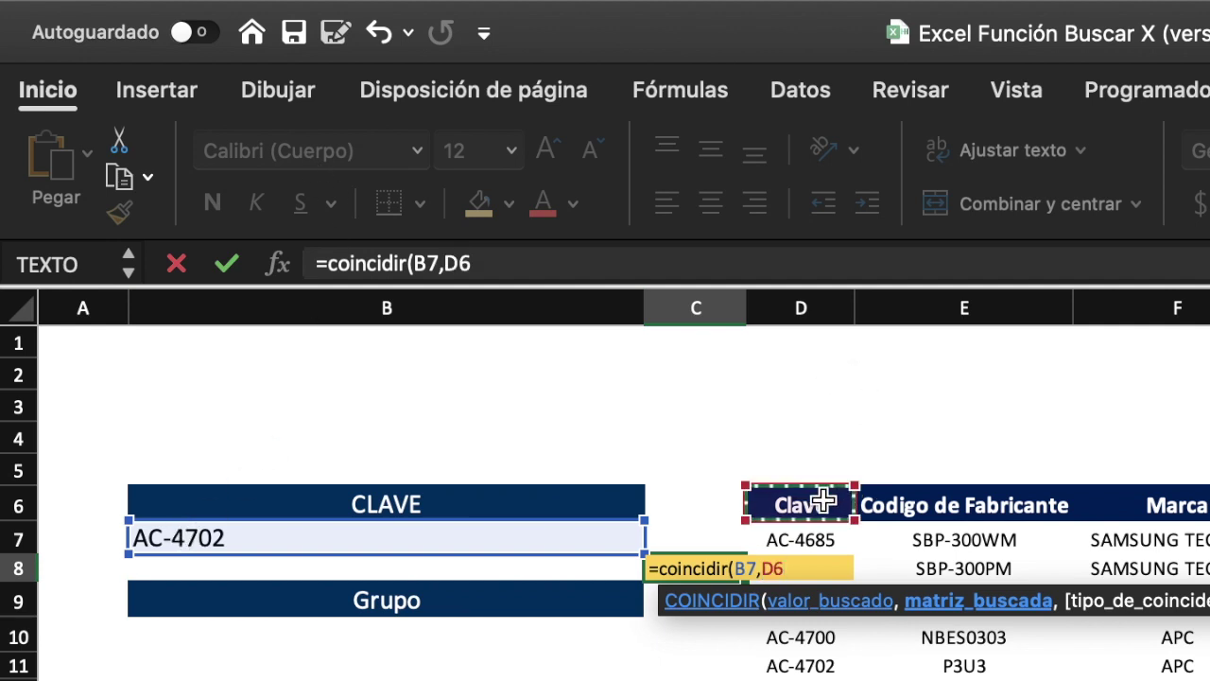
{"action": "key", "text": "ctrl+shift+Down"}
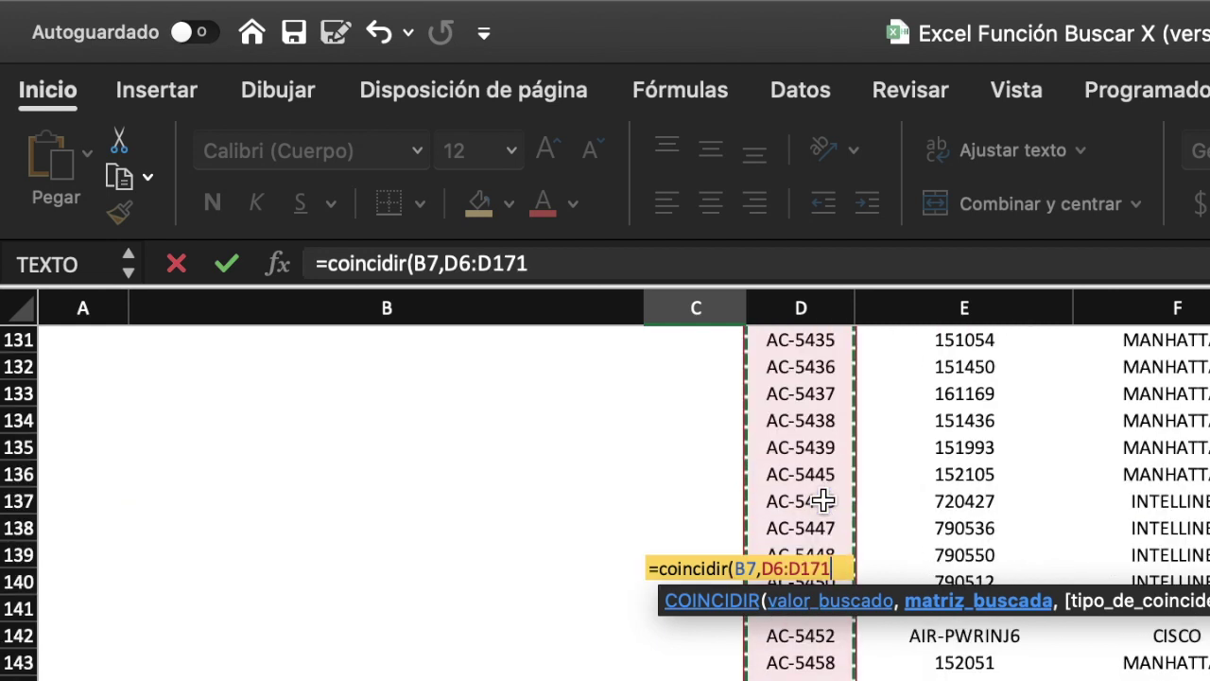
{"action": "type", "text": ","}
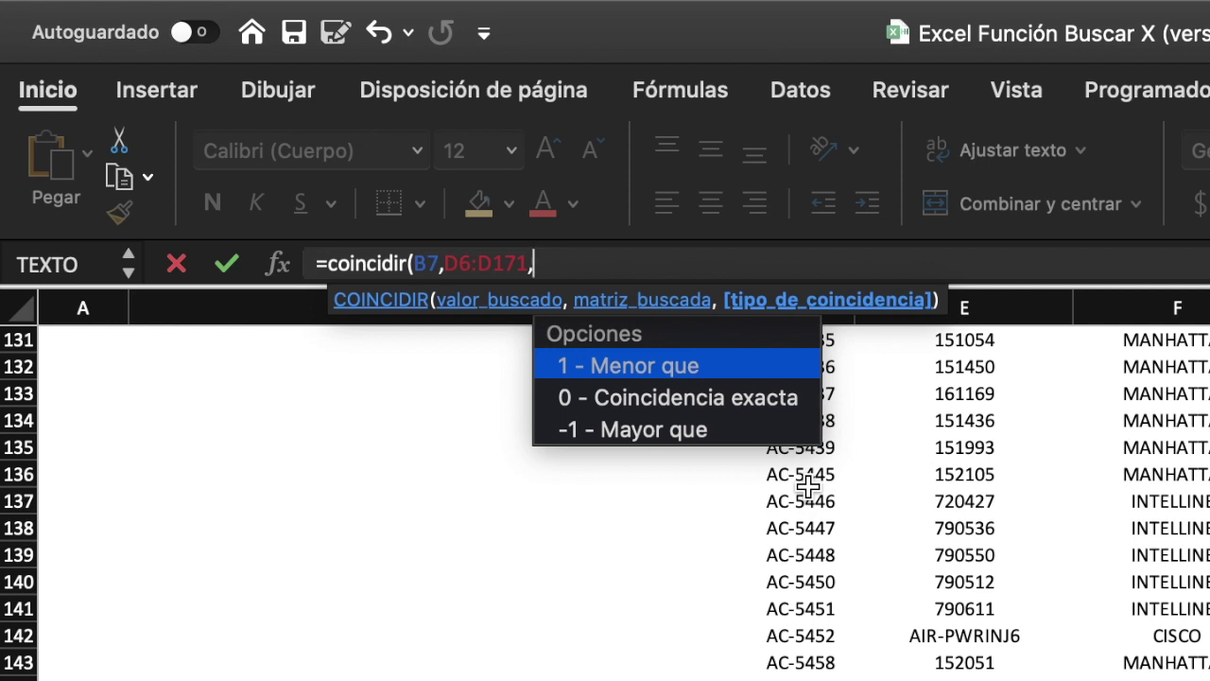
{"action": "double_click", "coordinate": [710, 402]}
{"action": "key", "text": "Return"}
Scroll back to the top of the sheet and select the CLAVE cell B7
{"action": "scroll", "coordinate": [643, 505], "scroll_direction": "up", "scroll_amount": 5}
{"action": "scroll", "coordinate": [639, 527], "scroll_direction": "up", "scroll_amount": 5}
{"action": "scroll", "coordinate": [639, 528], "scroll_direction": "up", "scroll_amount": 3}
{"action": "scroll", "coordinate": [639, 528], "scroll_direction": "up", "scroll_amount": 10}
{"action": "scroll", "coordinate": [639, 529], "scroll_direction": "up", "scroll_amount": 5}
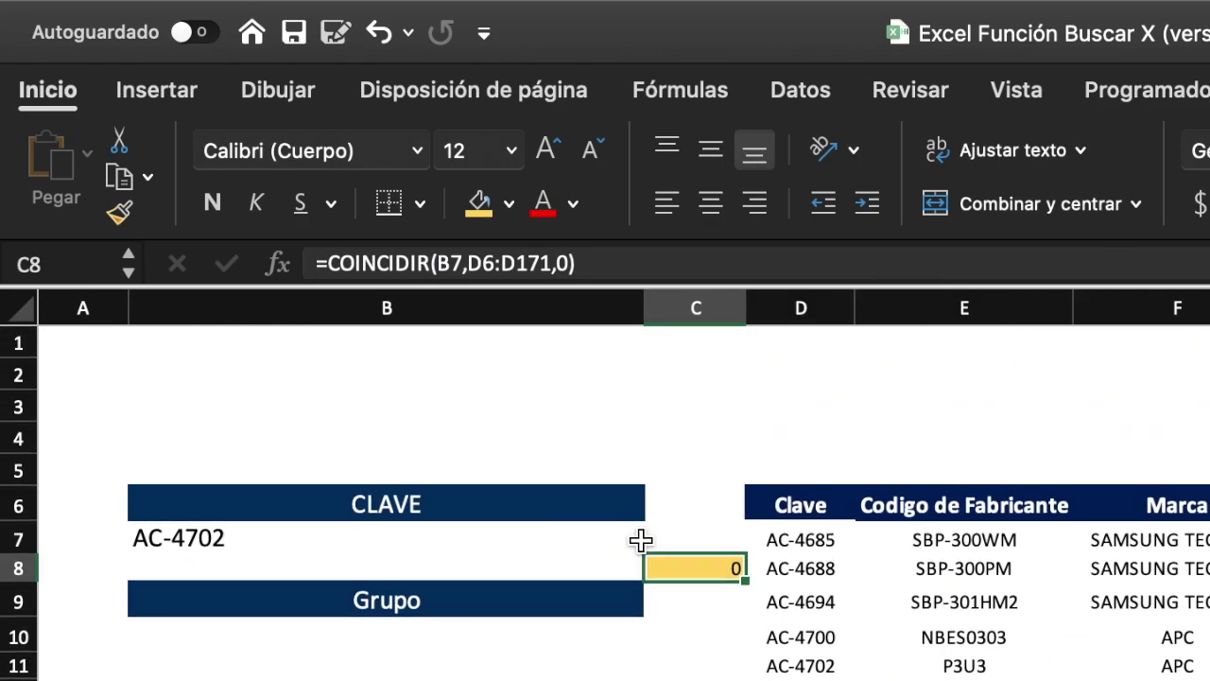
{"action": "left_click", "coordinate": [381, 545]}
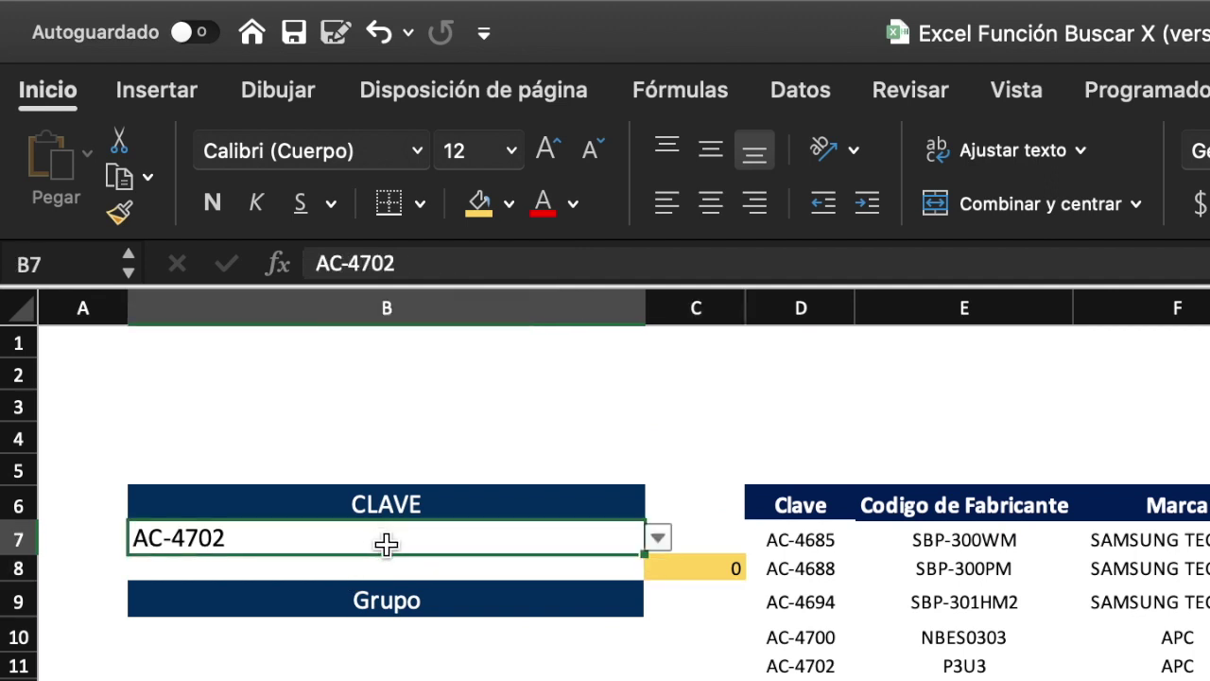
Set the key to AC-4685 and check that C8 returns match position 2
{"action": "left_click", "coordinate": [657, 537]}
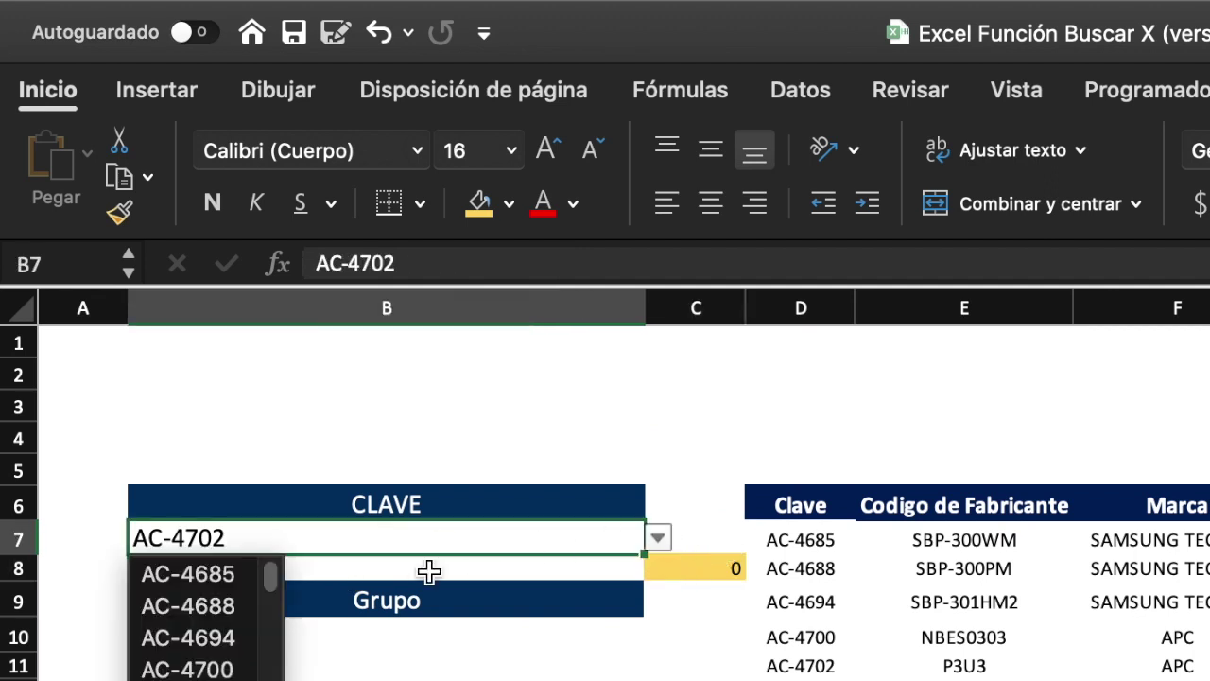
{"action": "left_click", "coordinate": [213, 572]}
{"action": "left_click", "coordinate": [675, 576]}
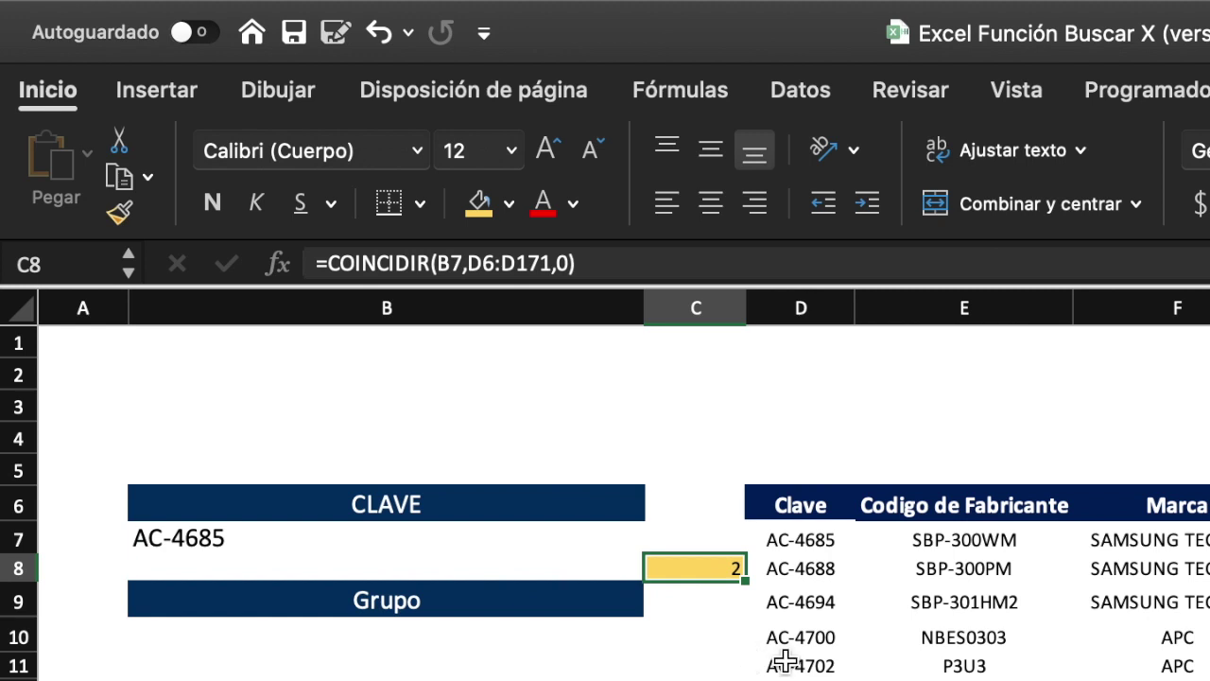
{"action": "left_click", "coordinate": [811, 498]}
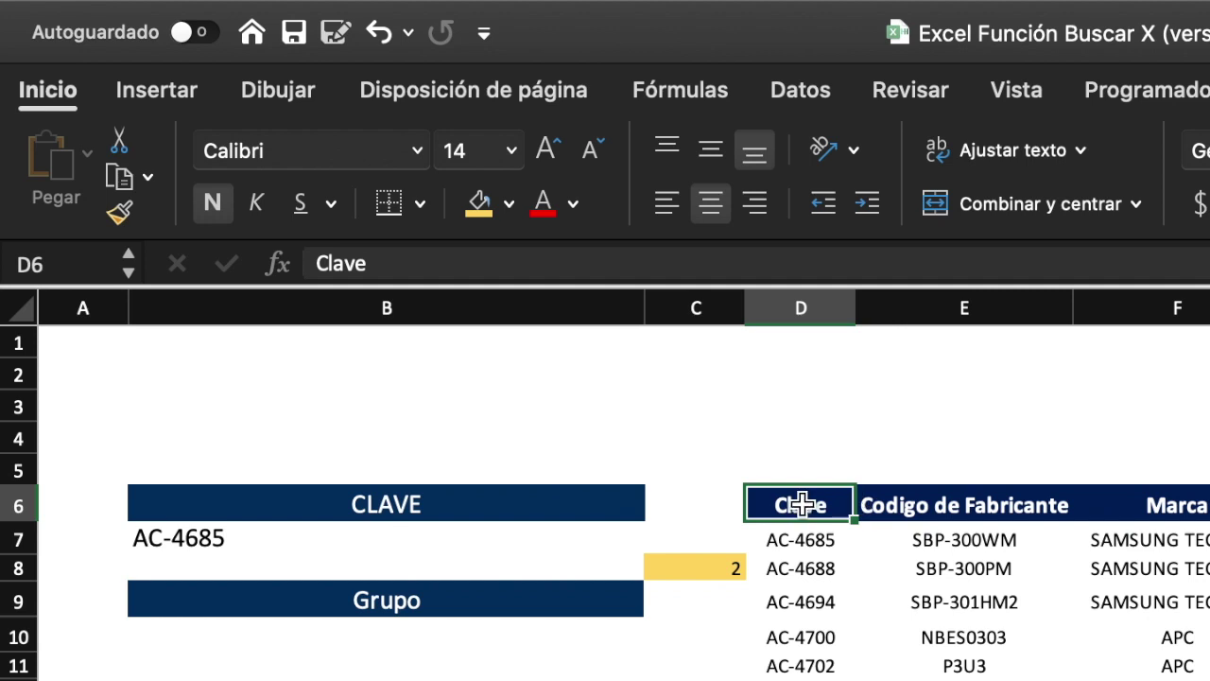
{"action": "left_click", "coordinate": [808, 540]}
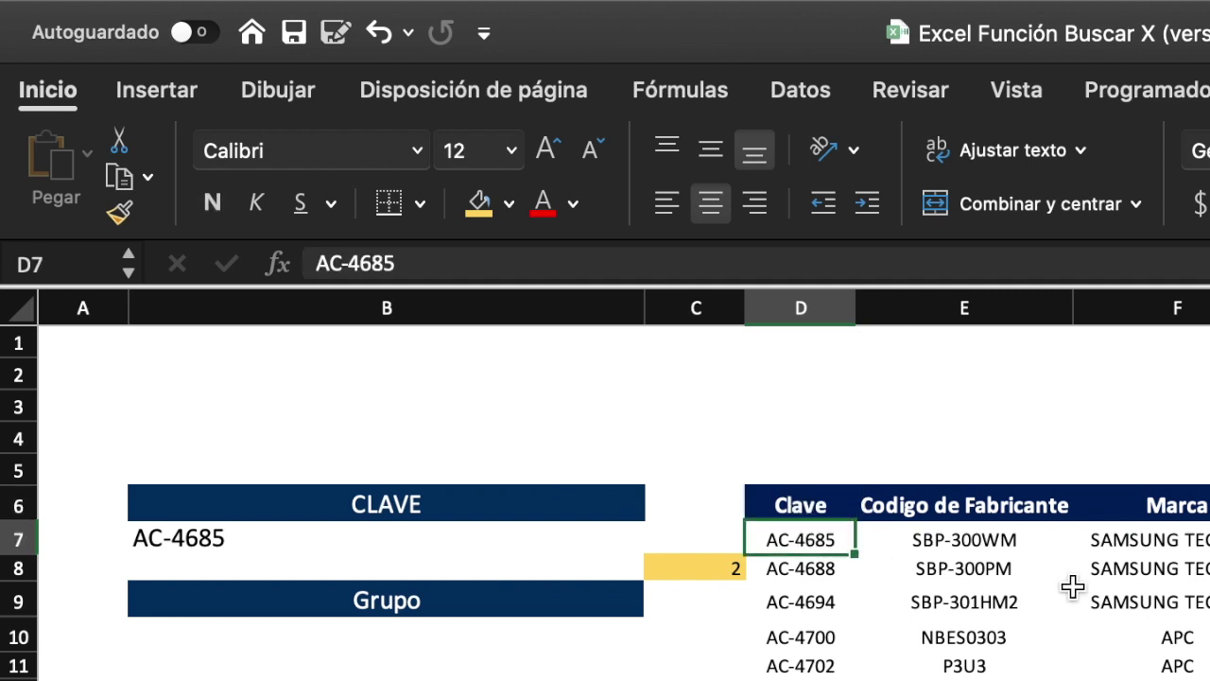
{"action": "left_click", "coordinate": [706, 571]}
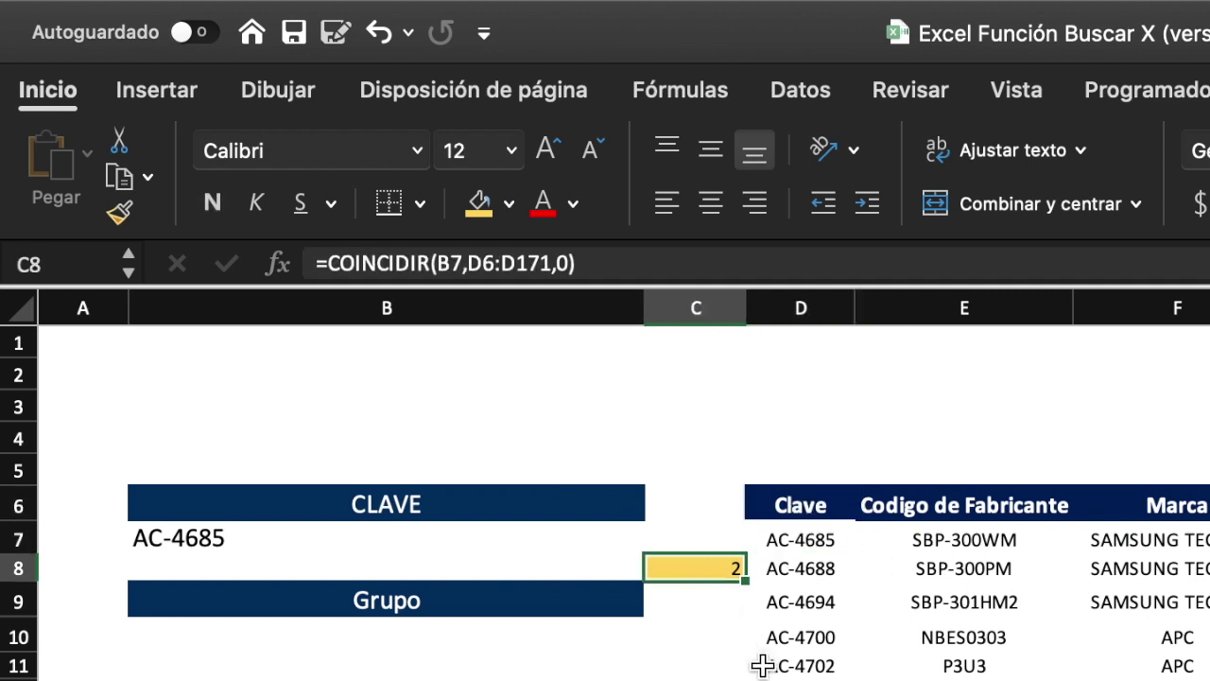
Fill the AC-4700 cell D10 yellow and count down to it from the Clave header
{"action": "left_click", "coordinate": [832, 638]}
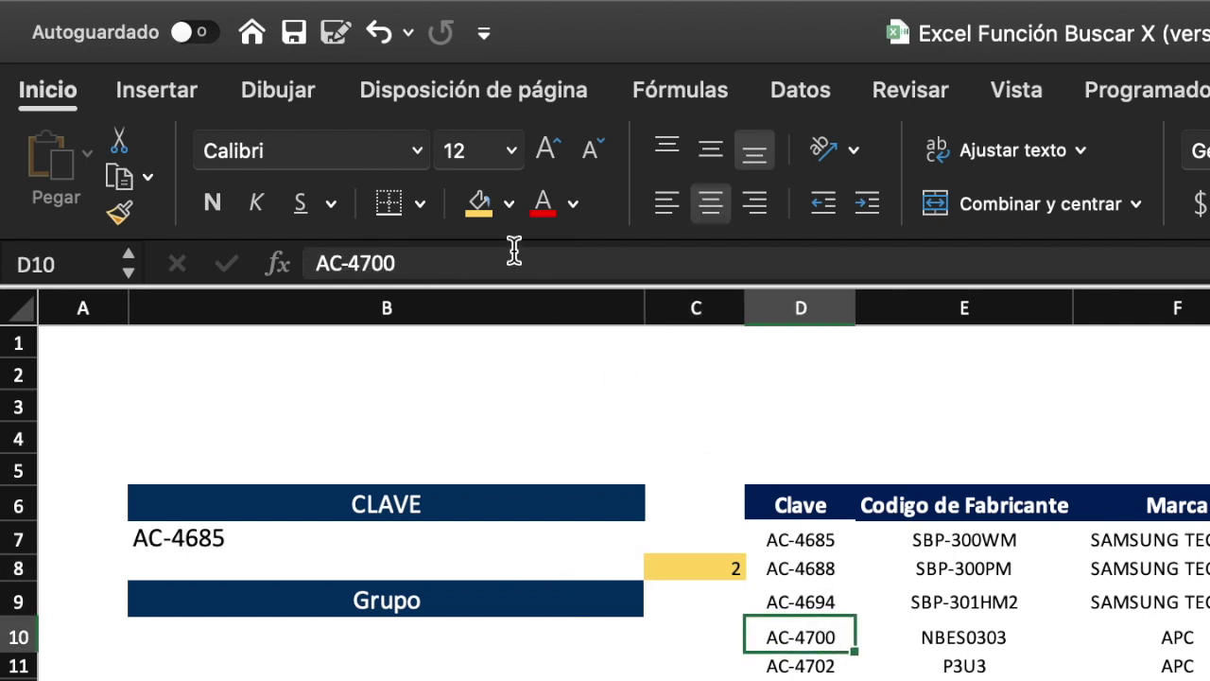
{"action": "left_click", "coordinate": [480, 203]}
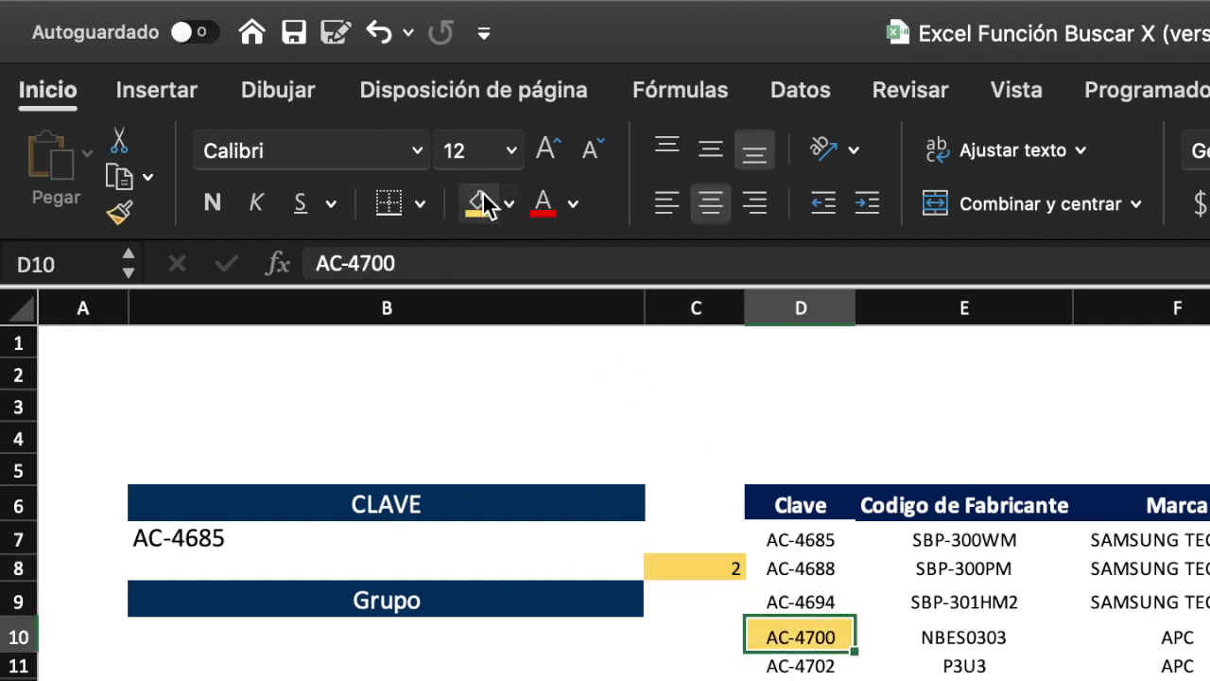
{"action": "left_click", "coordinate": [815, 504]}
{"action": "left_click", "coordinate": [819, 537]}
{"action": "left_click", "coordinate": [811, 568]}
{"action": "left_click", "coordinate": [813, 602]}
{"action": "left_click", "coordinate": [818, 633]}
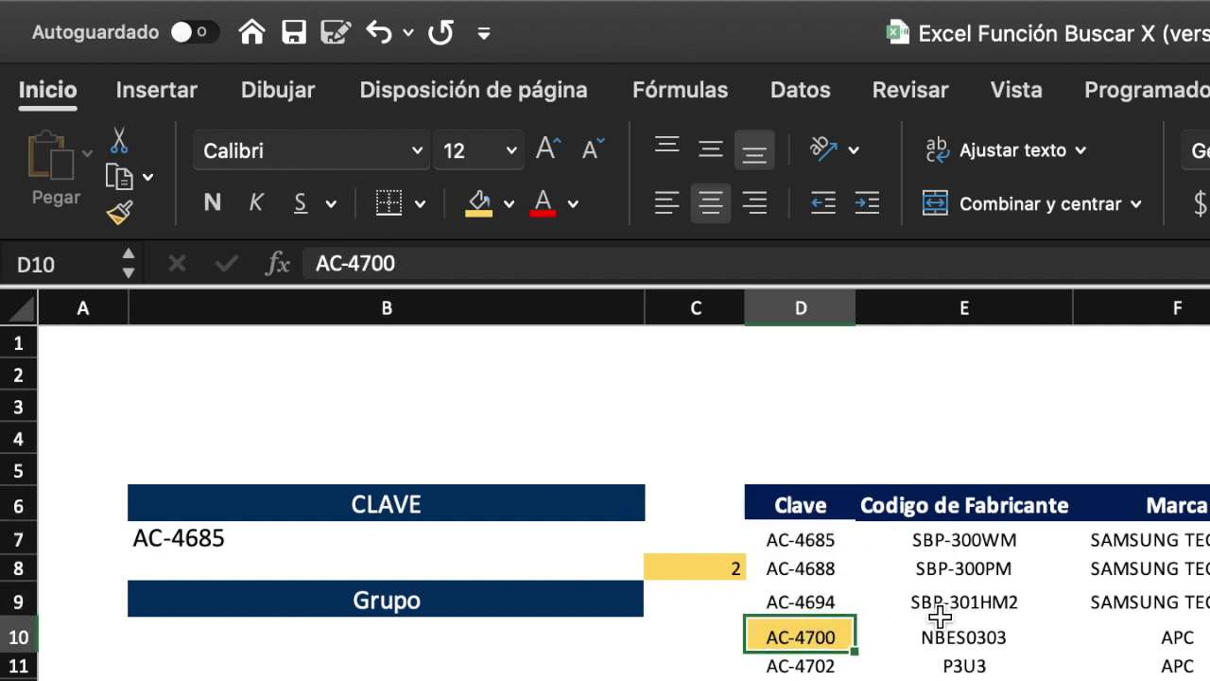
Choose AC-4700 as the key so C8 shows position 5
{"action": "left_click", "coordinate": [454, 539]}
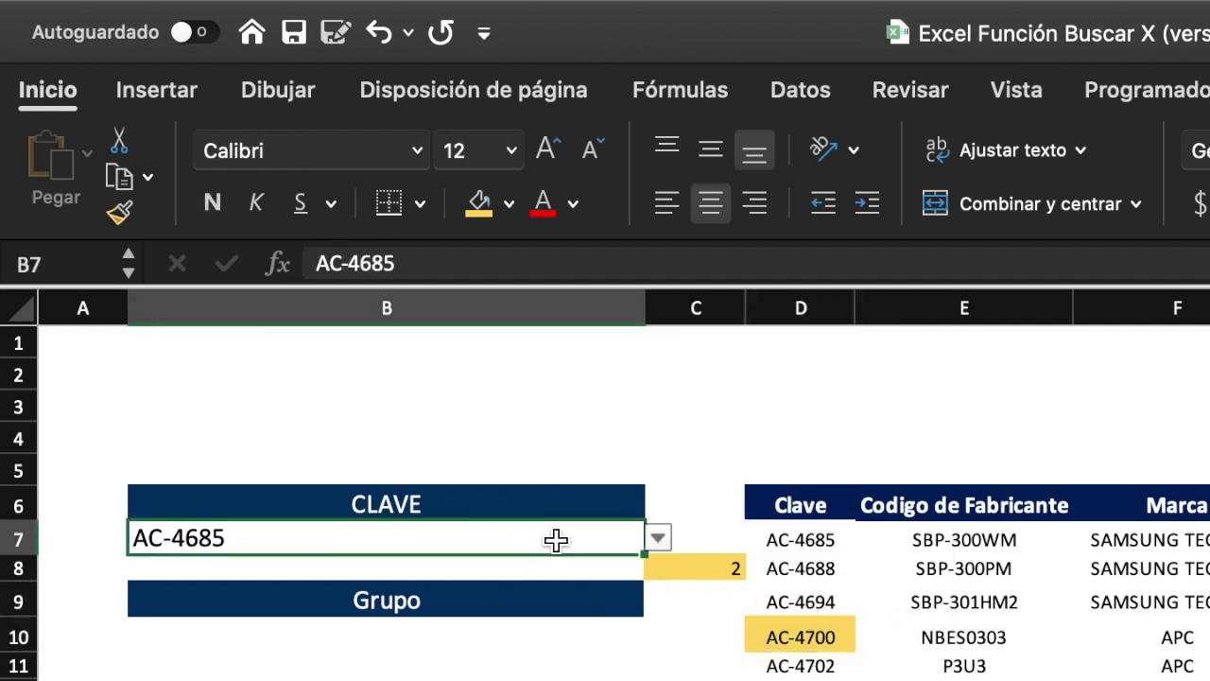
{"action": "left_click", "coordinate": [657, 537]}
{"action": "left_click", "coordinate": [189, 669]}
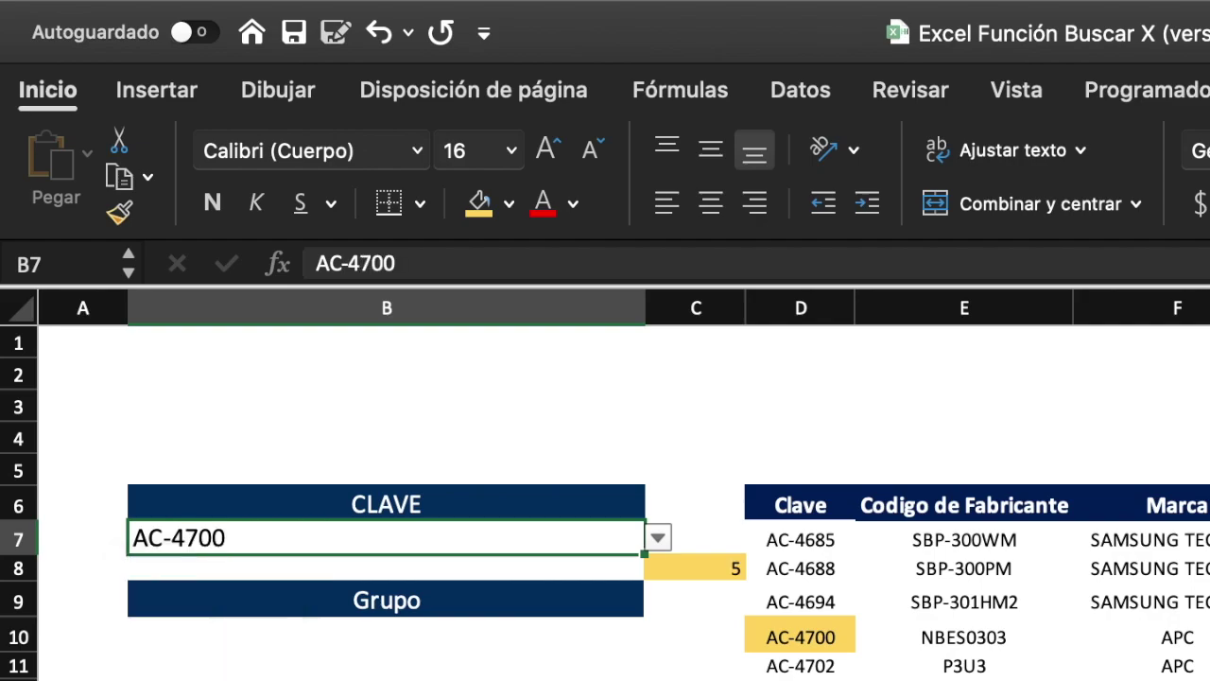
{"action": "left_click", "coordinate": [731, 571]}
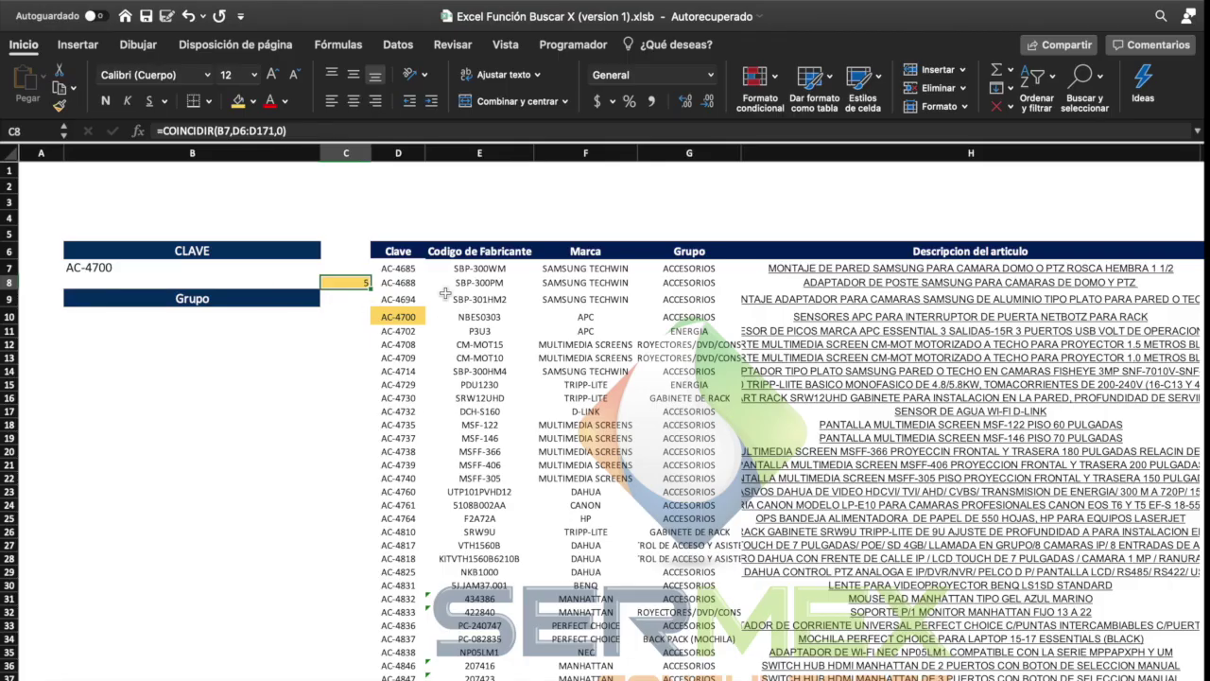
Pick AC-4702 as the CLAVE in B7
{"action": "left_click", "coordinate": [401, 318]}
{"action": "left_click", "coordinate": [256, 269]}
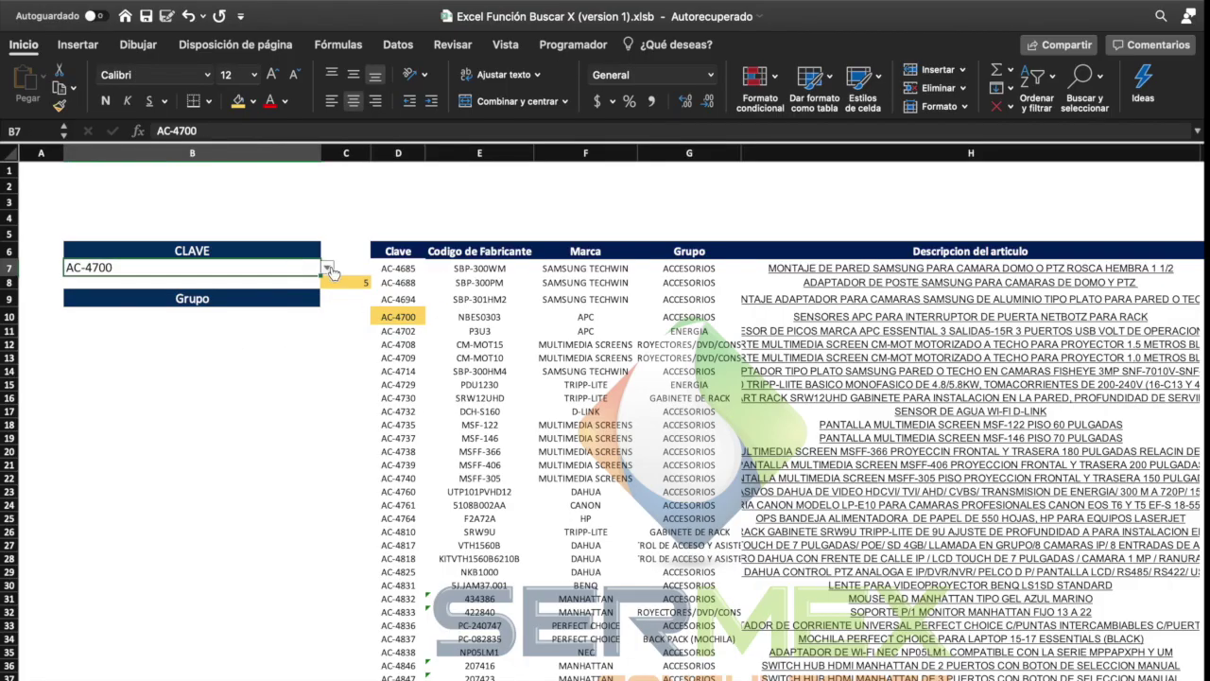
{"action": "left_click", "coordinate": [325, 268]}
{"action": "left_click", "coordinate": [95, 349]}
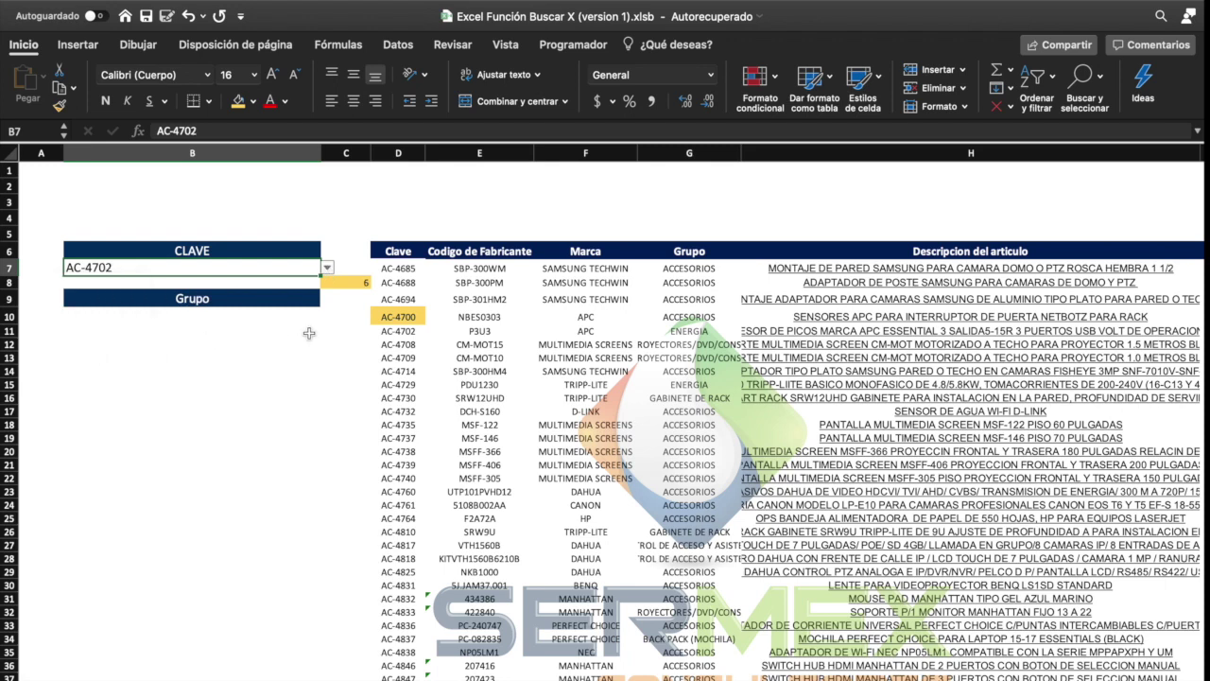
{"action": "left_click", "coordinate": [307, 331]}
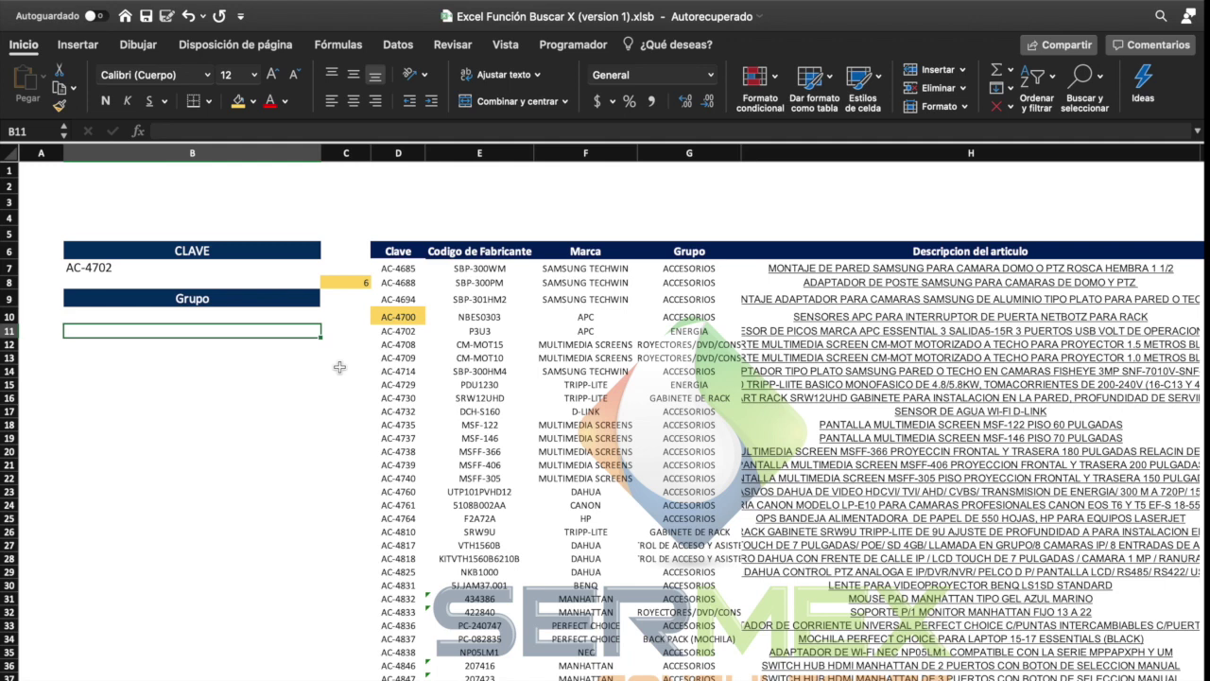
Check the Clave column entries against match position 6 in C8
{"action": "left_click_drag", "start_coordinate": [398, 253], "coordinate": [399, 317]}
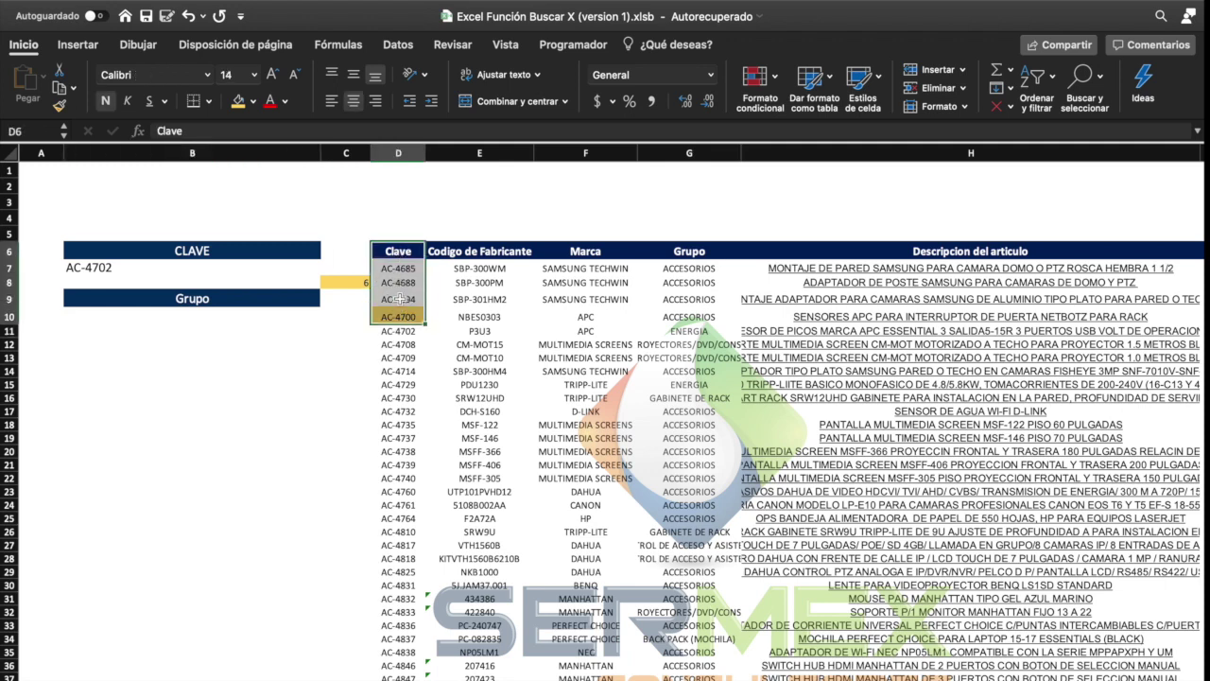
{"action": "left_click", "coordinate": [433, 204]}
{"action": "left_click", "coordinate": [398, 251]}
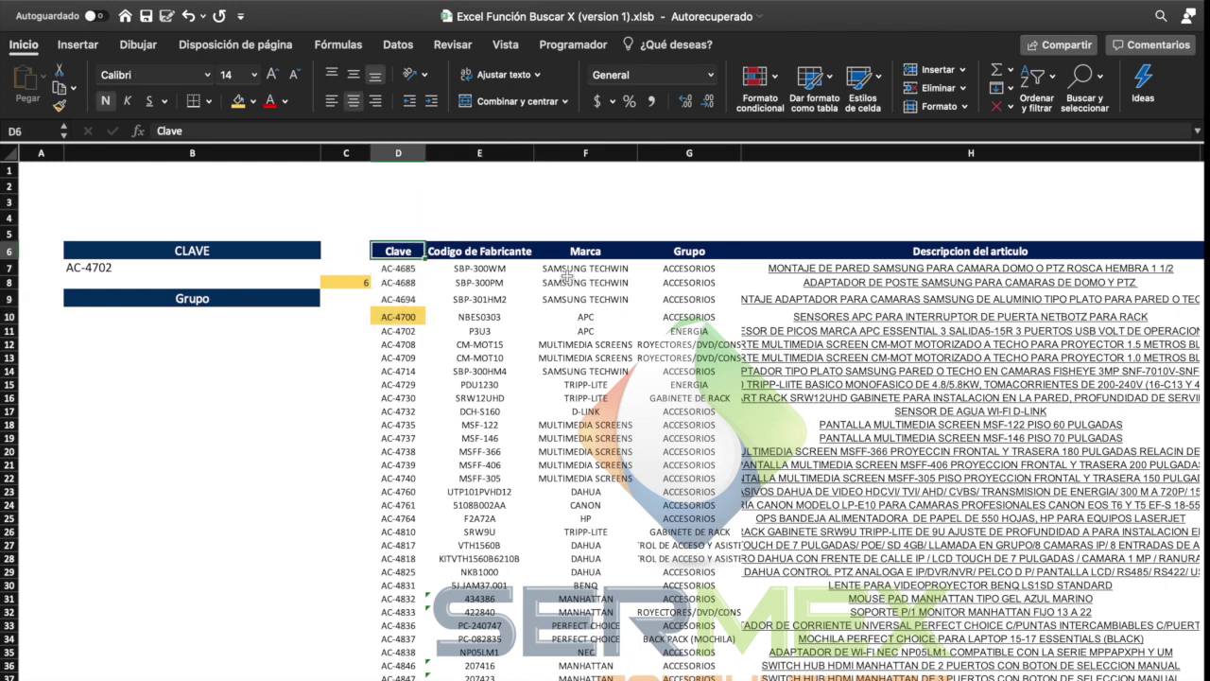
{"action": "left_click", "coordinate": [317, 281]}
{"action": "left_click", "coordinate": [370, 282]}
{"action": "left_click", "coordinate": [355, 281]}
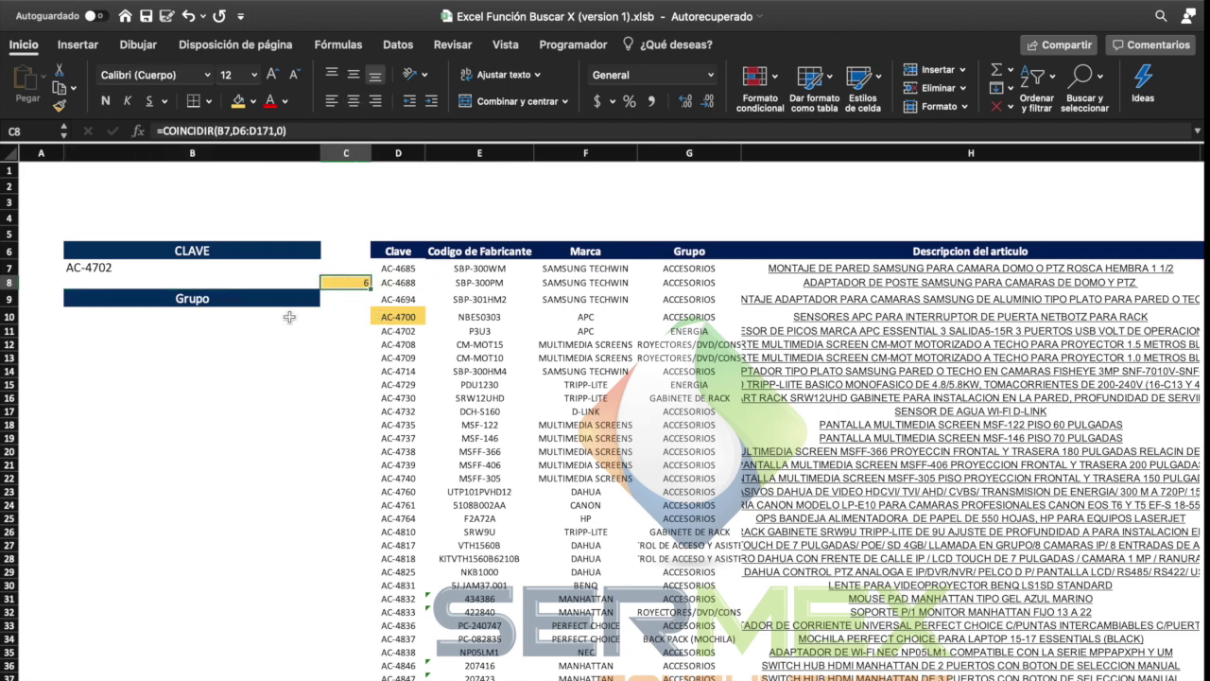
{"action": "left_click", "coordinate": [289, 316]}
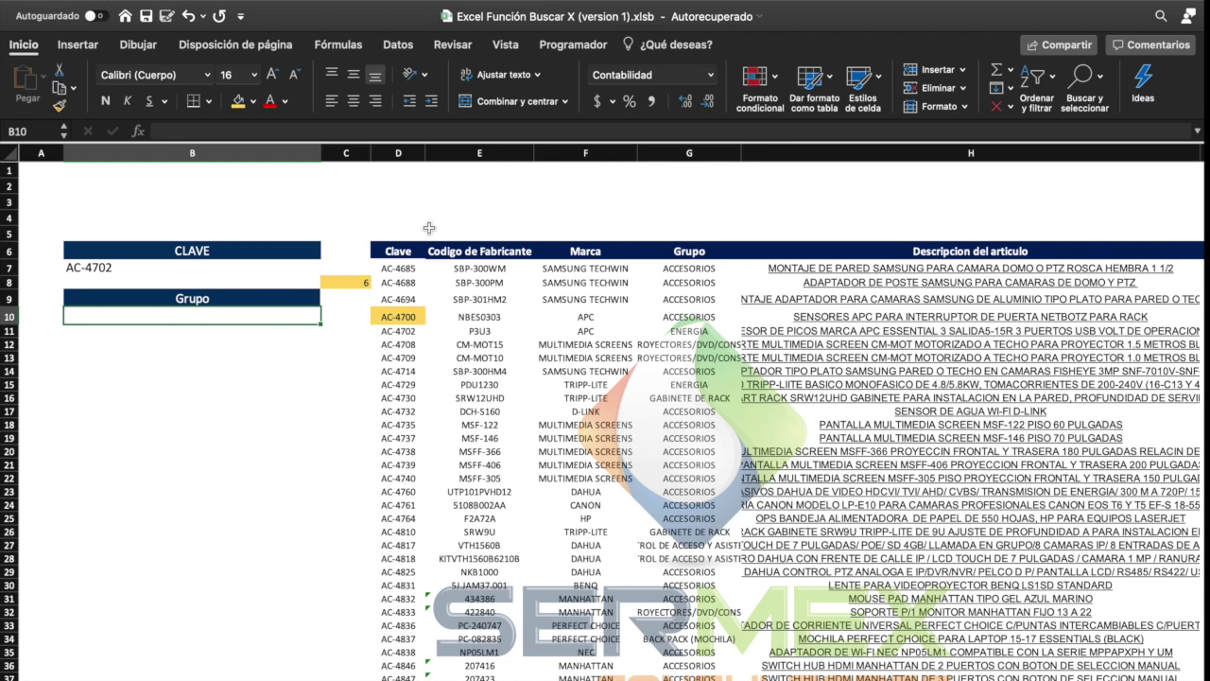
Set the B9 field to Descripcion del articulo
{"action": "left_click", "coordinate": [307, 299]}
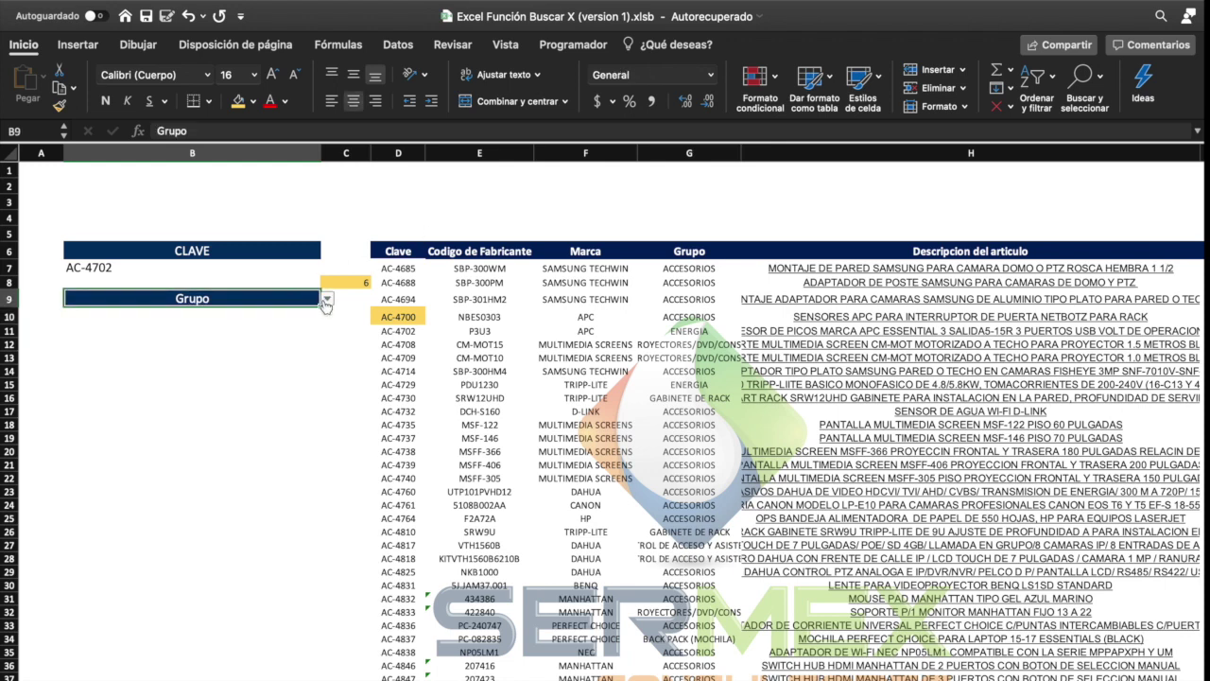
{"action": "left_click", "coordinate": [327, 299]}
{"action": "left_click", "coordinate": [155, 380]}
{"action": "left_click", "coordinate": [255, 323]}
Start =INDICE( in B10 with the table range D6:J171
{"action": "type", "text": "=indice"}
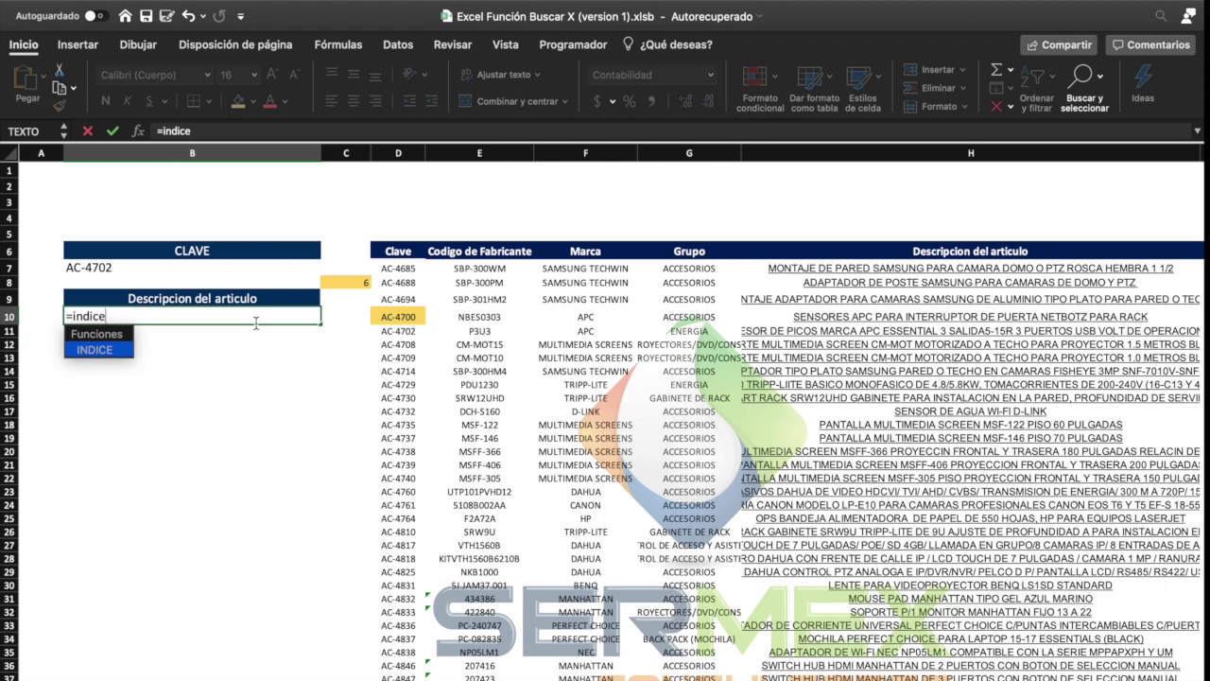
{"action": "type", "text": "("}
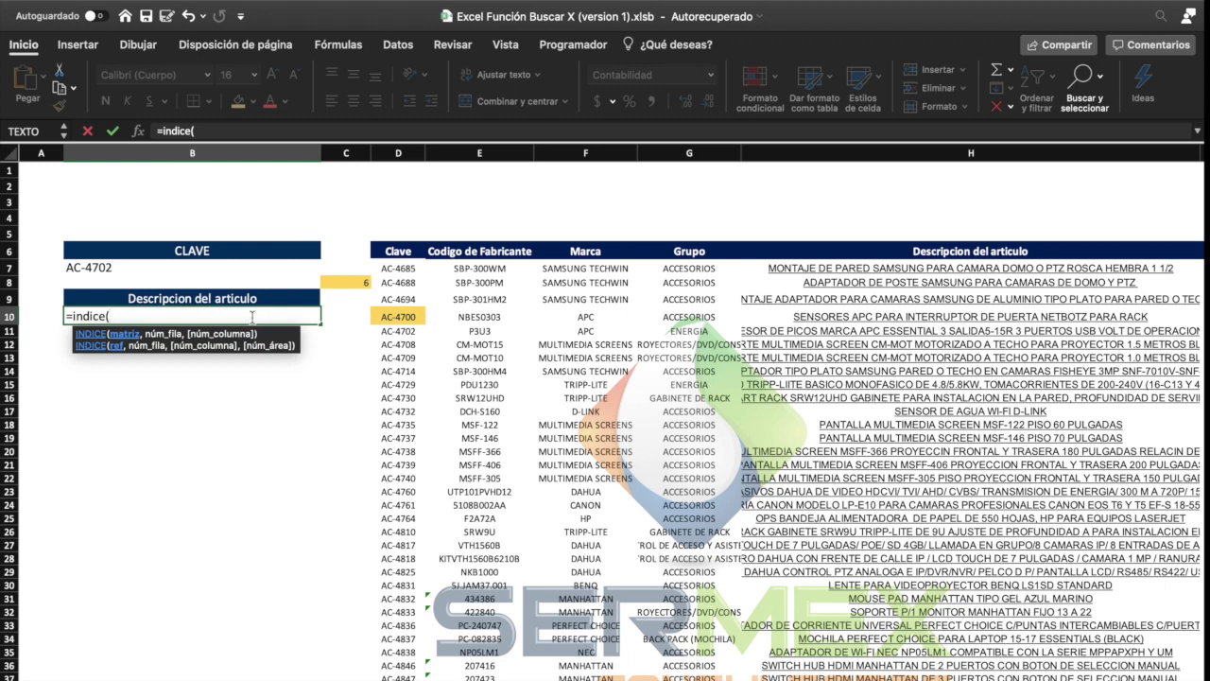
{"action": "left_click", "coordinate": [388, 250]}
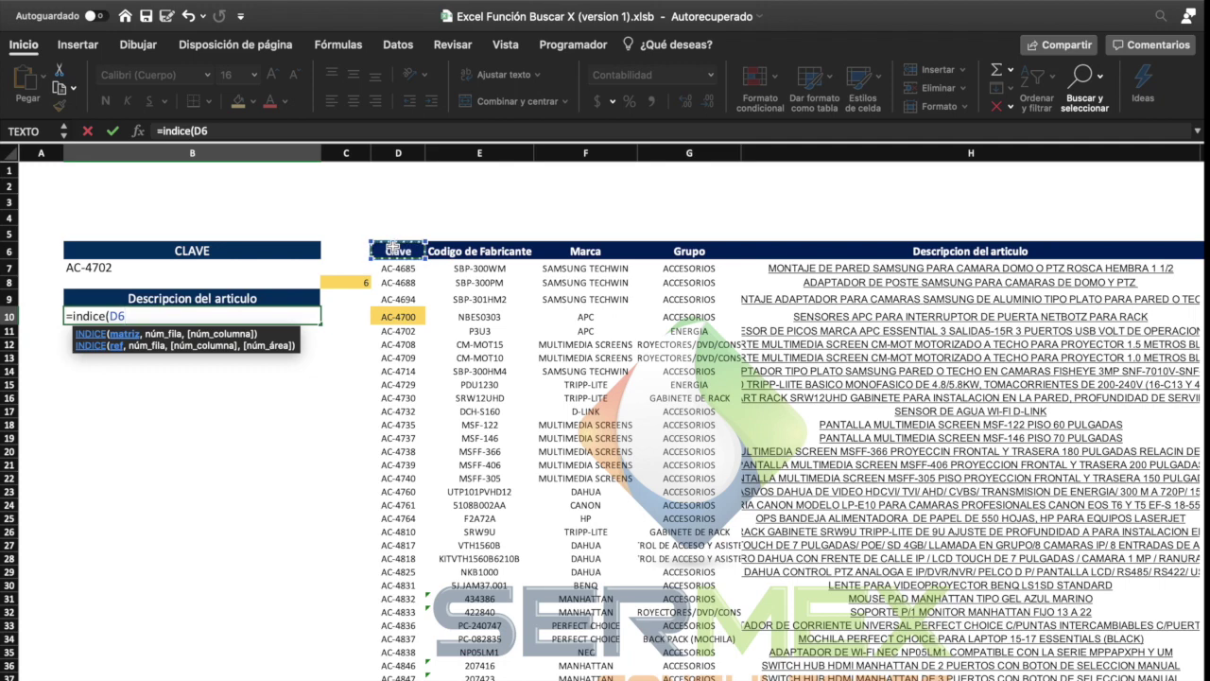
{"action": "key", "text": "ctrl+shift+Right"}
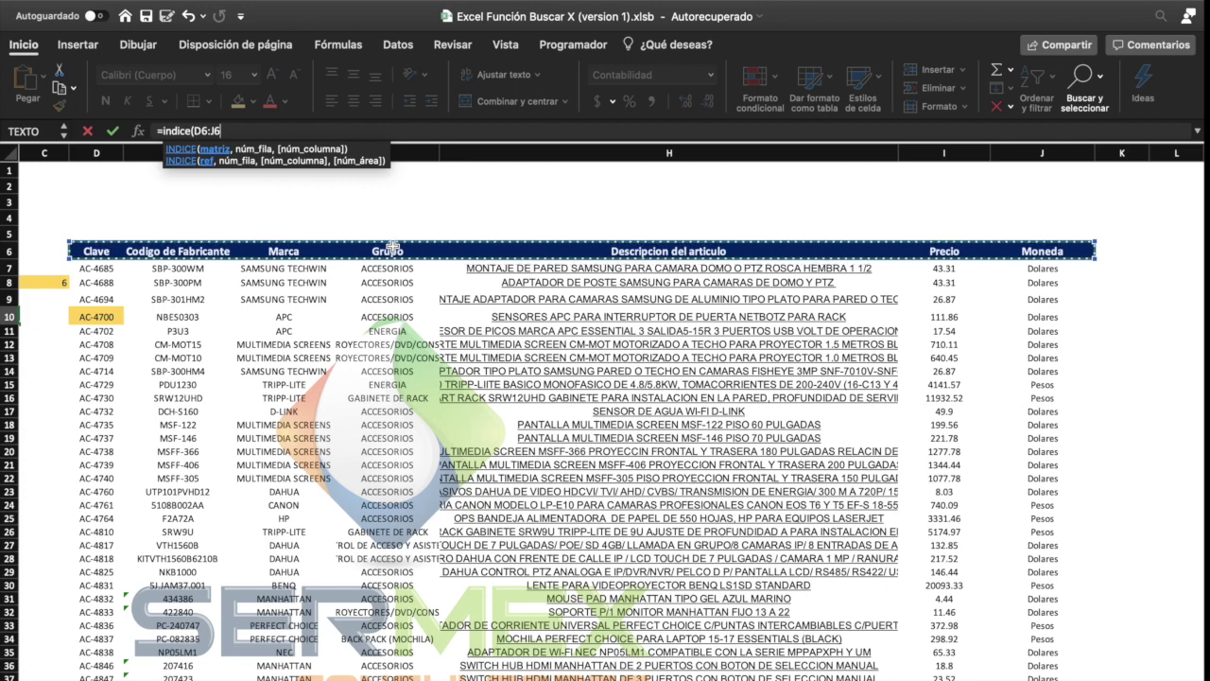
{"action": "key", "text": "ctrl+shift+Down"}
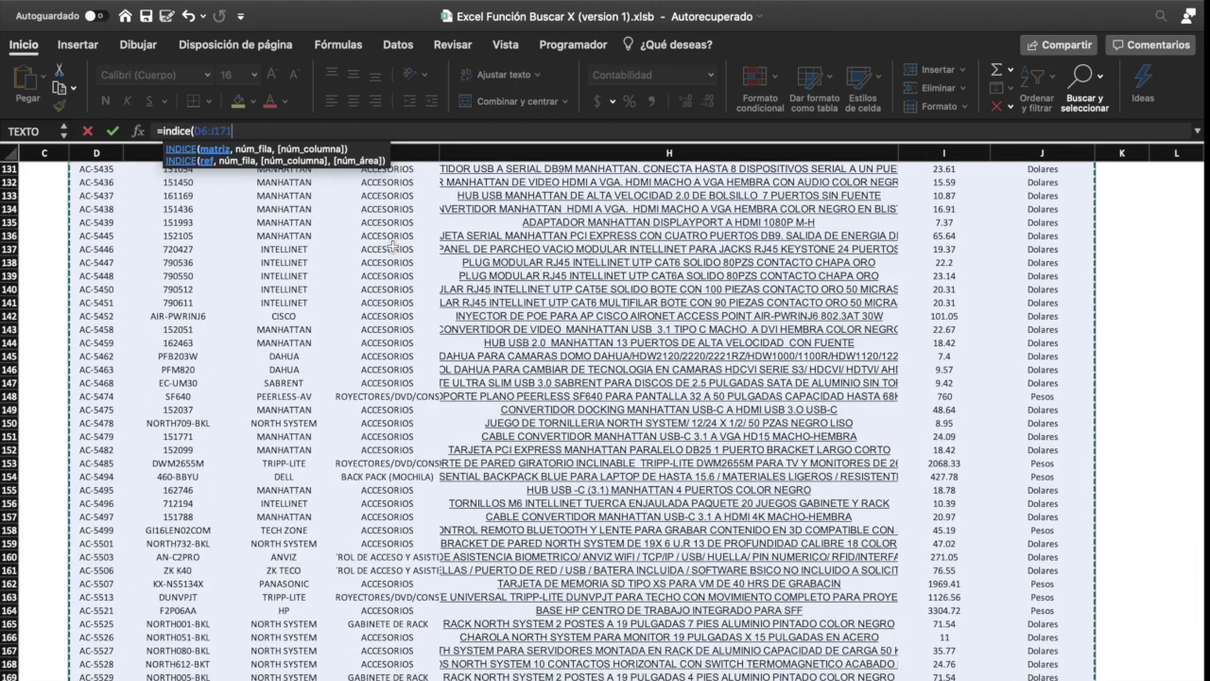
{"action": "type", "text": ","}
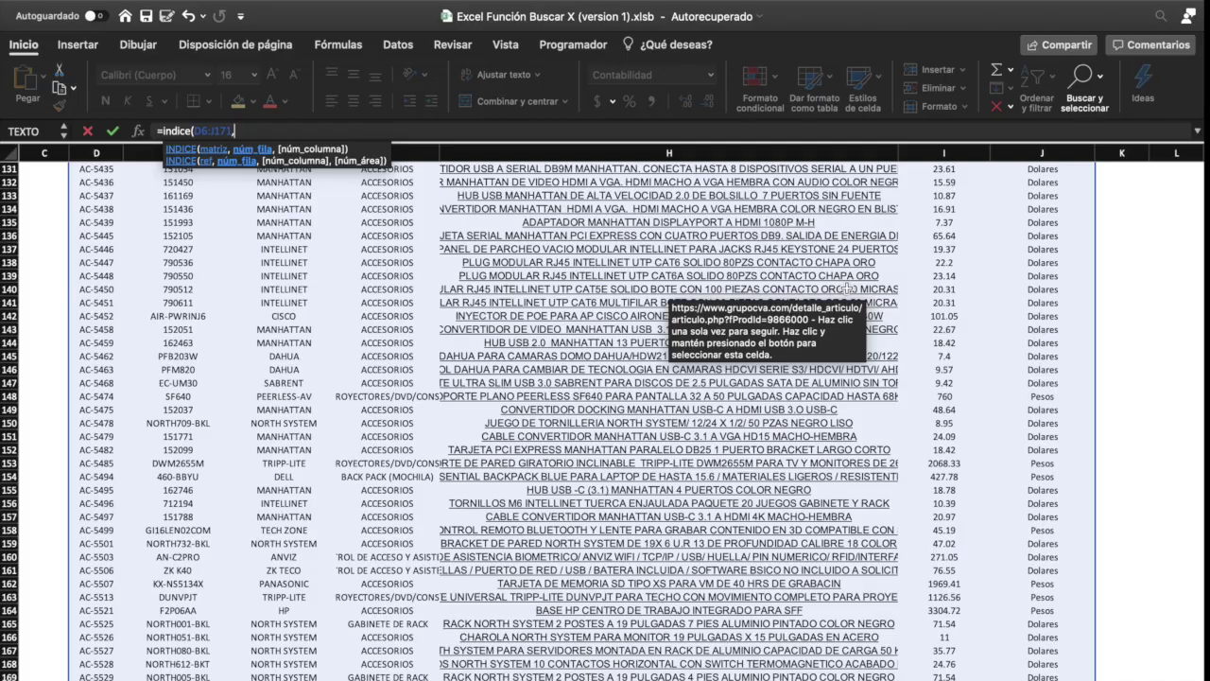
Finish the INDICE with row C8 and column 5 to return AC-4702's description
{"action": "left_click", "coordinate": [45, 222]}
{"action": "scroll", "coordinate": [46, 244], "scroll_direction": "up", "scroll_amount": 4}
{"action": "scroll", "coordinate": [47, 244], "scroll_direction": "up", "scroll_amount": 5}
{"action": "scroll", "coordinate": [57, 283], "scroll_direction": "up", "scroll_amount": 5}
{"action": "scroll", "coordinate": [75, 283], "scroll_direction": "up", "scroll_amount": 5}
{"action": "scroll", "coordinate": [76, 230], "scroll_direction": "up", "scroll_amount": 5}
{"action": "scroll", "coordinate": [75, 230], "scroll_direction": "up", "scroll_amount": 10}
{"action": "scroll", "coordinate": [75, 229], "scroll_direction": "up", "scroll_amount": 3}
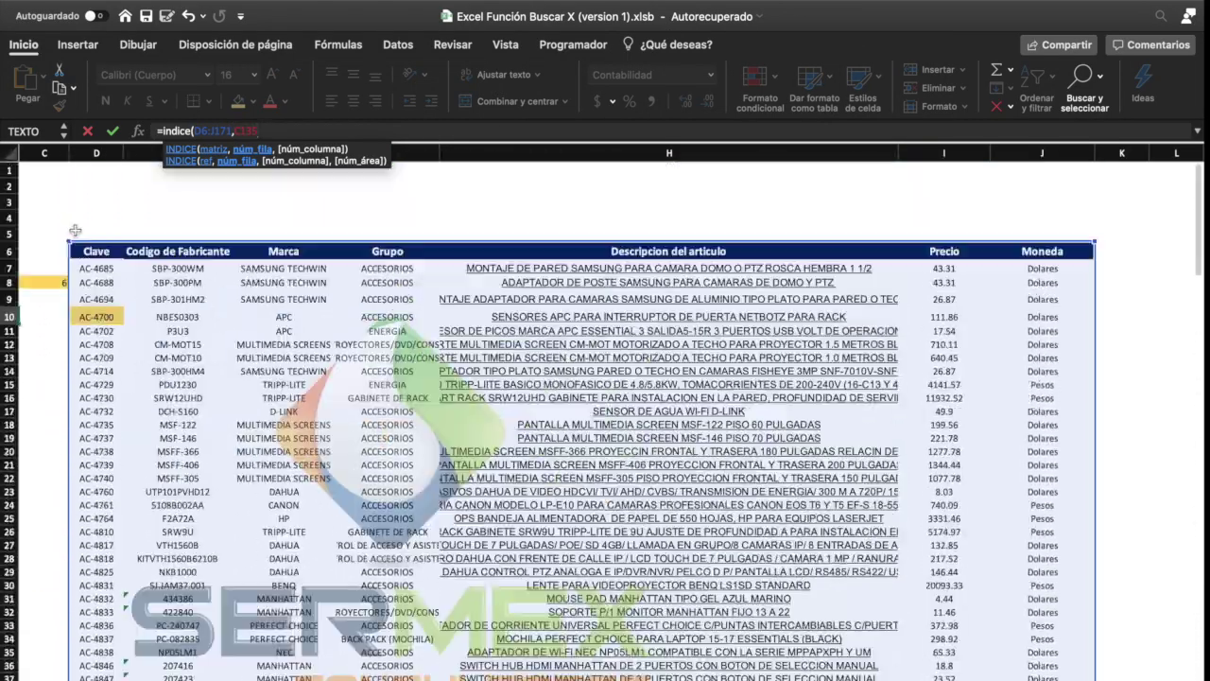
{"action": "left_click", "coordinate": [38, 282]}
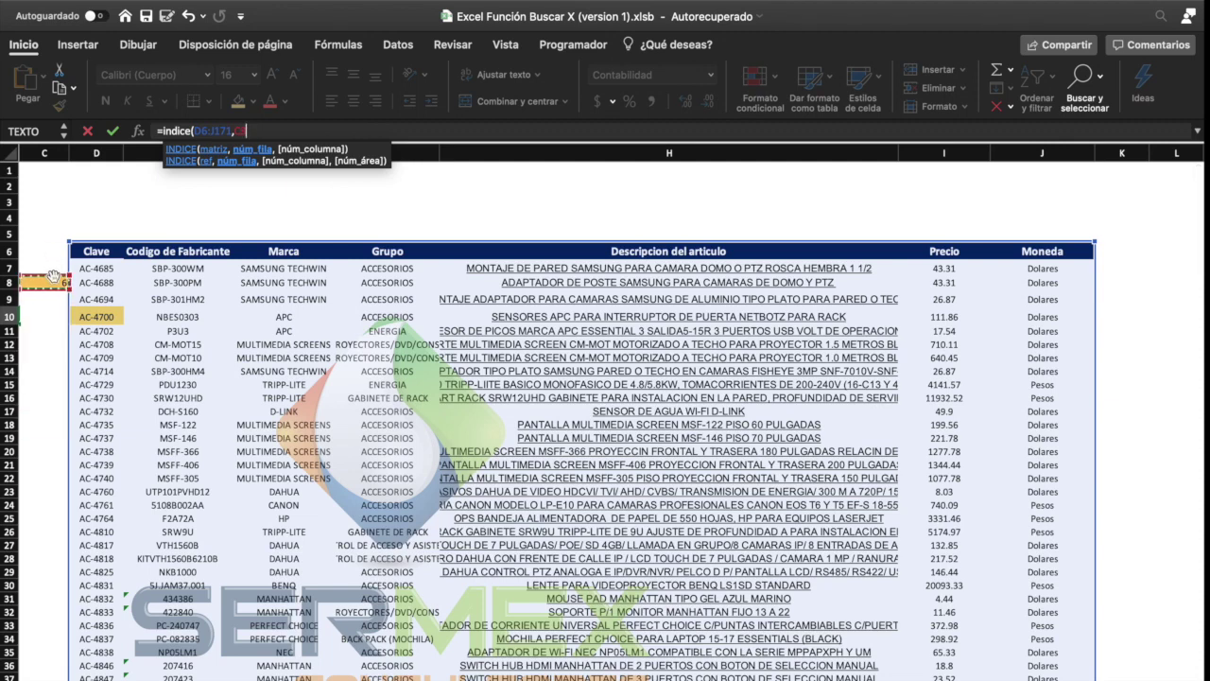
{"action": "type", "text": ","}
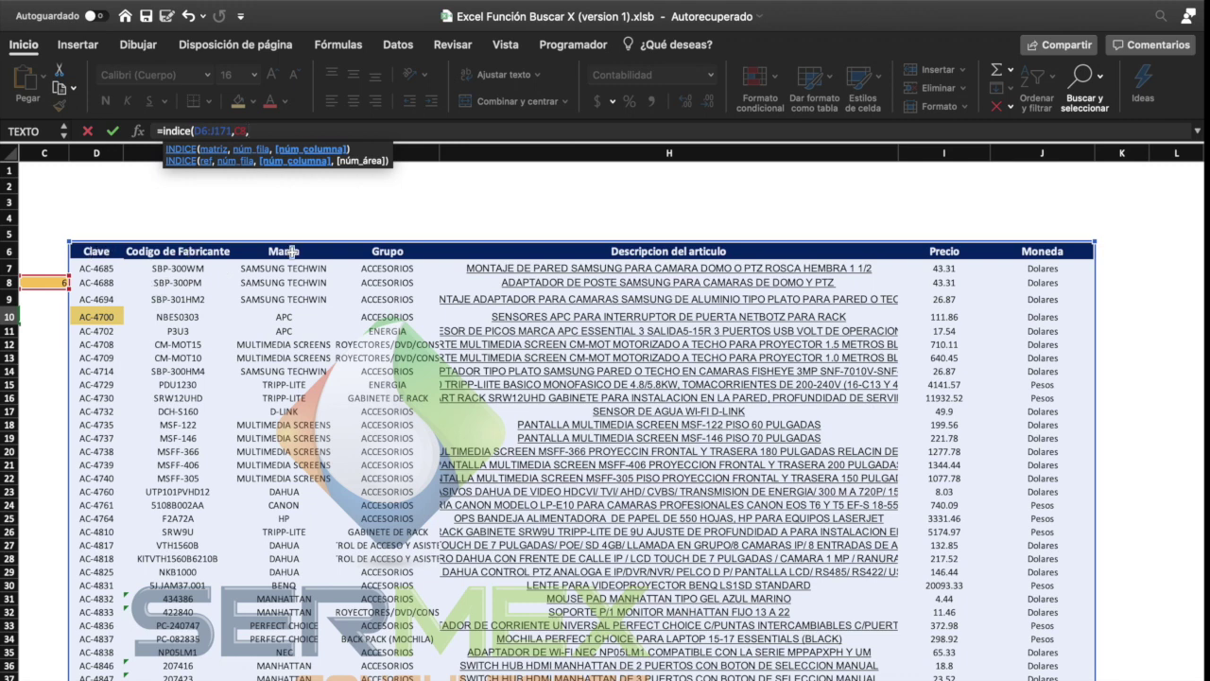
{"action": "type", "text": "5"}
{"action": "key", "text": "Return"}
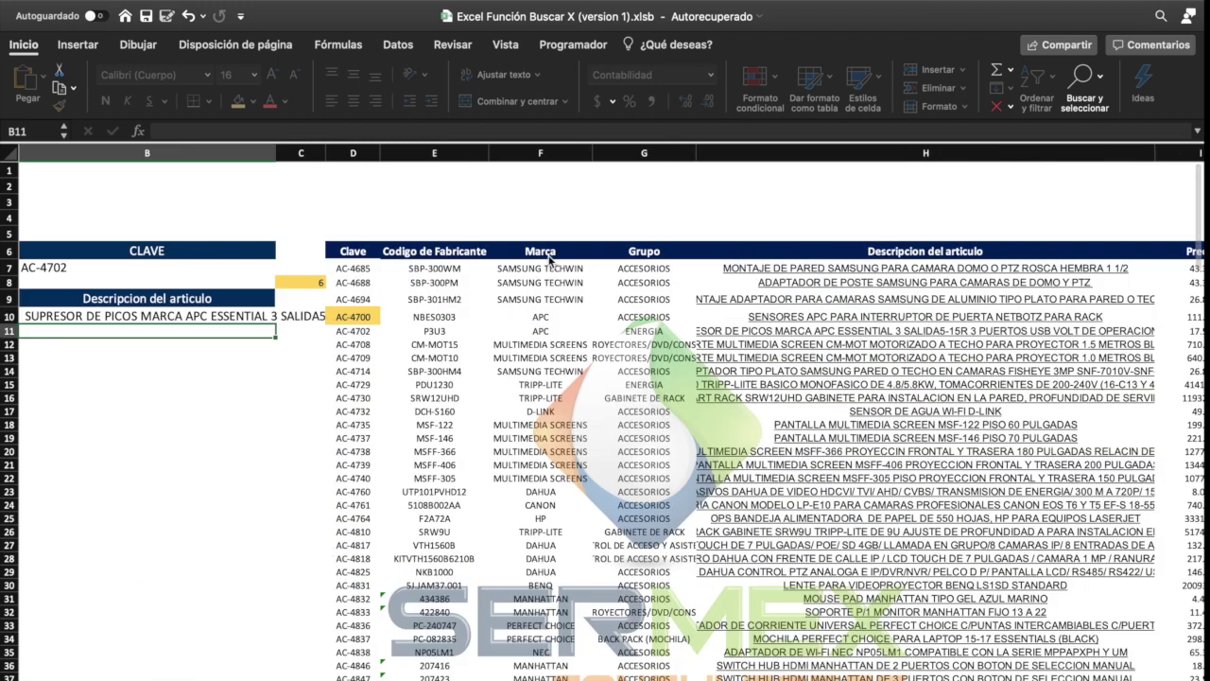
Cycle the B7 key through AC-4685, AC-4688 and AC-4694, ending on AC-4708
{"action": "left_click", "coordinate": [95, 320]}
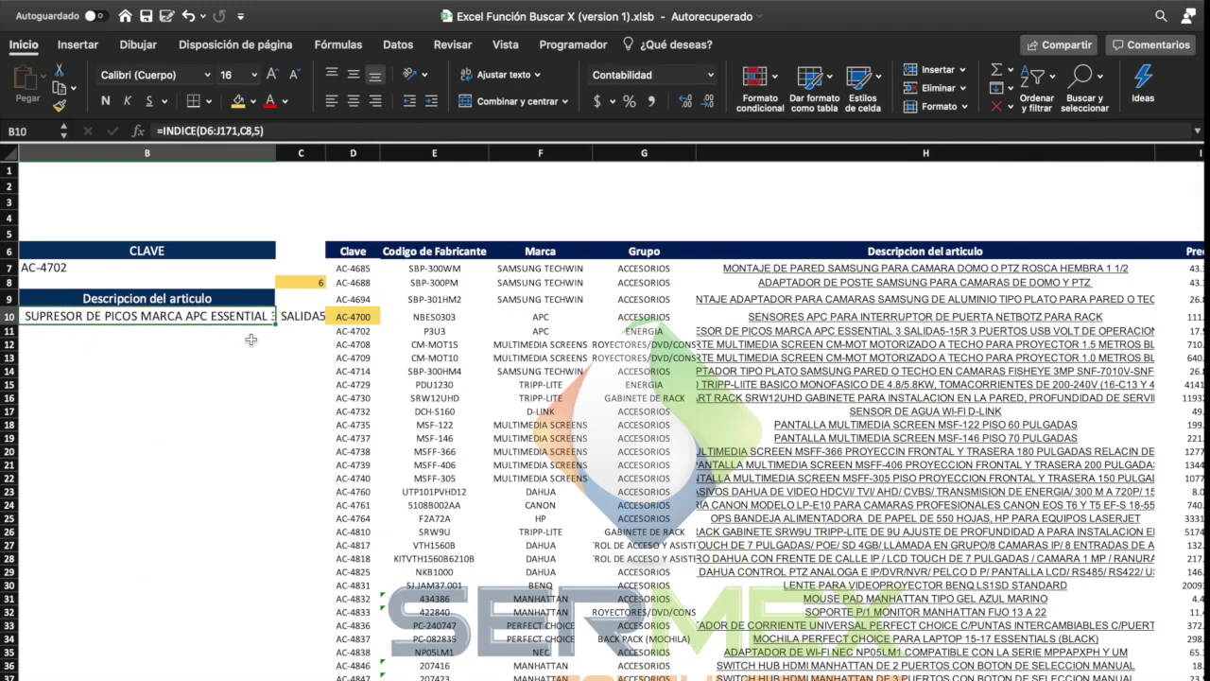
{"action": "left_click", "coordinate": [146, 250]}
{"action": "left_click", "coordinate": [146, 267]}
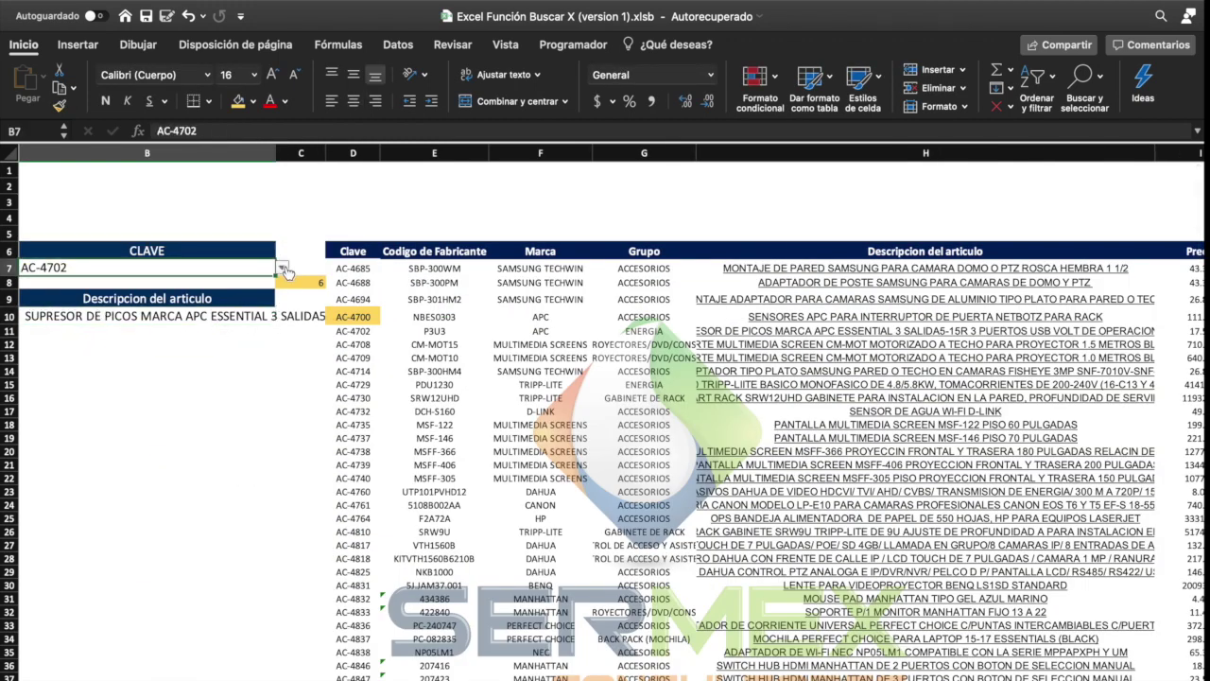
{"action": "left_click", "coordinate": [282, 268]}
{"action": "left_click", "coordinate": [47, 284]}
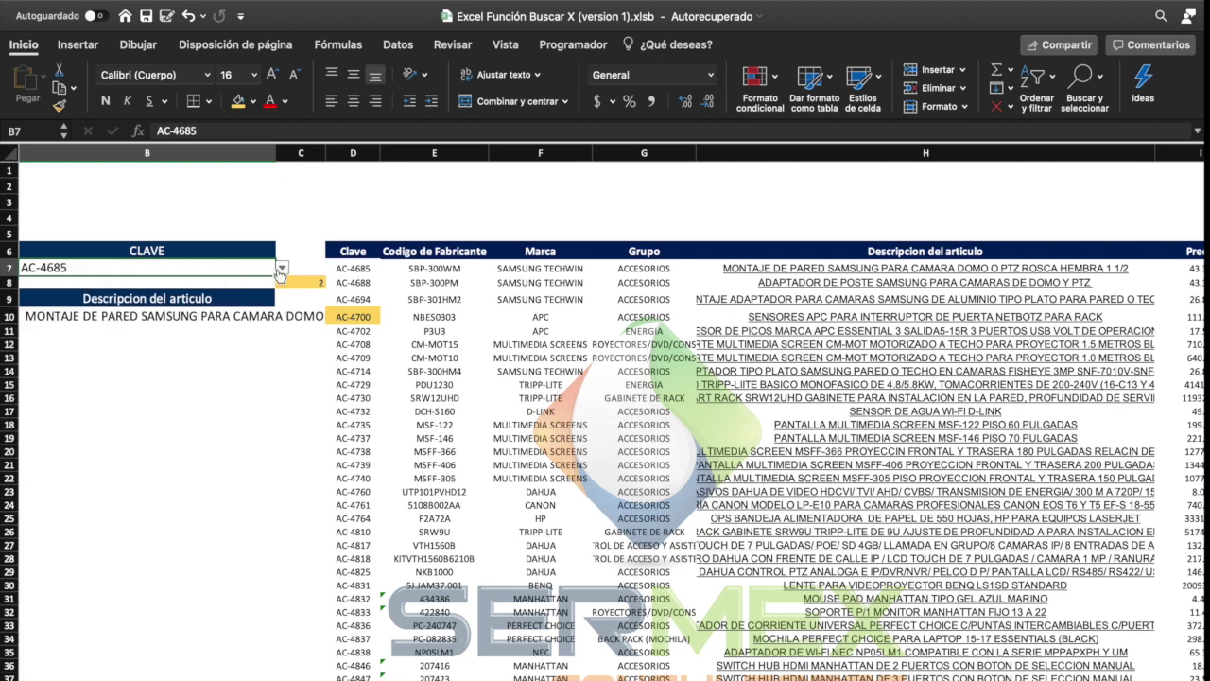
{"action": "left_click", "coordinate": [281, 267]}
{"action": "left_click", "coordinate": [52, 301]}
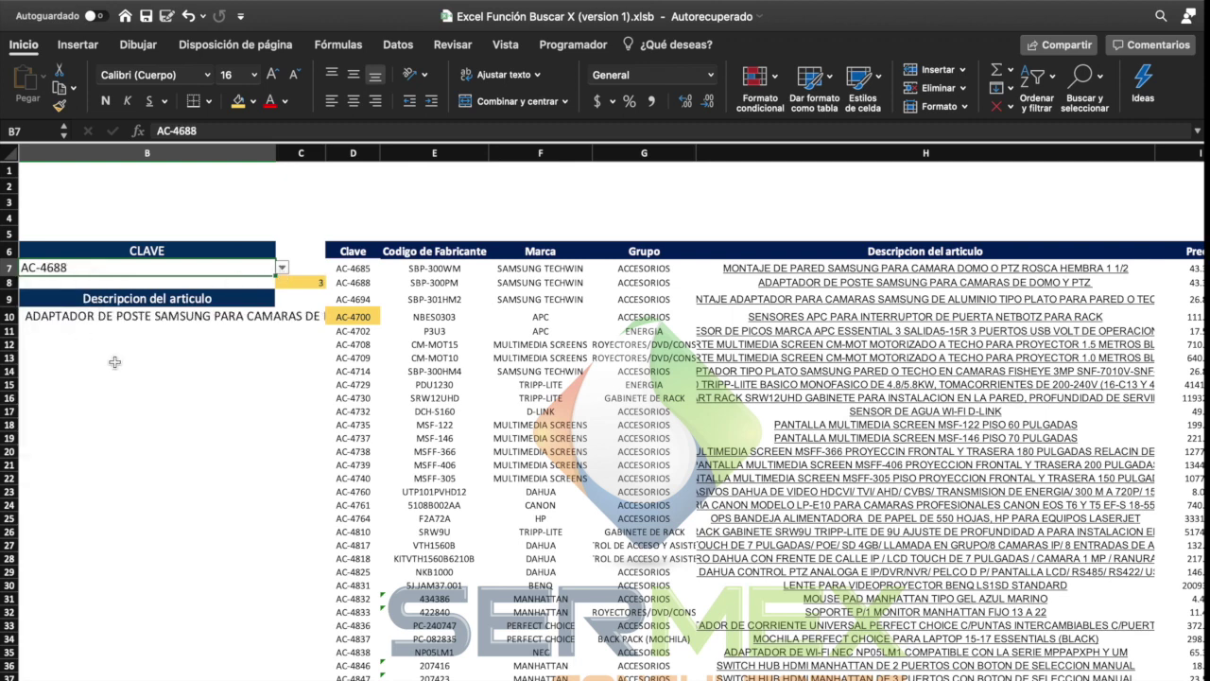
{"action": "left_click", "coordinate": [282, 267]}
{"action": "left_click", "coordinate": [55, 317]}
{"action": "left_click", "coordinate": [282, 267]}
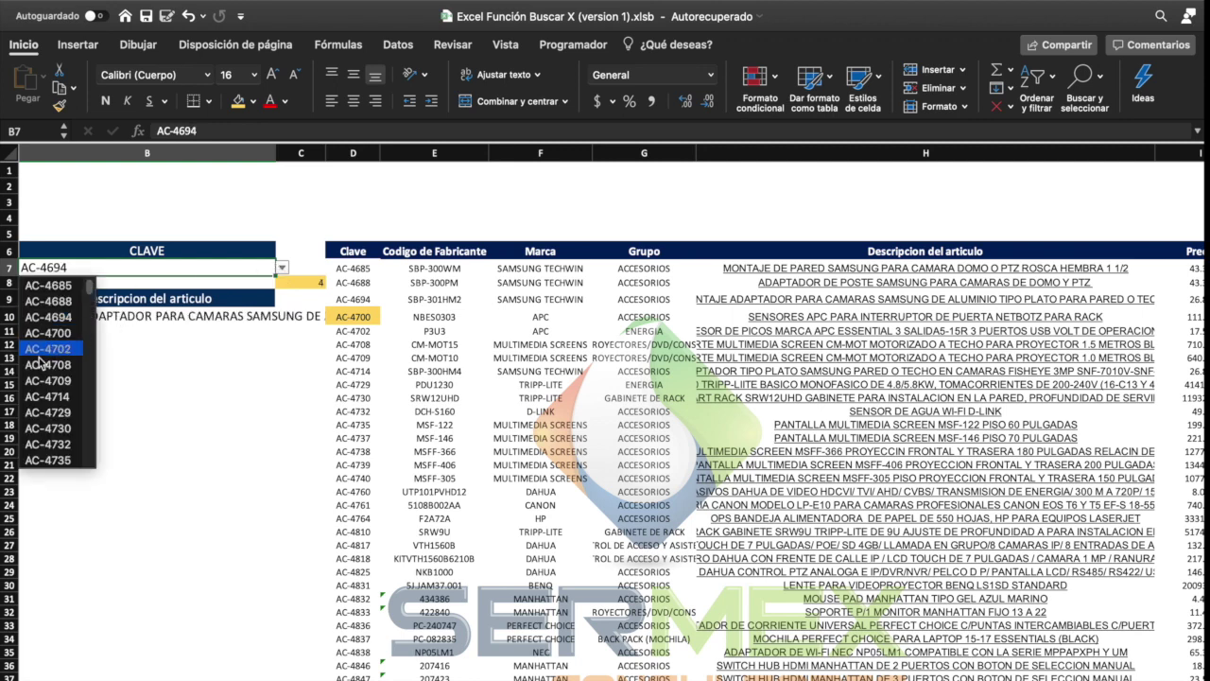
{"action": "left_click", "coordinate": [53, 397]}
{"action": "left_click", "coordinate": [217, 368]}
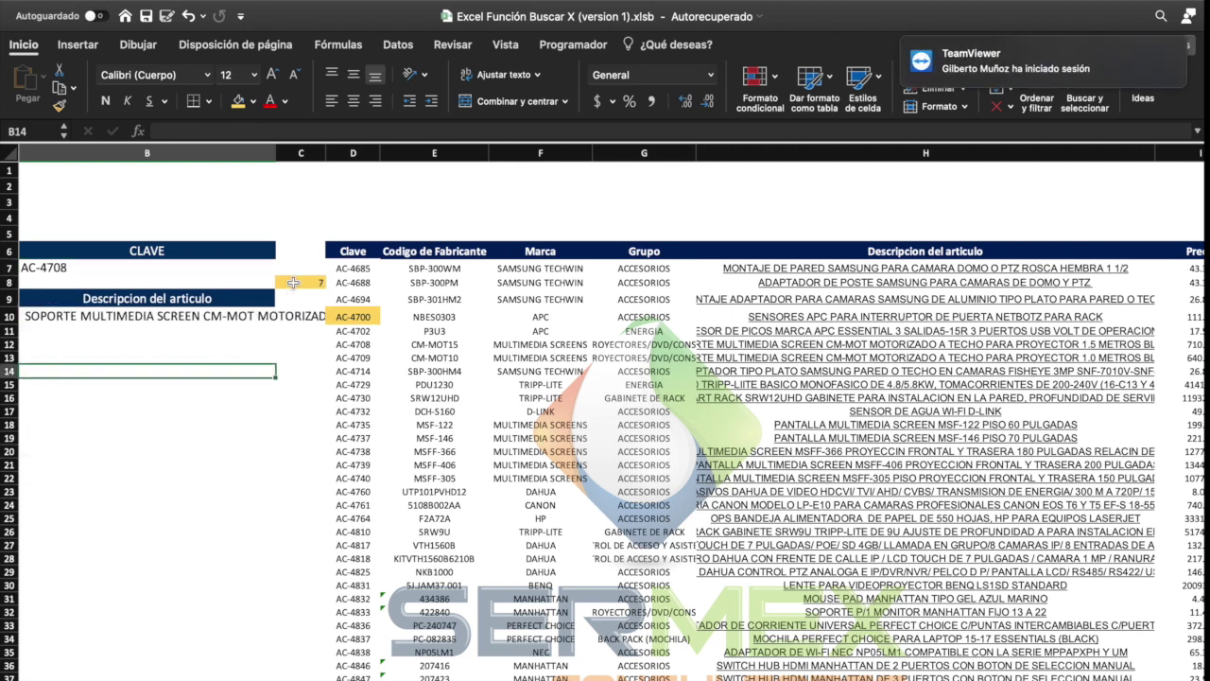
Delete the COINCIDIR helper formula in C8 and the description formula in B10
{"action": "left_click", "coordinate": [294, 281]}
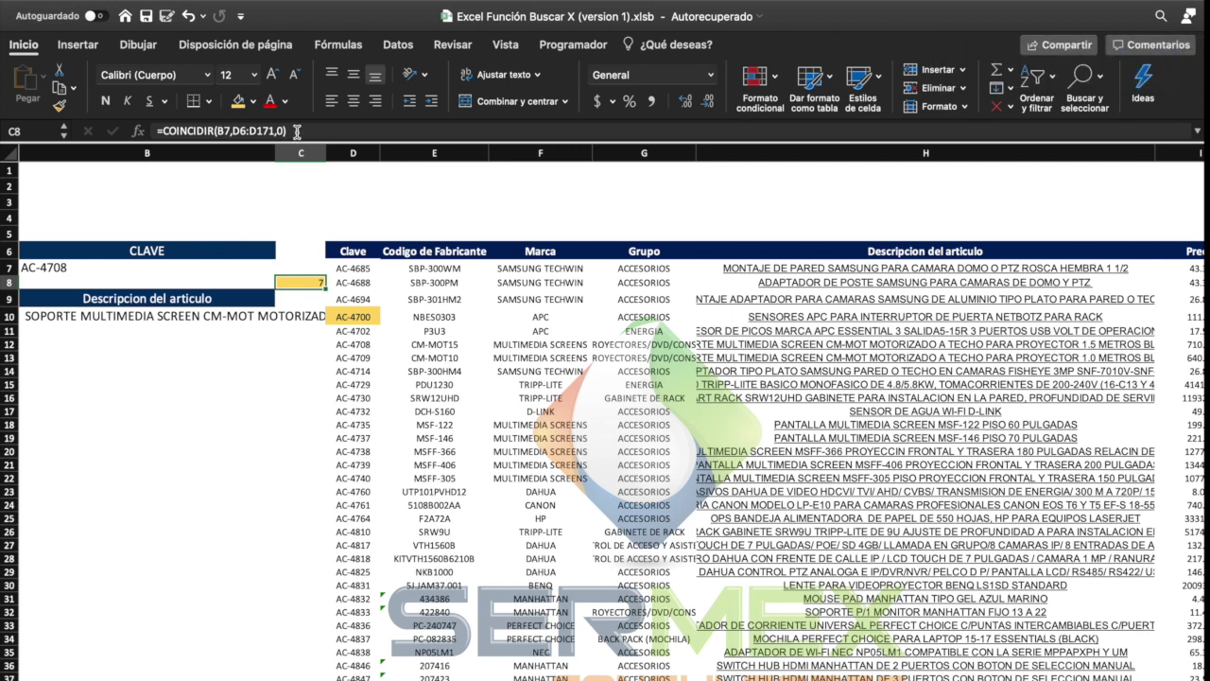
{"action": "key", "text": "Delete"}
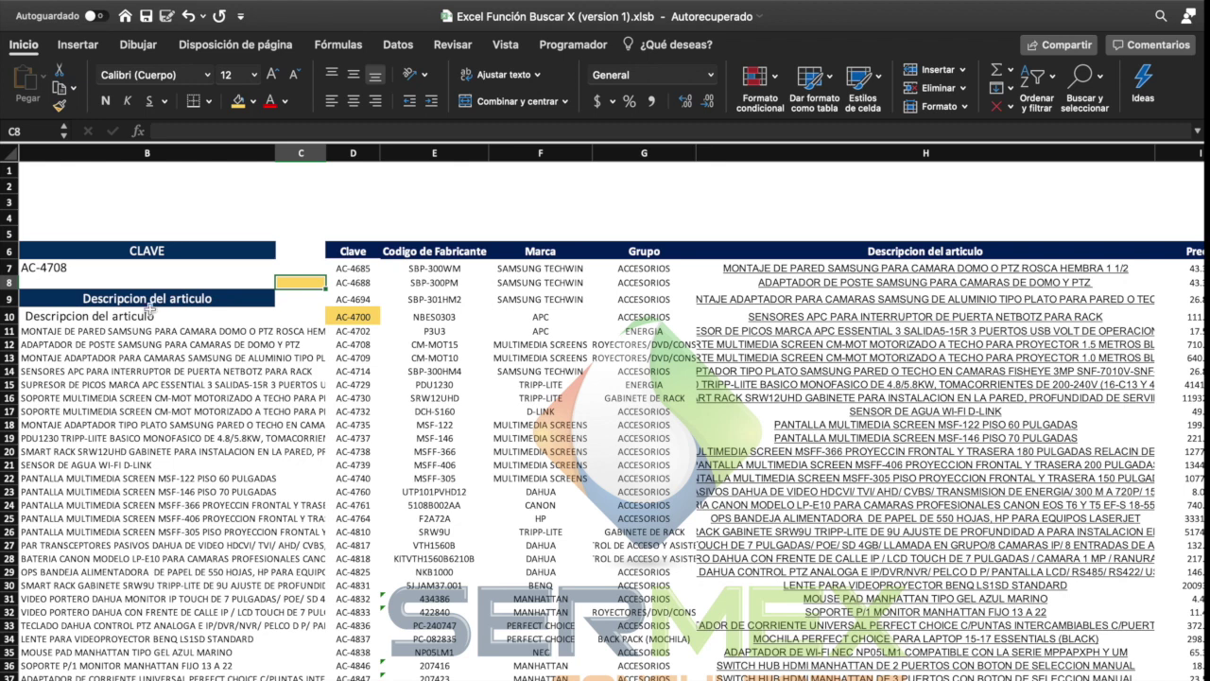
{"action": "left_click", "coordinate": [148, 317]}
{"action": "key", "text": "Delete"}
{"action": "left_click", "coordinate": [312, 232]}
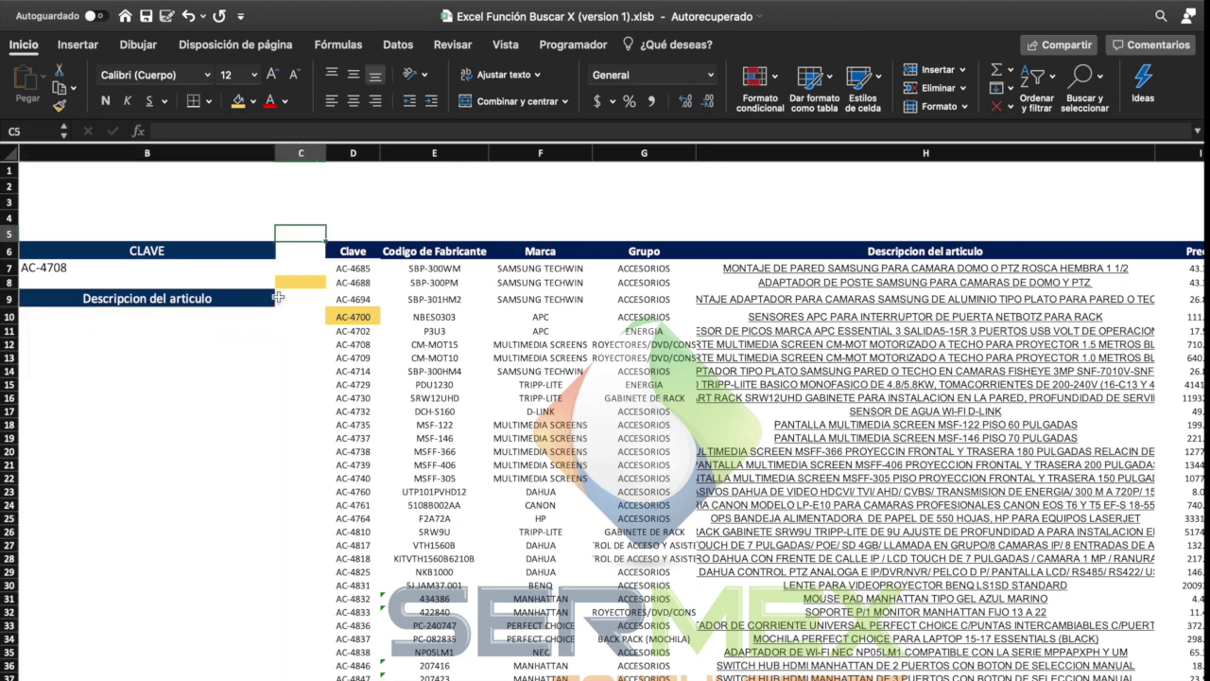
Set C8's fill colour to No Fill to remove its yellow highlight
{"action": "left_click", "coordinate": [294, 285]}
{"action": "left_click", "coordinate": [253, 100]}
{"action": "left_click", "coordinate": [244, 180]}
{"action": "left_click", "coordinate": [216, 323]}
{"action": "left_click", "coordinate": [219, 315]}
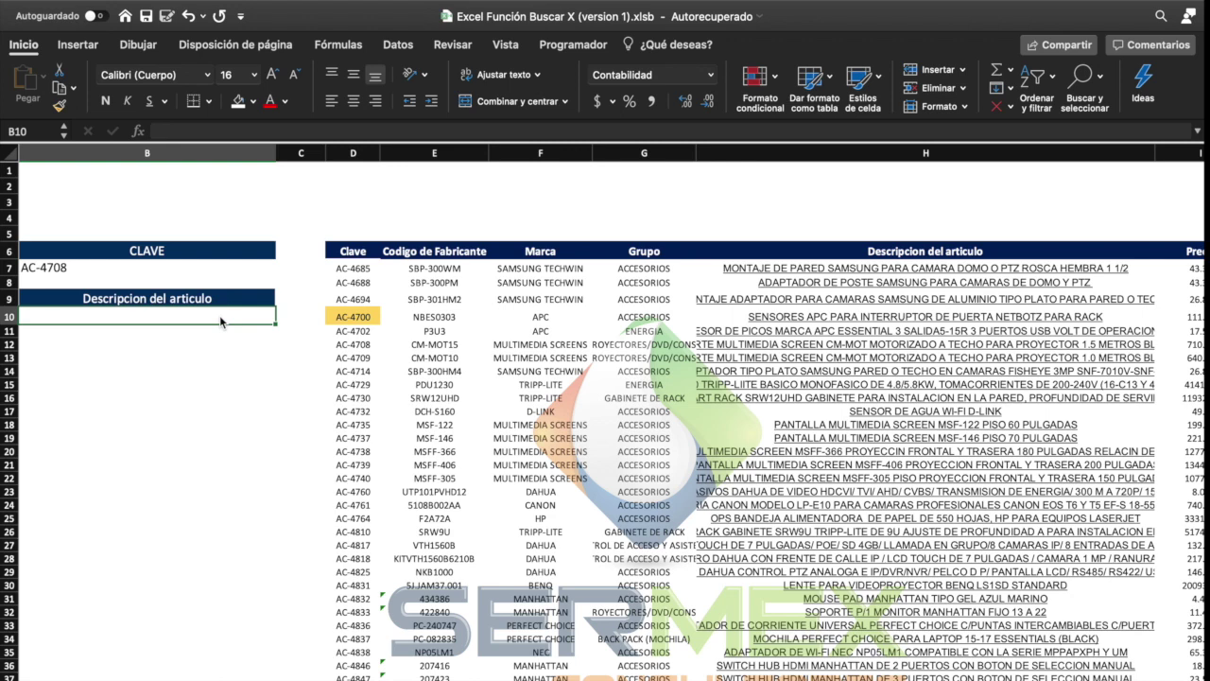
Start =INDICE( in B10 with the table range from D6 down to row 171
{"action": "type", "text": "="}
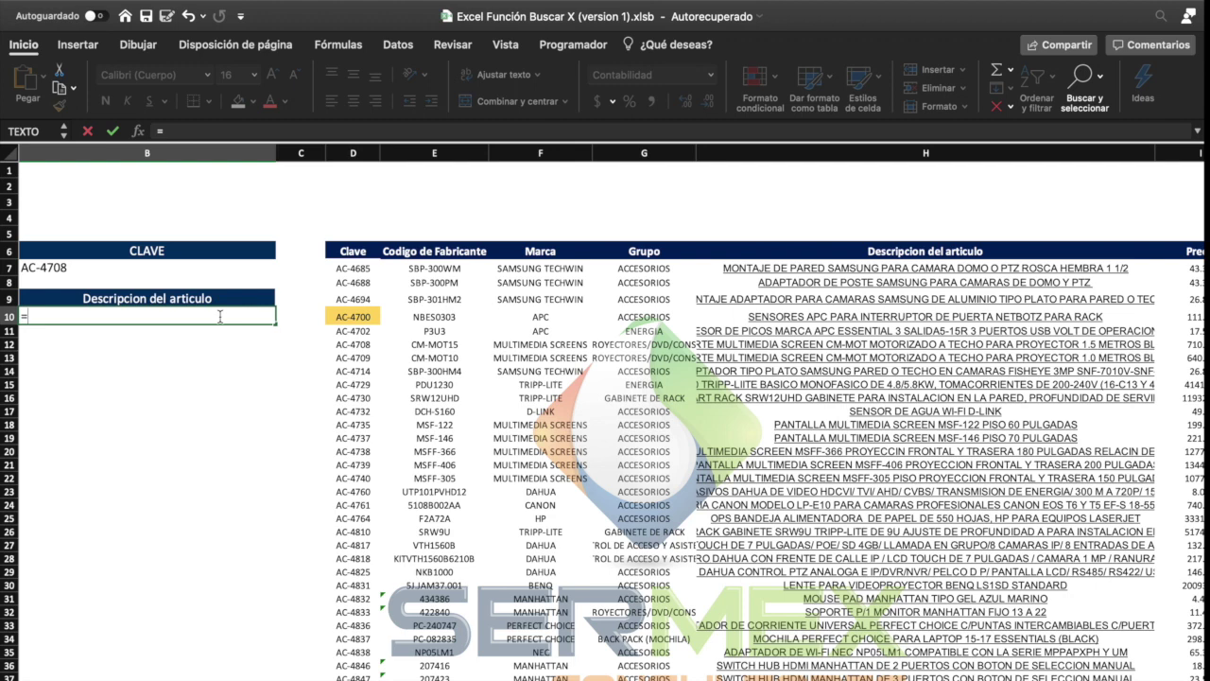
{"action": "type", "text": "indice("}
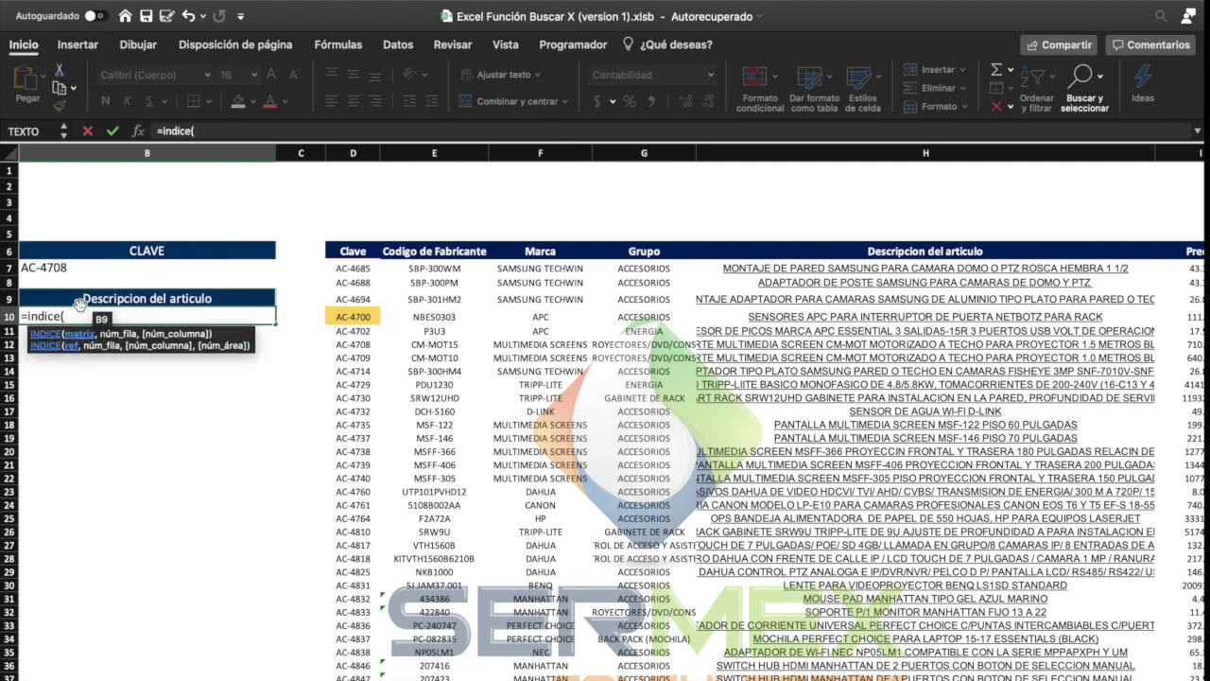
{"action": "left_click", "coordinate": [333, 250]}
{"action": "key", "text": "ctrl+shift+Right"}
{"action": "key", "text": "ctrl+shift+Down"}
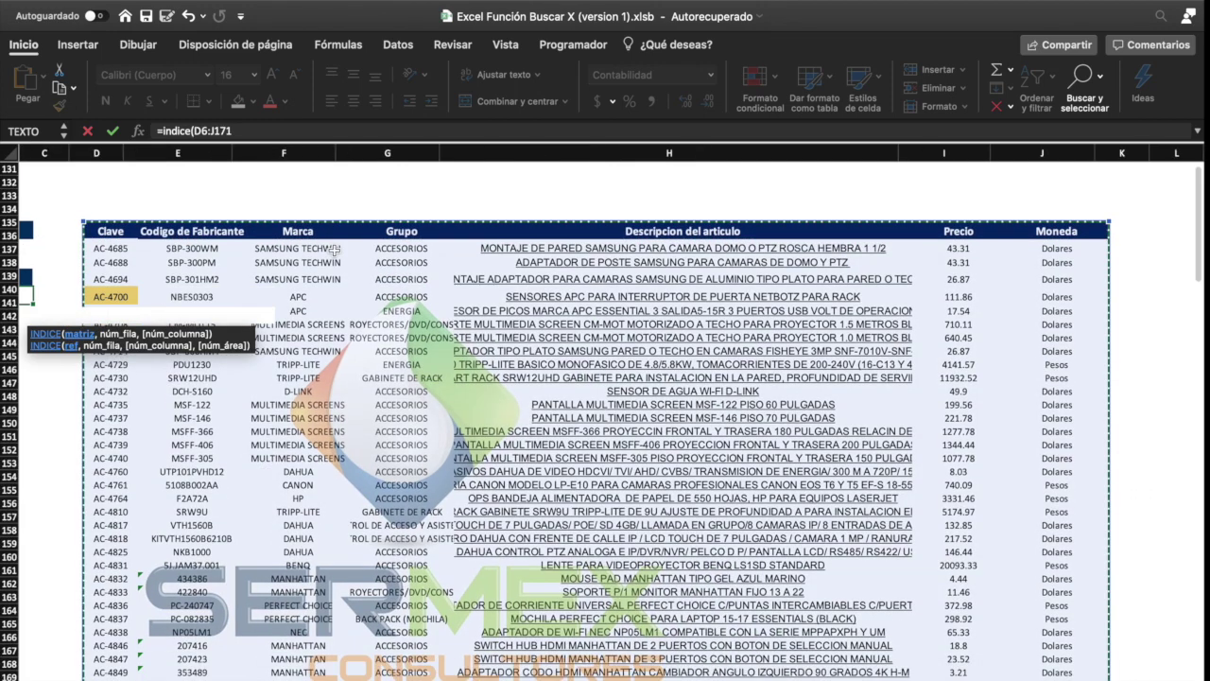
{"action": "type", "text": ","}
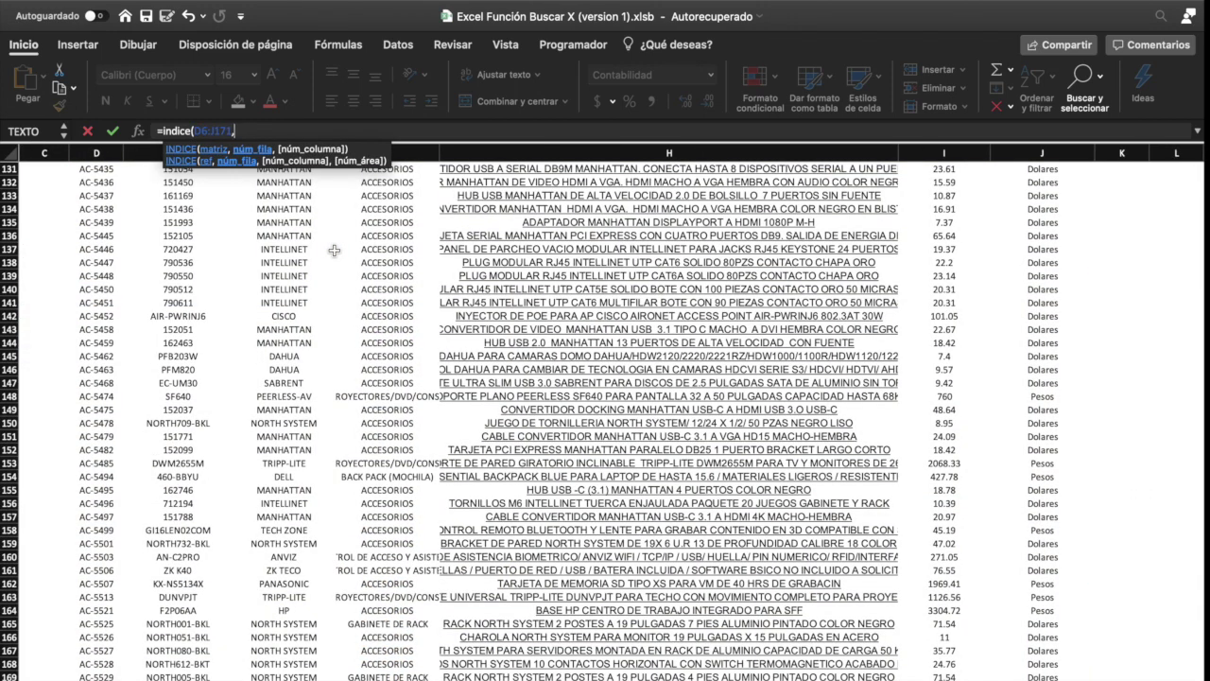
{"action": "scroll", "coordinate": [334, 251], "scroll_direction": "up", "scroll_amount": 8}
{"action": "scroll", "coordinate": [283, 283], "scroll_direction": "up", "scroll_amount": 9}
{"action": "scroll", "coordinate": [196, 352], "scroll_direction": "up", "scroll_amount": 9}
{"action": "scroll", "coordinate": [196, 352], "scroll_direction": "up", "scroll_amount": 9}
{"action": "scroll", "coordinate": [195, 340], "scroll_direction": "up", "scroll_amount": 9}
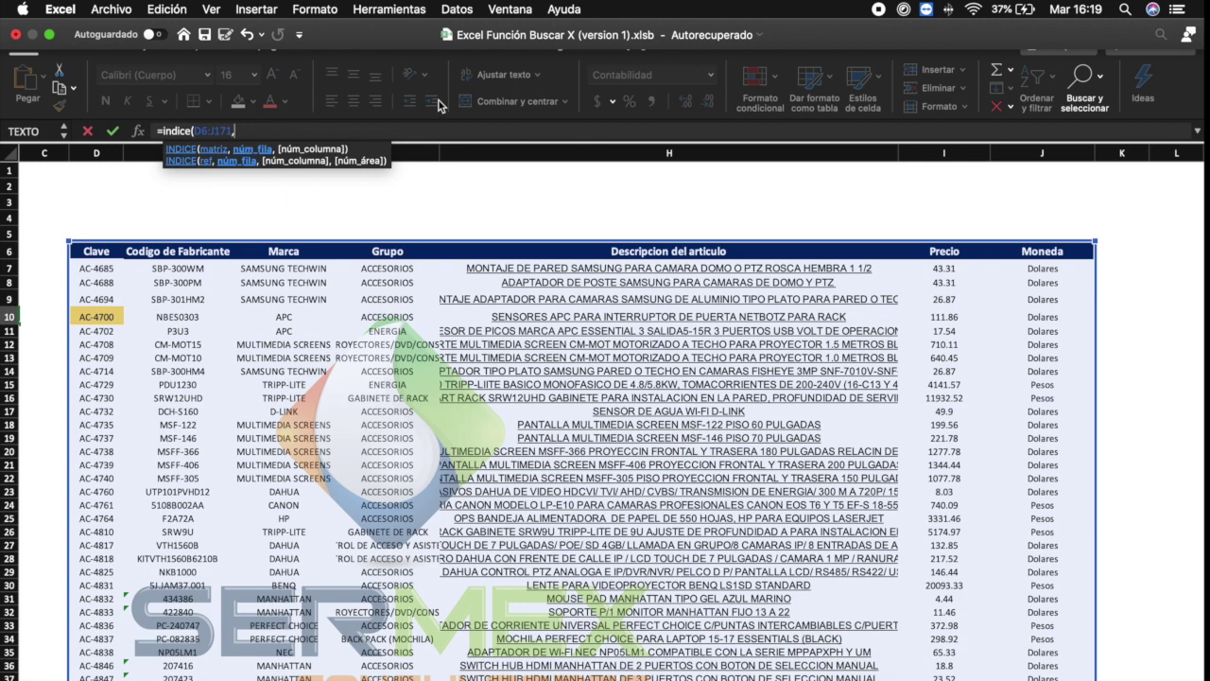
Nest COINCIDIR as the row argument, using key cell B7 as lookup value
{"action": "type", "text": "coin"}
{"action": "key", "text": "BackSpace"}
{"action": "type", "text": "nn"}
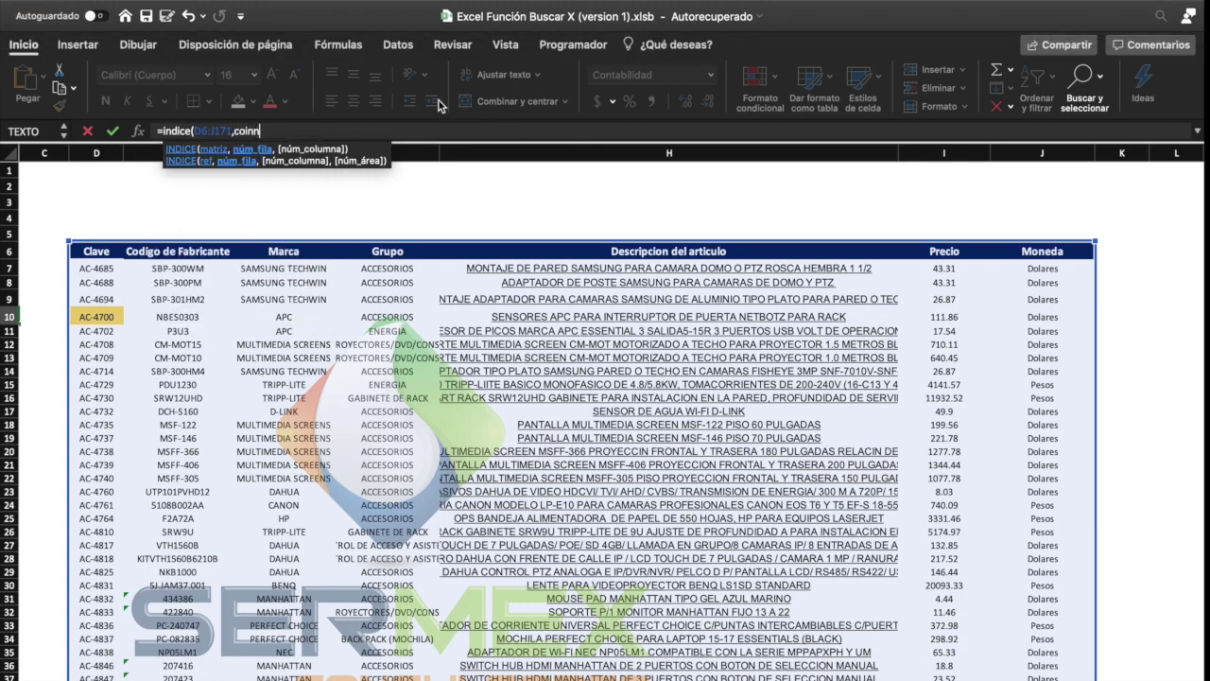
{"action": "key", "text": "BackSpace"}
{"action": "type", "text": "cidir"}
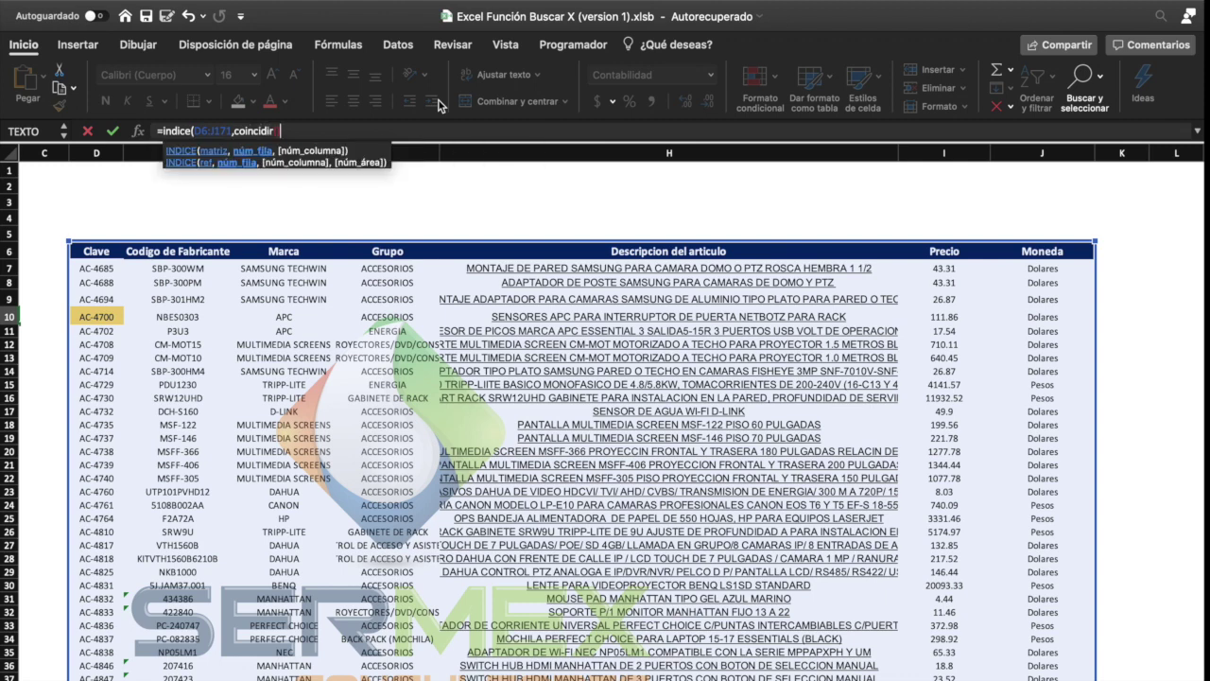
{"action": "type", "text": "("}
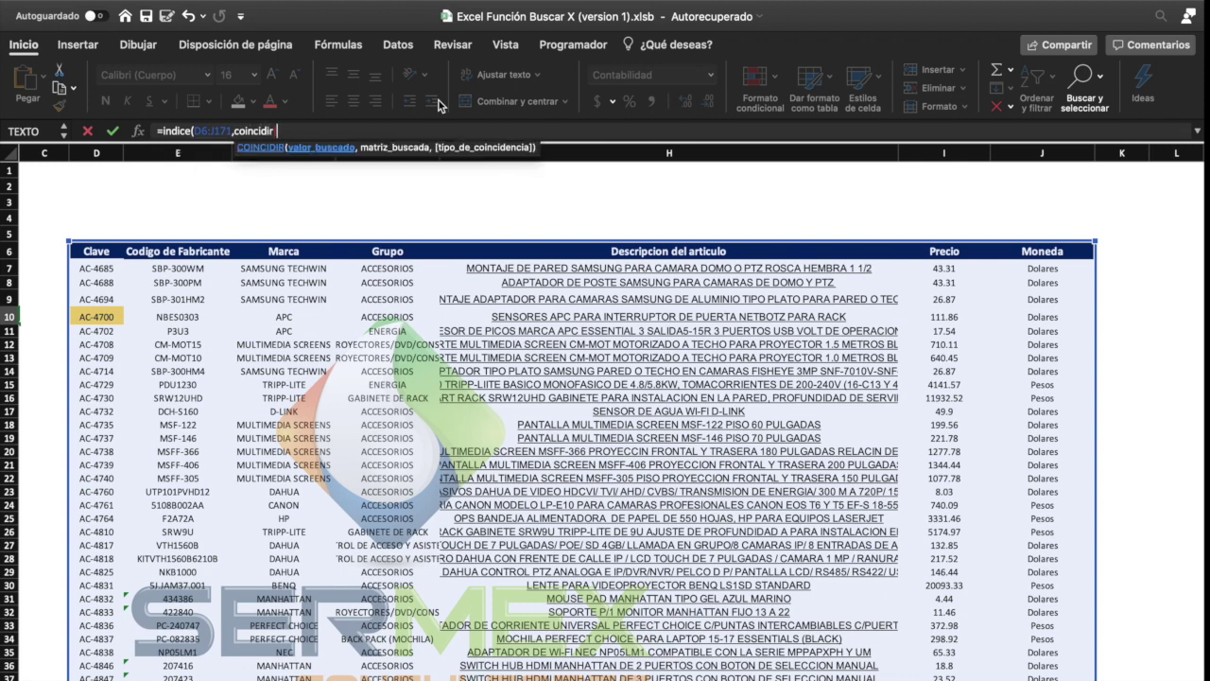
{"action": "left_click", "coordinate": [44, 250]}
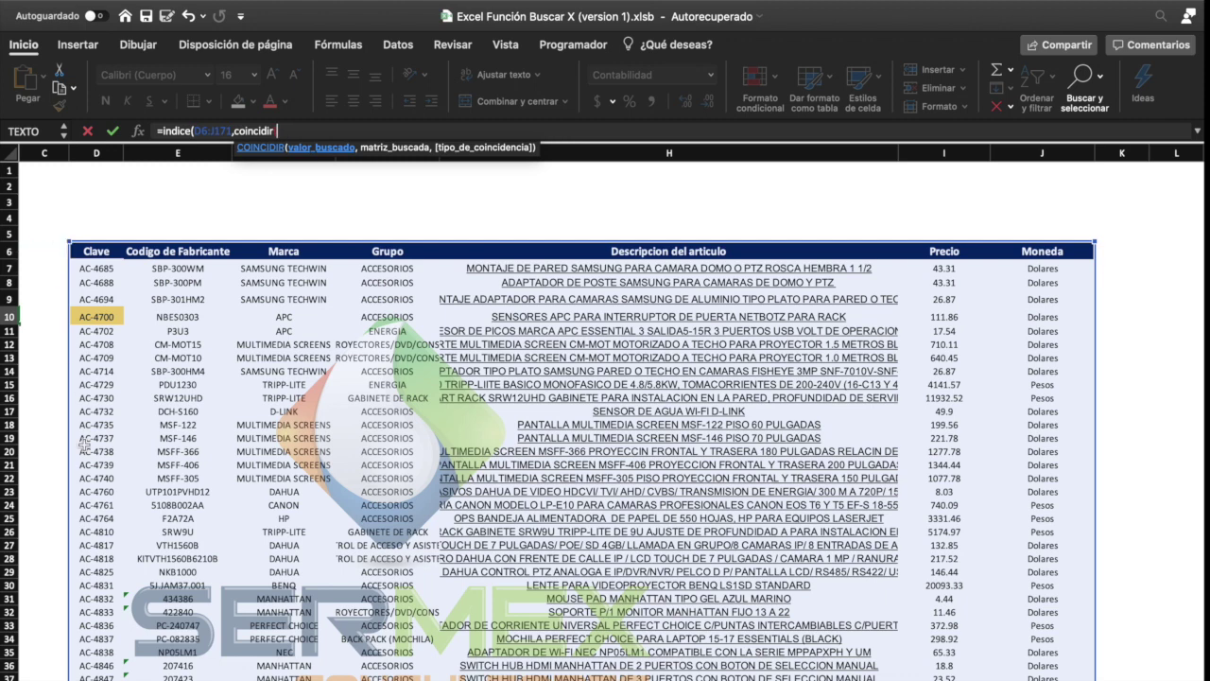
{"action": "scroll", "coordinate": [43, 249], "scroll_direction": "left", "scroll_amount": 3}
{"action": "left_click", "coordinate": [43, 250]}
{"action": "left_click", "coordinate": [161, 266]}
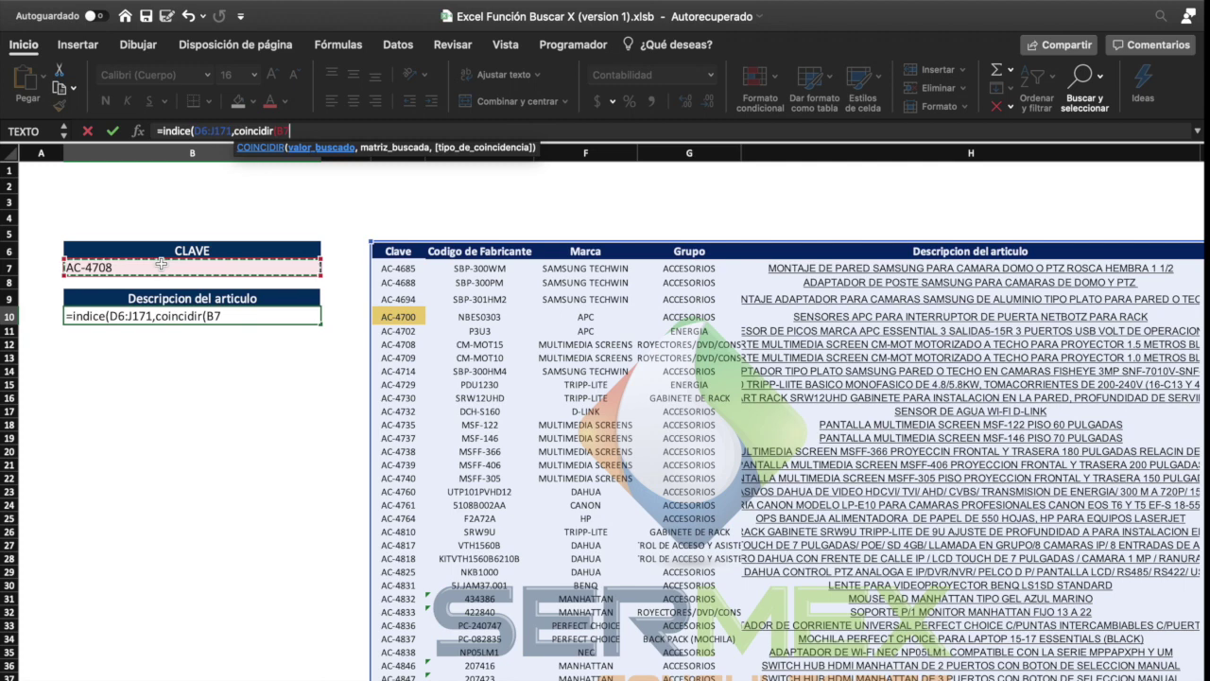
{"action": "type", "text": ","}
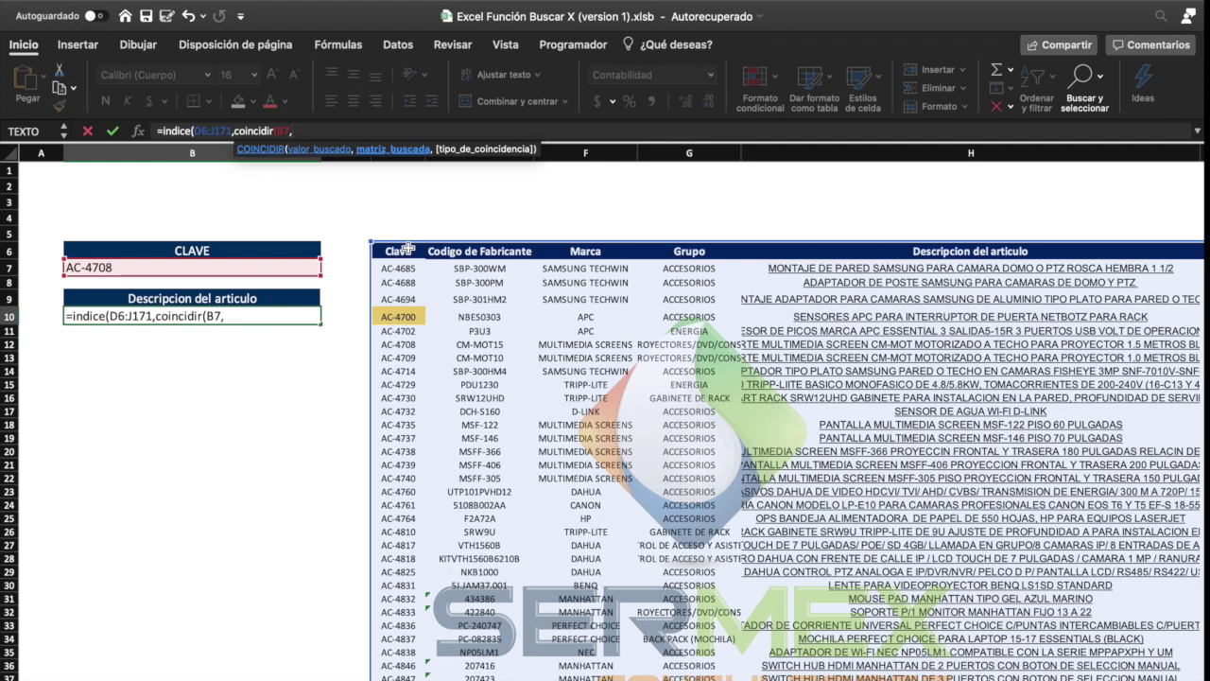
Finish with lookup column D6:D171, exact match 0 and column 5, then commit
{"action": "left_click", "coordinate": [410, 247]}
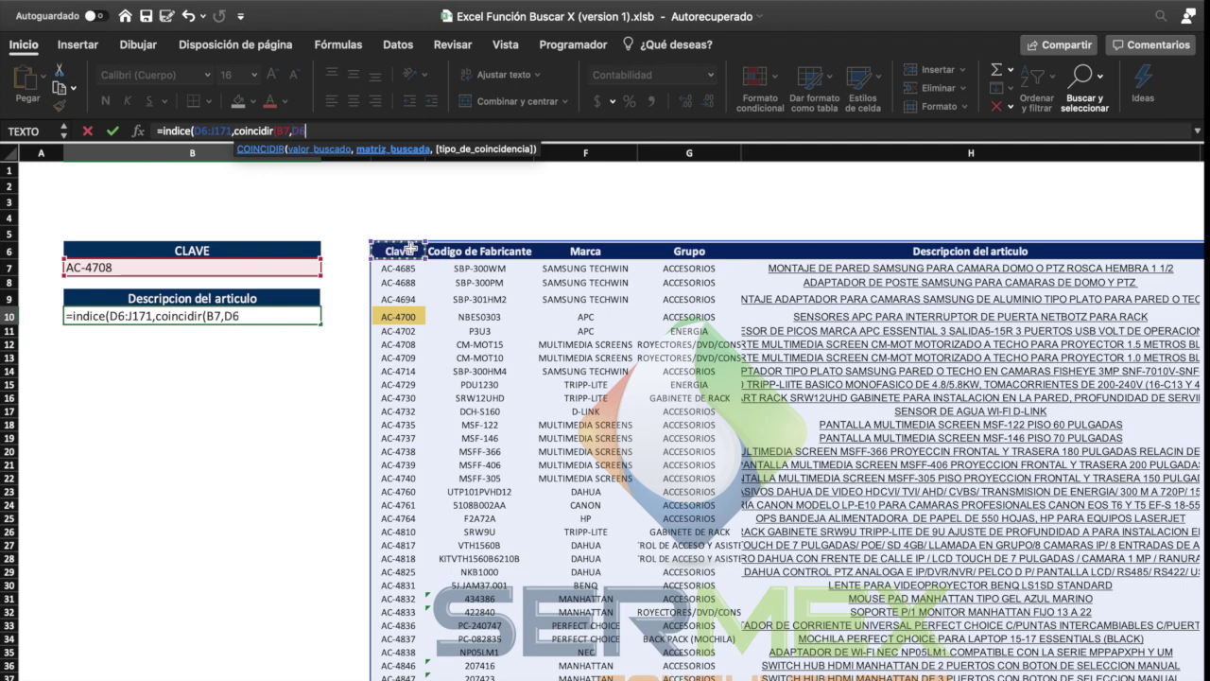
{"action": "key", "text": "ctrl+shift+Down"}
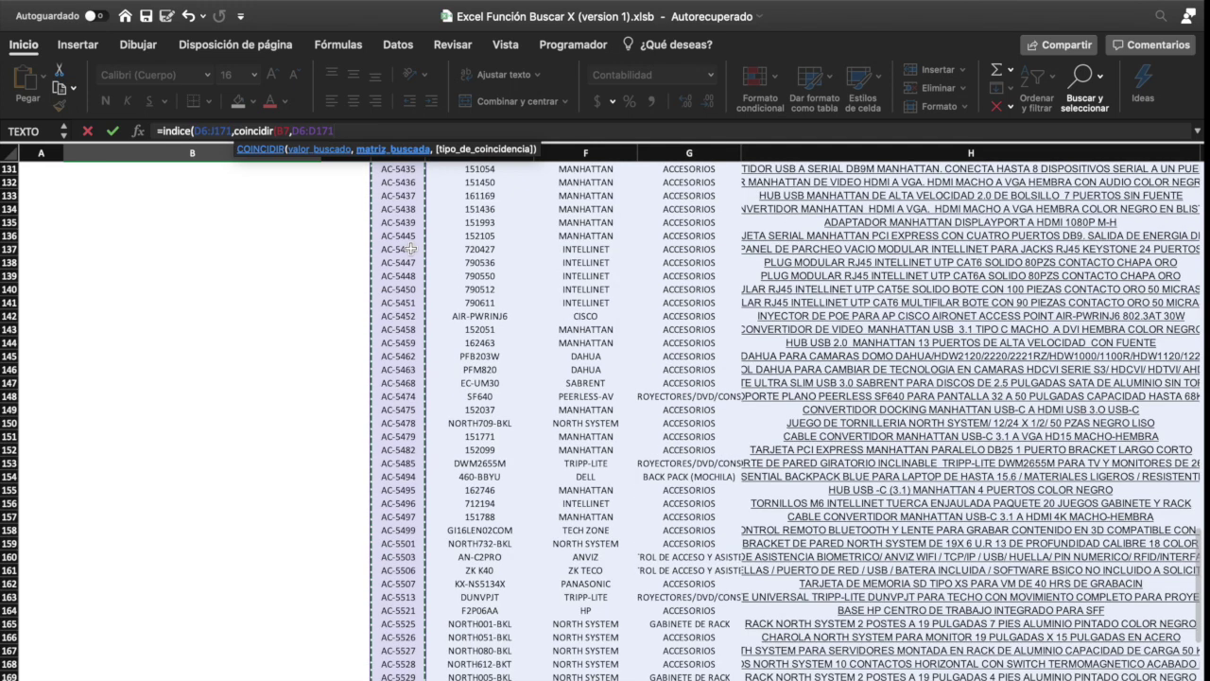
{"action": "type", "text": ","}
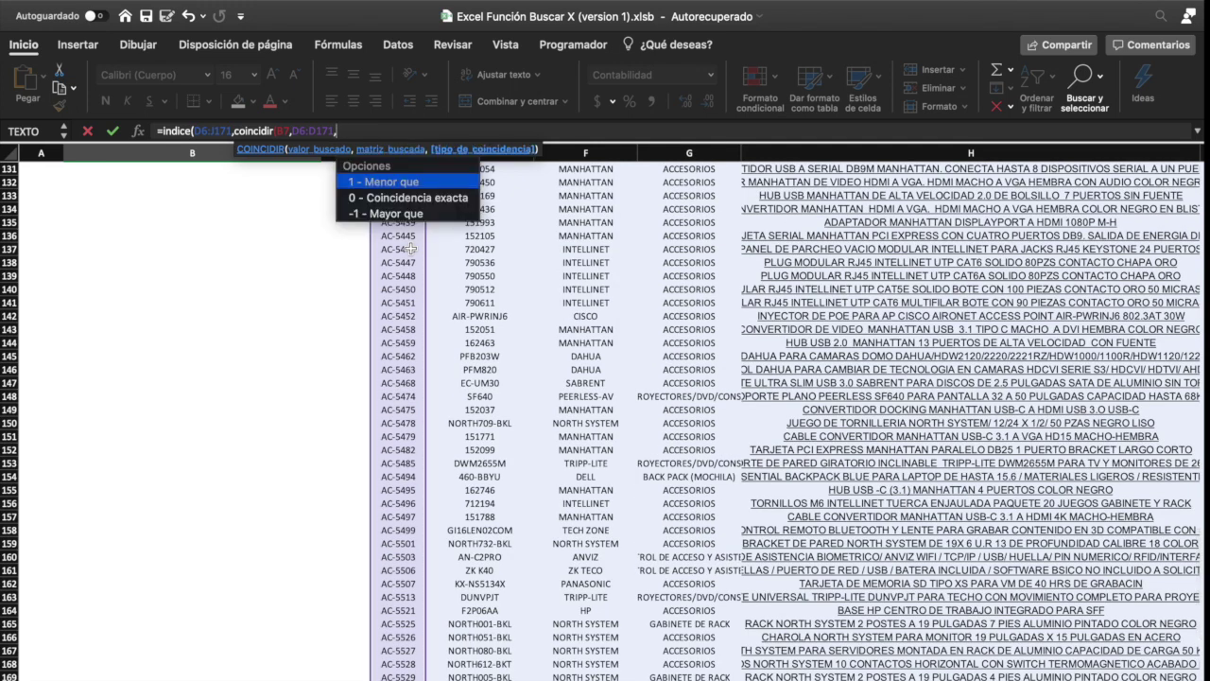
{"action": "double_click", "coordinate": [363, 197]}
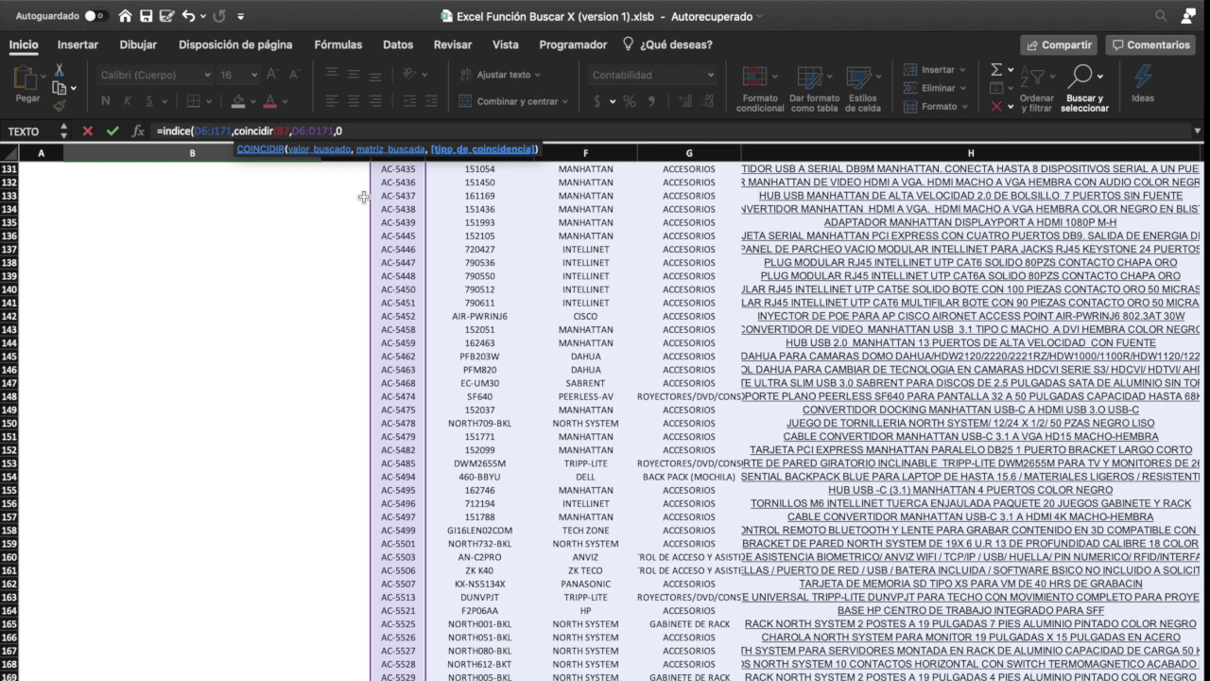
{"action": "type", "text": ")"}
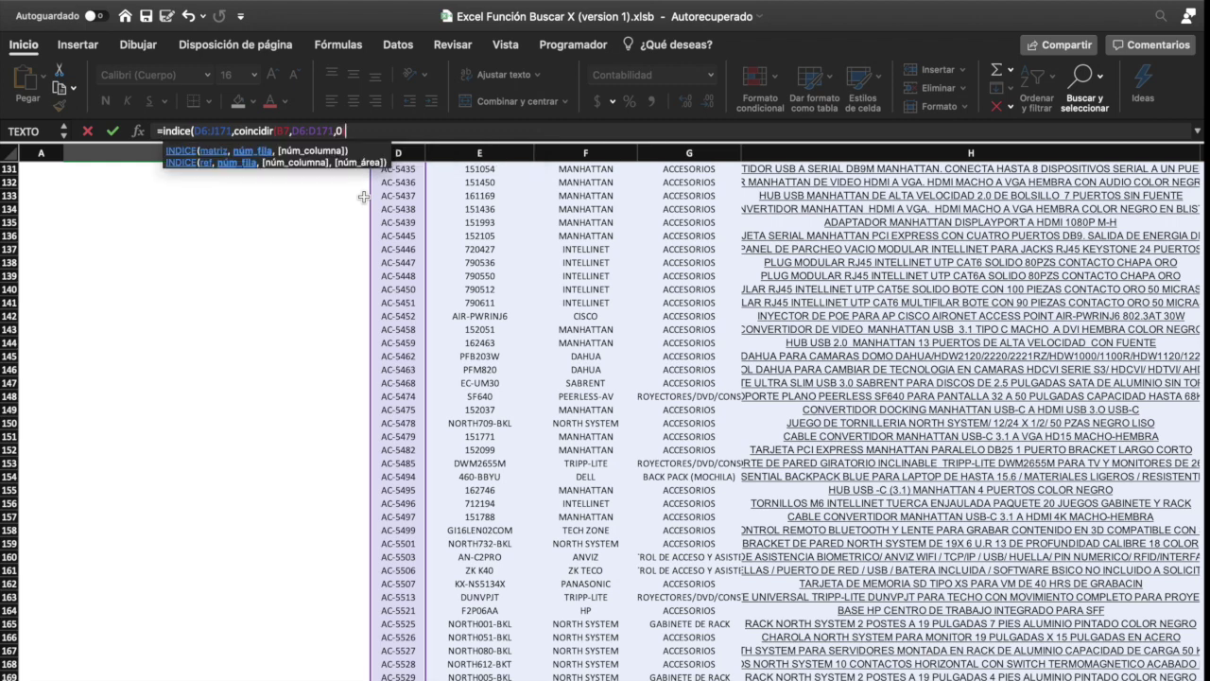
{"action": "type", "text": ",5"}
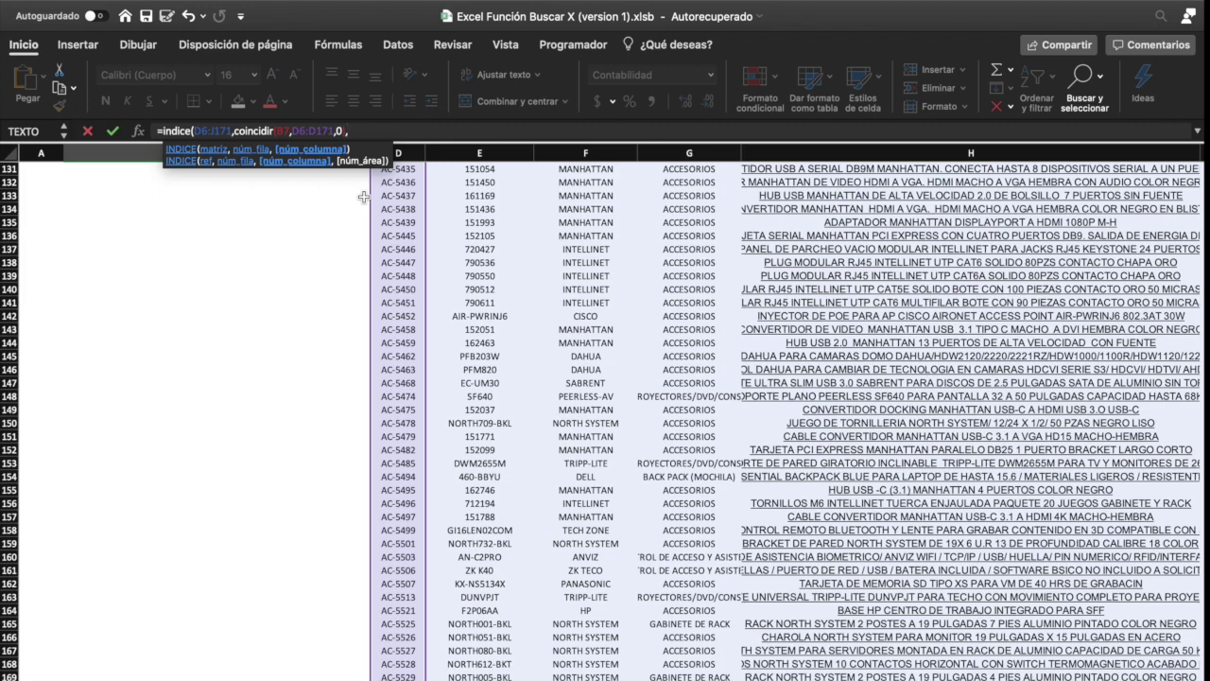
{"action": "type", "text": ")"}
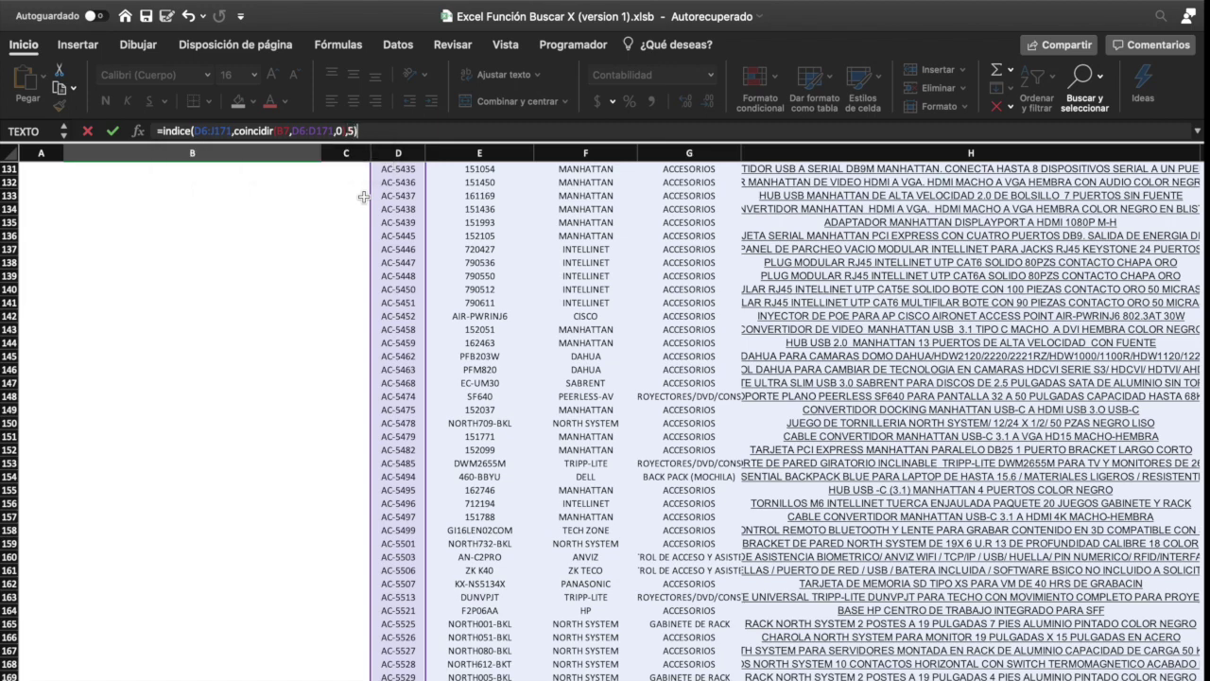
{"action": "key", "text": "Return"}
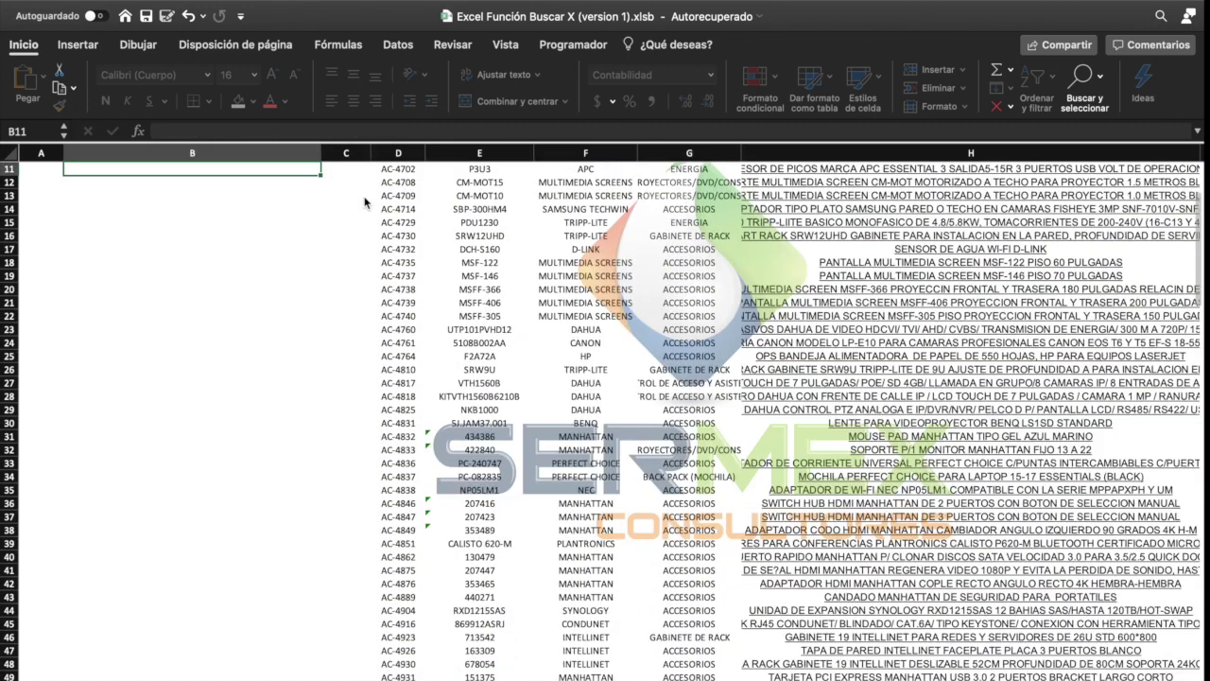
Pick Codigo de Fabricante in B9's field dropdown; B10 still shows the old description
{"action": "scroll", "coordinate": [230, 261], "scroll_direction": "up", "scroll_amount": 1}
{"action": "scroll", "coordinate": [230, 261], "scroll_direction": "up", "scroll_amount": 5}
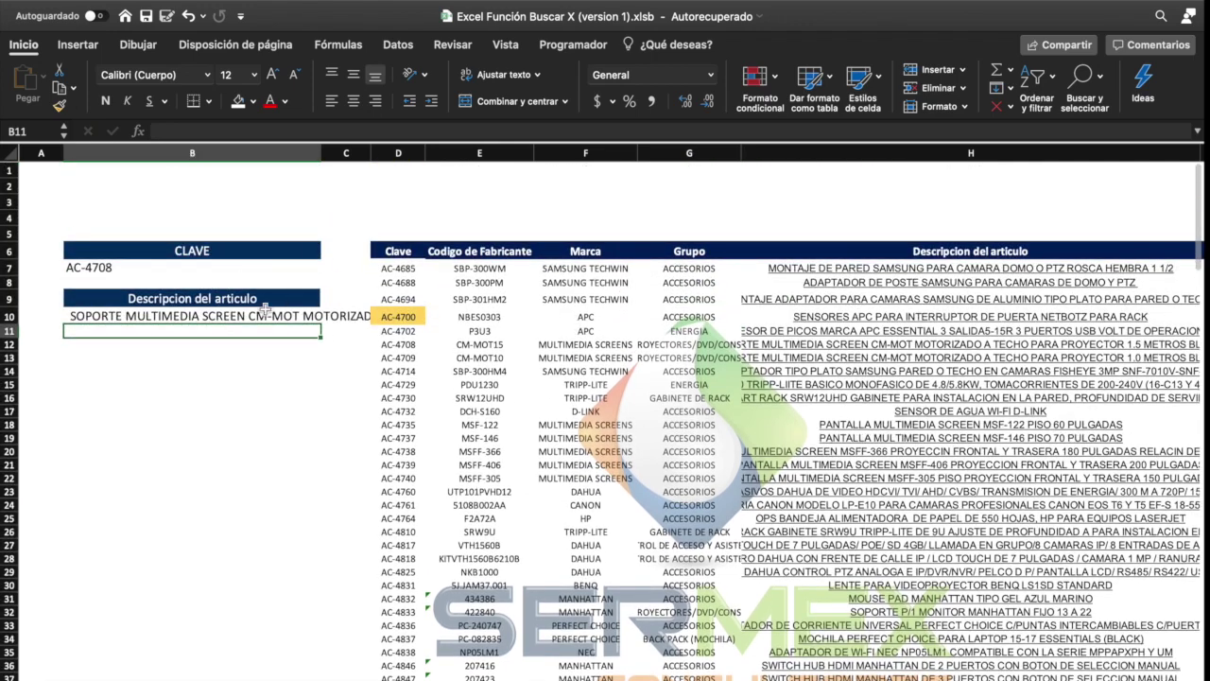
{"action": "left_click", "coordinate": [224, 319]}
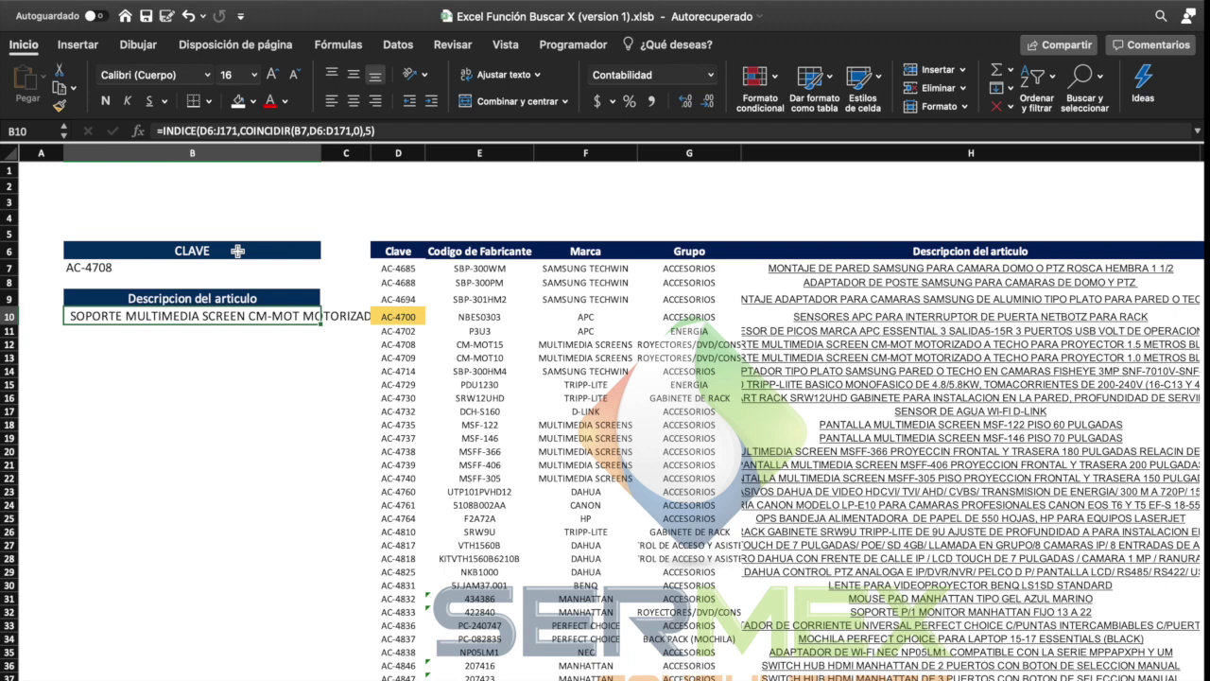
{"action": "left_click", "coordinate": [278, 300]}
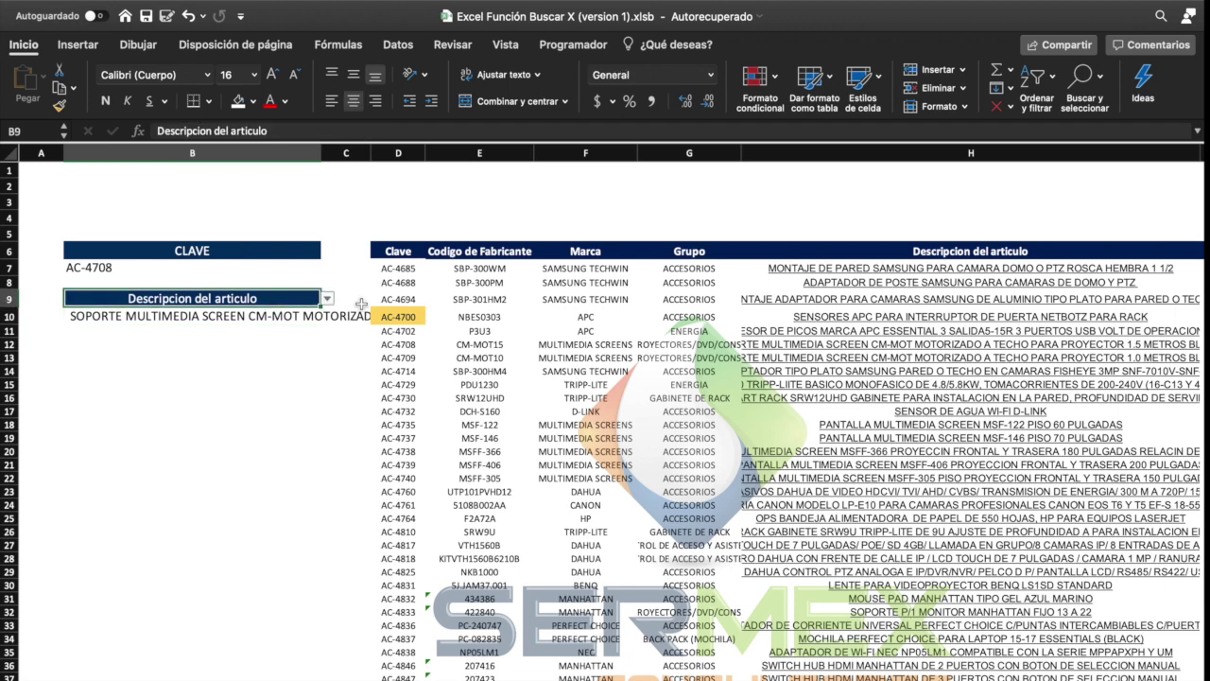
{"action": "left_click", "coordinate": [325, 299]}
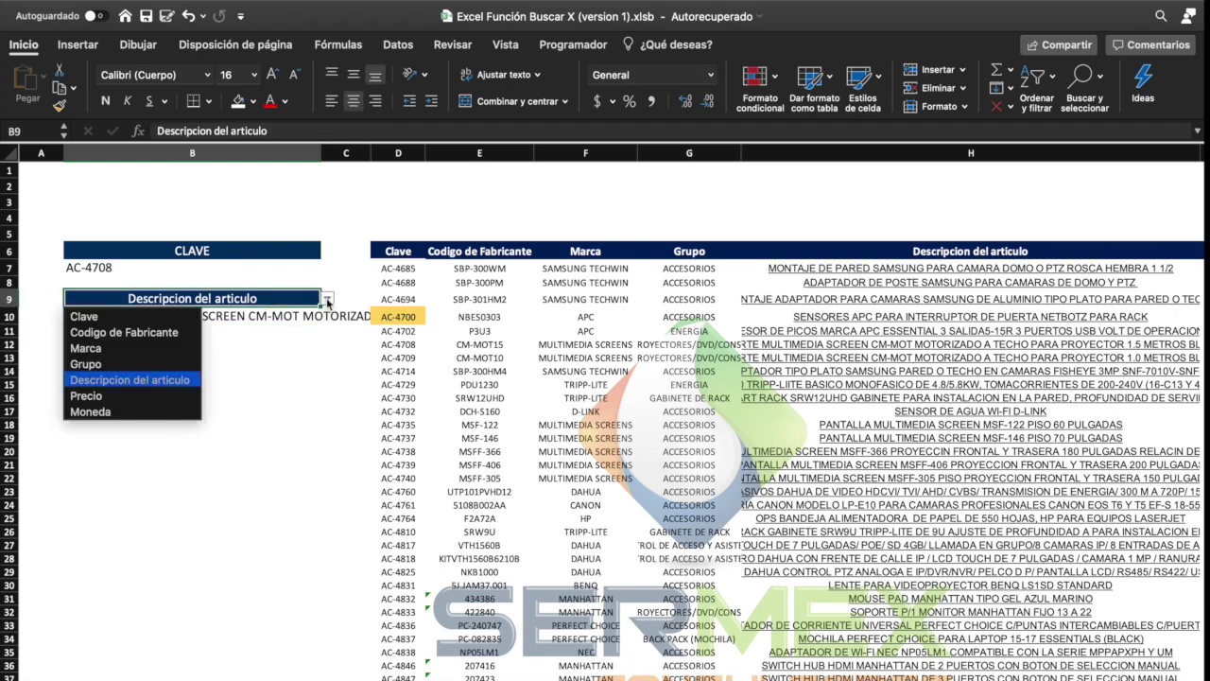
{"action": "left_click", "coordinate": [165, 332]}
{"action": "left_click", "coordinate": [204, 316]}
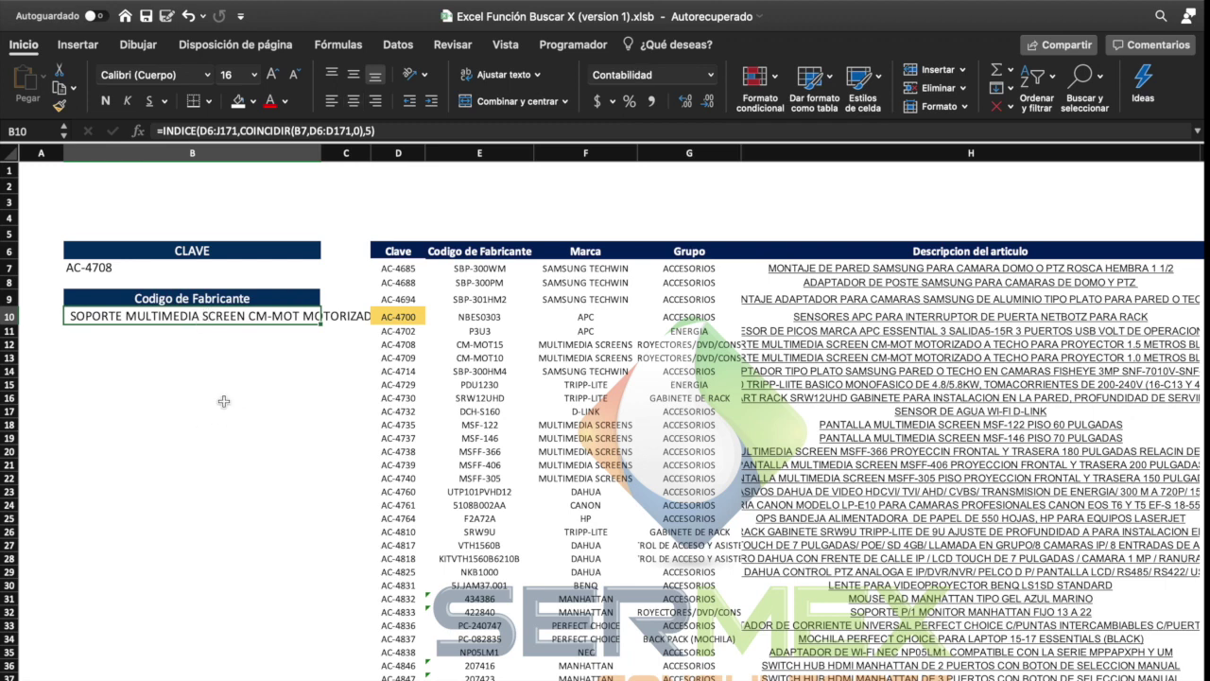
Change B10's INDICE column argument from 5 to 2 so it returns CM-MOT15
{"action": "left_click", "coordinate": [371, 130]}
{"action": "type", "text": "2"}
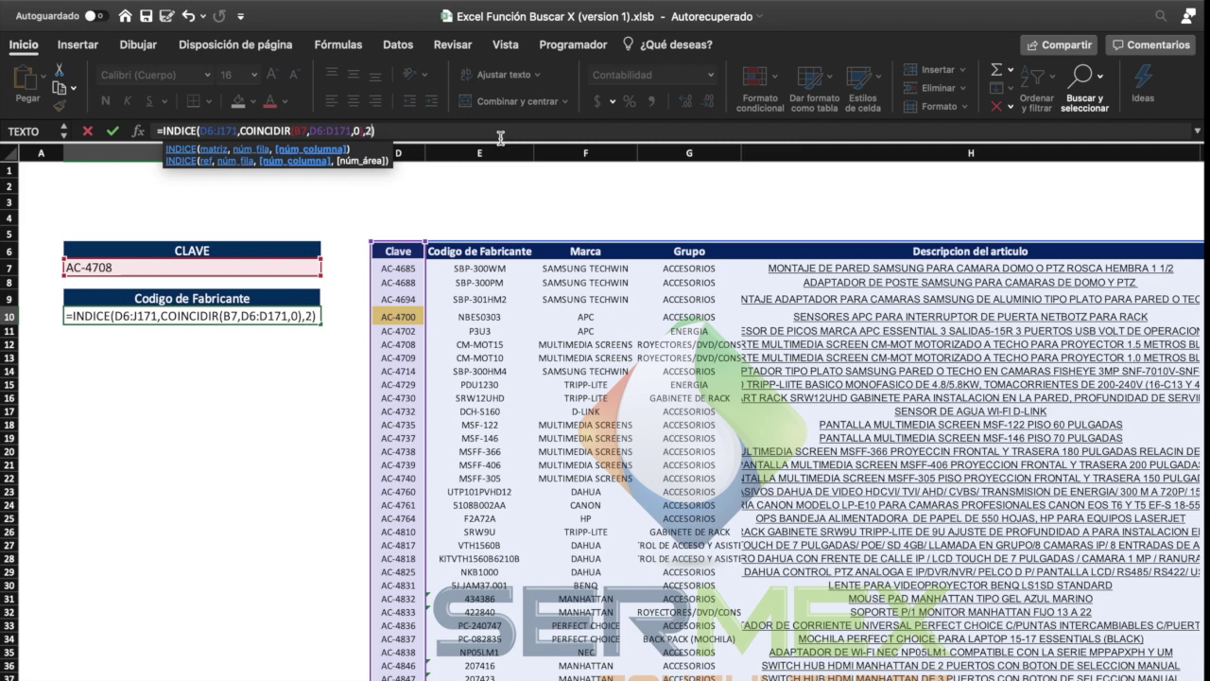
{"action": "key", "text": "Return"}
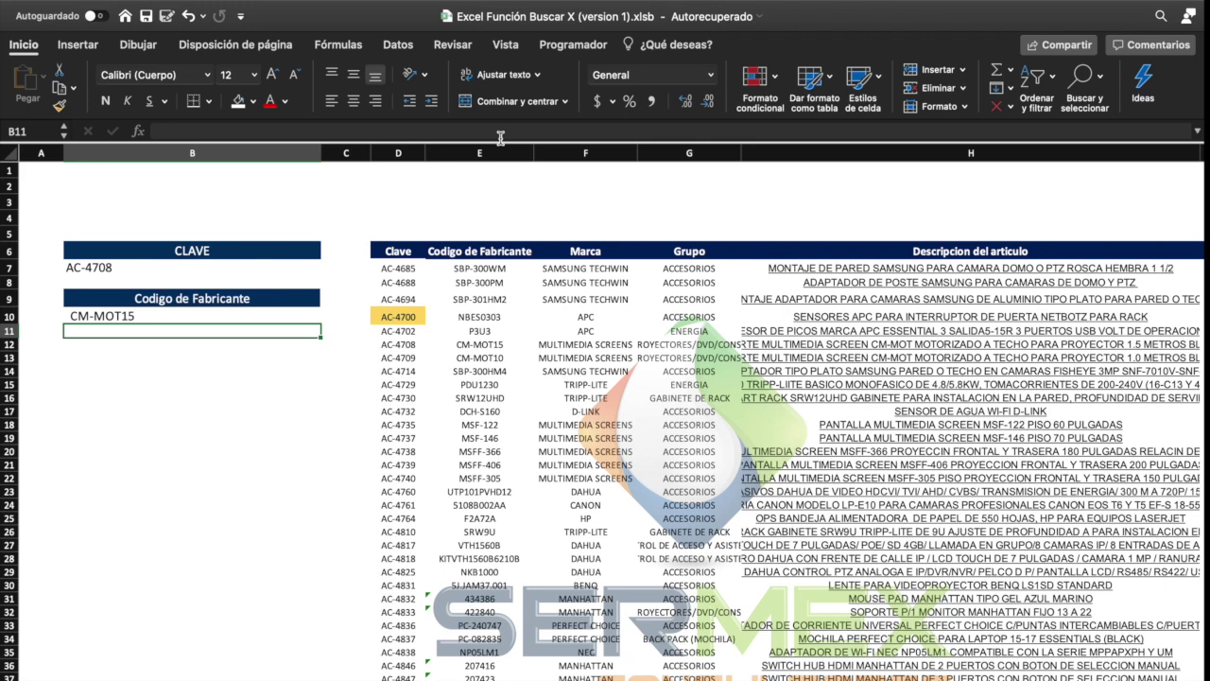
Set the B7 key to AC-4685
{"action": "left_click", "coordinate": [260, 316]}
{"action": "left_click", "coordinate": [283, 268]}
{"action": "left_click", "coordinate": [326, 268]}
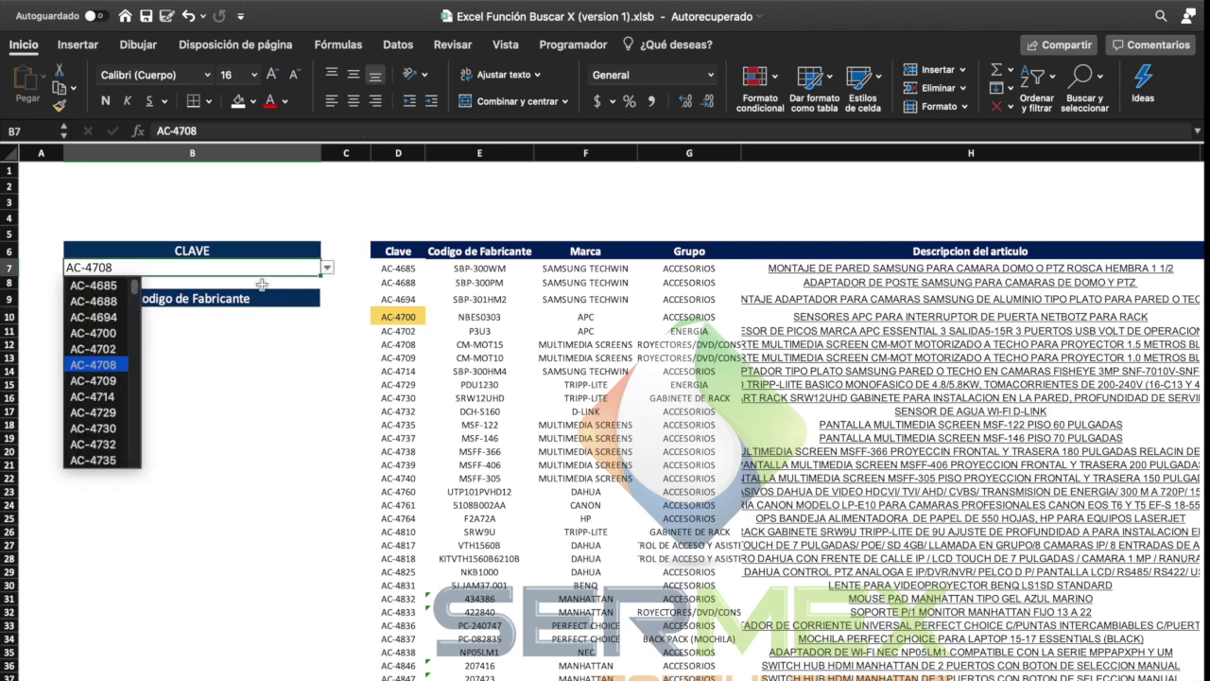
{"action": "left_click", "coordinate": [95, 285]}
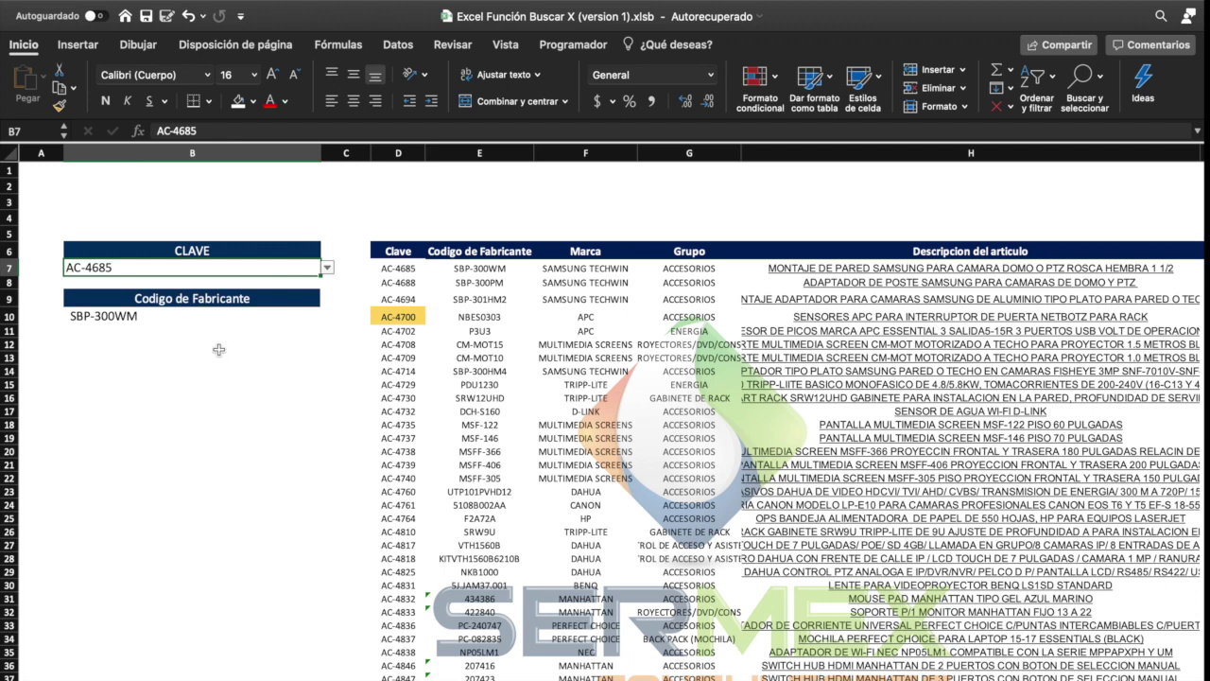
Try each B9 field (Grupo, Clave, Marca, Descripcion, Precio, Moneda), ending on Codigo de Fabricante
{"action": "left_click", "coordinate": [217, 301]}
{"action": "left_click", "coordinate": [326, 299]}
{"action": "left_click", "coordinate": [151, 369]}
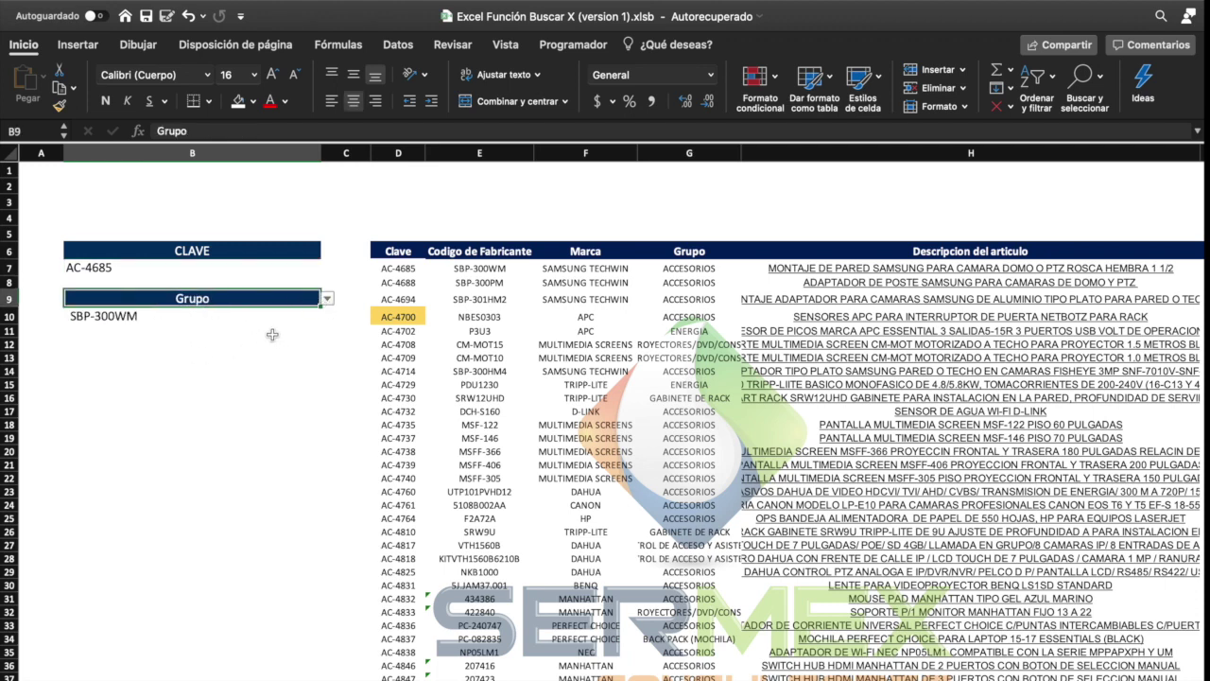
{"action": "left_click", "coordinate": [326, 299]}
{"action": "left_click", "coordinate": [142, 316]}
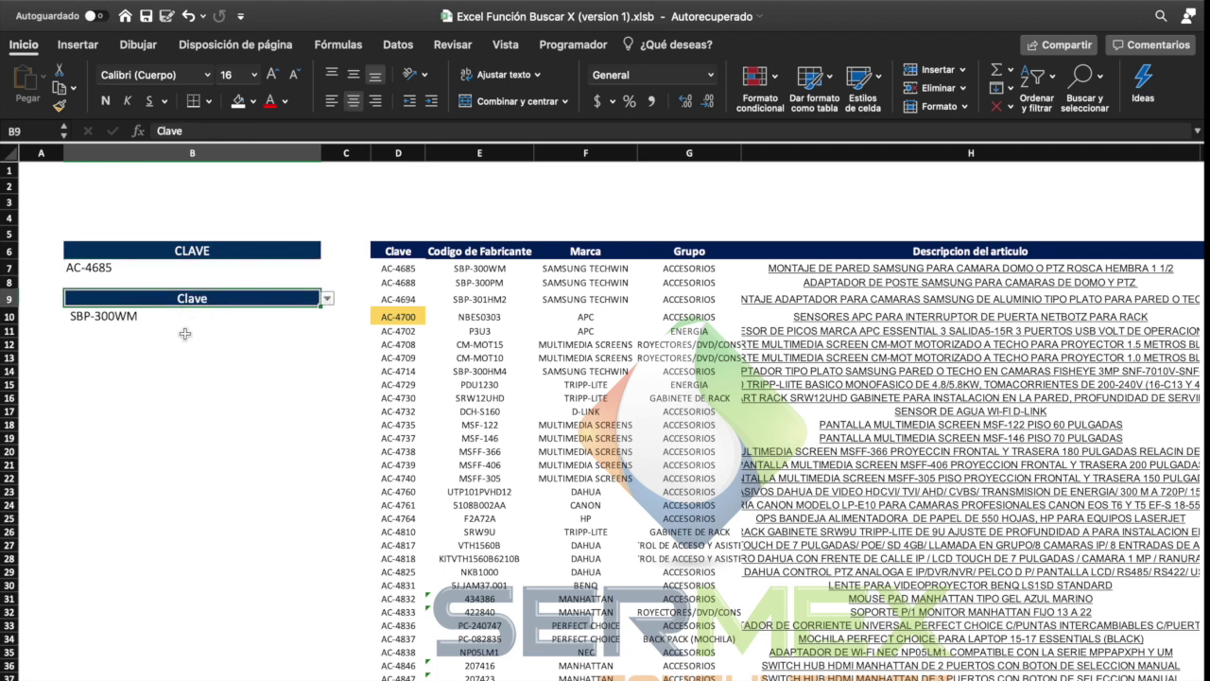
{"action": "left_click", "coordinate": [326, 299]}
{"action": "left_click", "coordinate": [117, 343]}
{"action": "left_click", "coordinate": [326, 299]}
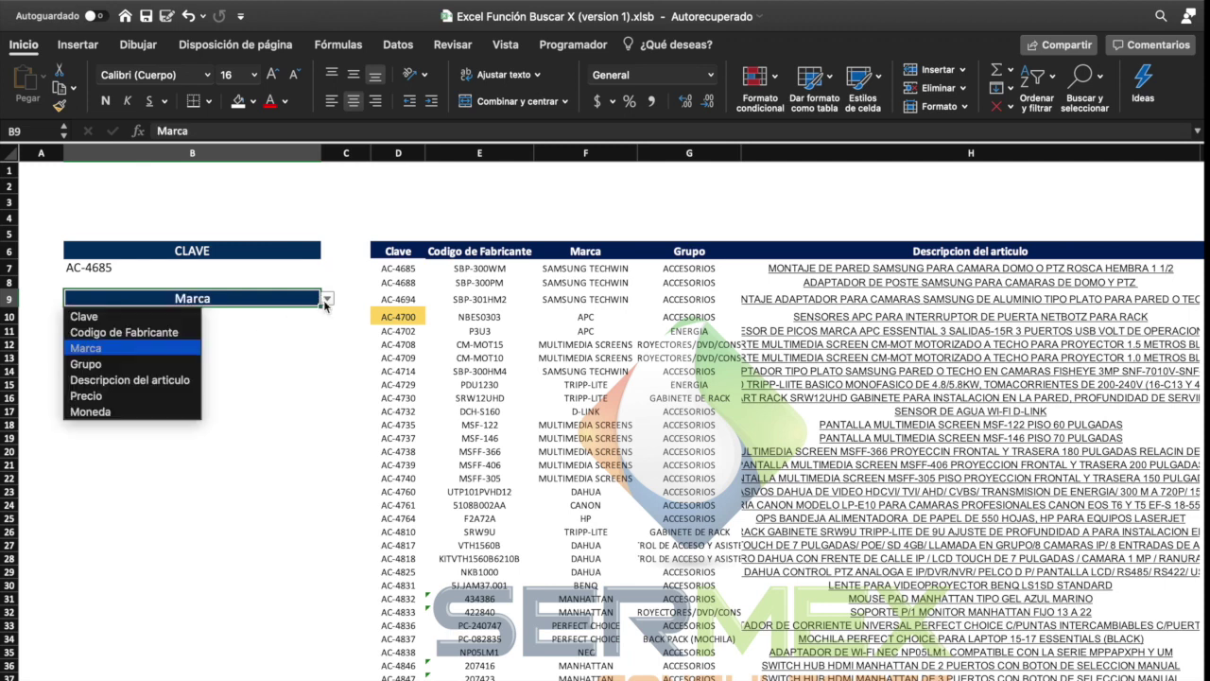
{"action": "left_click", "coordinate": [150, 381]}
{"action": "left_click", "coordinate": [326, 299]}
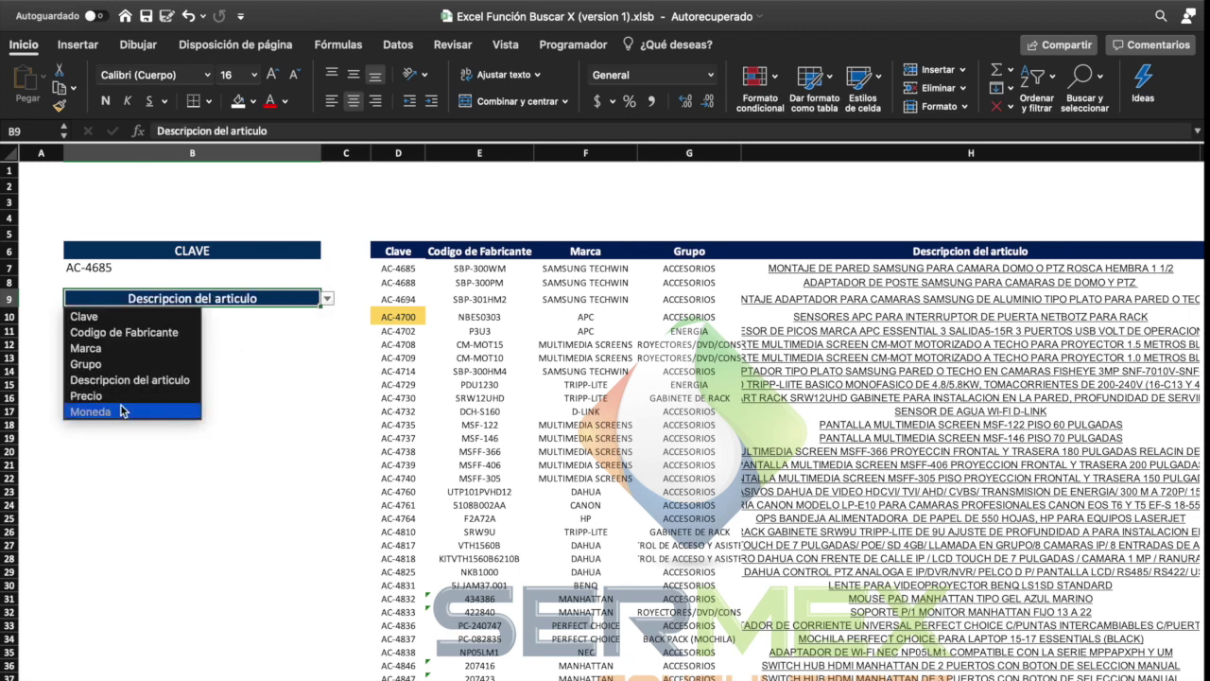
{"action": "left_click", "coordinate": [123, 397]}
{"action": "left_click", "coordinate": [326, 299]}
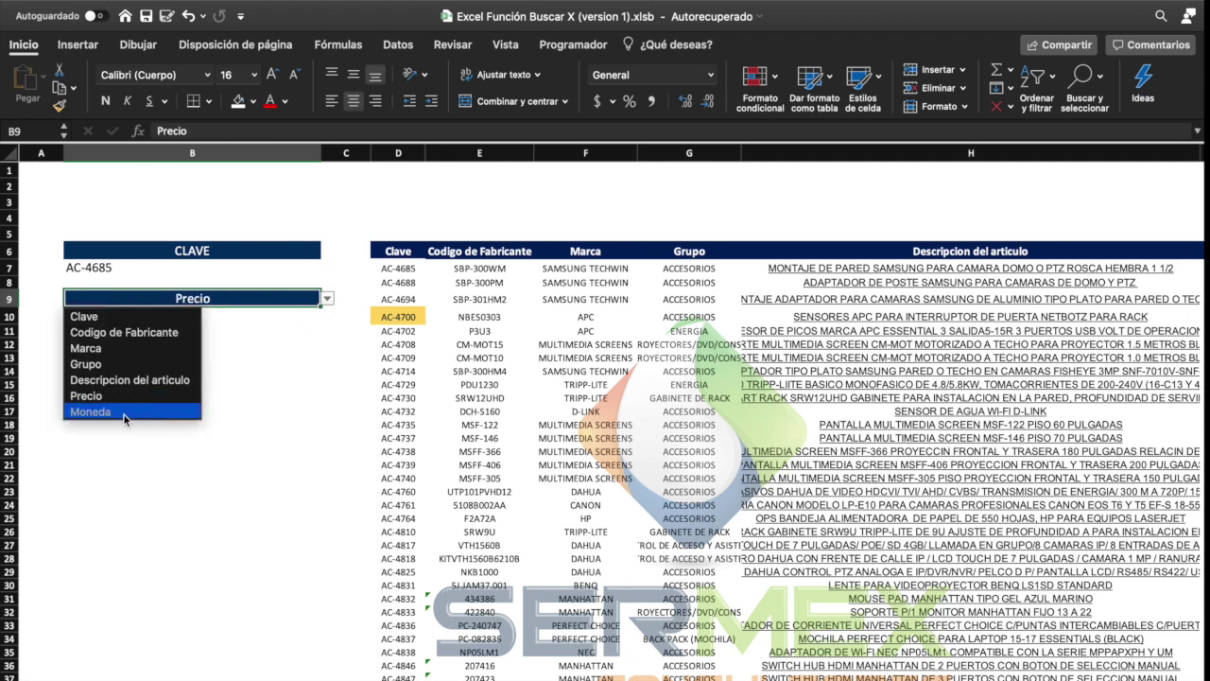
{"action": "left_click", "coordinate": [91, 412]}
{"action": "left_click", "coordinate": [326, 299]}
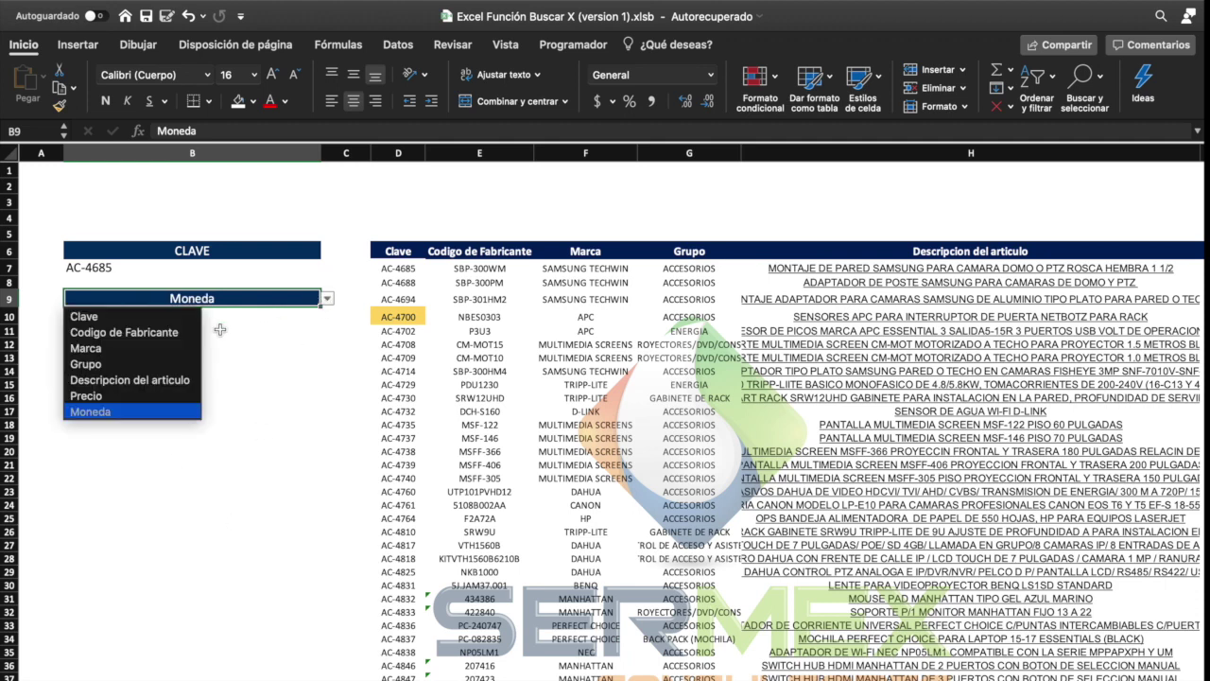
{"action": "left_click", "coordinate": [160, 332]}
Re-enter B10's lookup formula so it returns SBP-300WM
{"action": "left_click", "coordinate": [165, 322]}
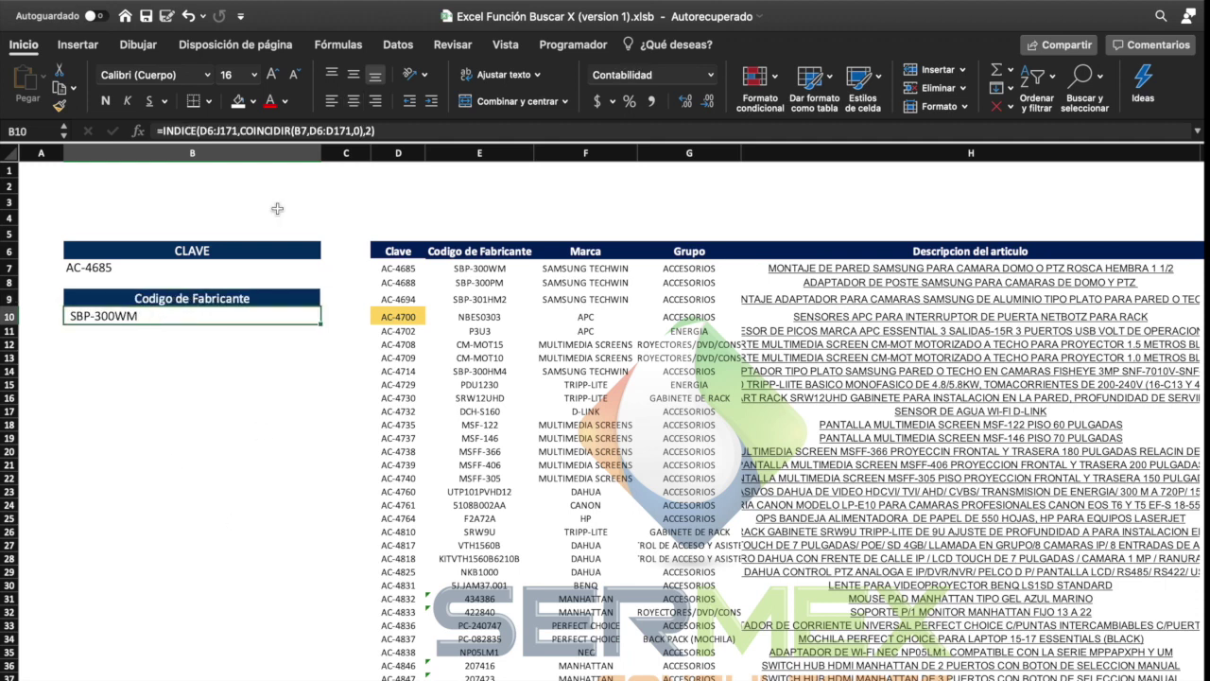
{"action": "left_click", "coordinate": [372, 131]}
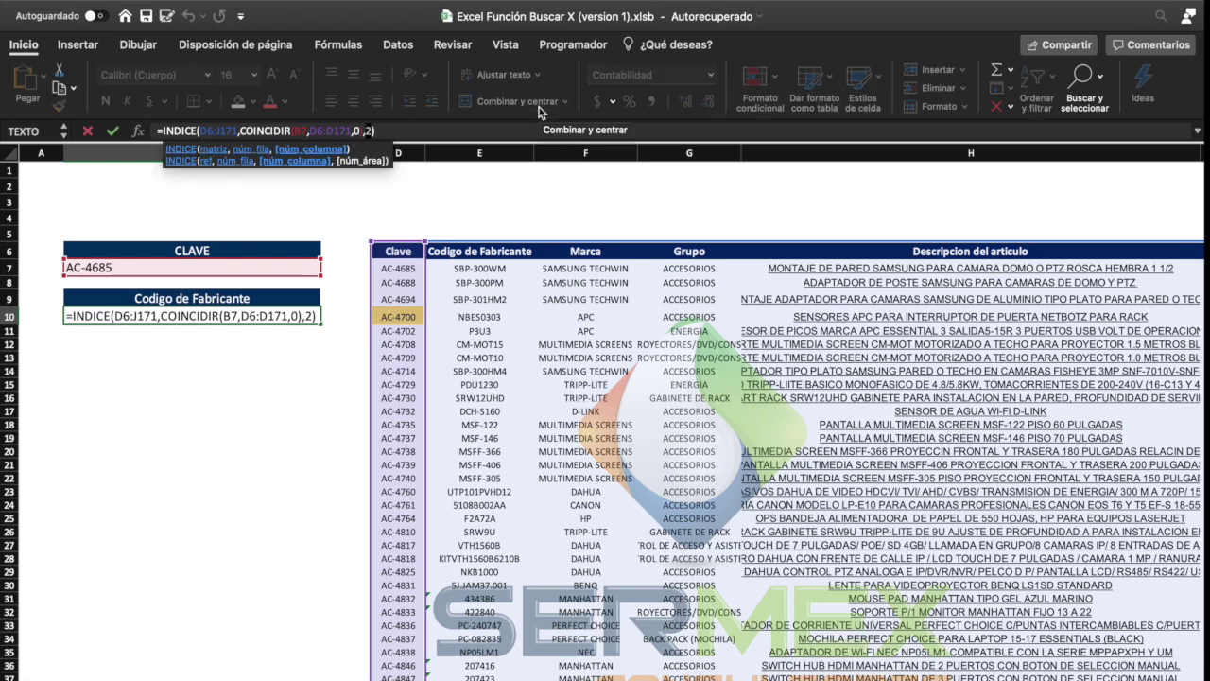
{"action": "key", "text": "Return"}
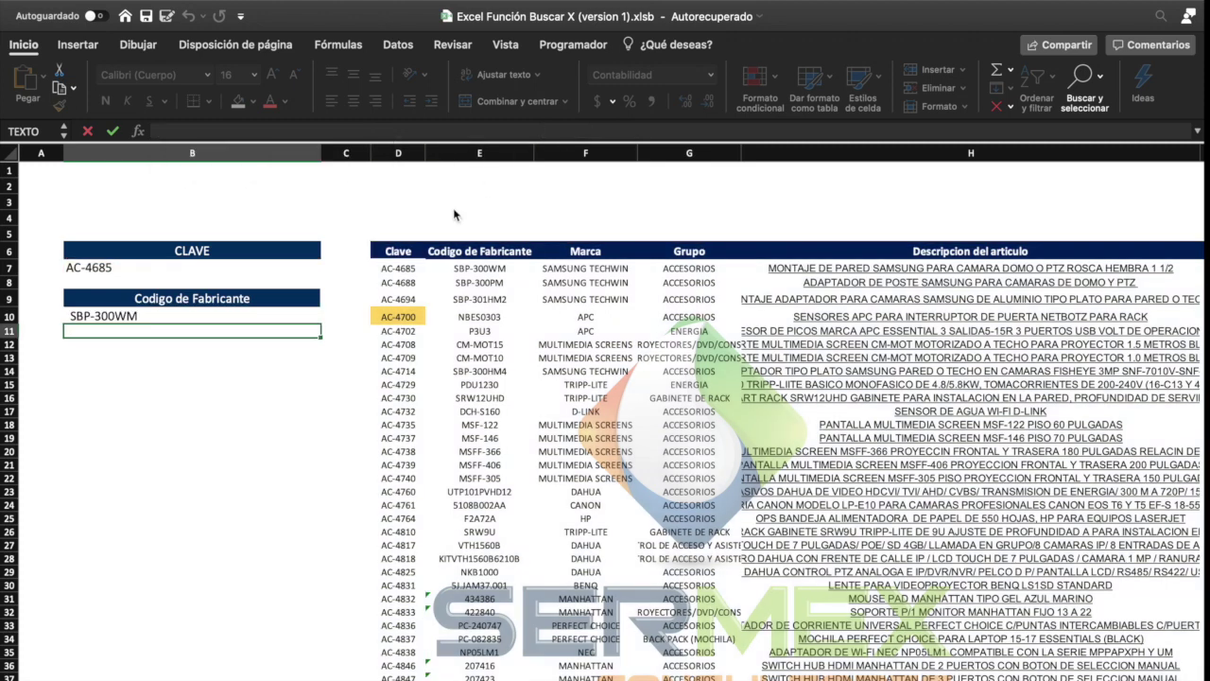
{"action": "left_click", "coordinate": [341, 295]}
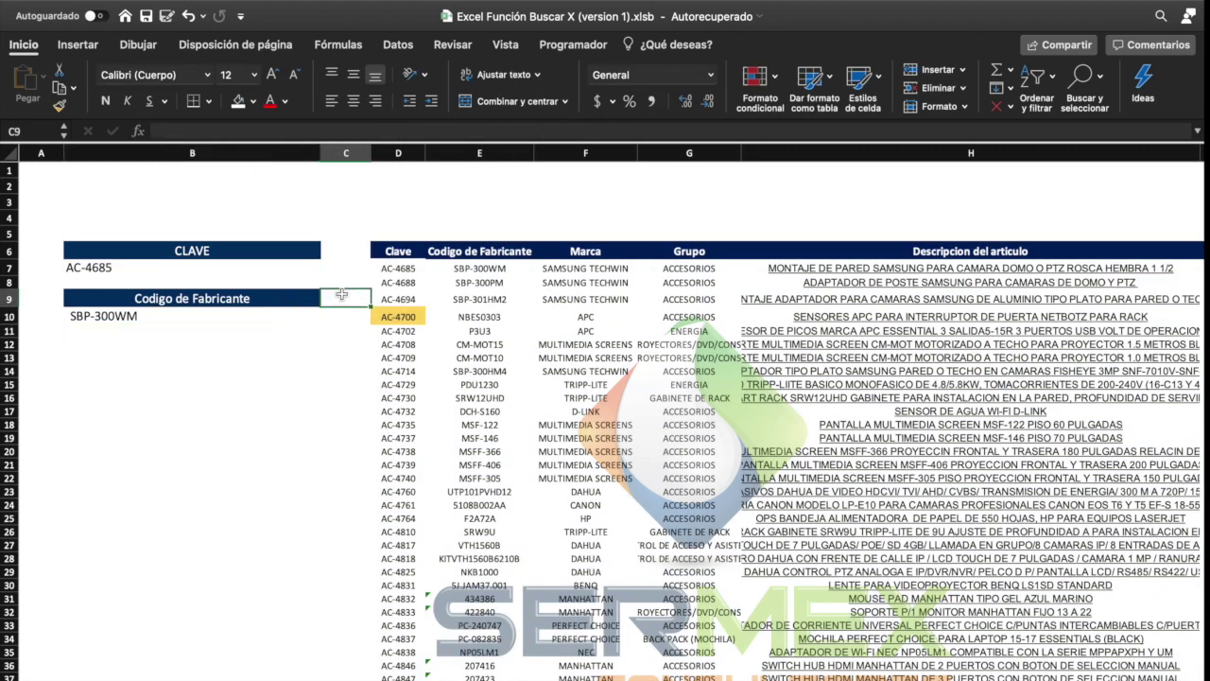
Enter =COINCIDIR(B9,D6:J6,0) in C9, returning 2 for Codigo de Fabricante
{"action": "type", "text": "=coincidi"}
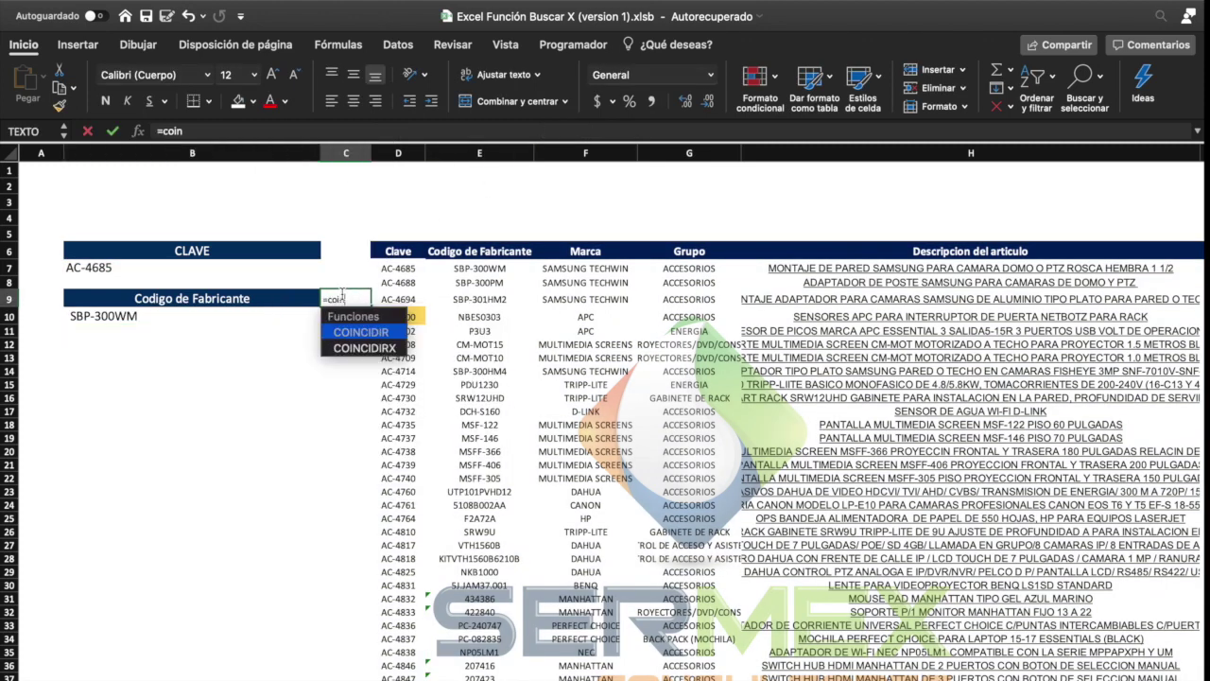
{"action": "type", "text": "r("}
{"action": "left_click", "coordinate": [274, 298]}
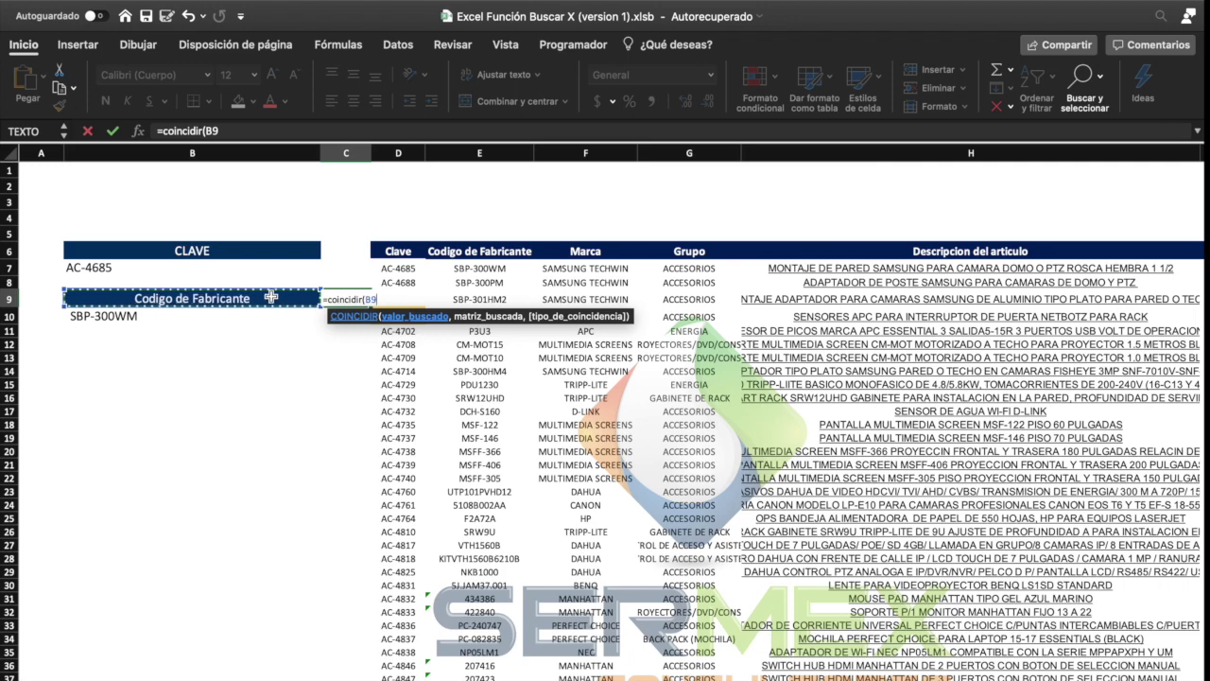
{"action": "type", "text": ","}
{"action": "left_click", "coordinate": [409, 246]}
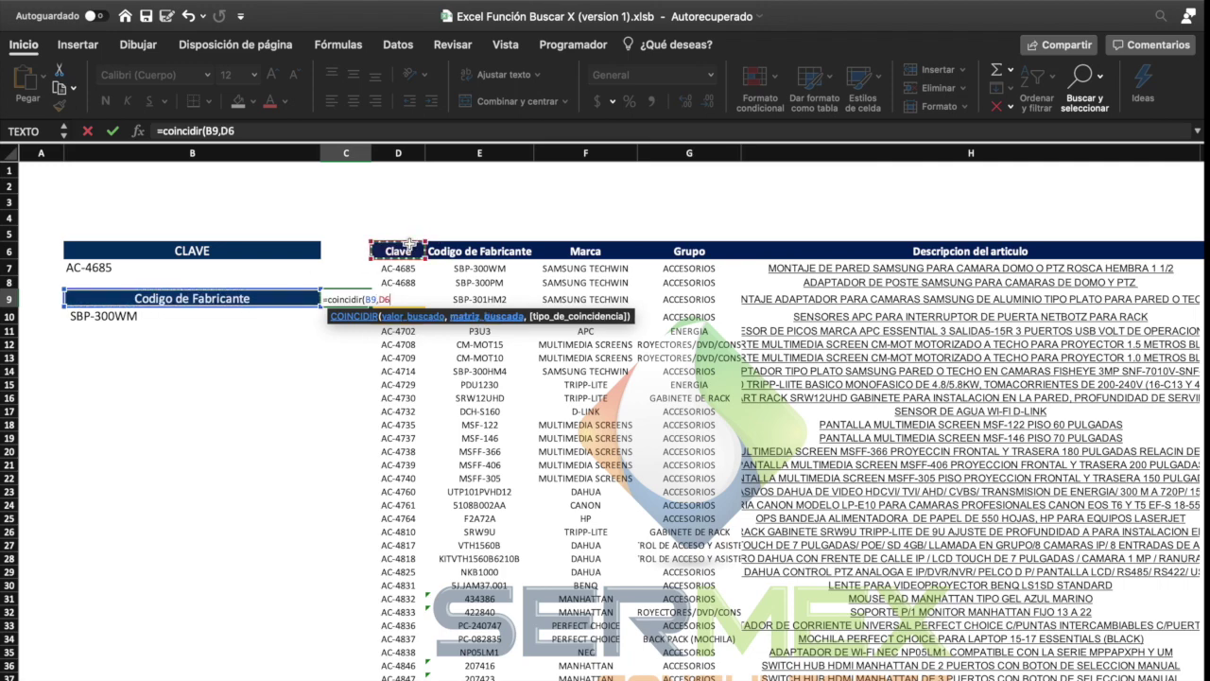
{"action": "key", "text": "ctrl+shift+Right"}
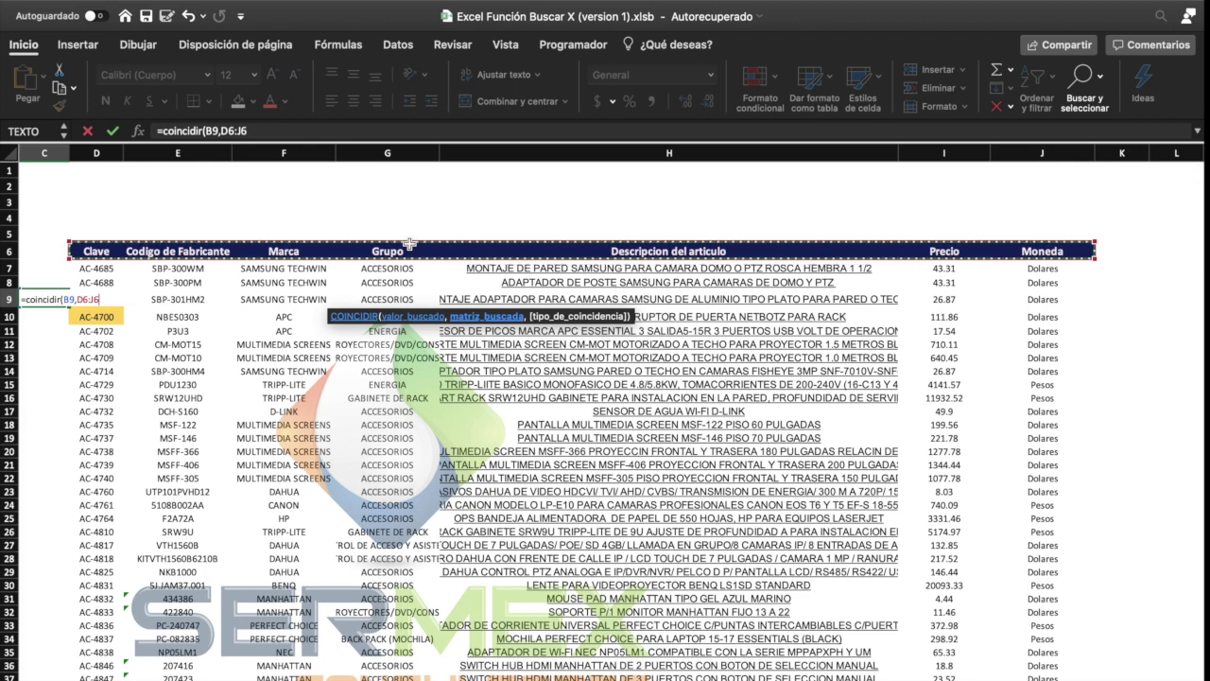
{"action": "type", "text": ","}
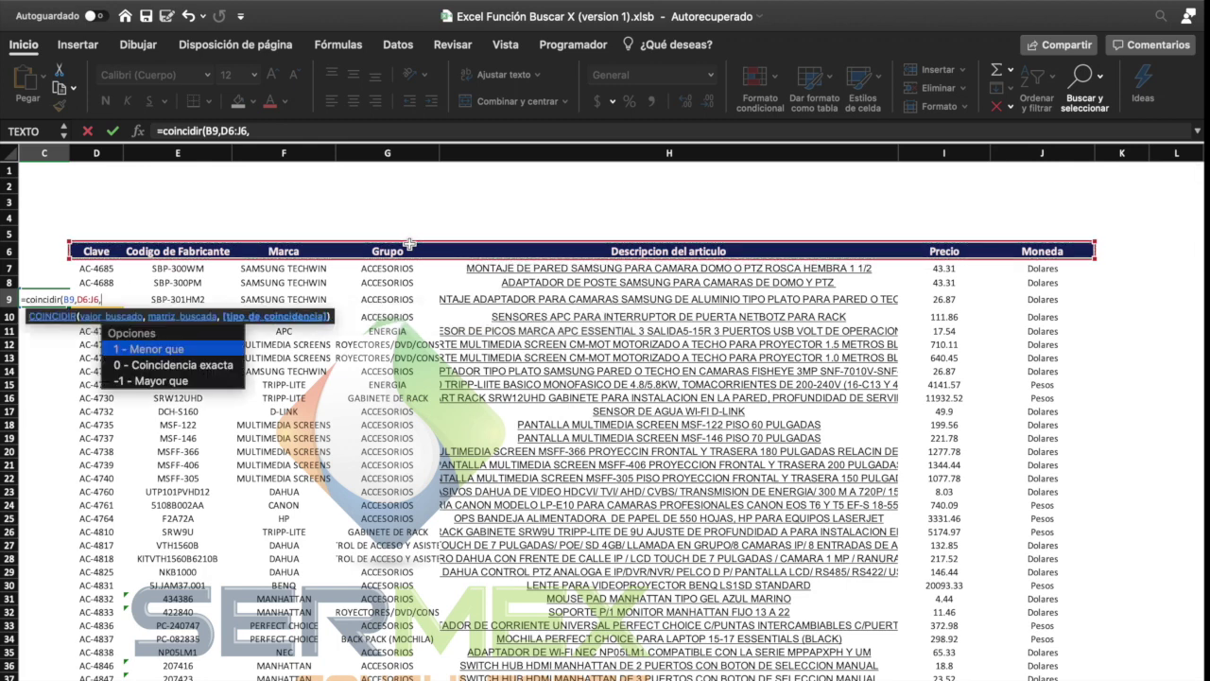
{"action": "double_click", "coordinate": [178, 368]}
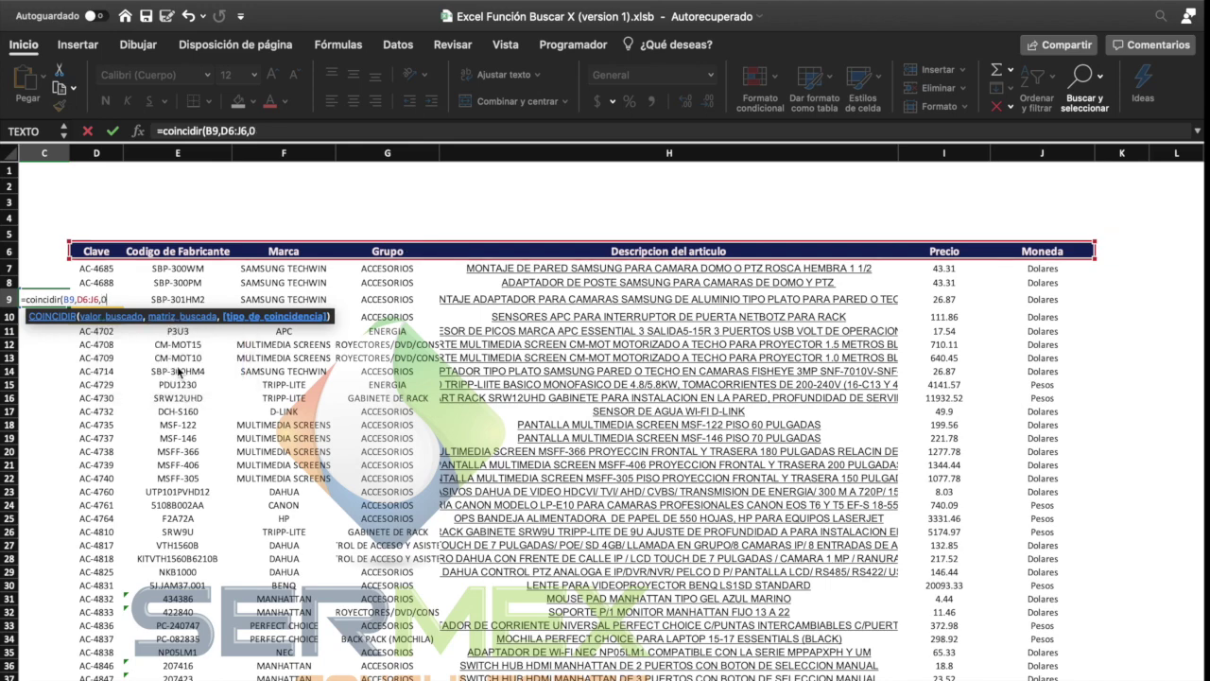
{"action": "key", "text": "Return"}
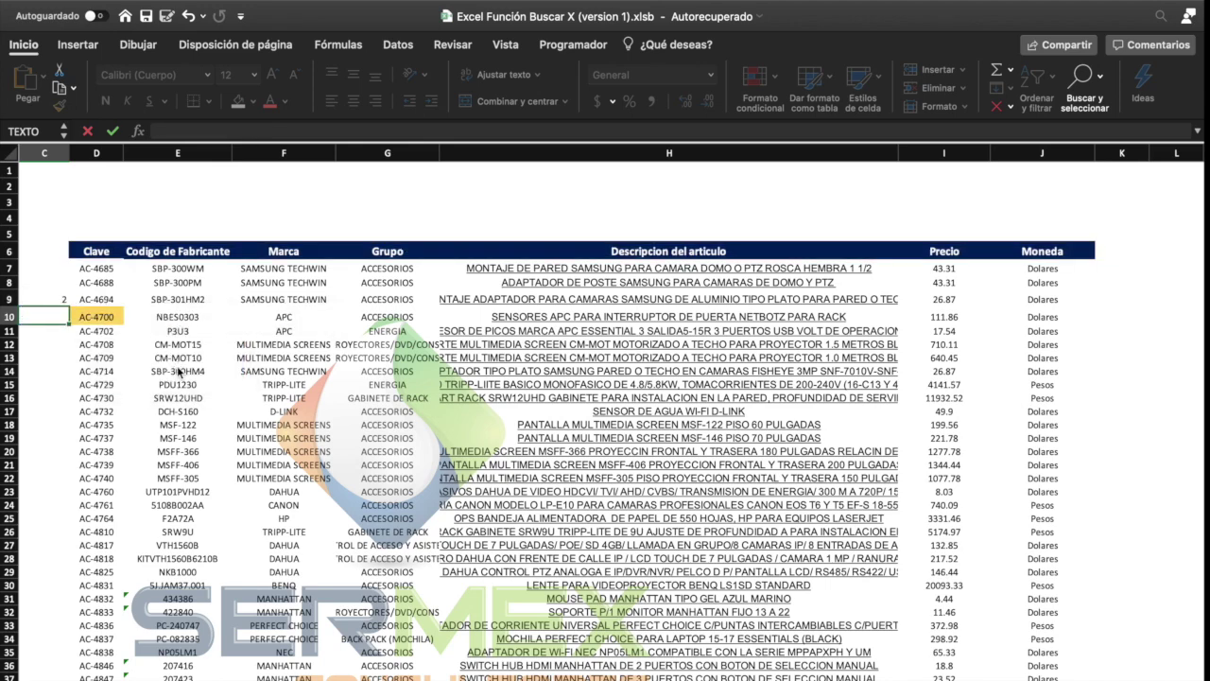
{"action": "scroll", "coordinate": [151, 317], "scroll_direction": "left", "scroll_amount": 3}
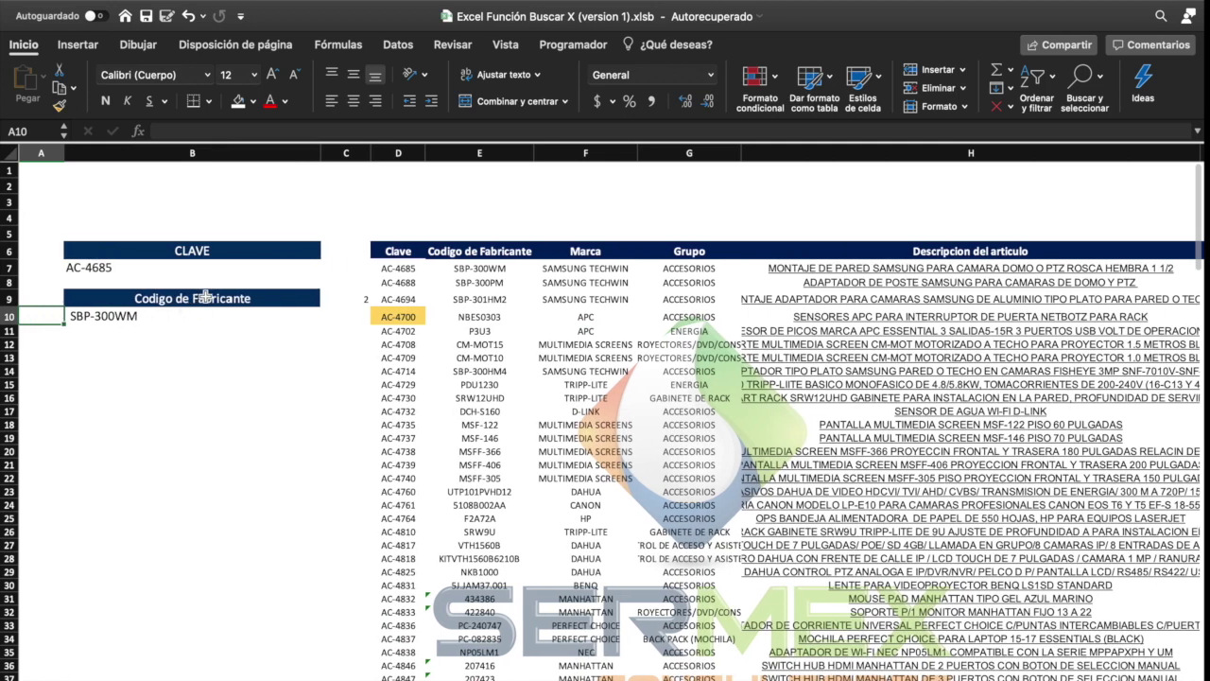
Switch the B9 field to Clave, then Marca, checking C9 shows 3
{"action": "left_click", "coordinate": [203, 297]}
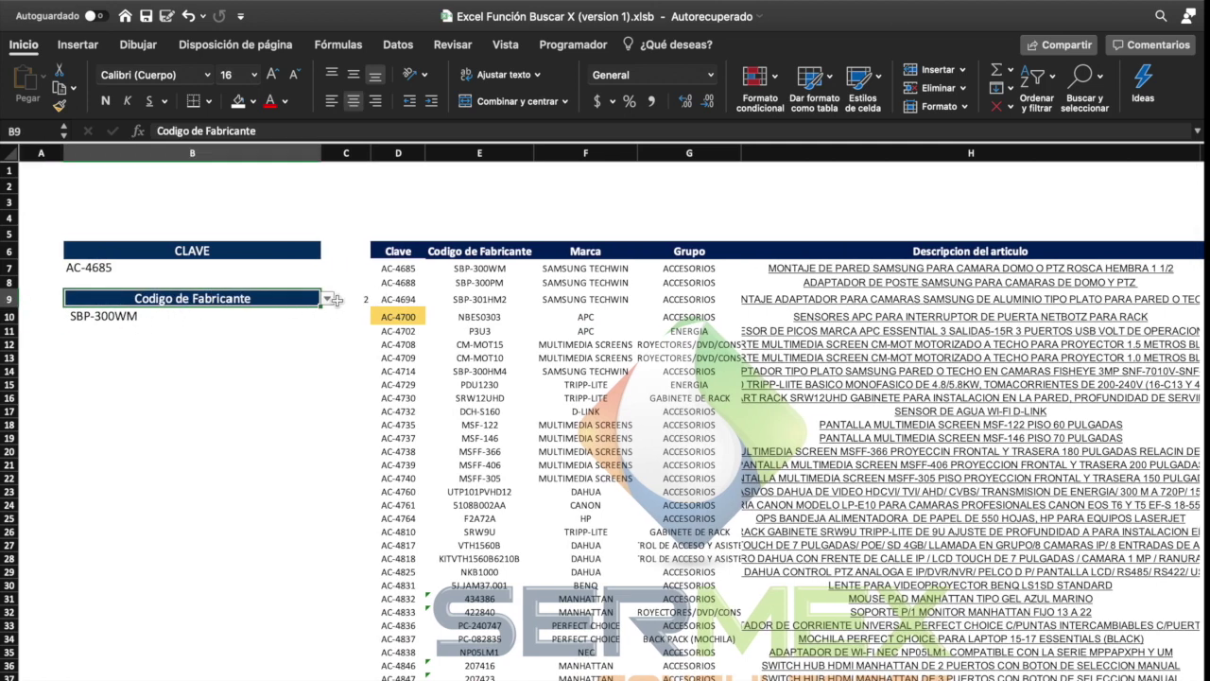
{"action": "left_click", "coordinate": [328, 299]}
{"action": "left_click", "coordinate": [153, 317]}
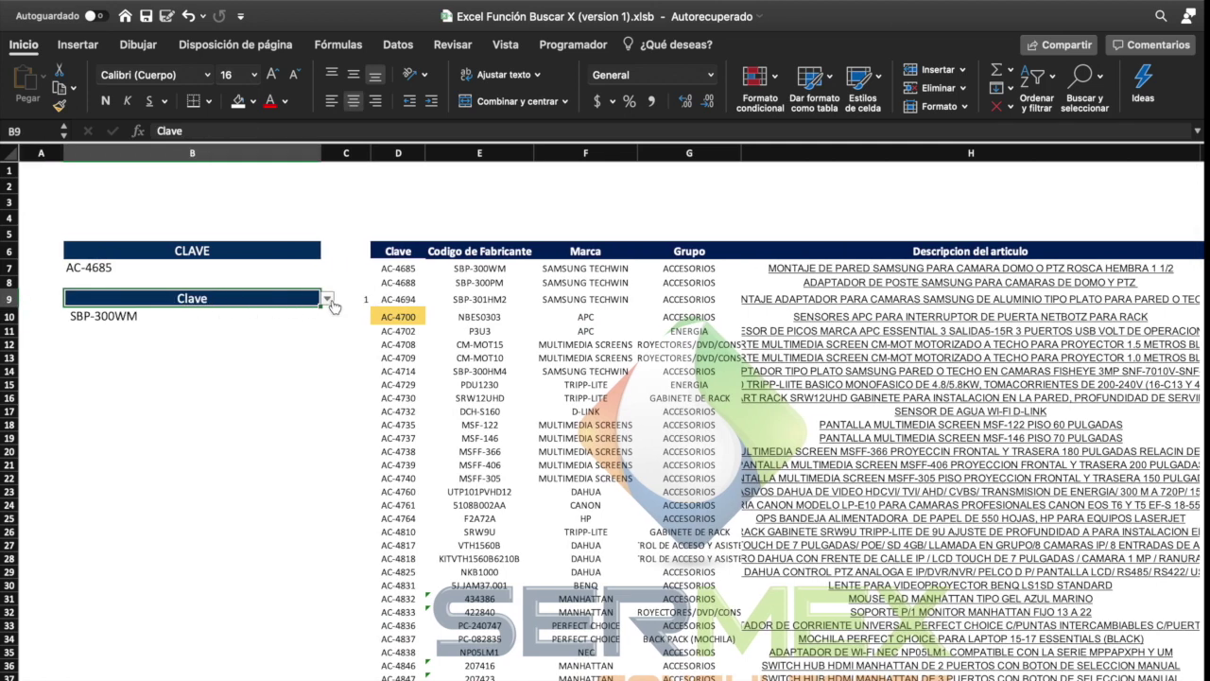
{"action": "left_click", "coordinate": [328, 299]}
{"action": "left_click", "coordinate": [153, 344]}
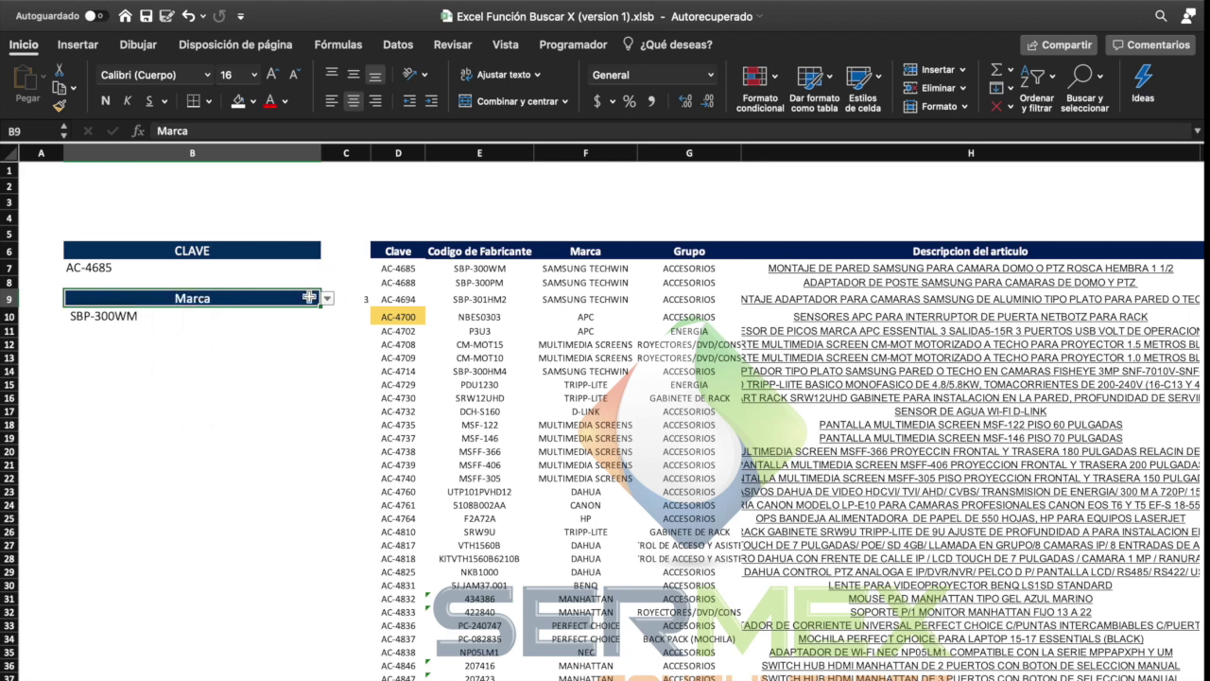
Clear the C9 helper and begin editing B10's formula
{"action": "left_click", "coordinate": [363, 299]}
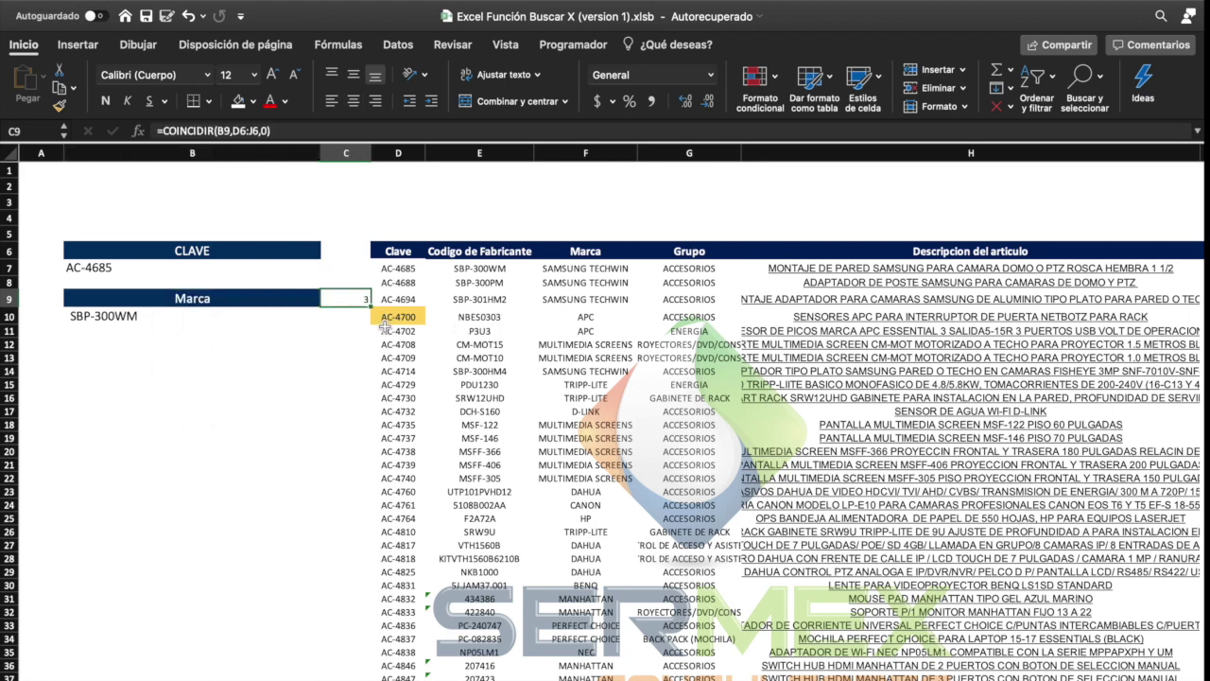
{"action": "left_click", "coordinate": [225, 322]}
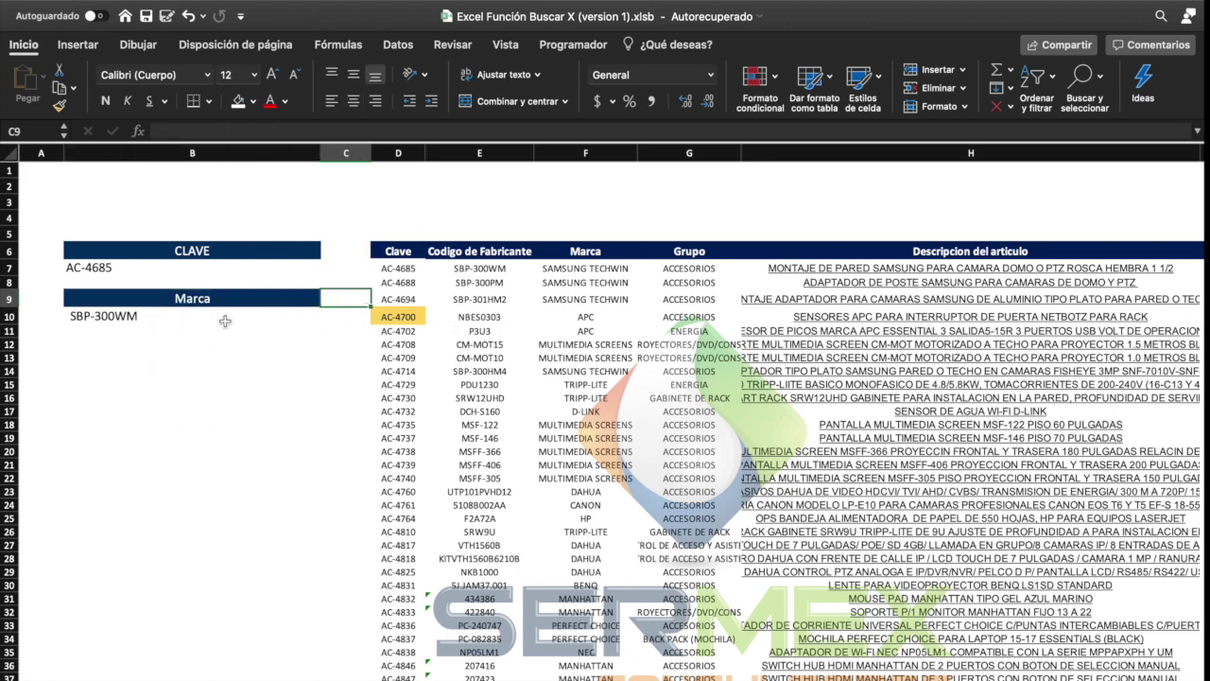
{"action": "left_click", "coordinate": [376, 131]}
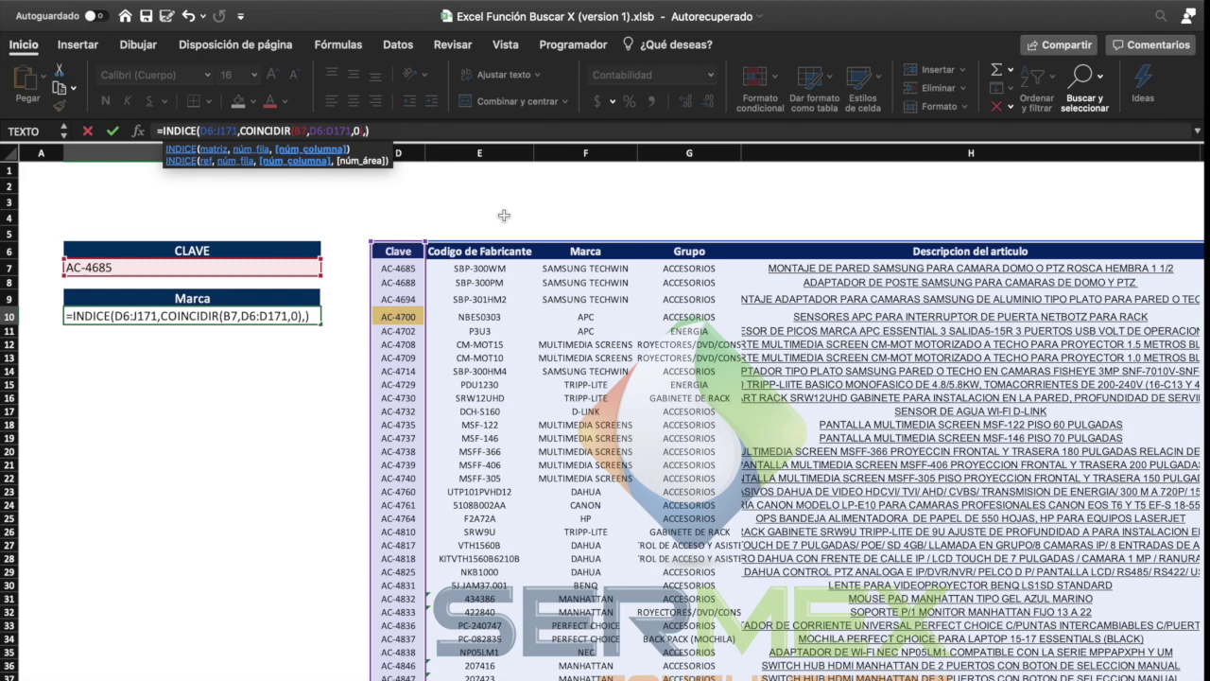
Add COINCIDIR(B9,B6:D6,0) as B10's column argument, which returns #N/D
{"action": "type", "text": "coincidir"}
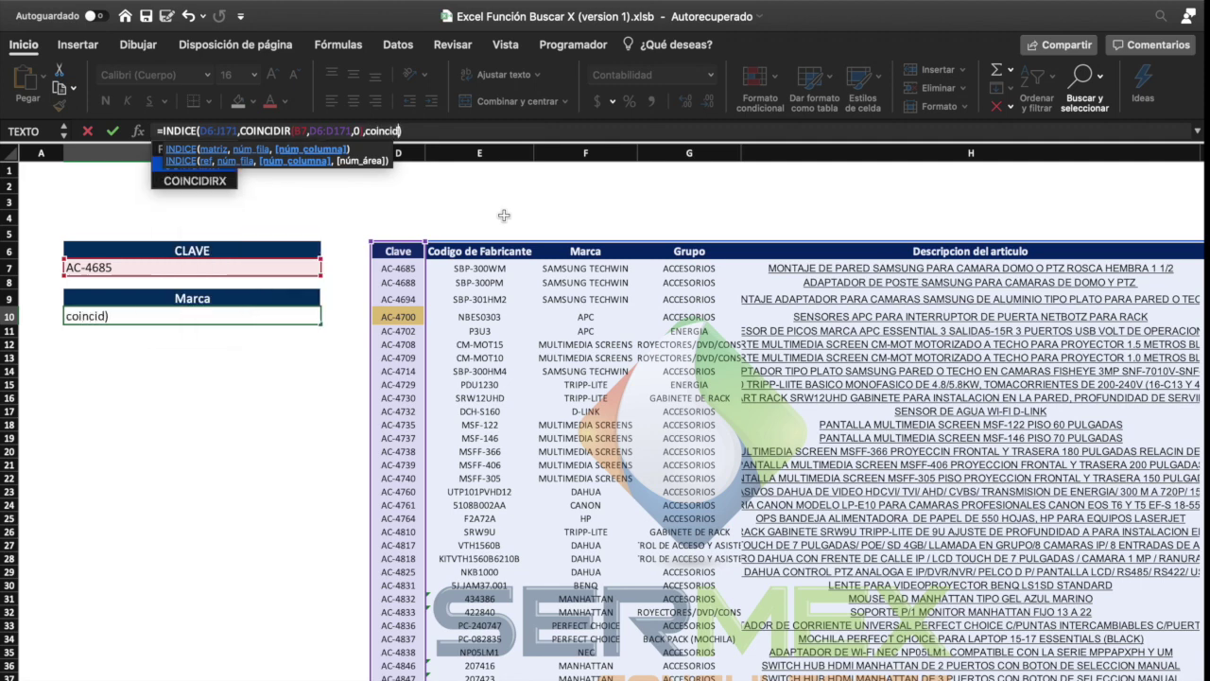
{"action": "type", "text": "("}
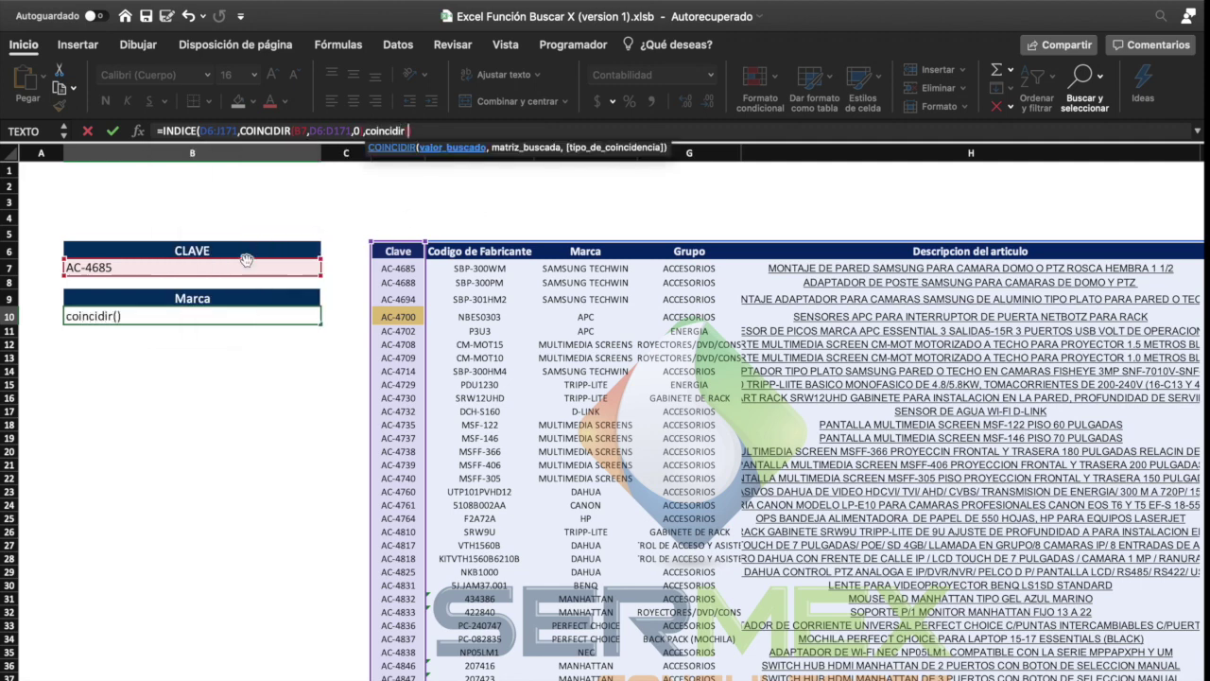
{"action": "left_click", "coordinate": [192, 300]}
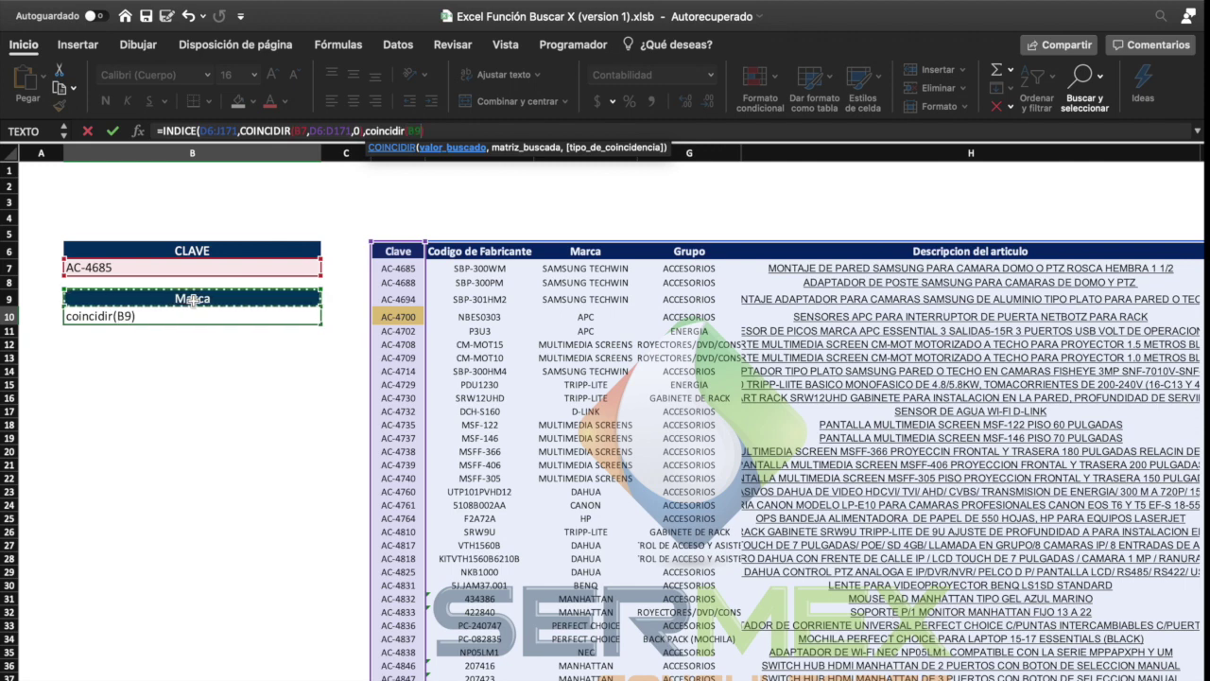
{"action": "type", "text": ","}
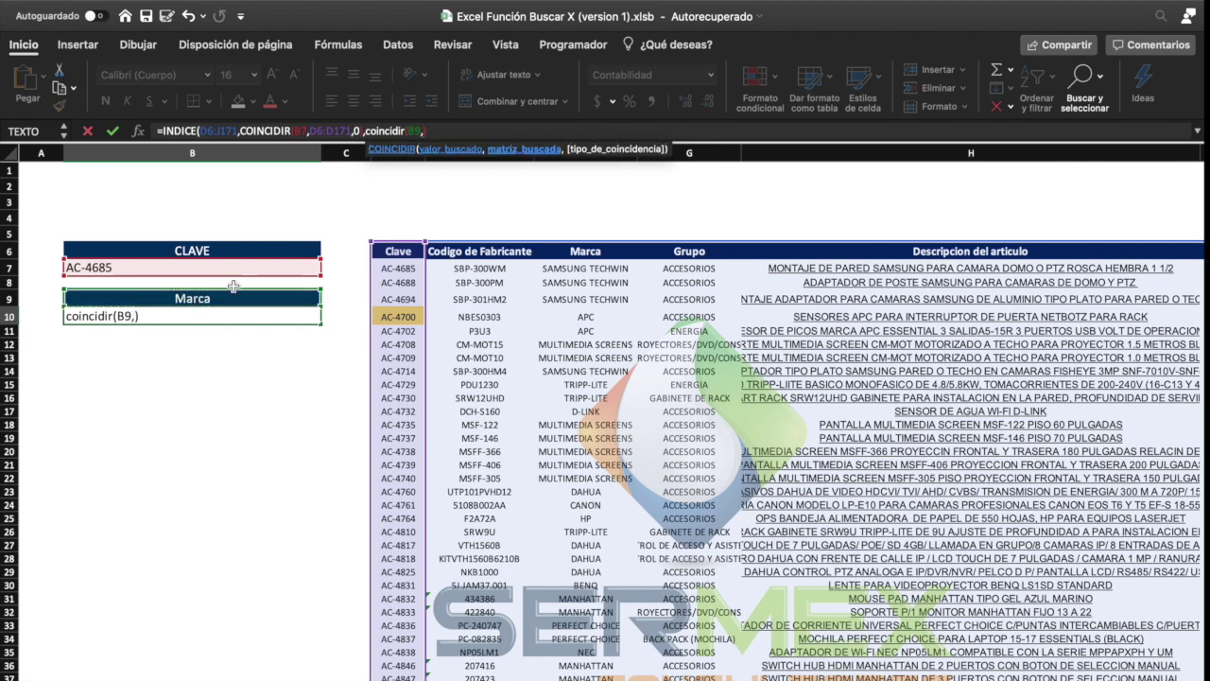
{"action": "left_click", "coordinate": [386, 251]}
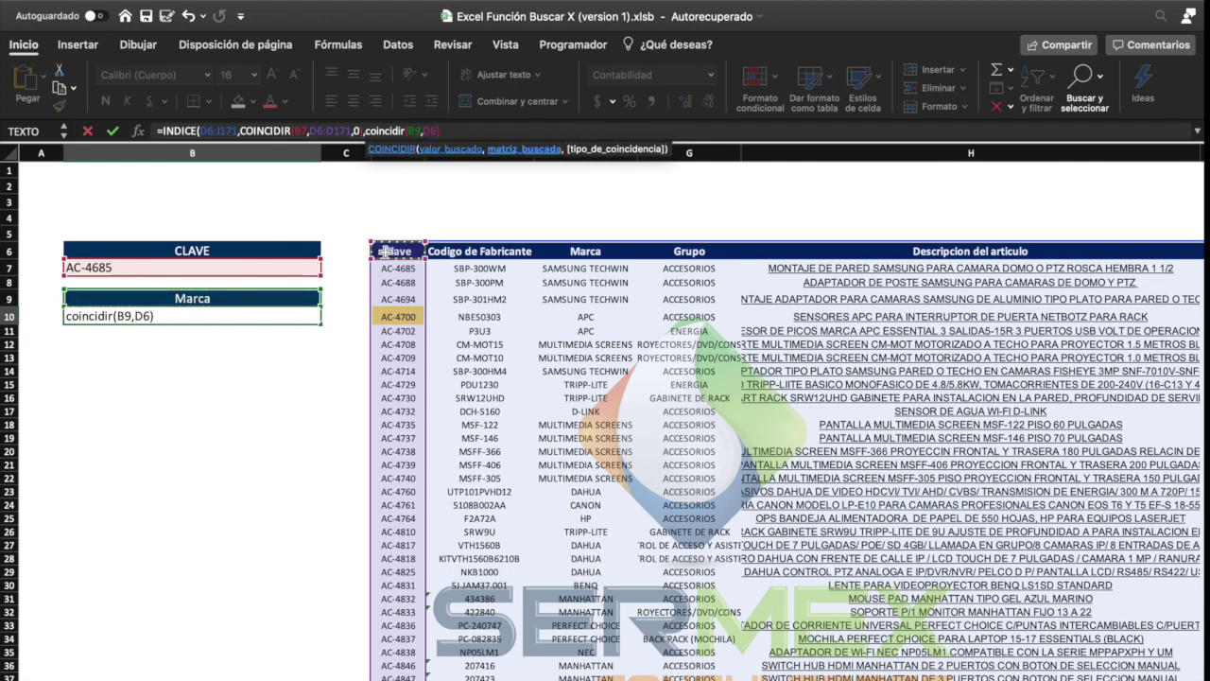
{"action": "key", "text": "shift+Left"}
{"action": "key", "text": "shift+Left"}
{"action": "type", "text": ","}
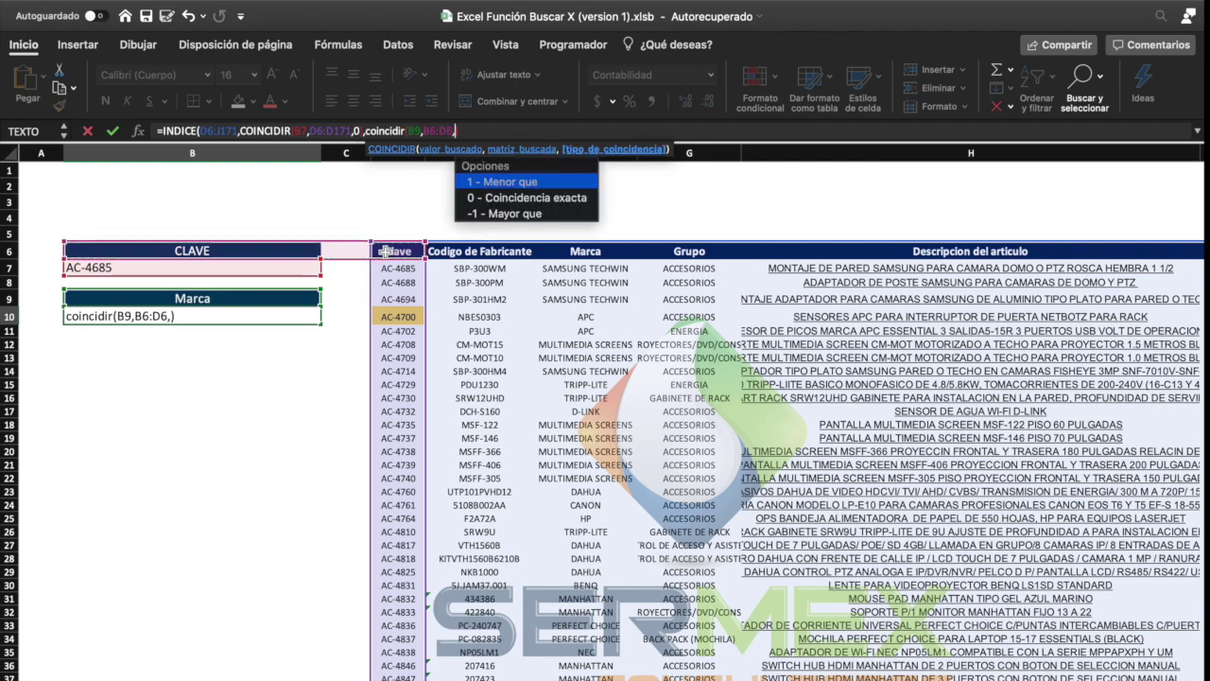
{"action": "double_click", "coordinate": [564, 199]}
{"action": "type", "text": ")"}
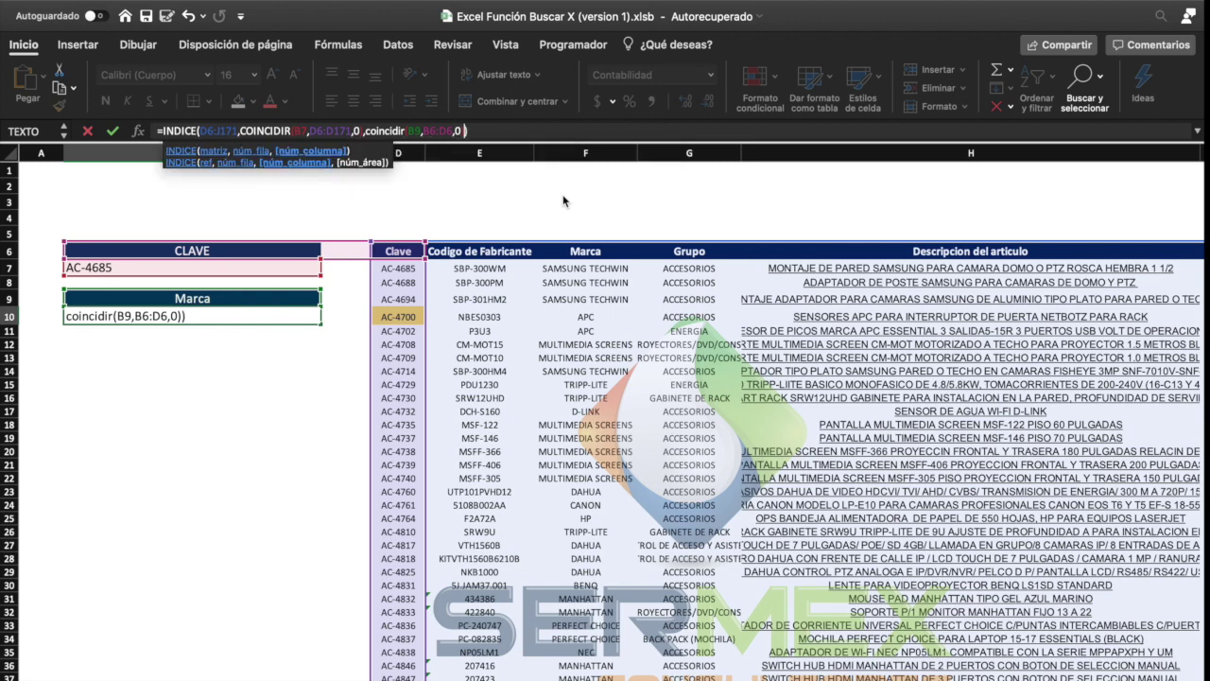
{"action": "key", "text": "Return"}
{"action": "left_click", "coordinate": [275, 320]}
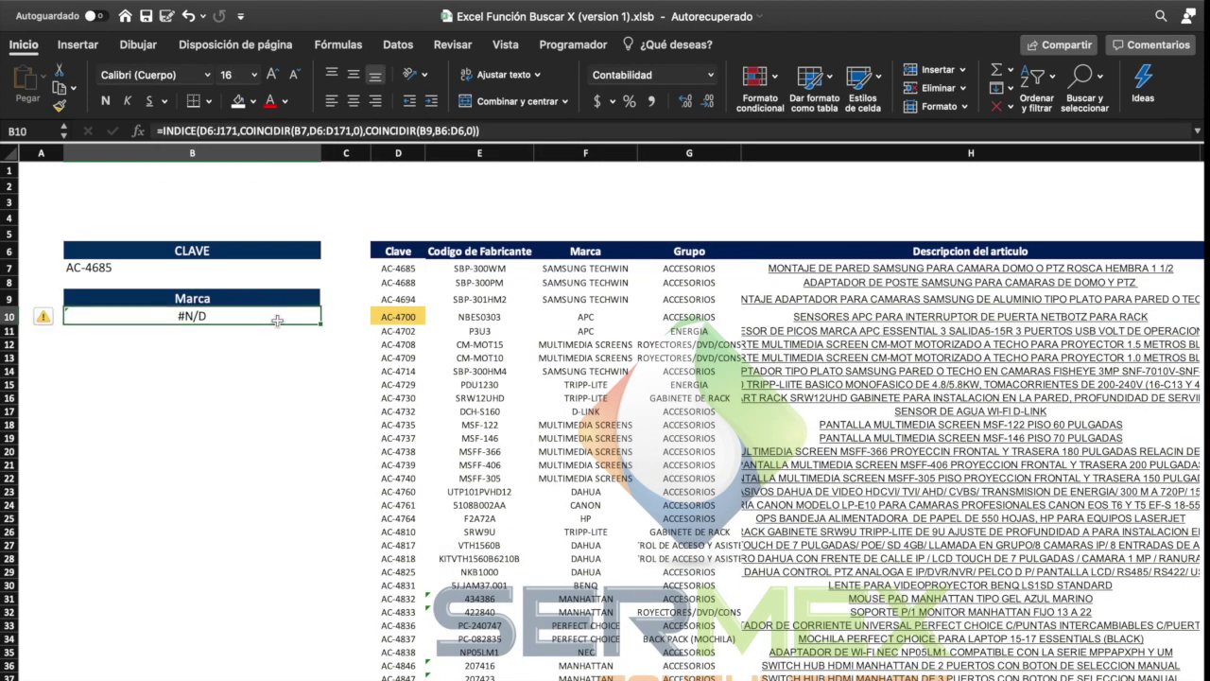
{"action": "left_click", "coordinate": [468, 130]}
Rework the header range of B10's second COINCIDIR, trying D6 and typed D6:J6 references
{"action": "type", "text": ",0"}
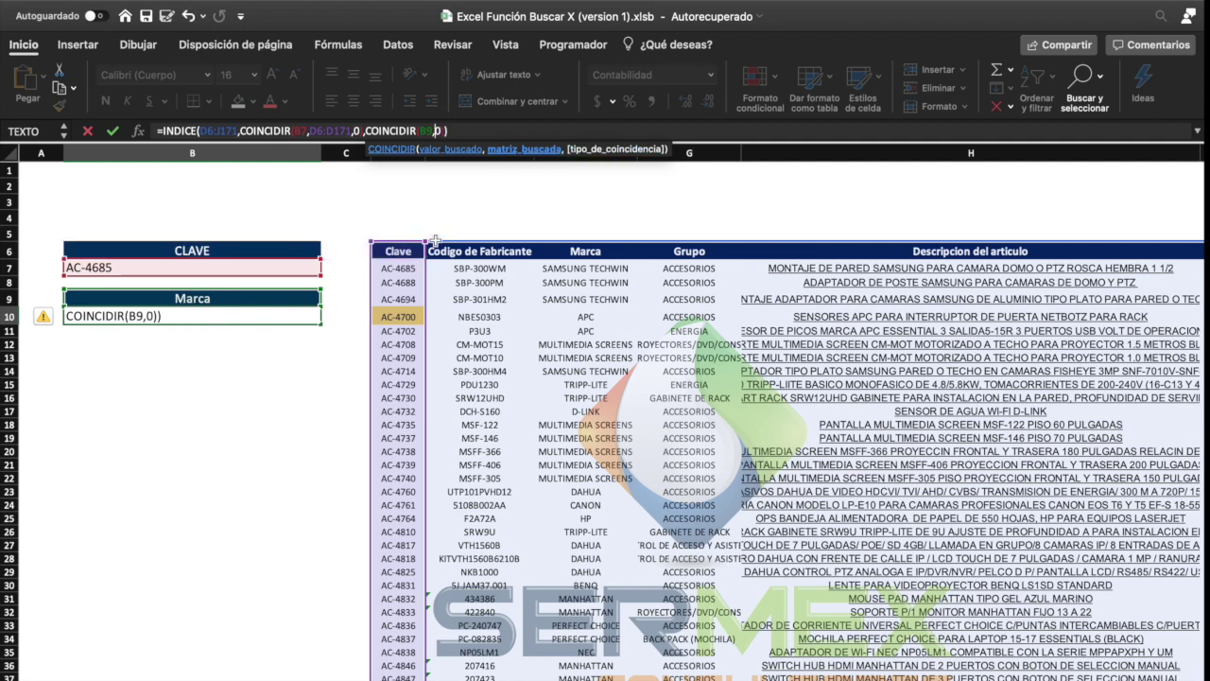
{"action": "left_click", "coordinate": [404, 249]}
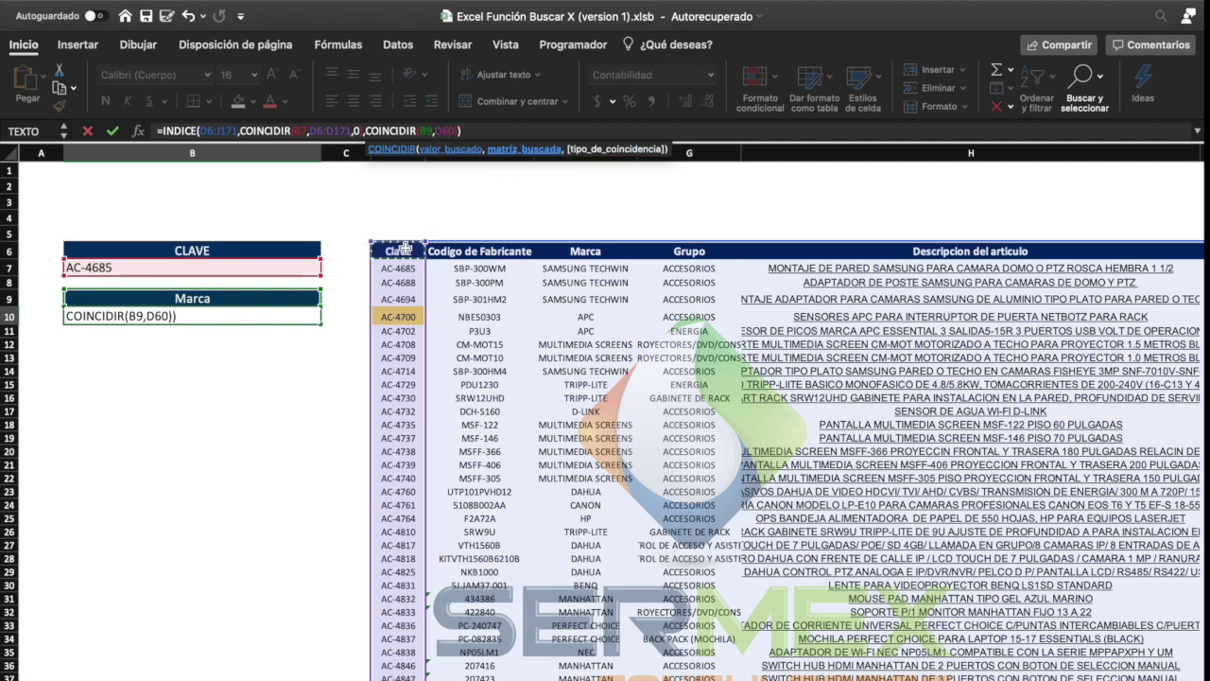
{"action": "scroll", "coordinate": [404, 249], "scroll_direction": "right", "scroll_amount": 5}
{"action": "left_click", "coordinate": [284, 201]}
{"action": "mouse_move", "coordinate": [90, 253]}
{"action": "left_mouse_down"}
{"action": "mouse_move", "coordinate": [1060, 249]}
{"action": "mouse_move", "coordinate": [189, 258]}
{"action": "left_mouse_up"}
{"action": "left_click", "coordinate": [179, 213]}
{"action": "key", "text": "shift+Up"}
{"action": "key", "text": "shift+Up"}
{"action": "key", "text": "shift+Up"}
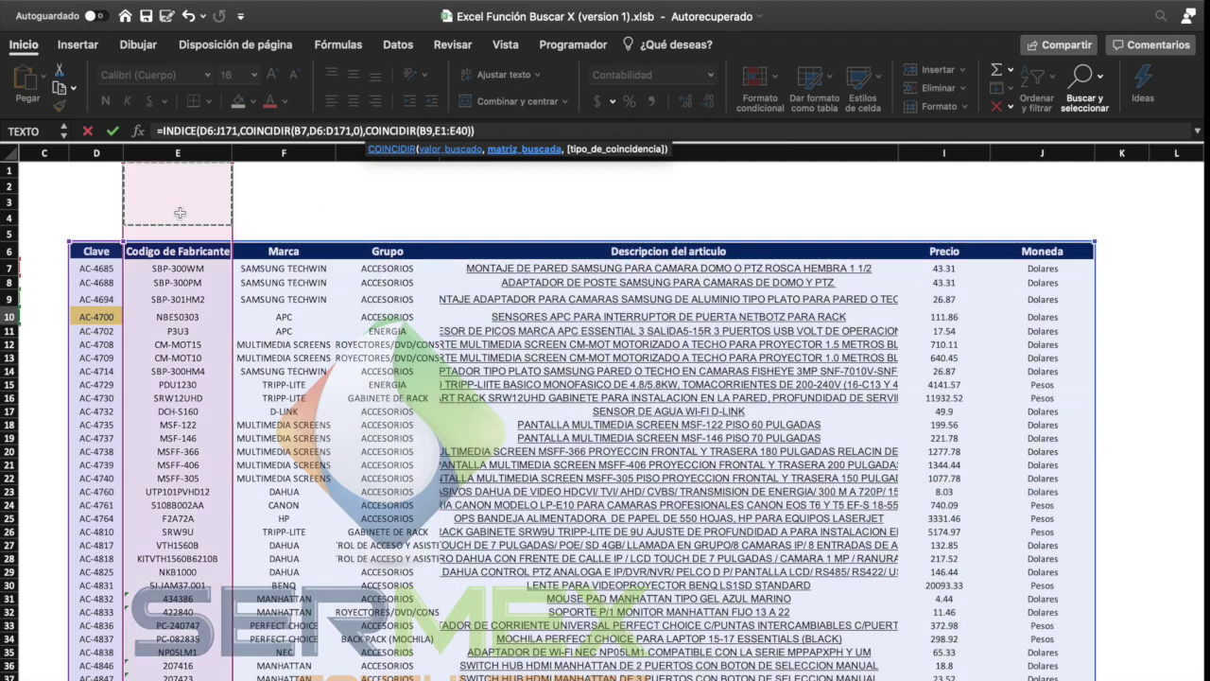
{"action": "key", "text": "BackSpace"}
{"action": "key", "text": "BackSpace"}
{"action": "key", "text": "BackSpace"}
{"action": "type", "text": "D6:J60"}
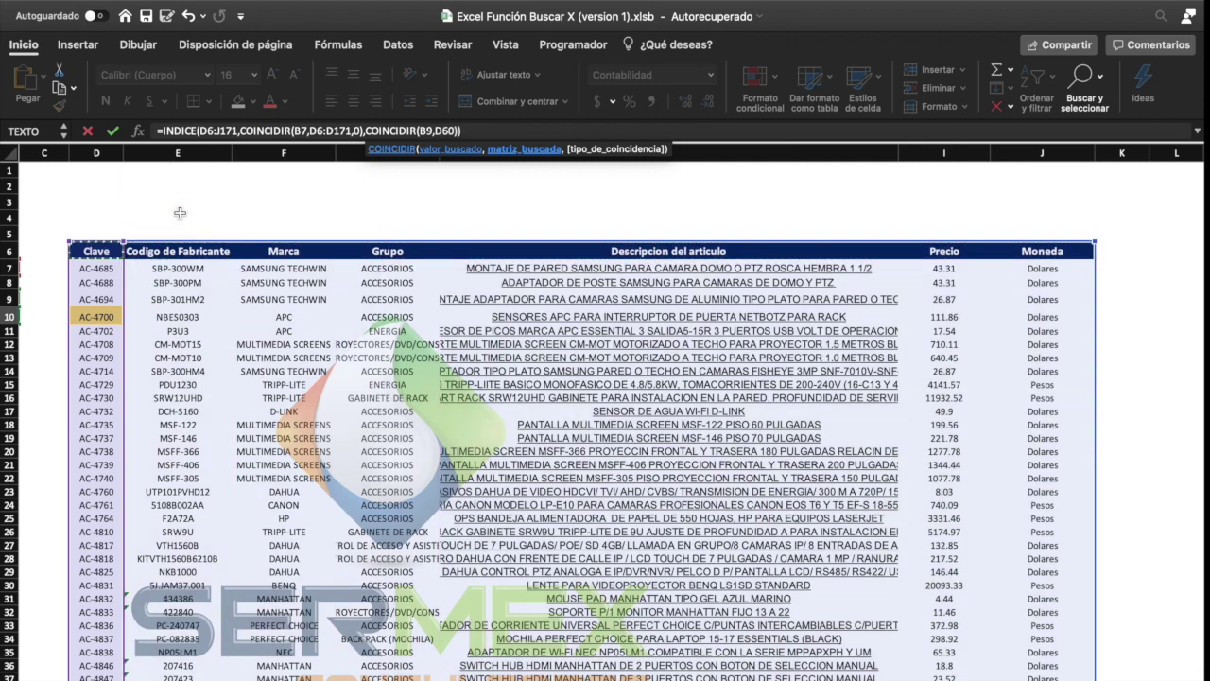
{"action": "key", "text": "Left"}
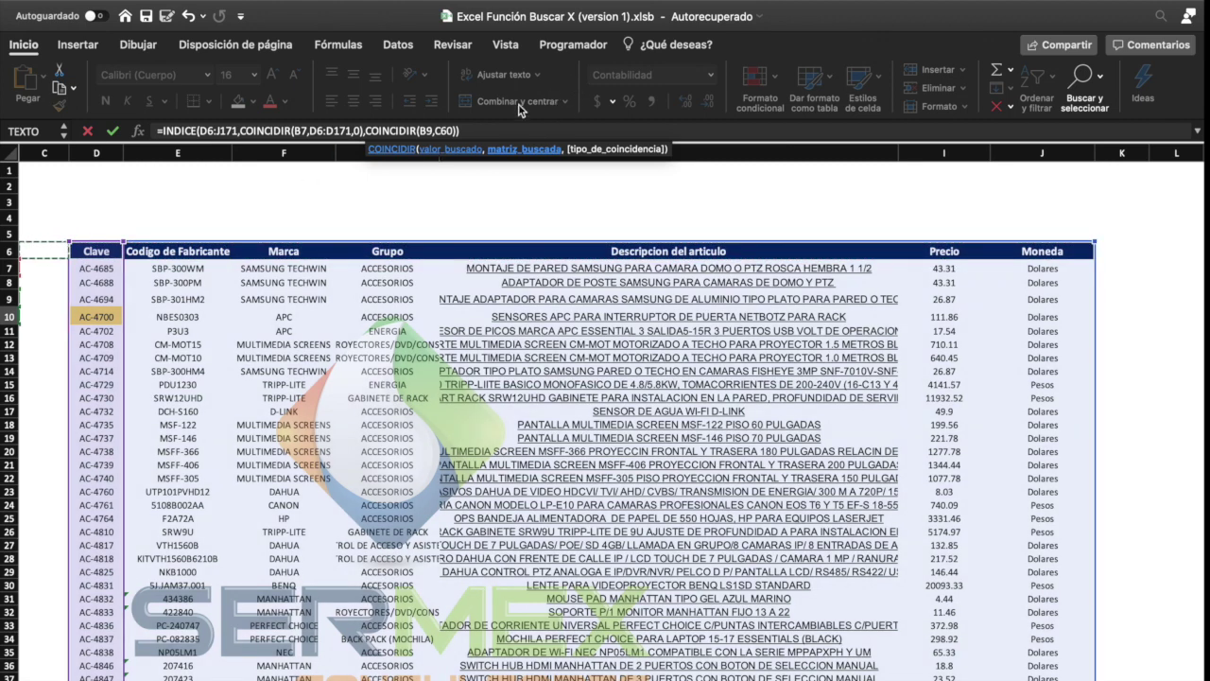
Set the header lookup range to D6:J6 so B10 returns SAMSUNG TECHWIN
{"action": "left_click", "coordinate": [434, 131]}
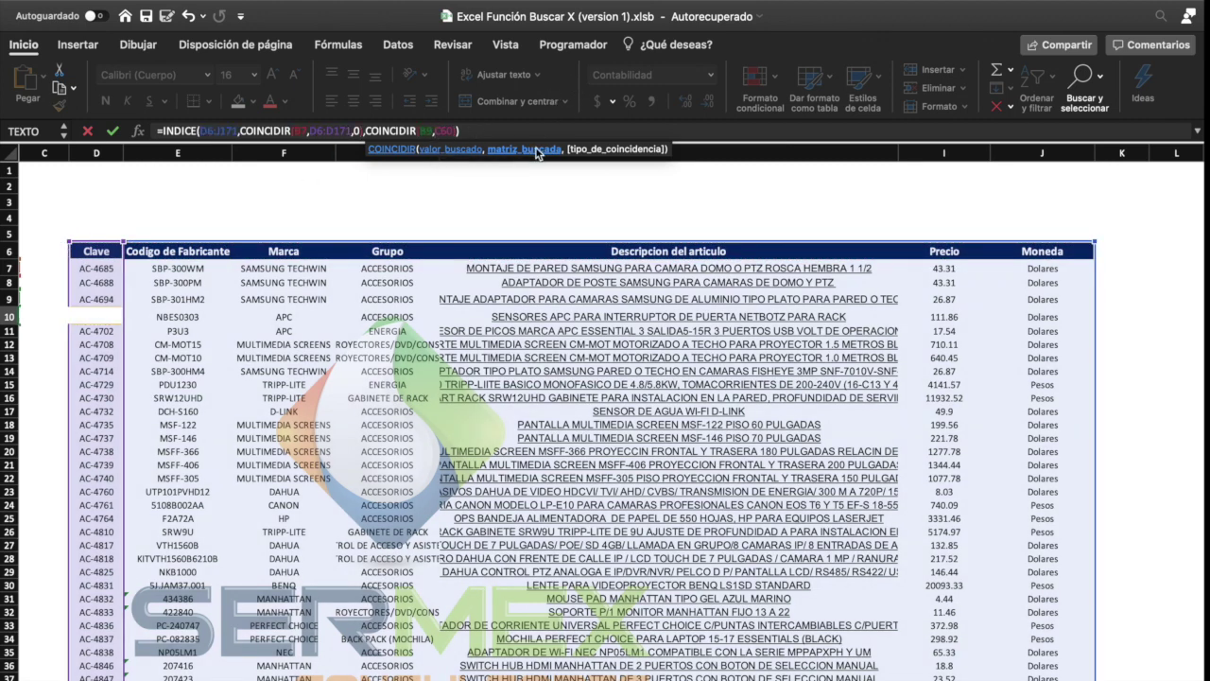
{"action": "type", "text": ","}
{"action": "key", "text": "Left"}
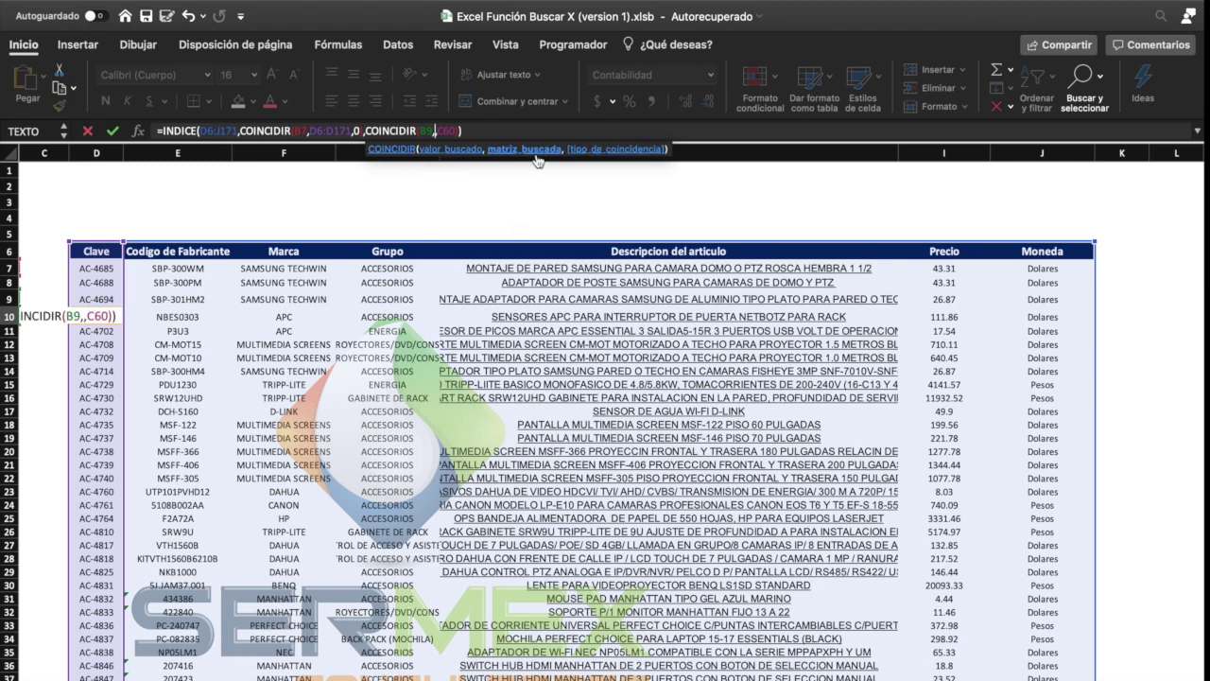
{"action": "left_click_drag", "start_coordinate": [95, 252], "coordinate": [1009, 250]}
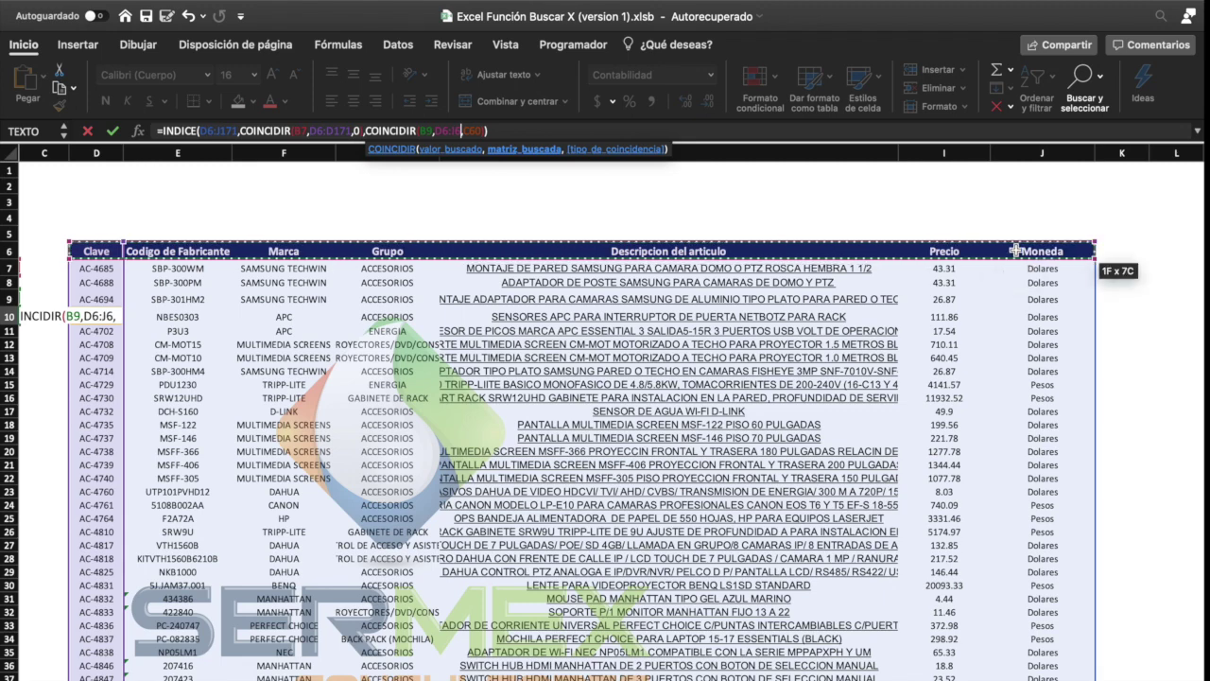
{"action": "left_click_drag", "start_coordinate": [1010, 250], "coordinate": [1012, 249]}
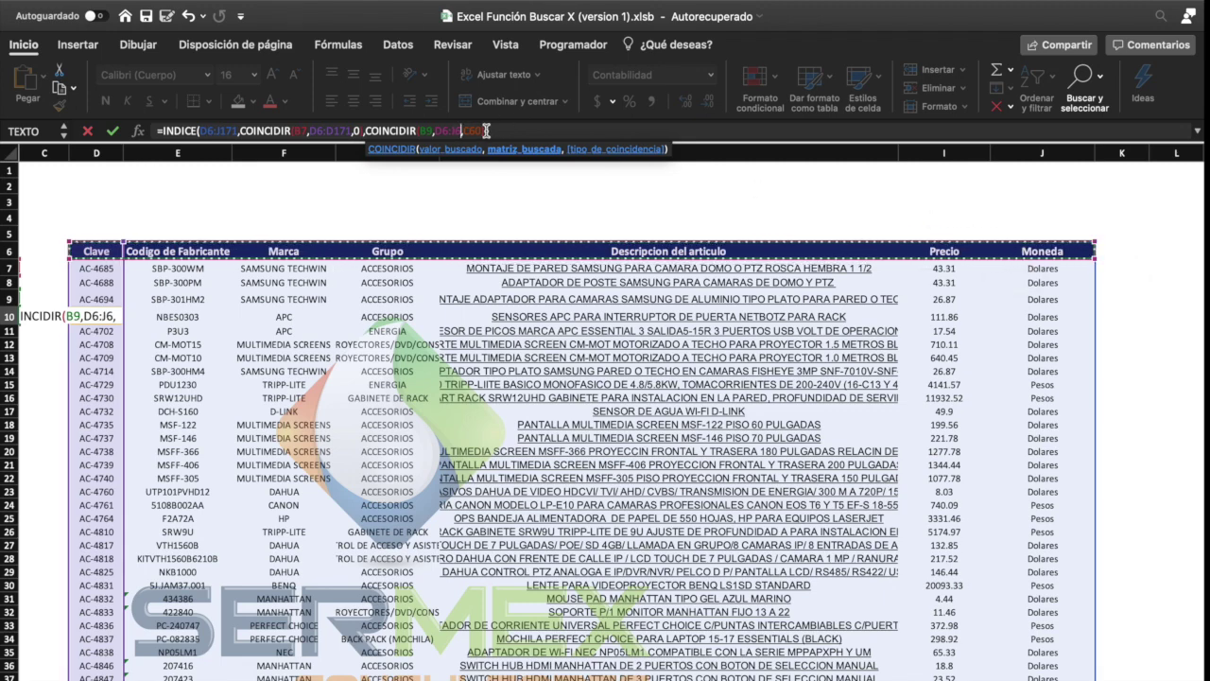
{"action": "key", "text": "Return"}
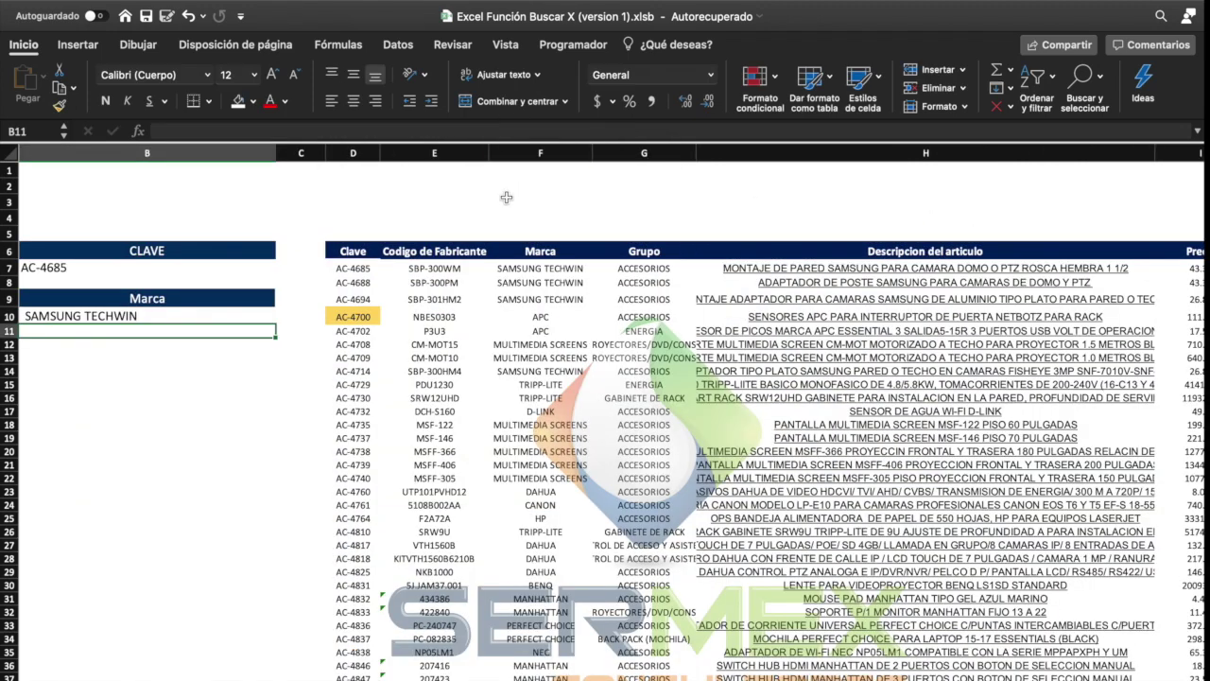
{"action": "left_click", "coordinate": [179, 317]}
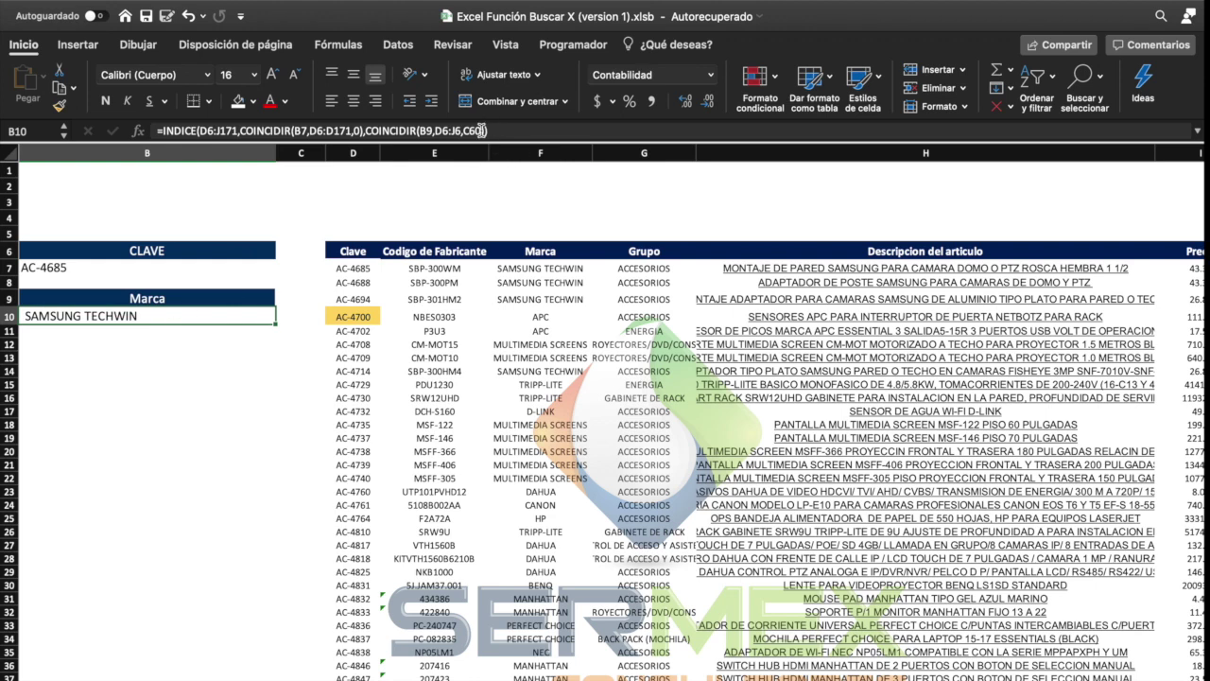
Replace the stray C60 match-type argument in the formula with 0 for exact match
{"action": "left_click", "coordinate": [481, 131]}
{"action": "key", "text": "BackSpace"}
{"action": "key", "text": "BackSpace"}
{"action": "key", "text": "BackSpace"}
{"action": "type", "text": "0"}
{"action": "key", "text": "Return"}
{"action": "left_click", "coordinate": [194, 349]}
Try the B9 field dropdown with Codigo de Fabricante, then Descripcion del articulo
{"action": "scroll", "coordinate": [193, 349], "scroll_direction": "left", "scroll_amount": 2}
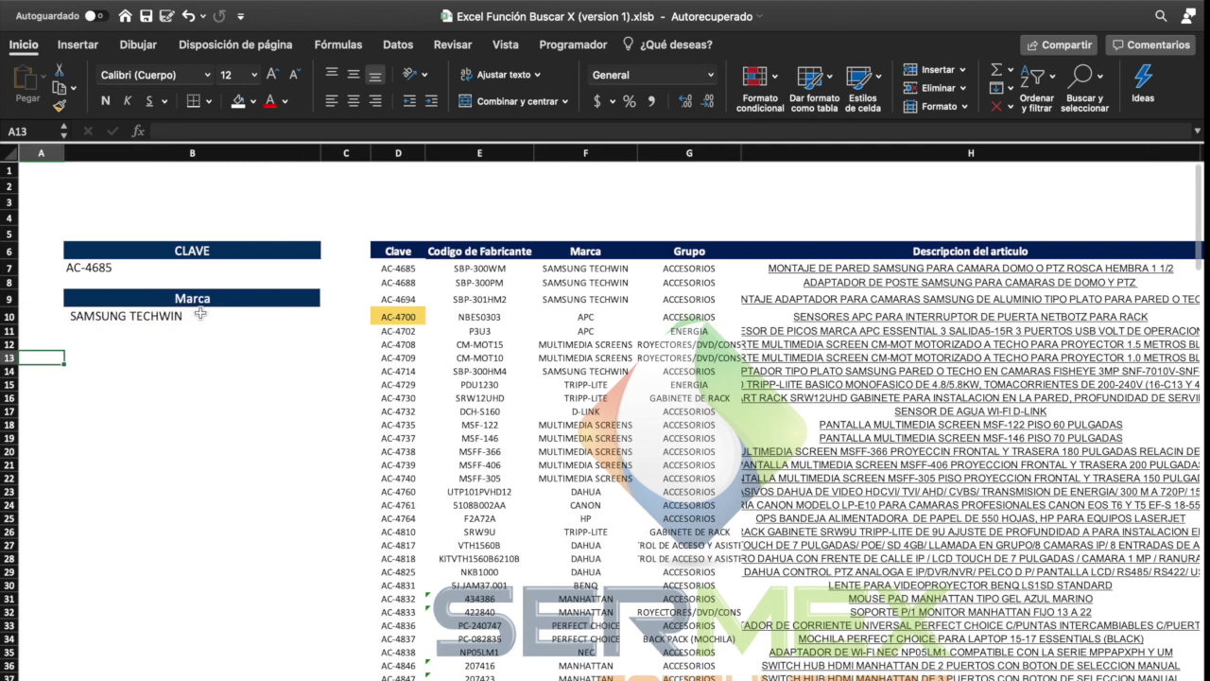
{"action": "left_click", "coordinate": [231, 298]}
{"action": "left_click", "coordinate": [326, 296]}
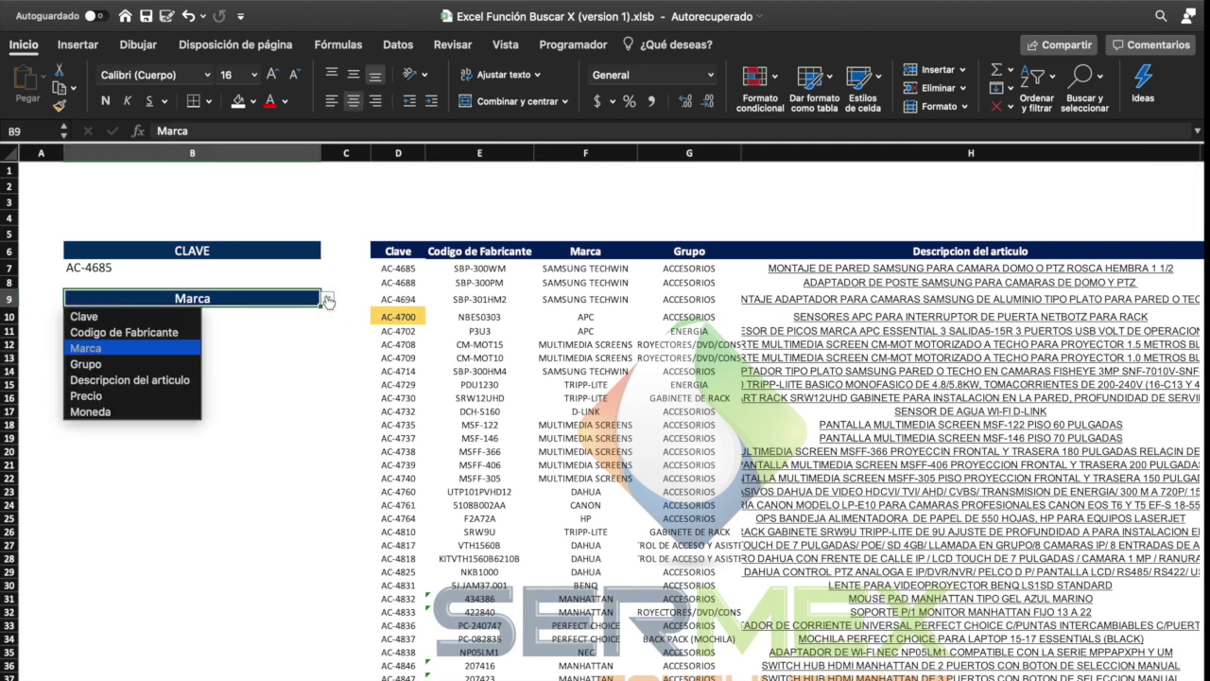
{"action": "left_click", "coordinate": [150, 332]}
{"action": "left_click", "coordinate": [189, 318]}
{"action": "left_click", "coordinate": [302, 299]}
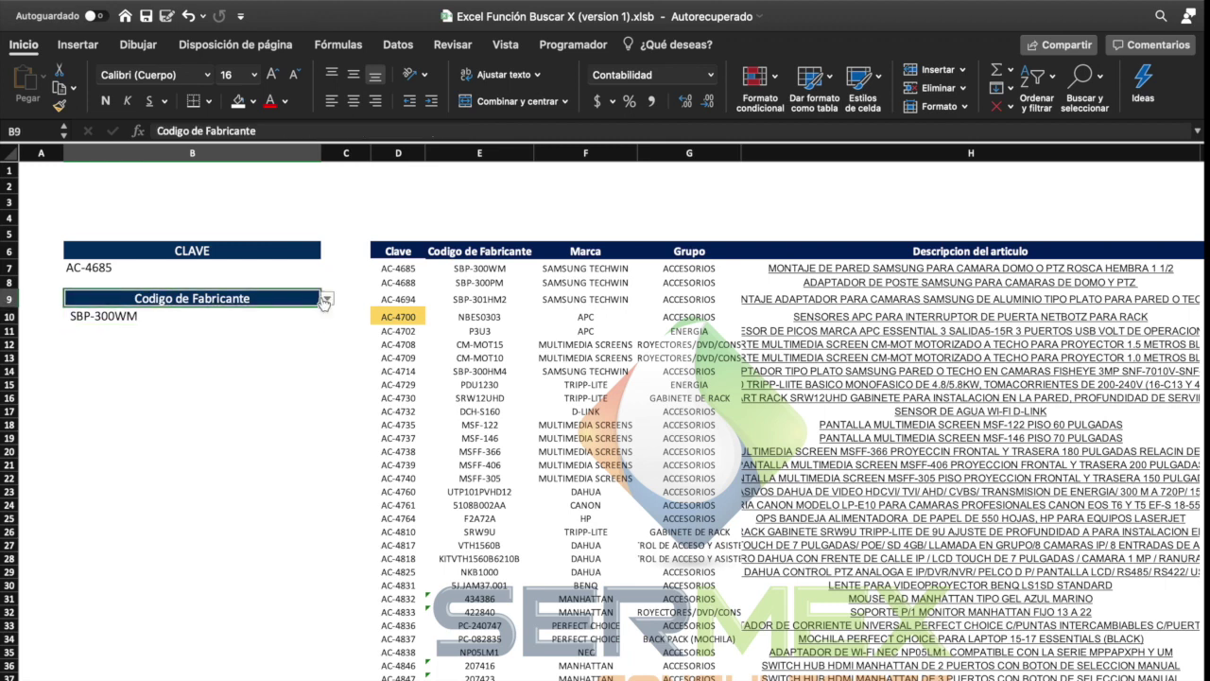
{"action": "left_click", "coordinate": [326, 298]}
{"action": "left_click", "coordinate": [131, 380]}
Choose key AC-4702 in B7 and field Codigo de Fabricante in B9
{"action": "left_click", "coordinate": [234, 269]}
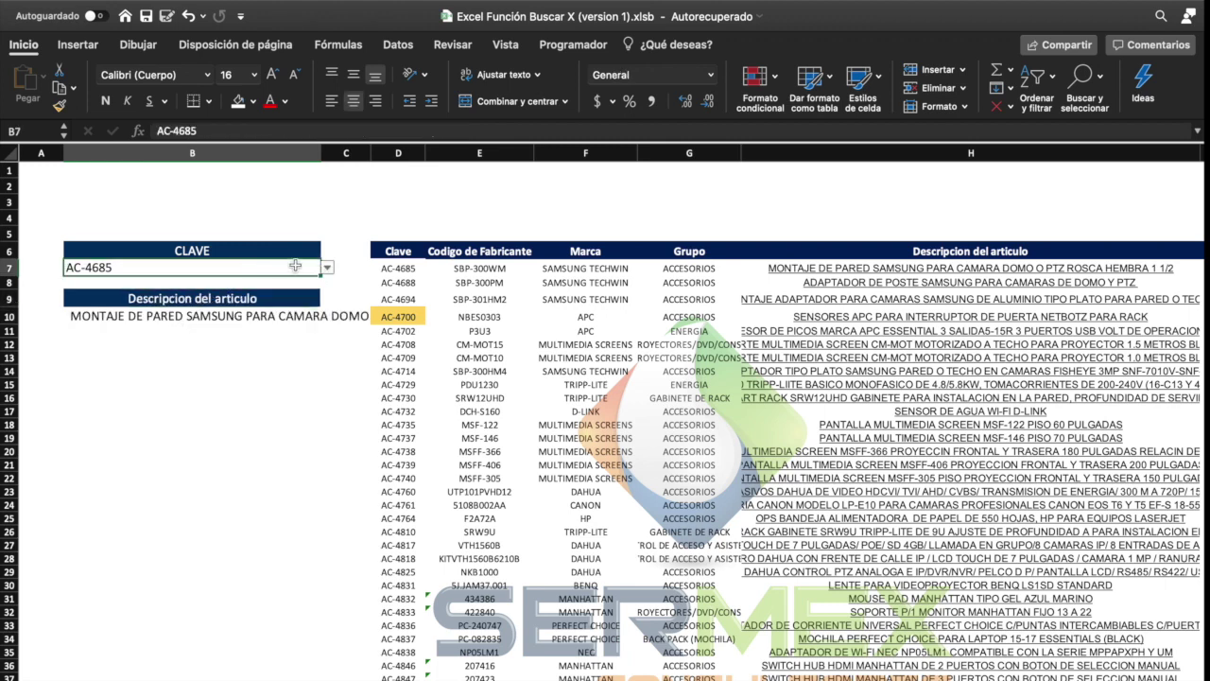
{"action": "left_click", "coordinate": [326, 267]}
{"action": "left_click", "coordinate": [95, 349]}
{"action": "left_click", "coordinate": [218, 359]}
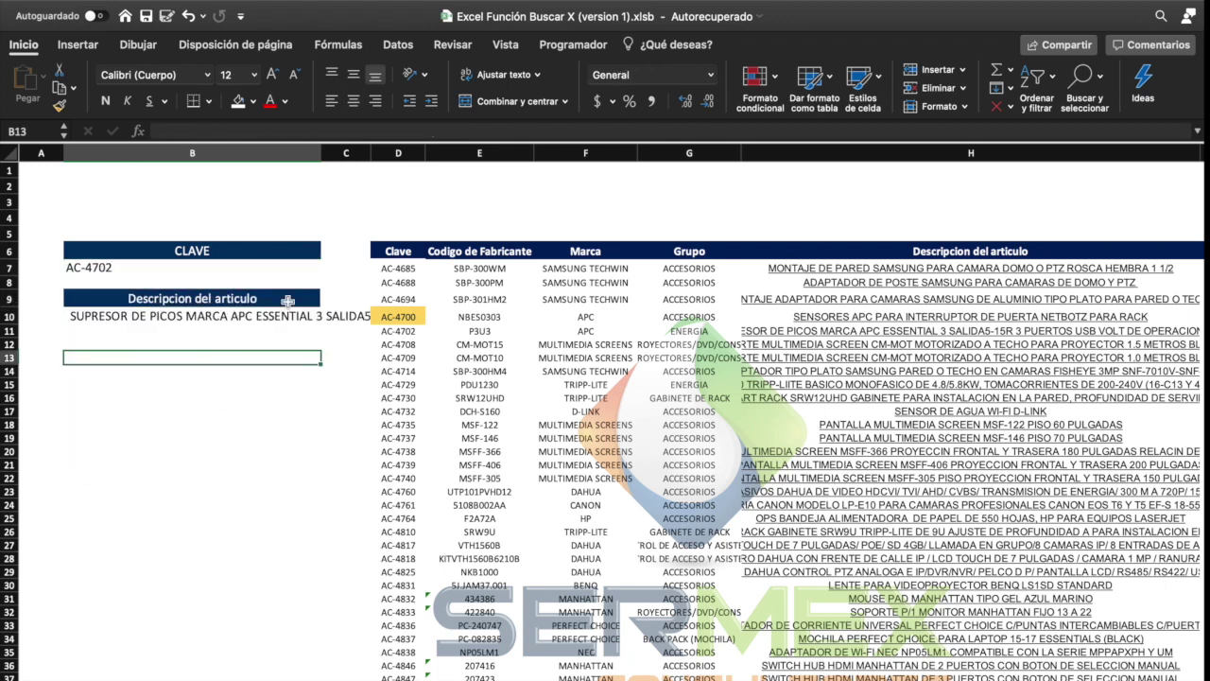
{"action": "left_click", "coordinate": [288, 316]}
{"action": "left_click", "coordinate": [311, 299]}
{"action": "left_click", "coordinate": [327, 298]}
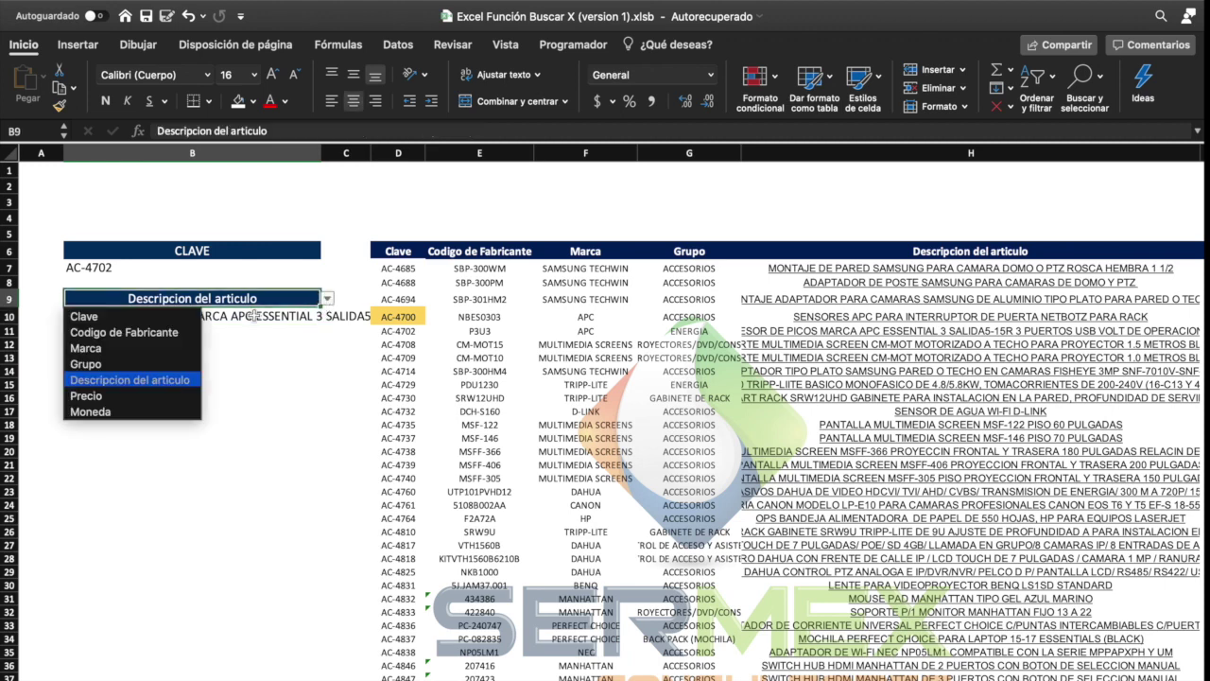
{"action": "left_click", "coordinate": [117, 335]}
{"action": "left_click", "coordinate": [252, 357]}
Check B10's formula, then enlarge its P3U3 result to 24 pt
{"action": "left_click", "coordinate": [217, 322]}
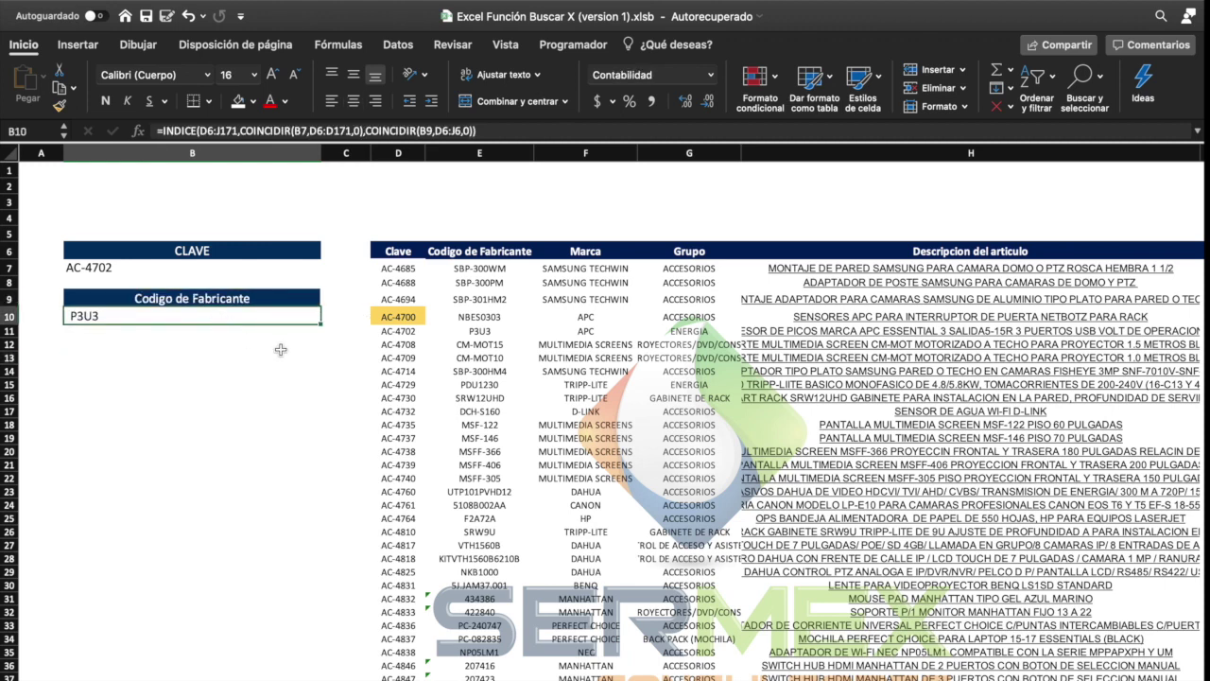
{"action": "left_click", "coordinate": [369, 132]}
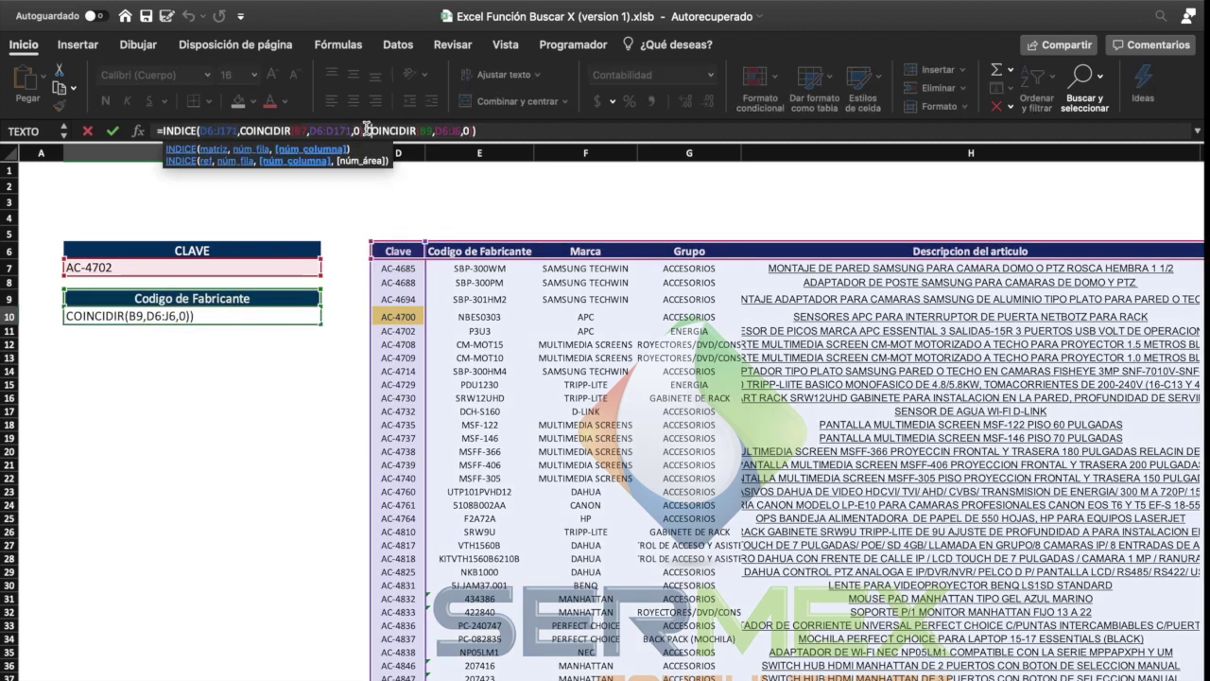
{"action": "key", "text": "Escape"}
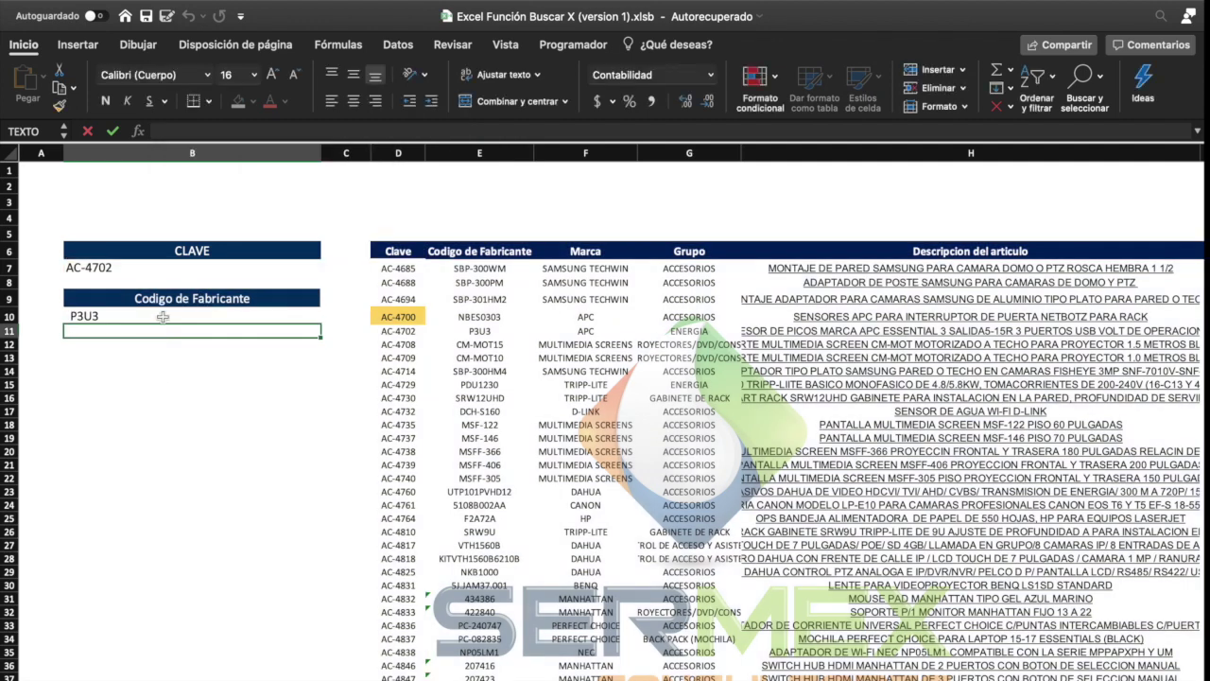
{"action": "left_click", "coordinate": [273, 79]}
{"action": "left_click", "coordinate": [272, 79]}
{"action": "left_click", "coordinate": [272, 80]}
{"action": "left_click", "coordinate": [272, 80]}
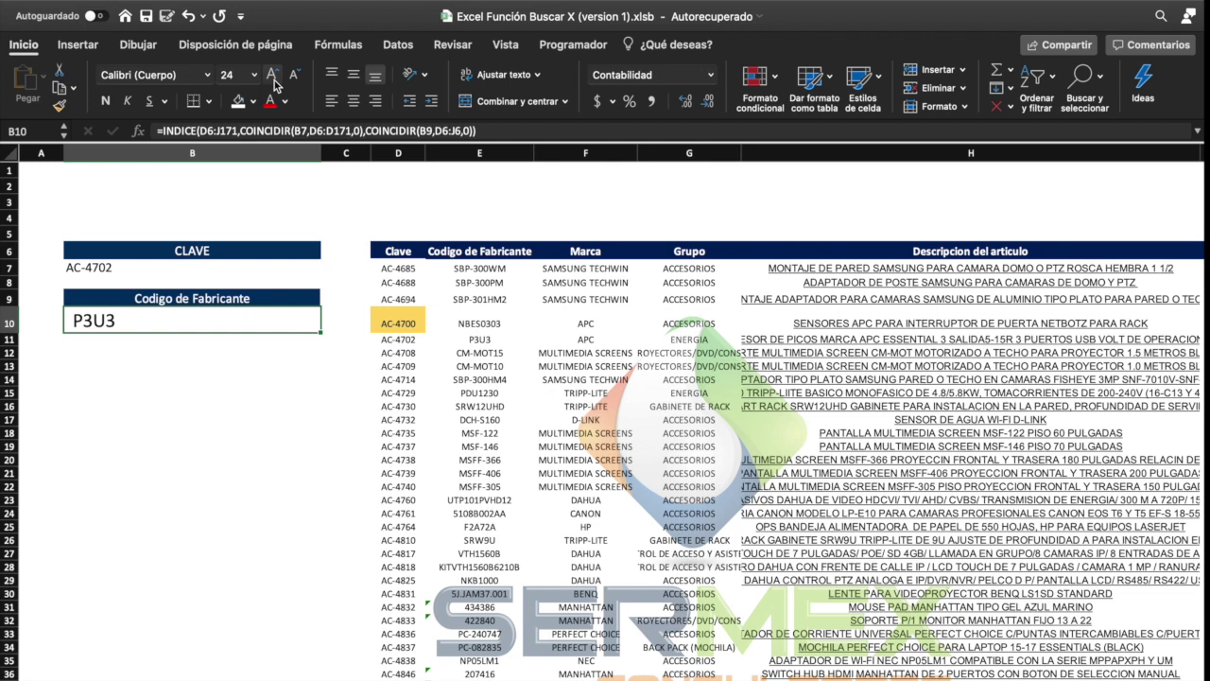
Walk through B10's INDICE arguments D6:J171, COINCIDIR(B7,D6:D171,0) and COINCIDIR(B9,D6:J6,0), then commit it
{"action": "key", "text": "F2"}
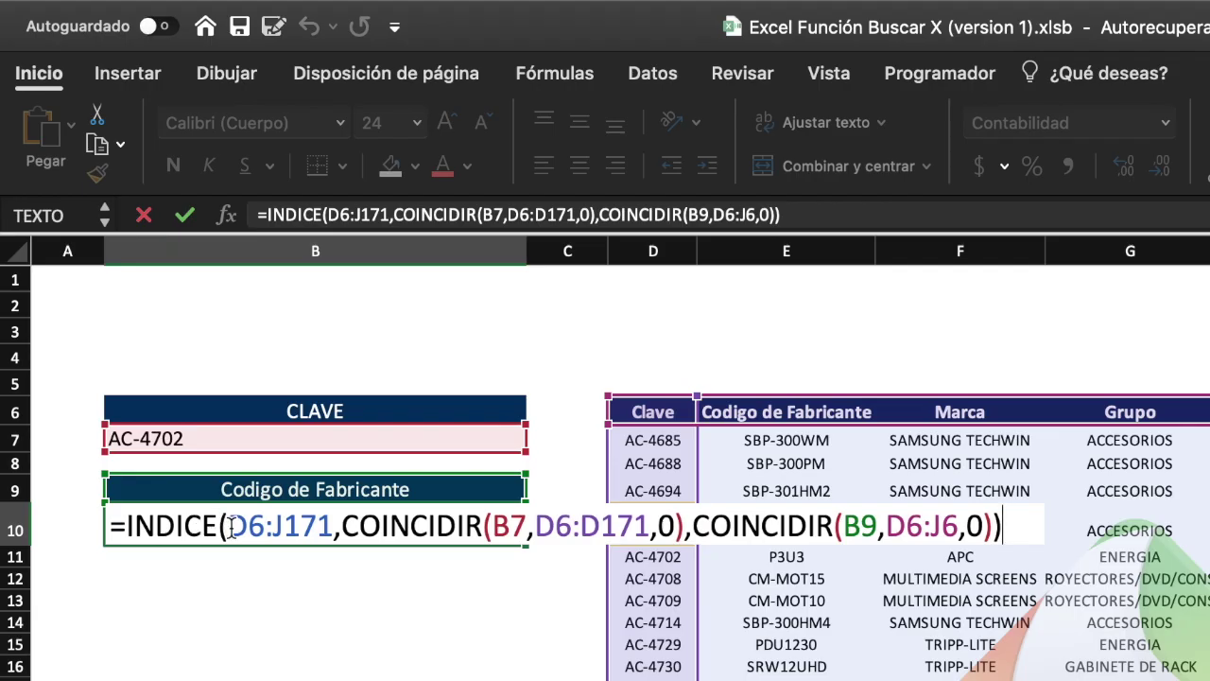
{"action": "left_click_drag", "start_coordinate": [227, 523], "coordinate": [329, 521]}
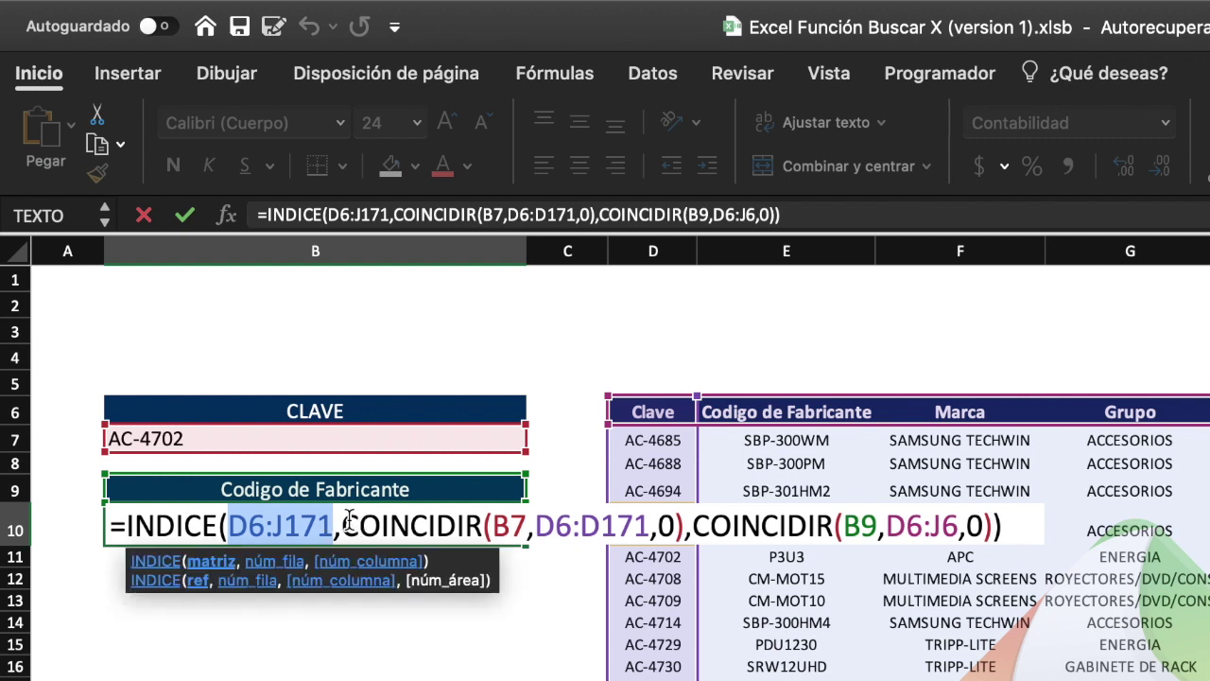
{"action": "left_click_drag", "start_coordinate": [343, 523], "coordinate": [529, 531]}
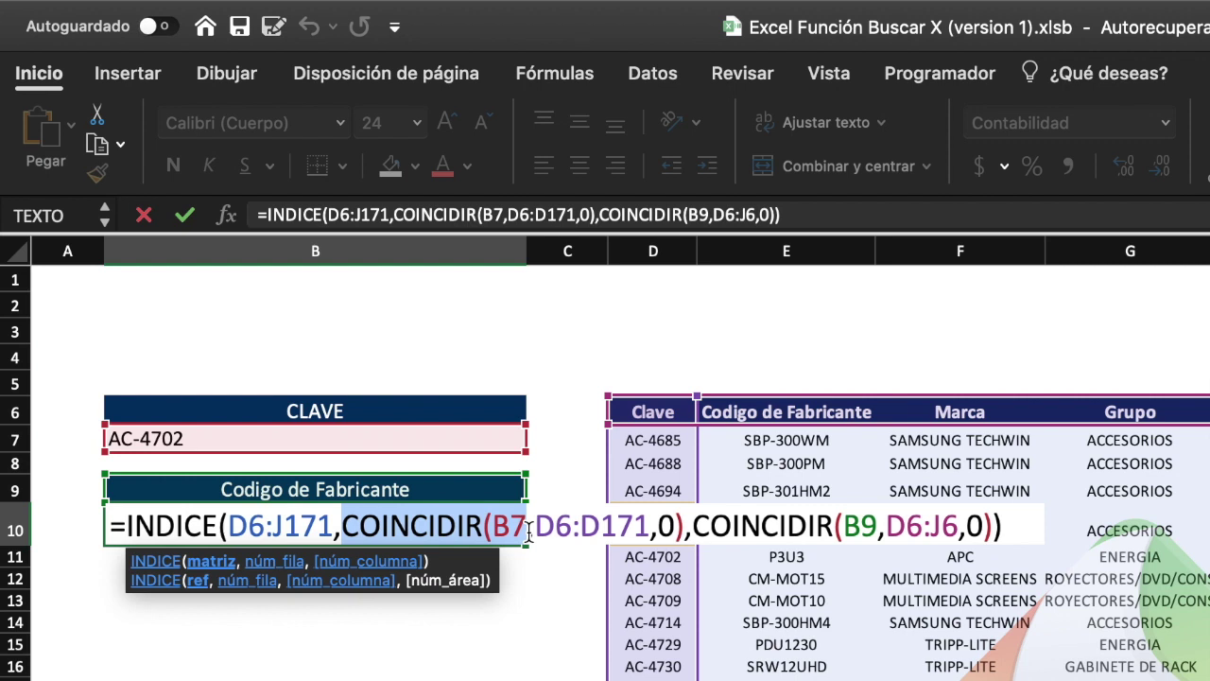
{"action": "left_click_drag", "start_coordinate": [535, 526], "coordinate": [651, 526]}
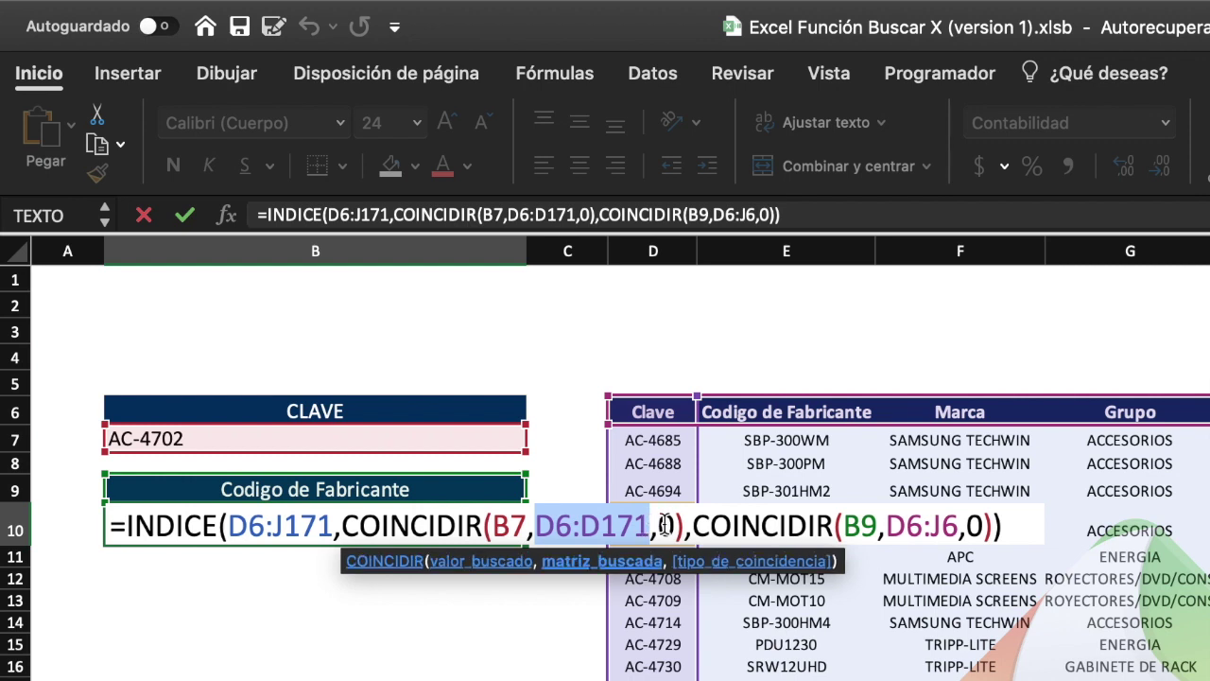
{"action": "left_click_drag", "start_coordinate": [658, 526], "coordinate": [675, 526]}
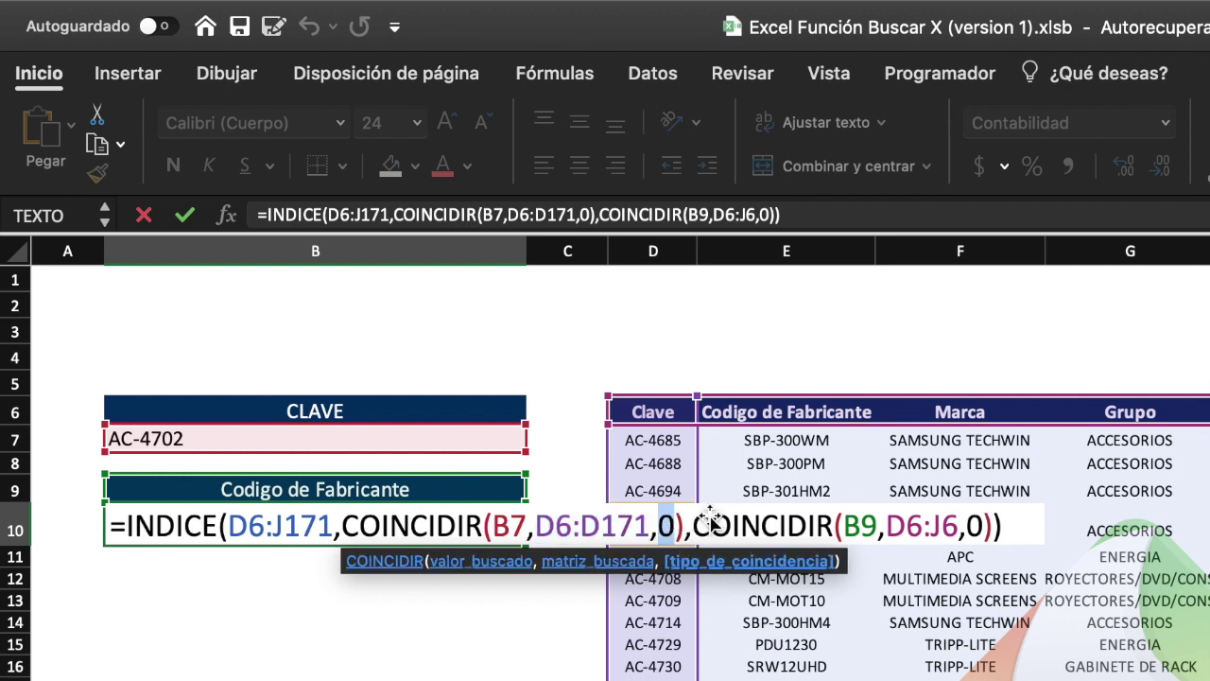
{"action": "left_click", "coordinate": [699, 523]}
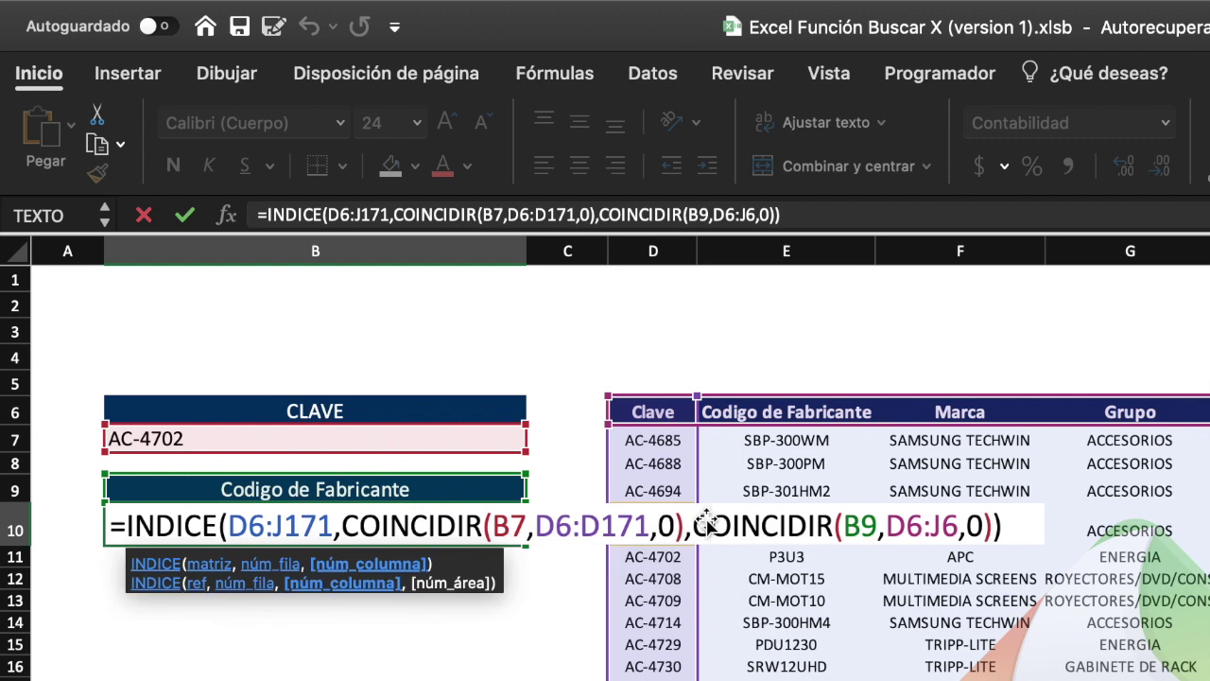
{"action": "left_click_drag", "start_coordinate": [696, 522], "coordinate": [878, 523]}
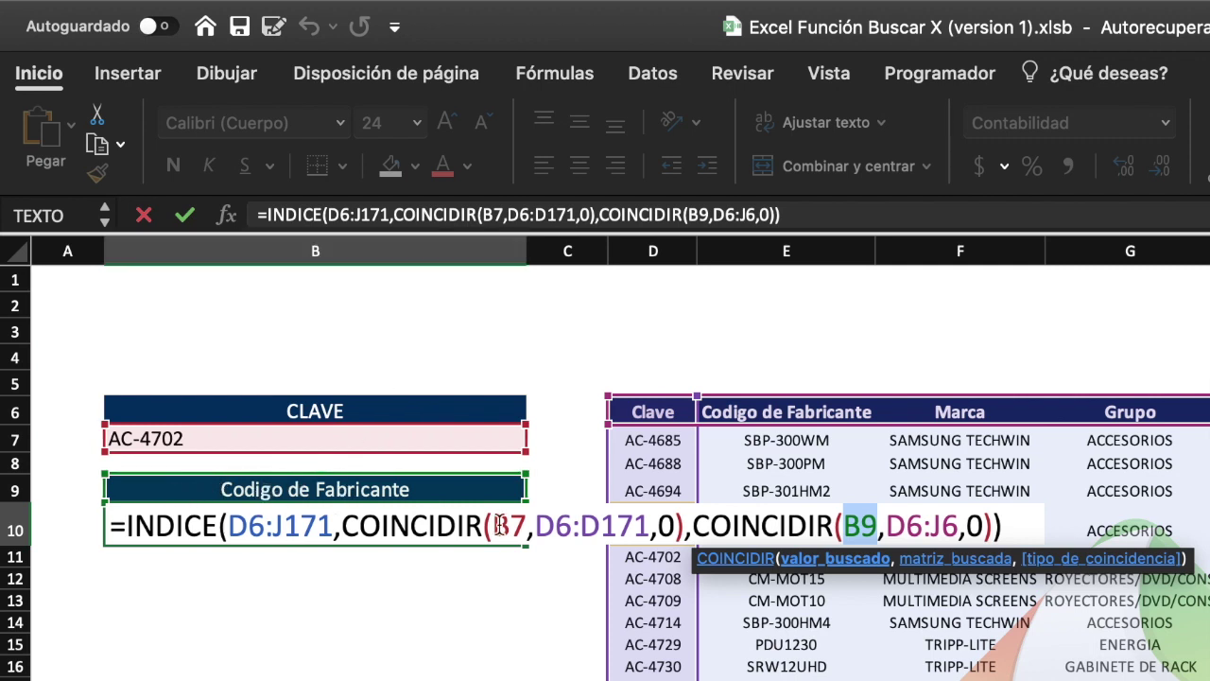
{"action": "left_click_drag", "start_coordinate": [886, 525], "coordinate": [960, 524]}
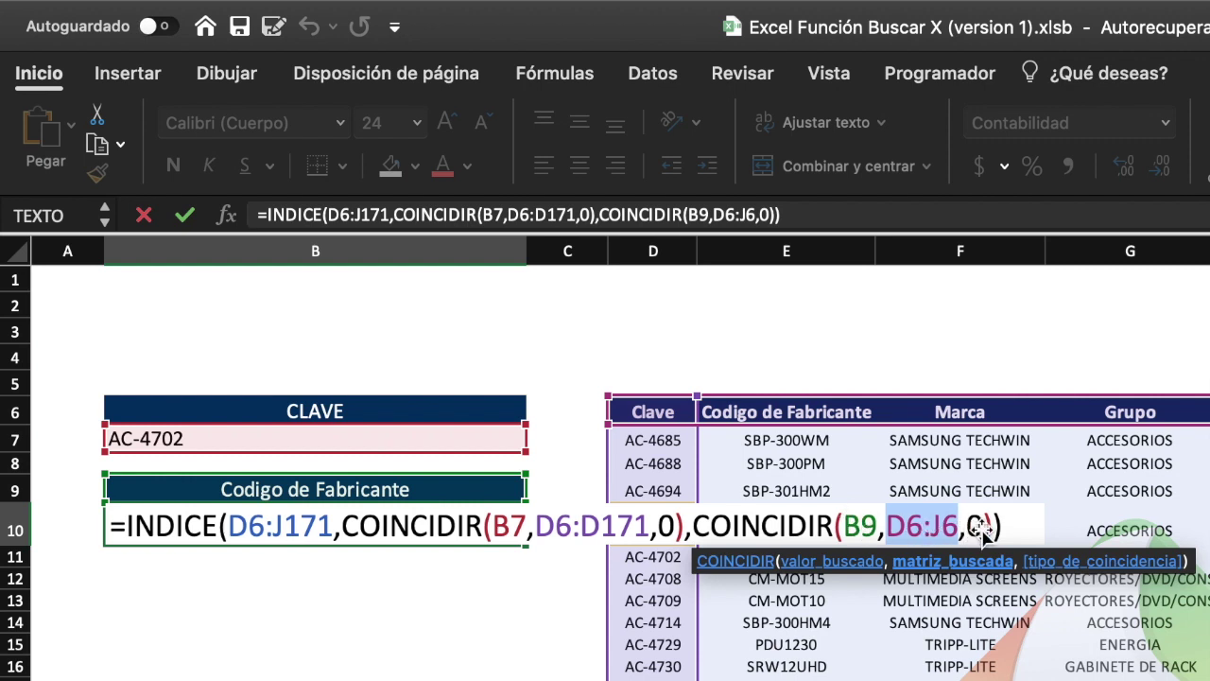
{"action": "left_click", "coordinate": [981, 530]}
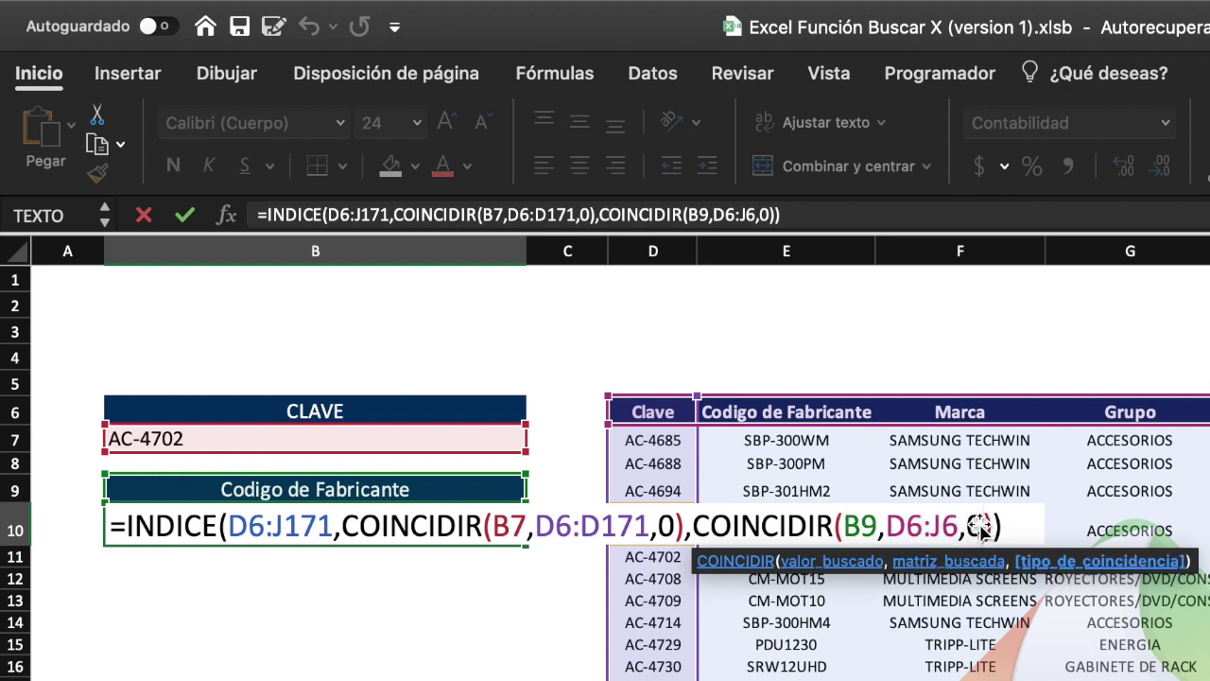
{"action": "key", "text": "Return"}
{"action": "left_click", "coordinate": [335, 520]}
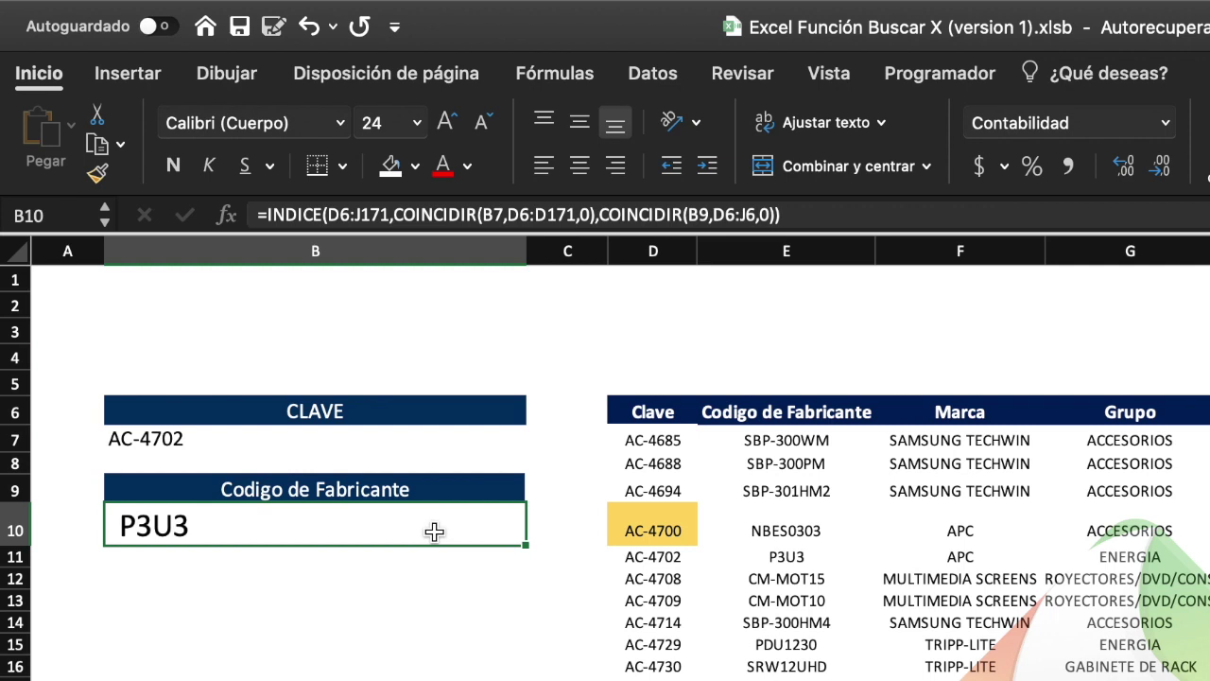
Point out key cell B7, B10's formula and the CLAVE header, then go to the practice-table sheet
{"action": "left_click", "coordinate": [219, 435]}
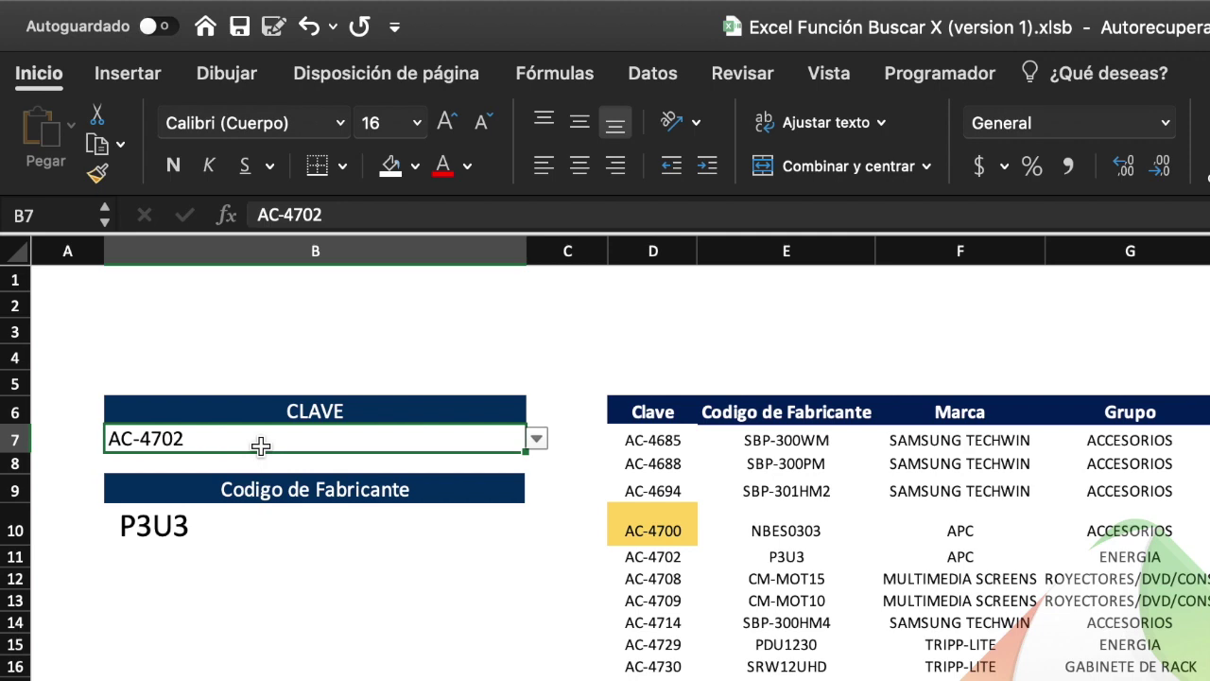
{"action": "left_click", "coordinate": [312, 525]}
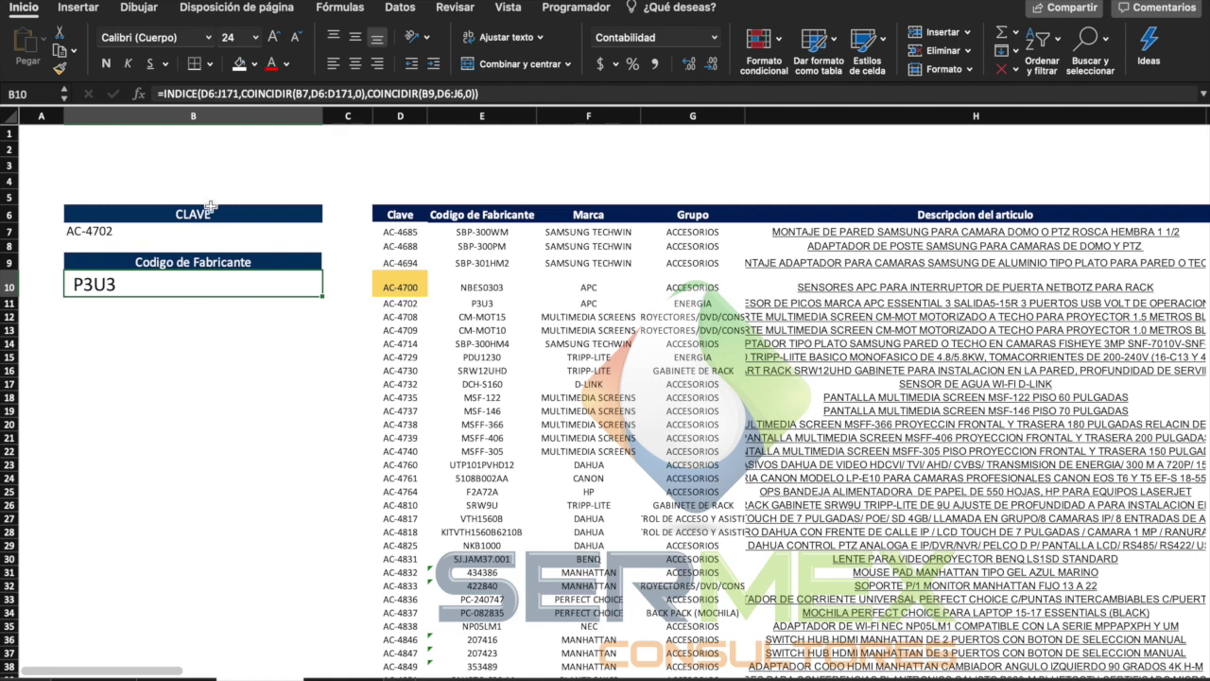
{"action": "left_click_drag", "start_coordinate": [210, 206], "coordinate": [270, 245]}
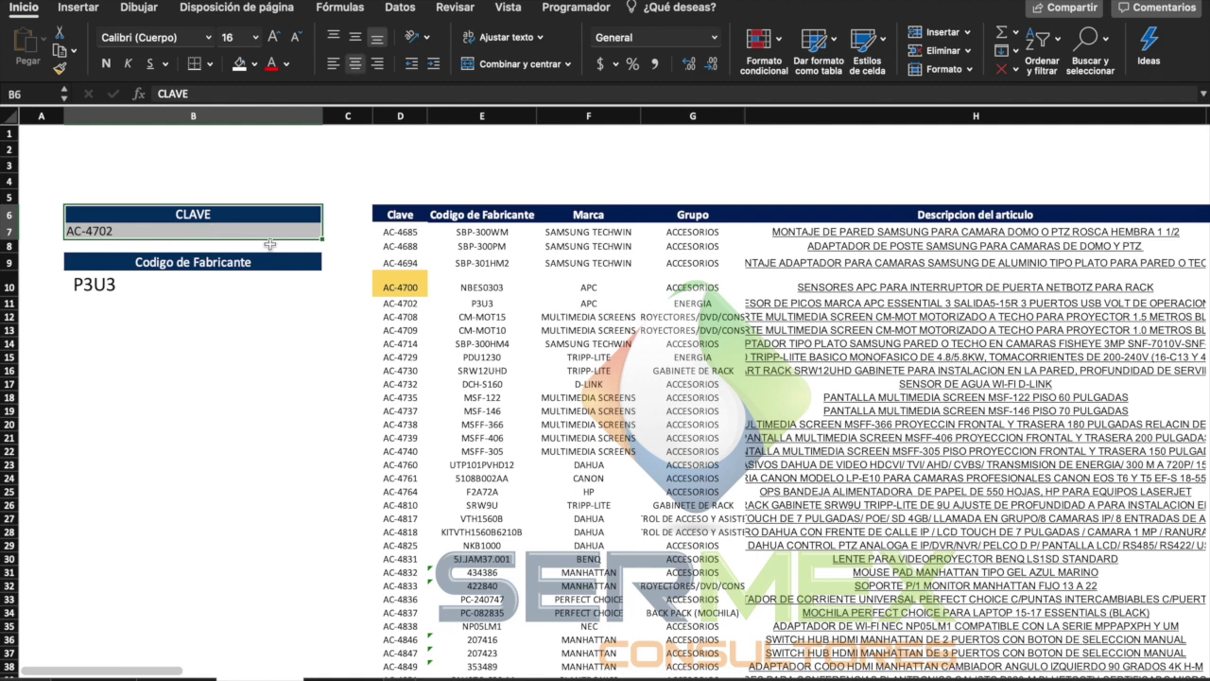
{"action": "left_click", "coordinate": [256, 162]}
{"action": "left_click", "coordinate": [129, 238]}
{"action": "left_click", "coordinate": [158, 215]}
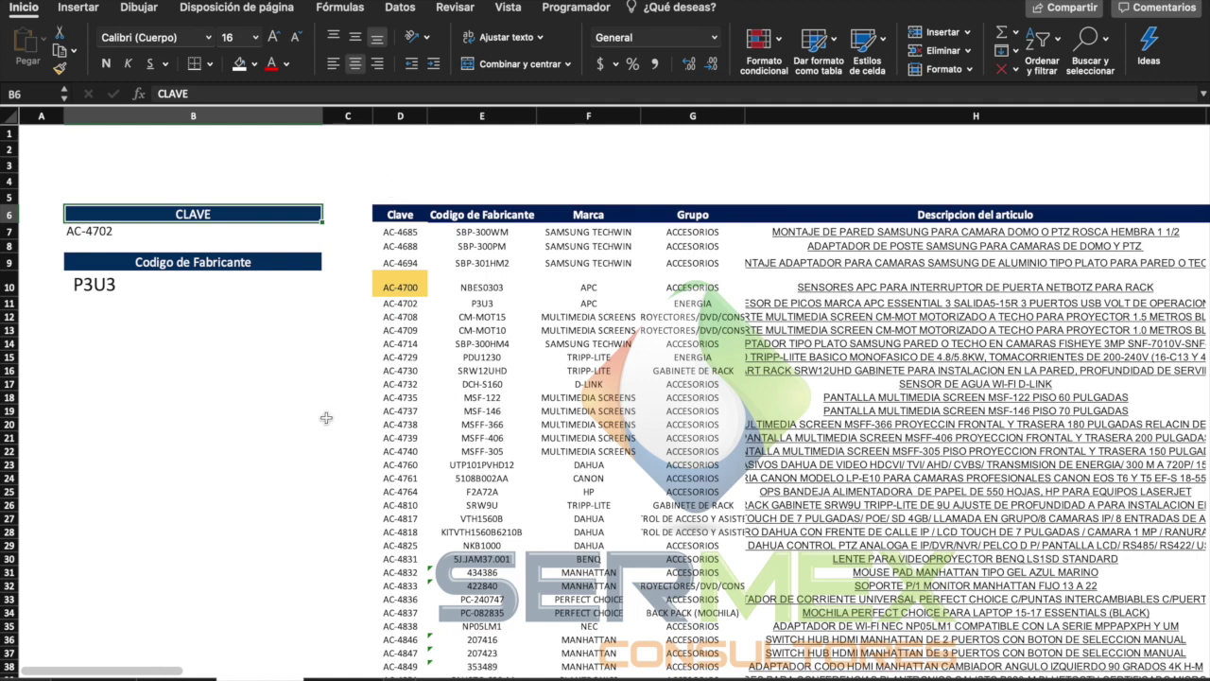
{"action": "left_click", "coordinate": [343, 674]}
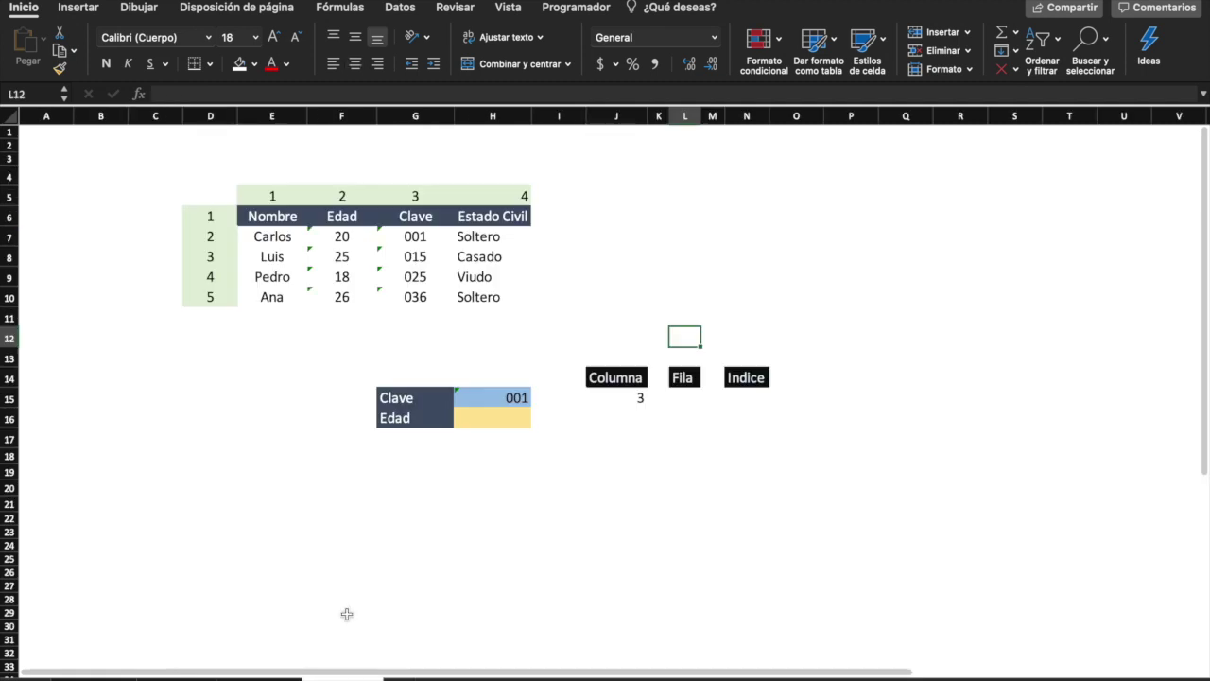
Delete the value 3 from the cell under Columna
{"action": "left_click_drag", "start_coordinate": [213, 178], "coordinate": [510, 302]}
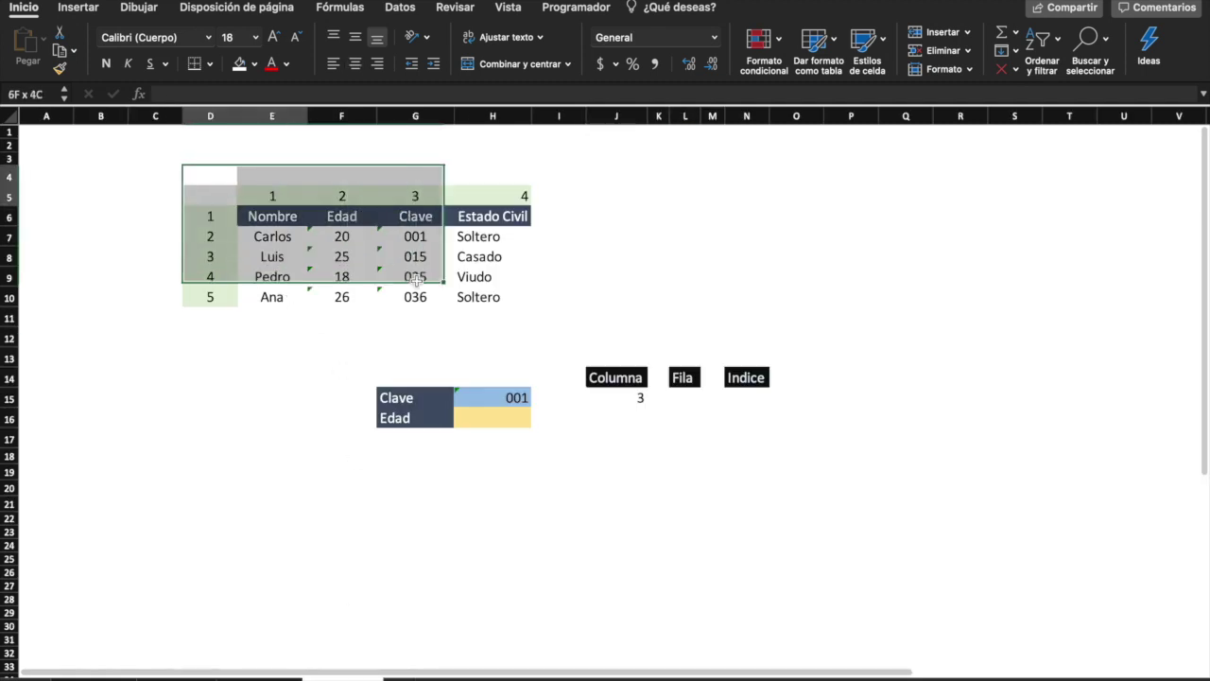
{"action": "left_click", "coordinate": [595, 259]}
{"action": "left_click", "coordinate": [611, 399]}
{"action": "key", "text": "Delete"}
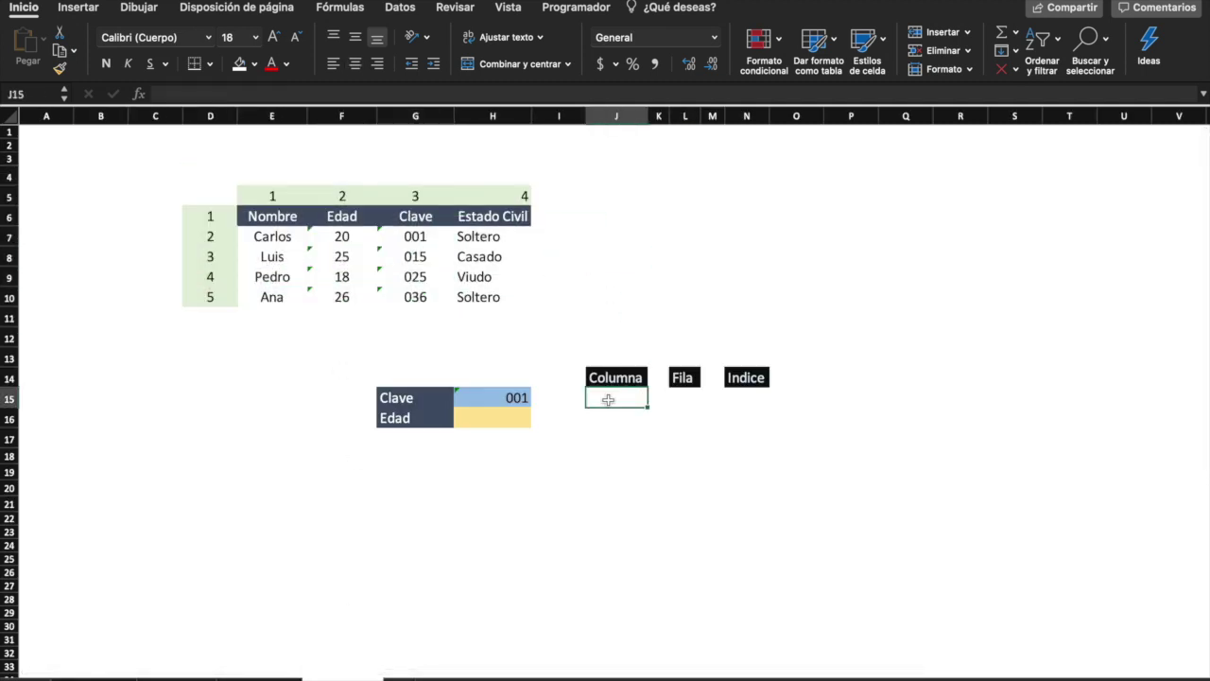
{"action": "left_click", "coordinate": [691, 268]}
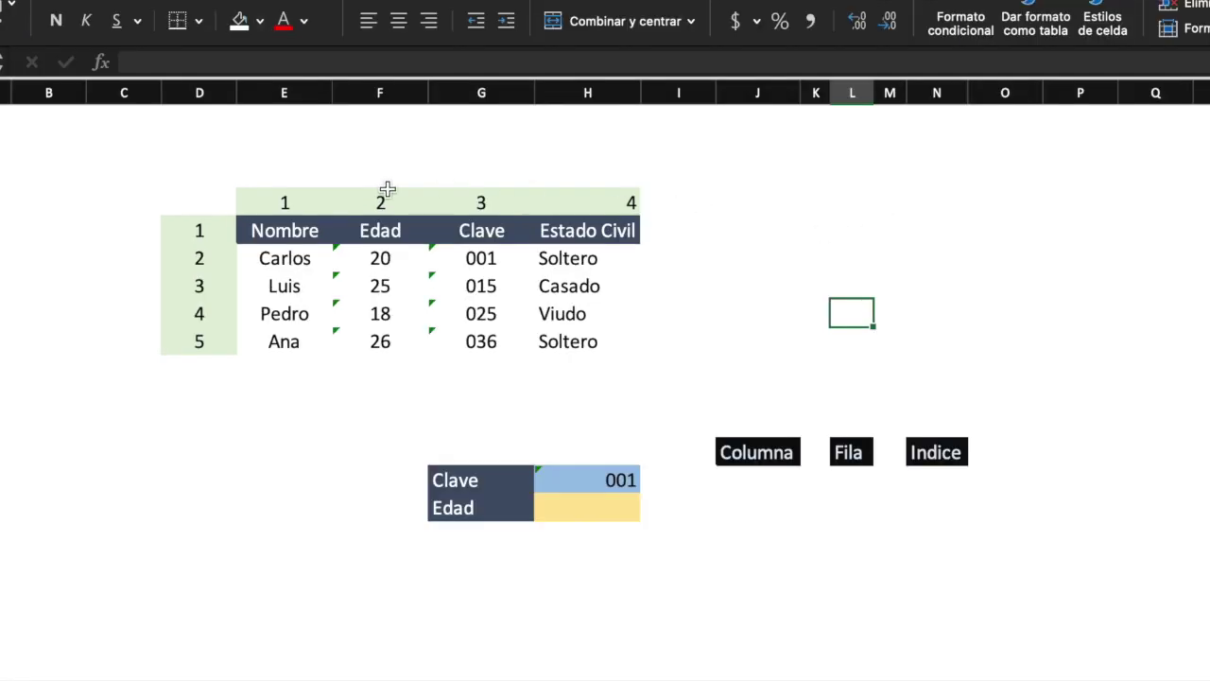
Highlight the column numbers 1–4 and row numbers 1–5 around the practice table
{"action": "left_click_drag", "start_coordinate": [271, 197], "coordinate": [503, 198]}
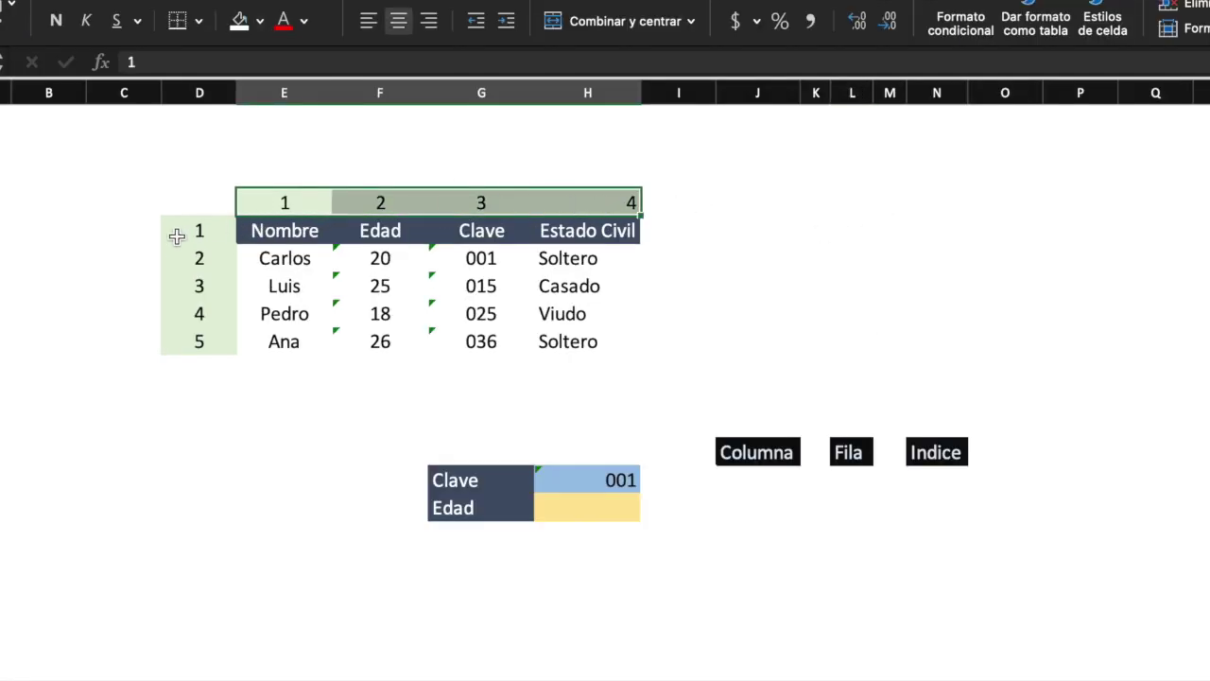
{"action": "left_click_drag", "start_coordinate": [179, 232], "coordinate": [197, 337]}
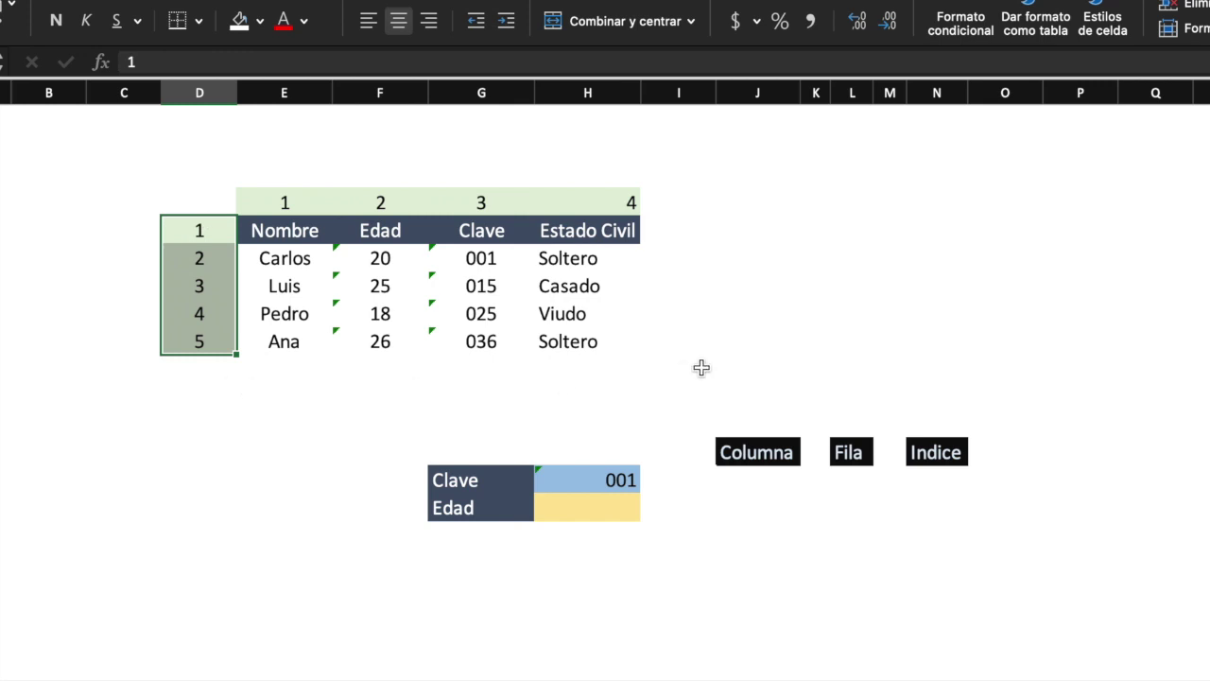
{"action": "left_click", "coordinate": [720, 481]}
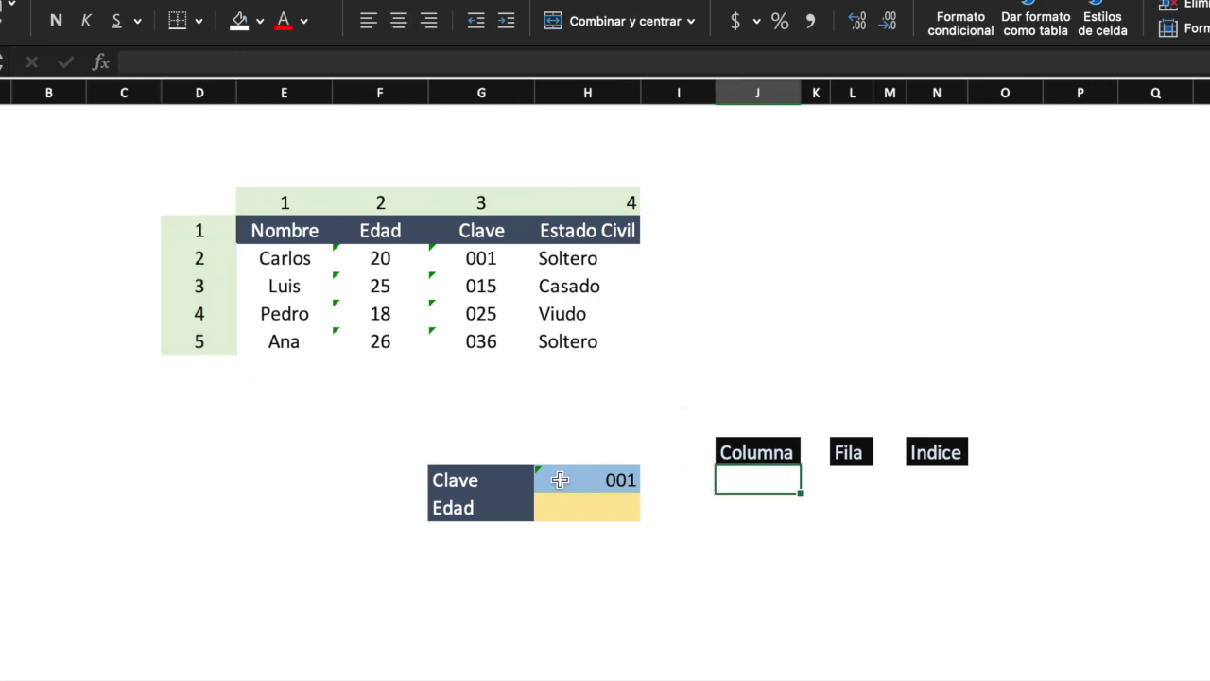
{"action": "left_click", "coordinate": [507, 481]}
{"action": "left_click", "coordinate": [544, 482]}
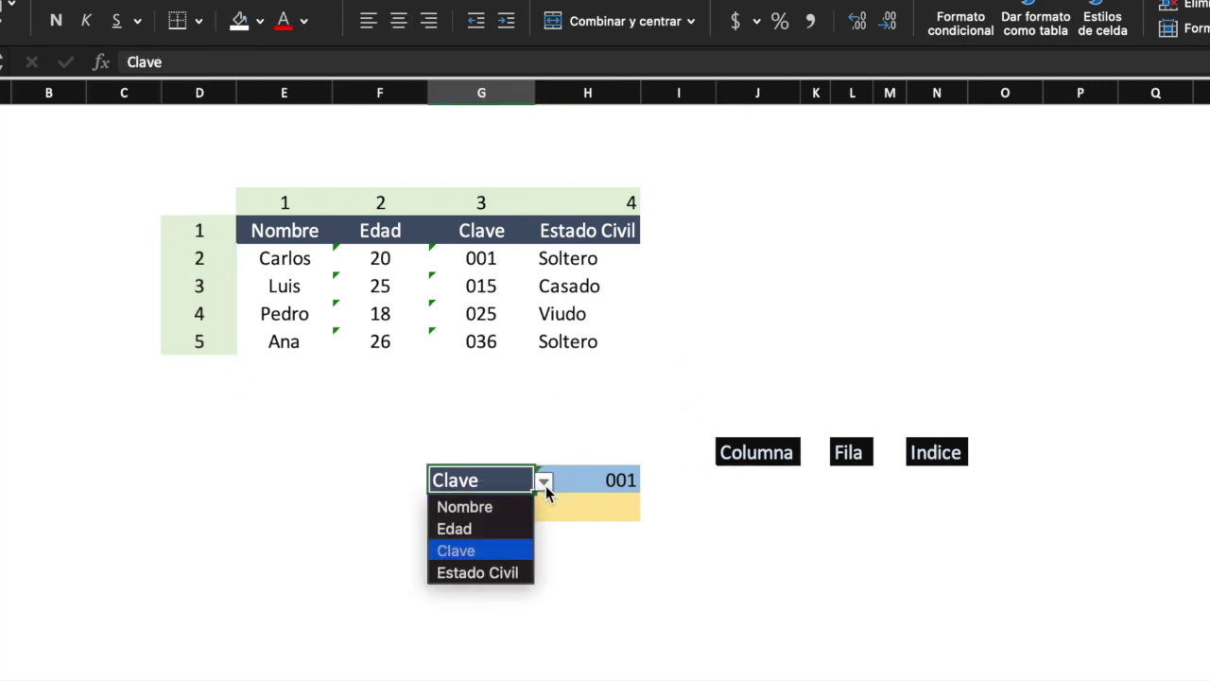
{"action": "left_click", "coordinate": [522, 506]}
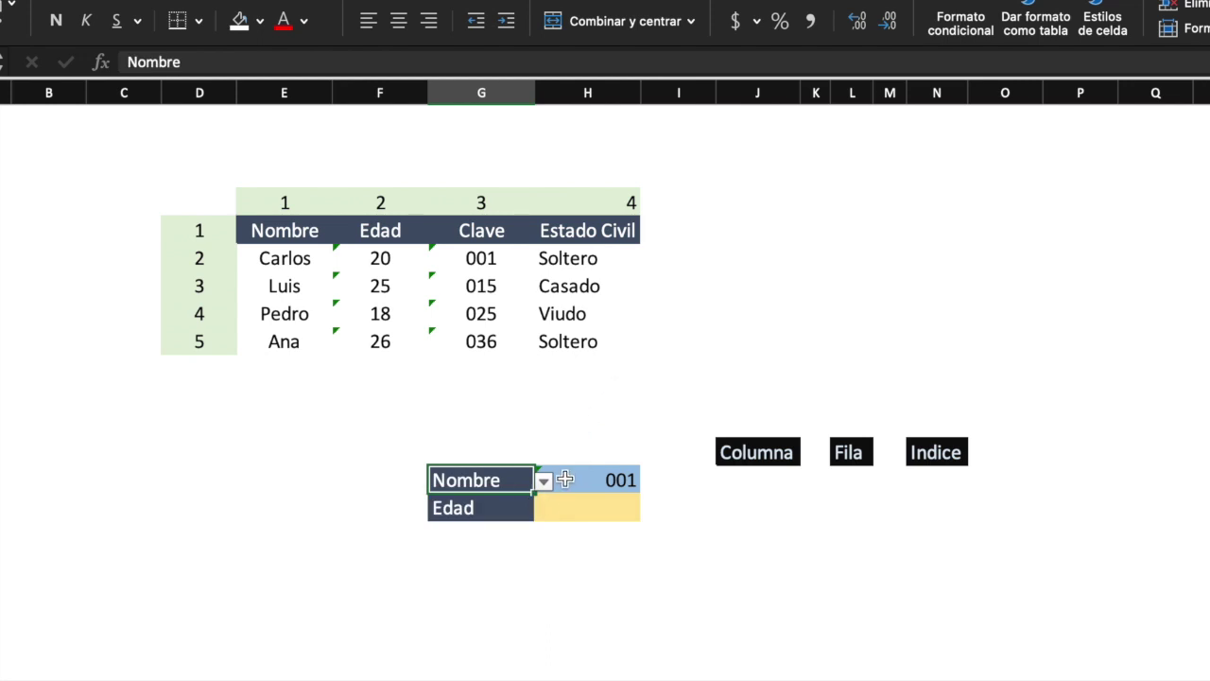
{"action": "left_click", "coordinate": [544, 481]}
{"action": "left_click", "coordinate": [478, 529]}
{"action": "left_click", "coordinate": [544, 481]}
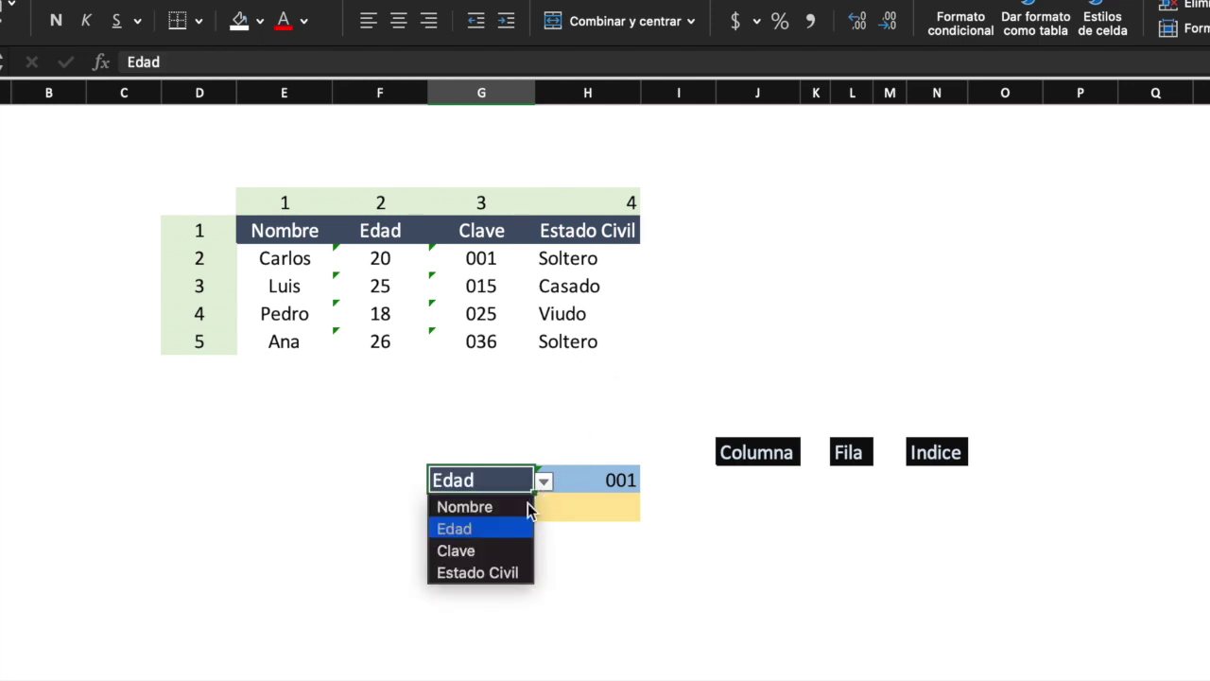
{"action": "left_click", "coordinate": [477, 551]}
{"action": "left_click", "coordinate": [544, 482]}
{"action": "left_click", "coordinate": [483, 572]}
{"action": "left_click", "coordinate": [544, 482]}
{"action": "left_click", "coordinate": [511, 503]}
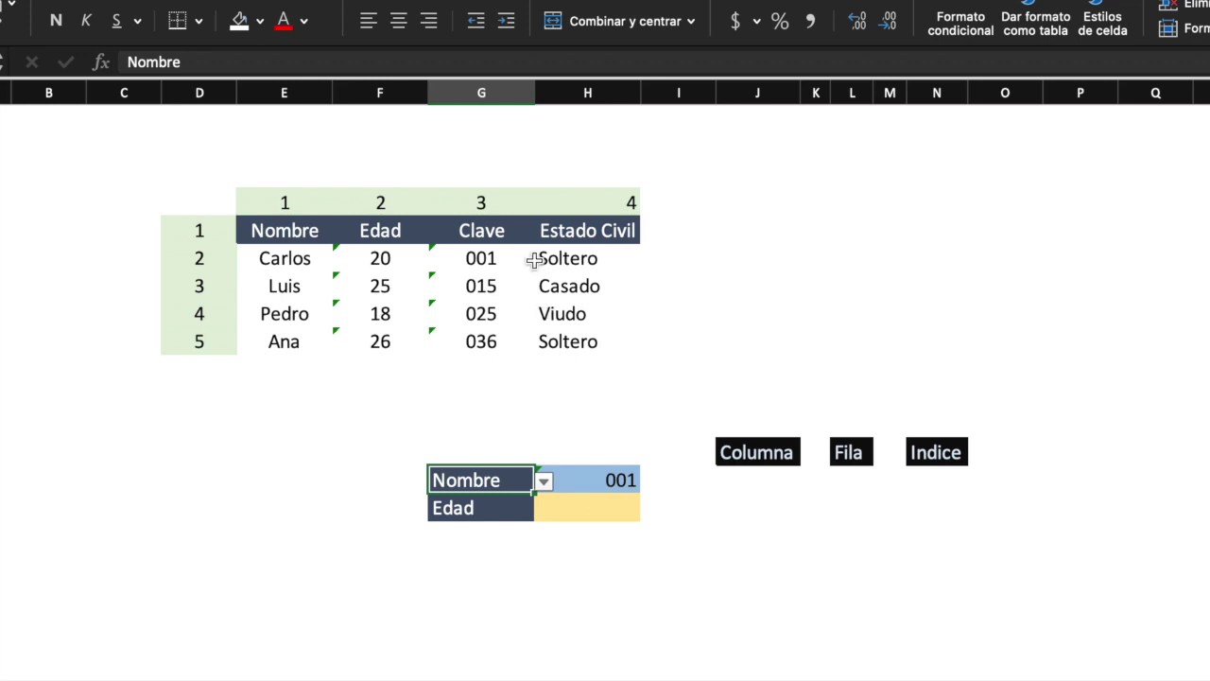
{"action": "left_click", "coordinate": [595, 369]}
{"action": "left_click", "coordinate": [522, 482]}
{"action": "left_click", "coordinate": [542, 482]}
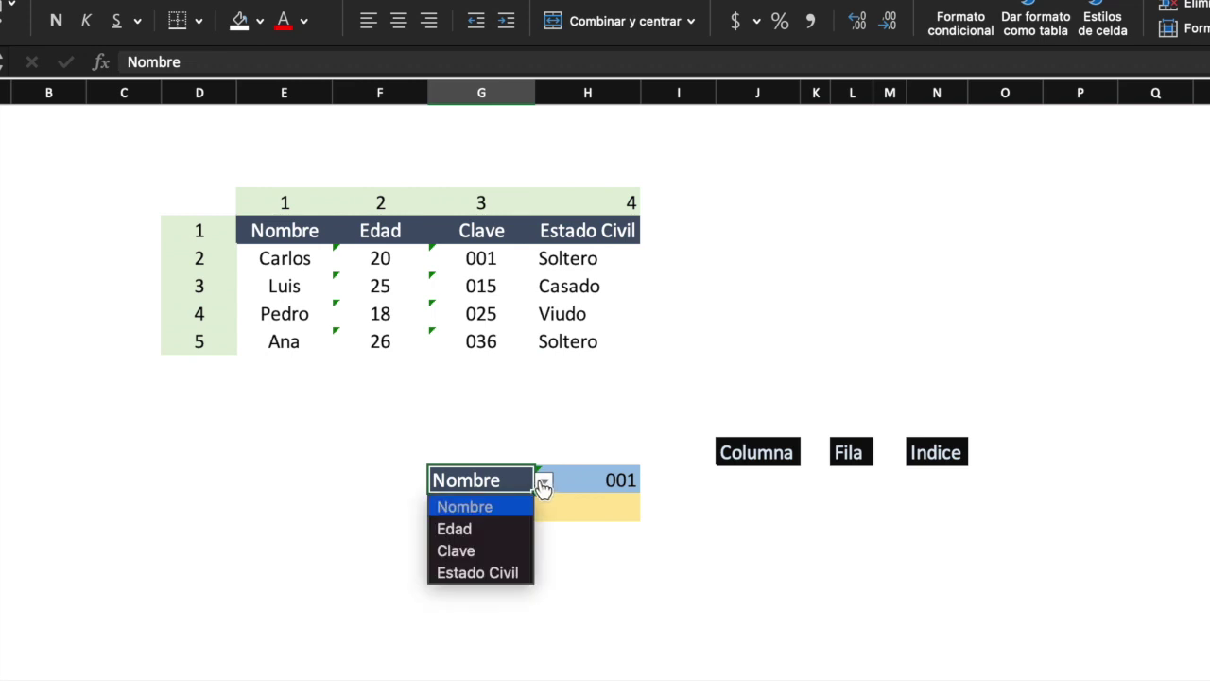
{"action": "left_click", "coordinate": [467, 550]}
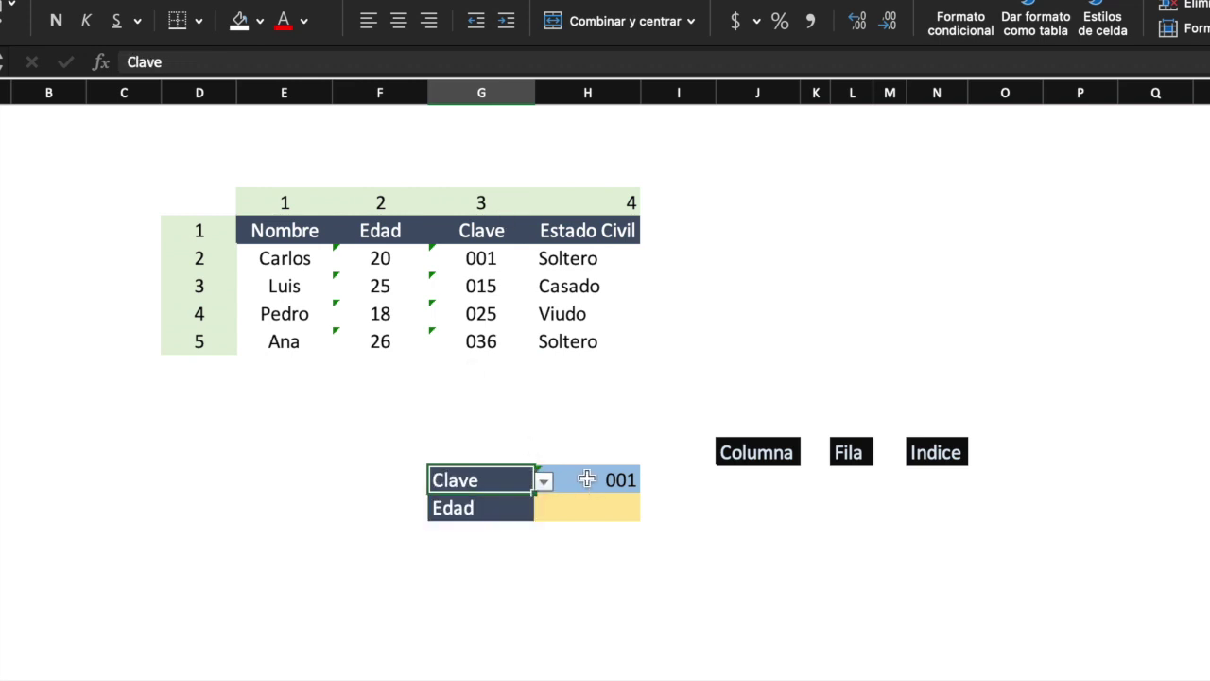
{"action": "left_click", "coordinate": [615, 481]}
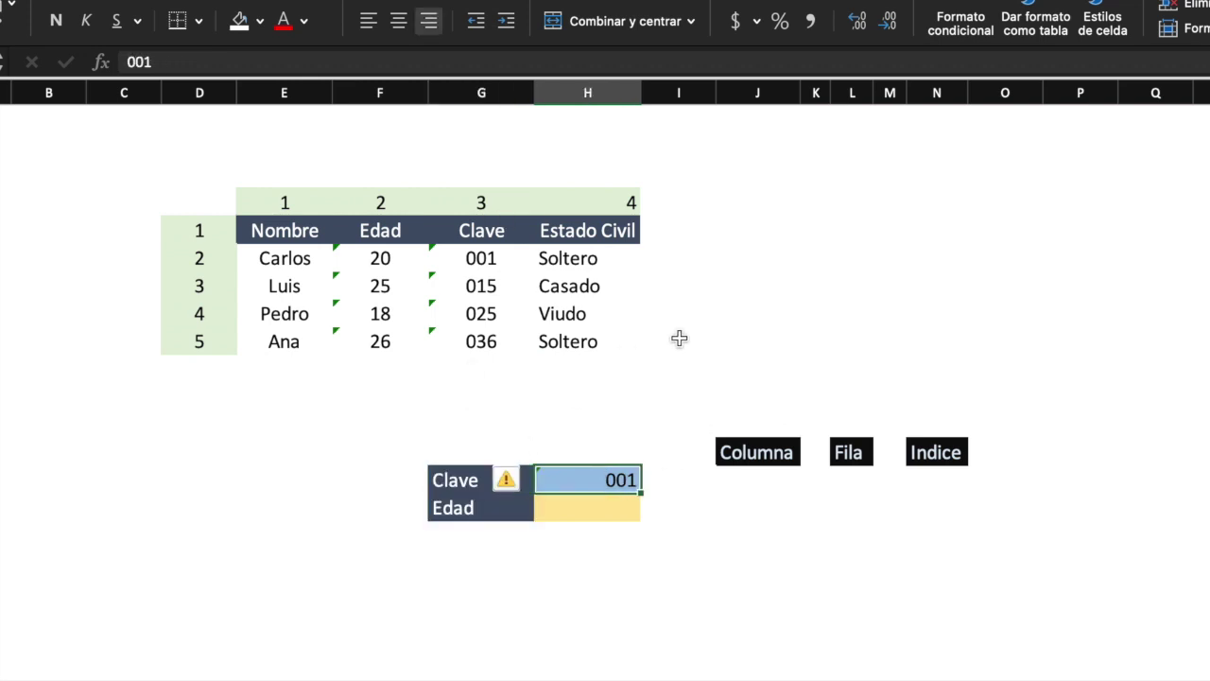
Enter =COINCIDIR(G15,E6:H6,0) in J15 under Columna
{"action": "left_click", "coordinate": [775, 481]}
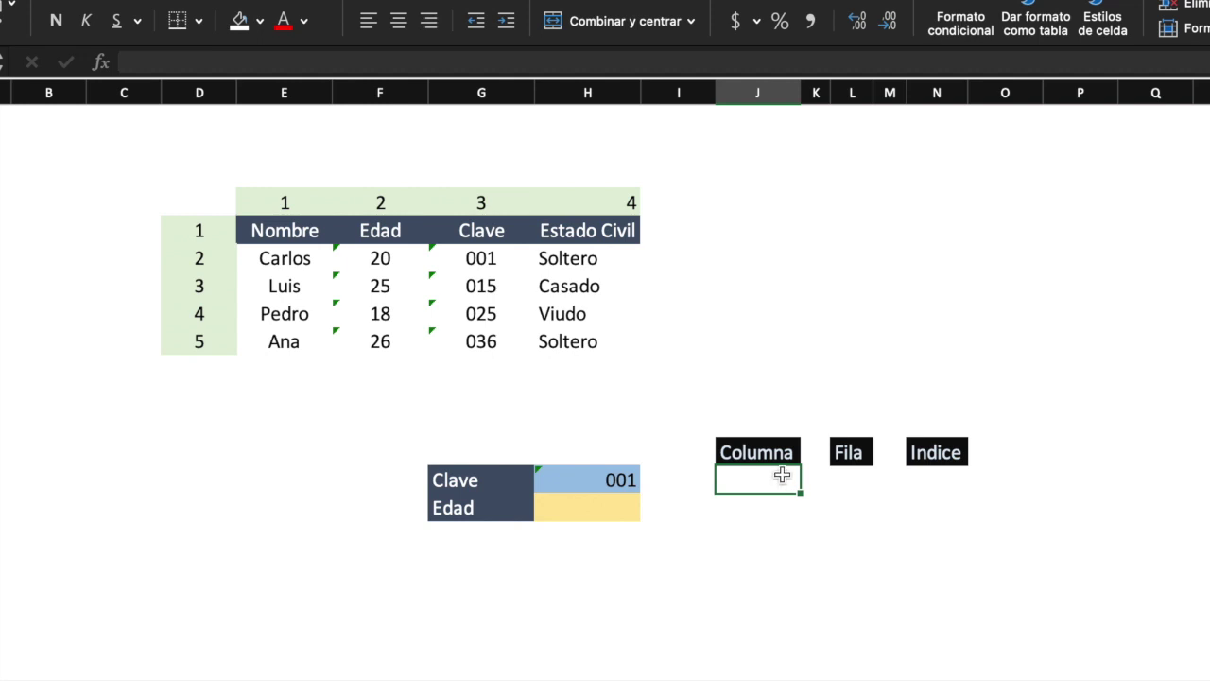
{"action": "type", "text": "="}
{"action": "type", "text": "coincidir"}
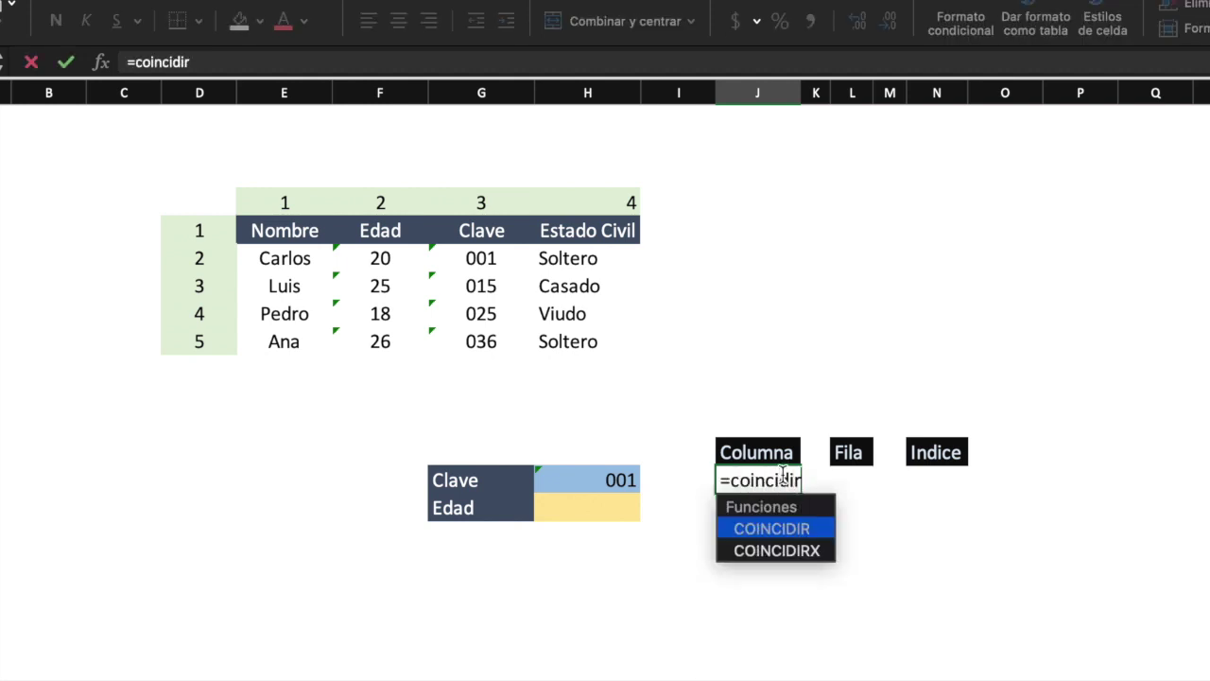
{"action": "type", "text": "("}
{"action": "left_click", "coordinate": [483, 482]}
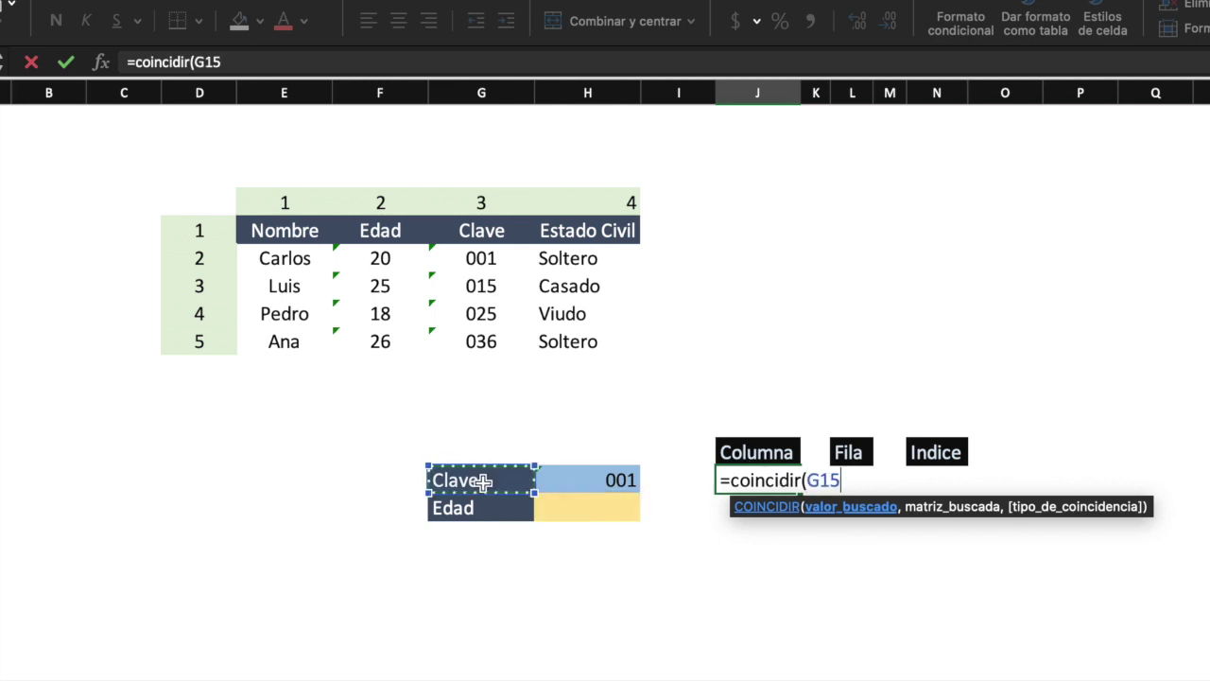
{"action": "type", "text": ","}
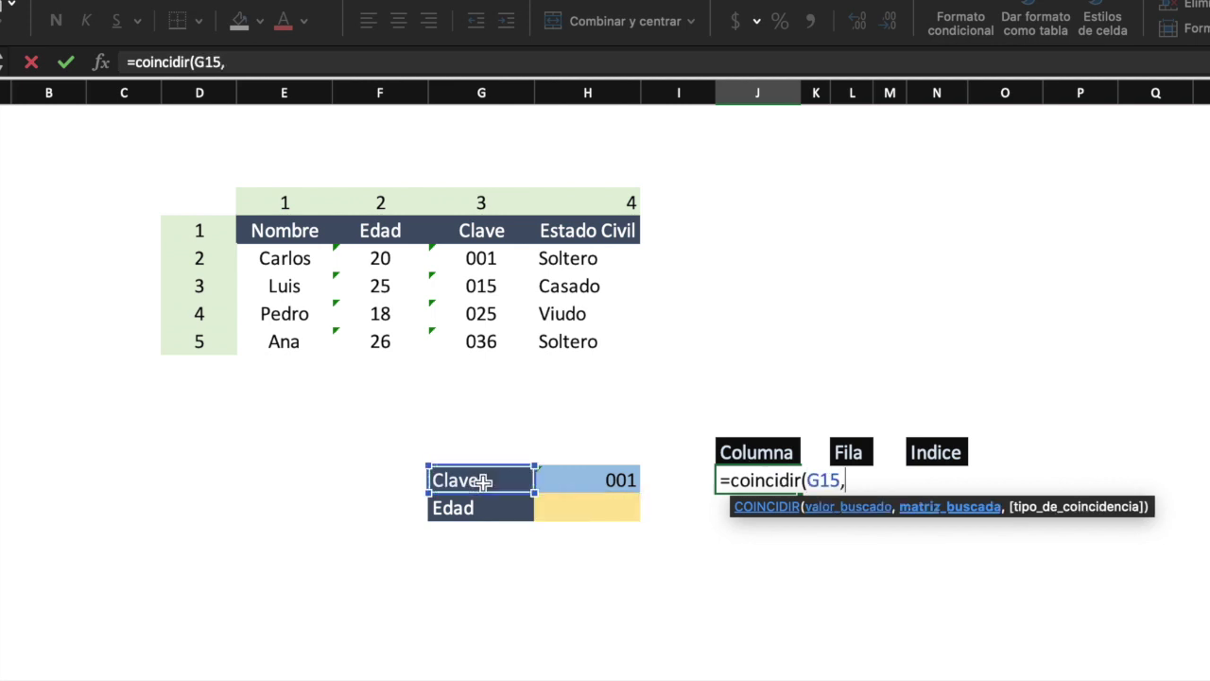
{"action": "left_click_drag", "start_coordinate": [284, 230], "coordinate": [594, 232]}
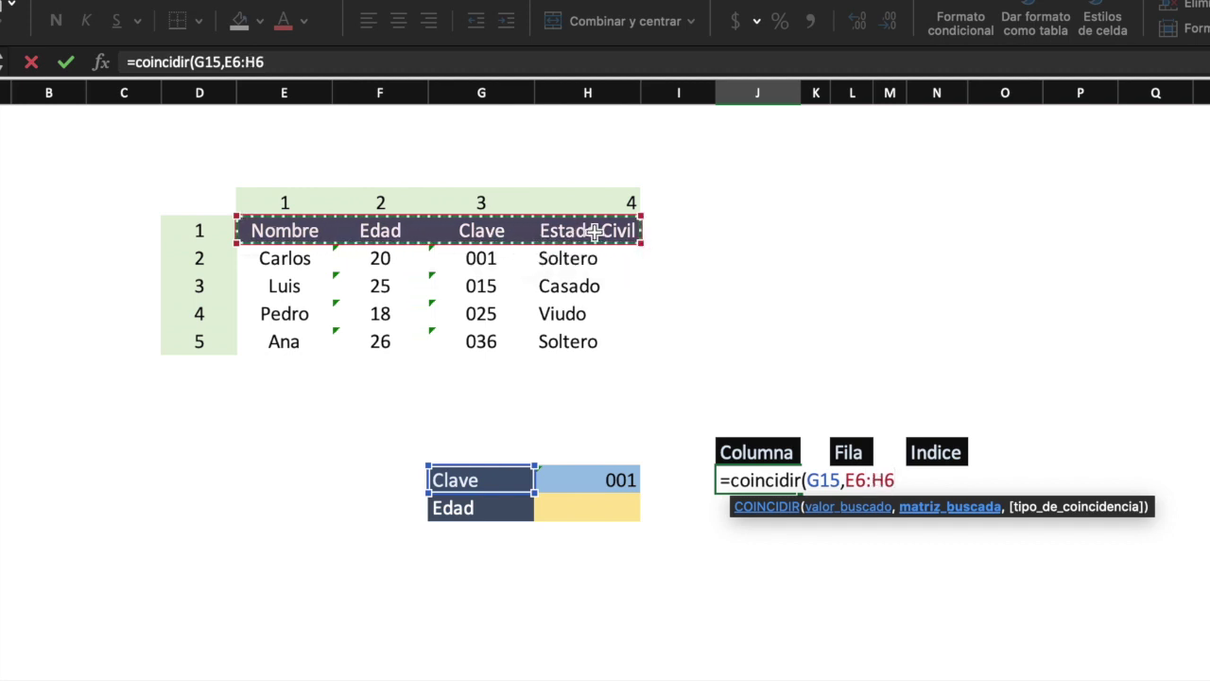
{"action": "type", "text": ","}
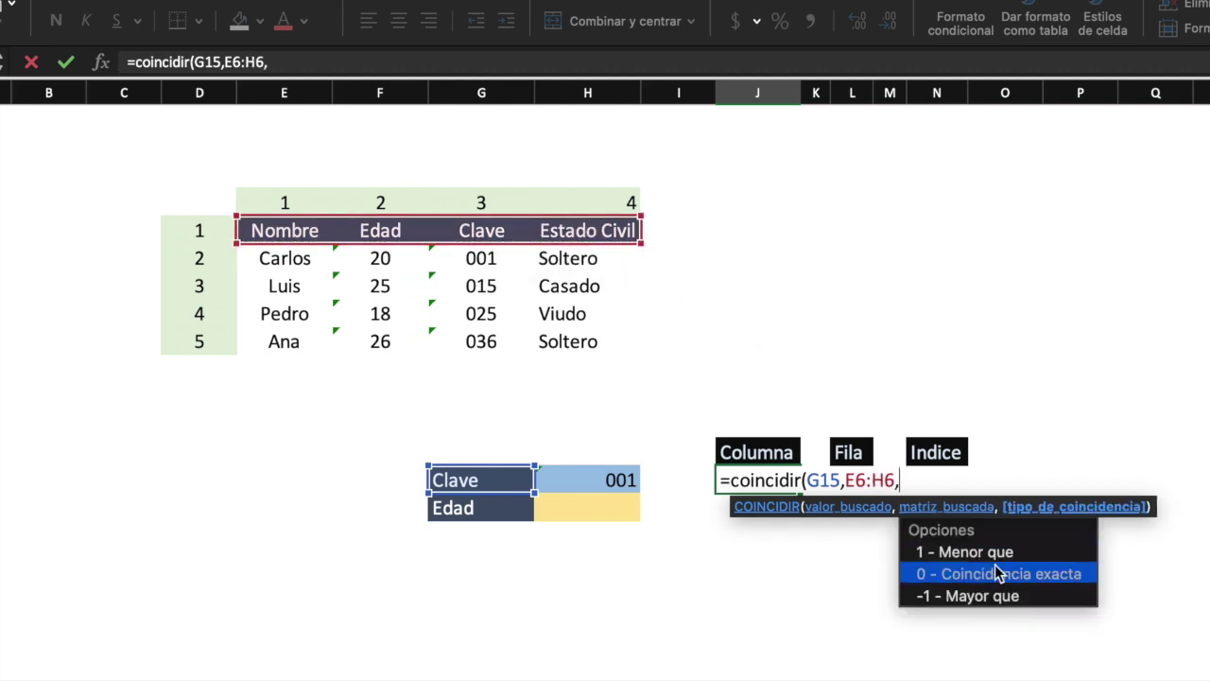
{"action": "double_click", "coordinate": [997, 574]}
{"action": "type", "text": ")"}
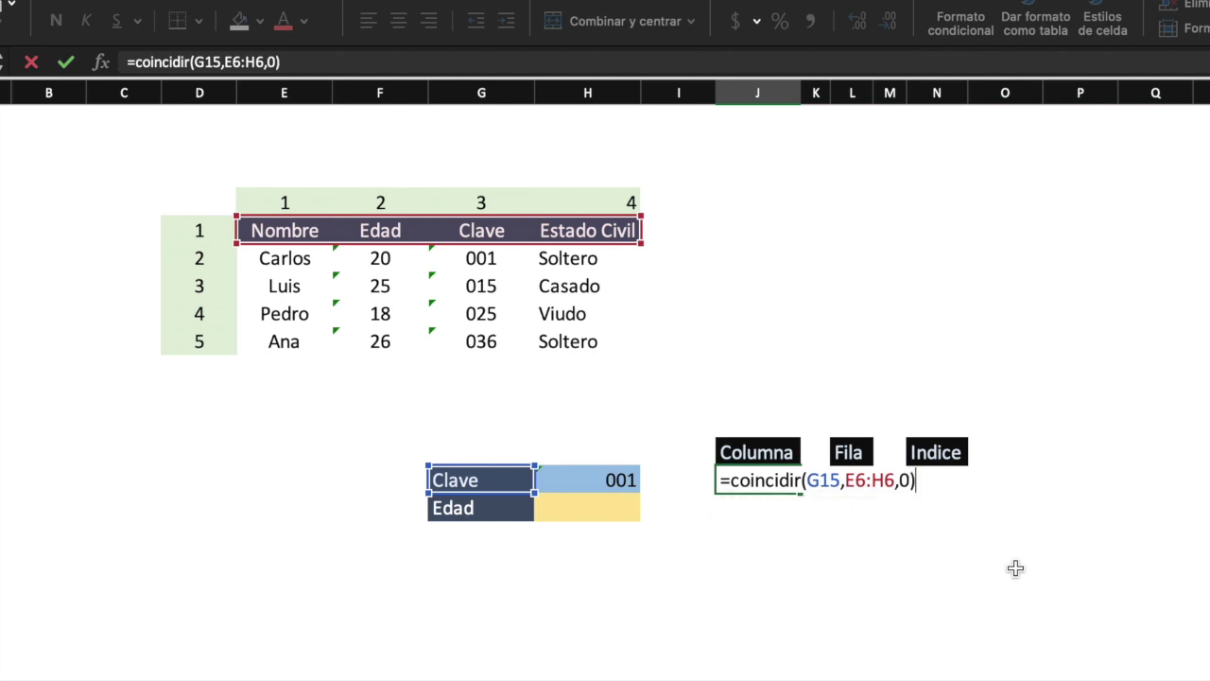
{"action": "key", "text": "Return"}
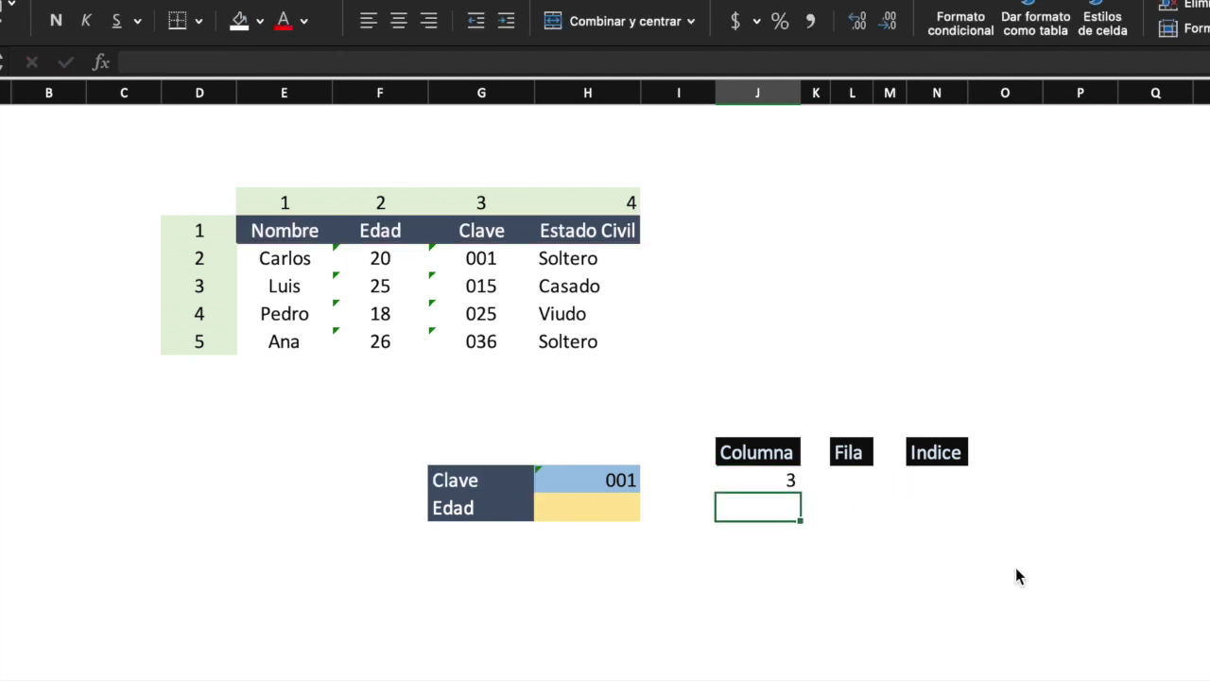
Test the G15 field dropdown with Nombre, Estado Civil, and finally Clave
{"action": "left_click", "coordinate": [510, 480]}
{"action": "left_click", "coordinate": [545, 483]}
{"action": "left_click", "coordinate": [470, 501]}
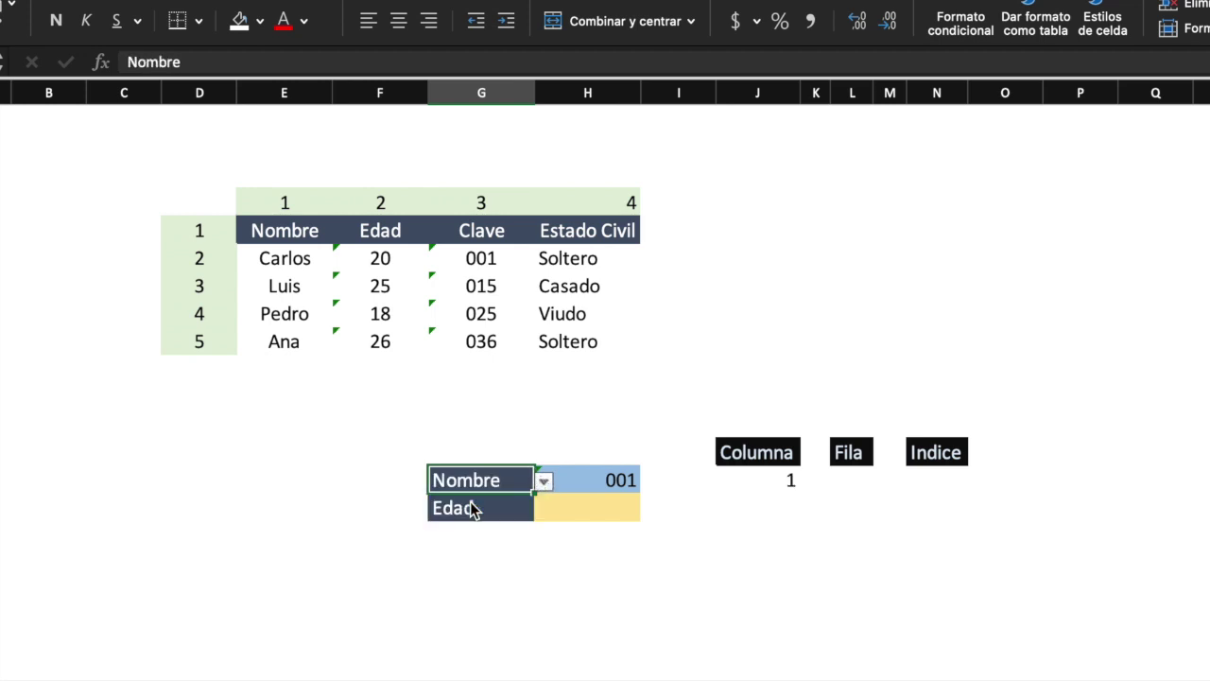
{"action": "left_click", "coordinate": [545, 482]}
{"action": "left_click", "coordinate": [480, 574]}
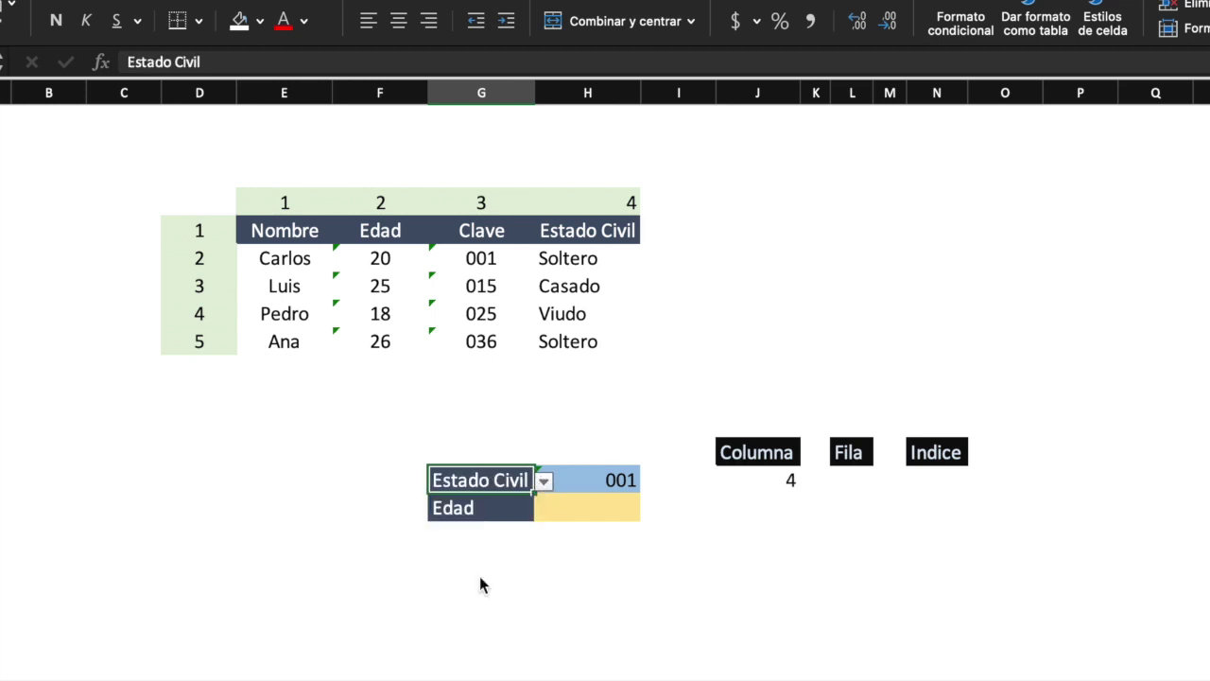
{"action": "left_click", "coordinate": [544, 482]}
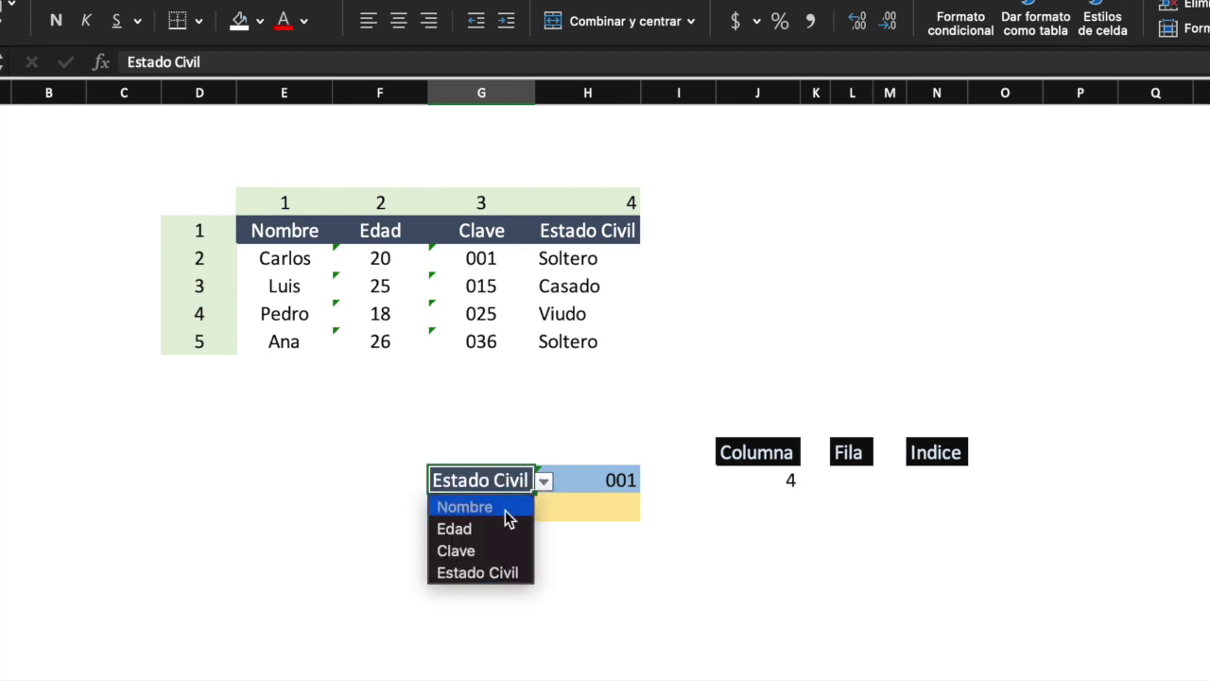
{"action": "left_click", "coordinate": [478, 552]}
{"action": "left_click", "coordinate": [691, 532]}
{"action": "left_click", "coordinate": [846, 482]}
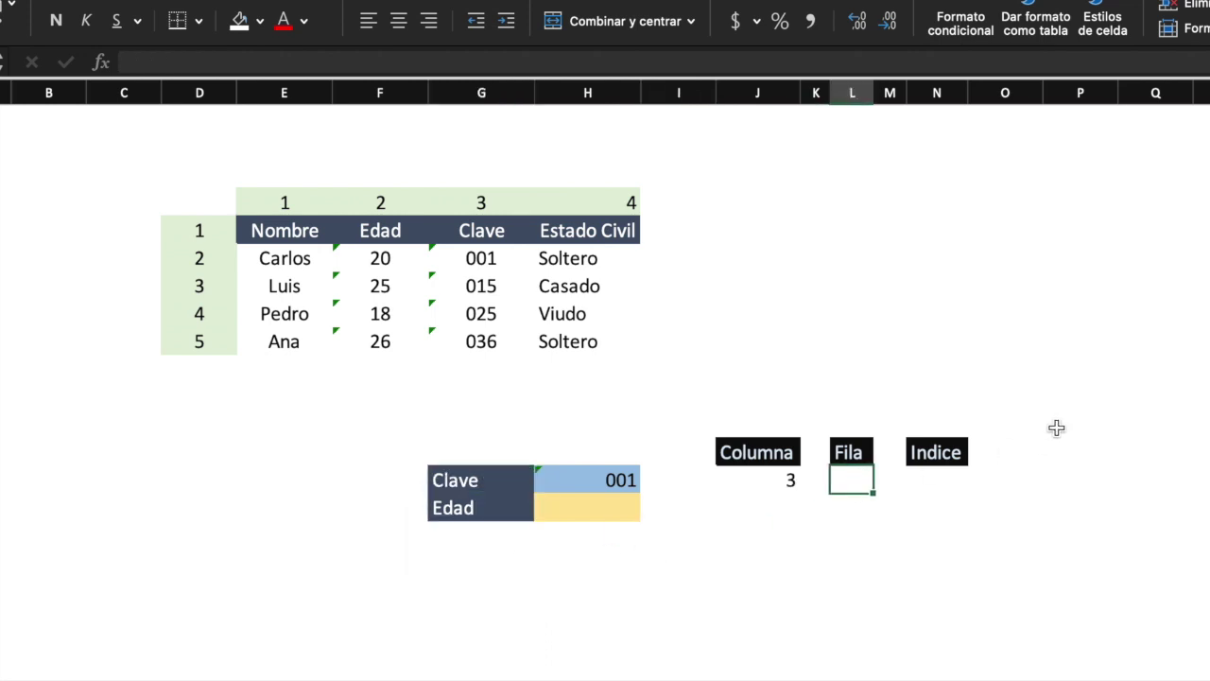
Enter =COINCIDIR(H15,G6:G10,0) in L15 under Fila, fixing a typo in the function name
{"action": "type", "text": "=counc"}
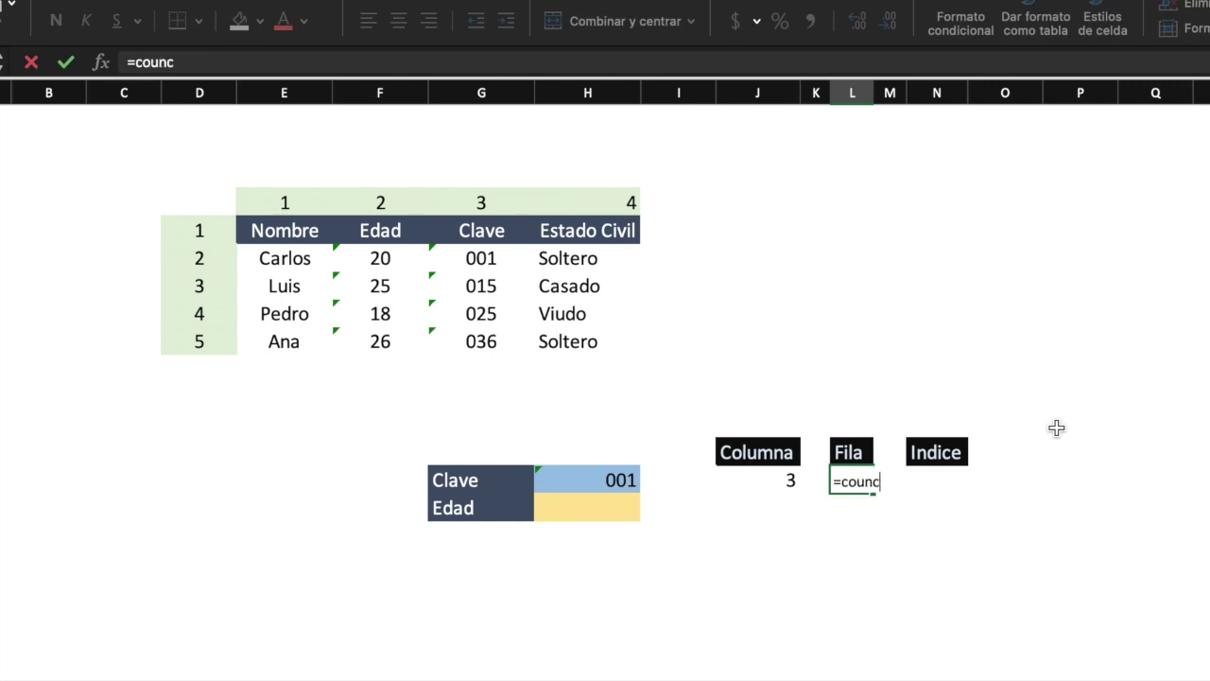
{"action": "key", "text": "BackSpace"}
{"action": "key", "text": "BackSpace"}
{"action": "key", "text": "BackSpace"}
{"action": "type", "text": "incid"}
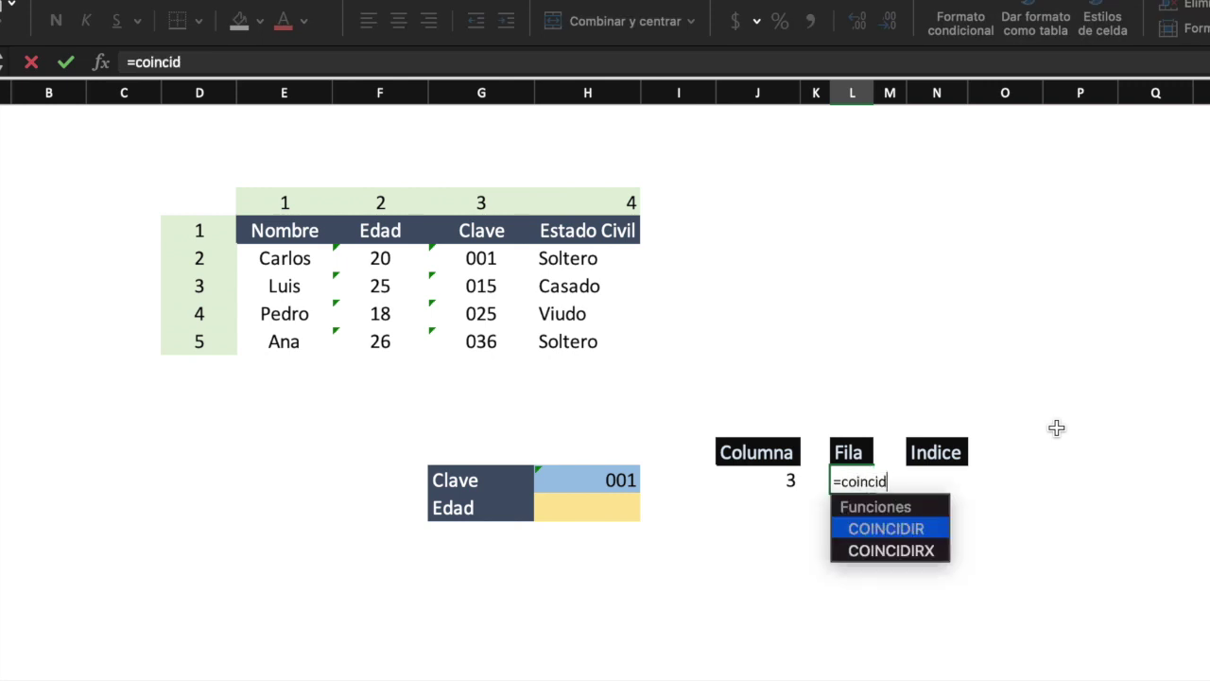
{"action": "type", "text": "ir("}
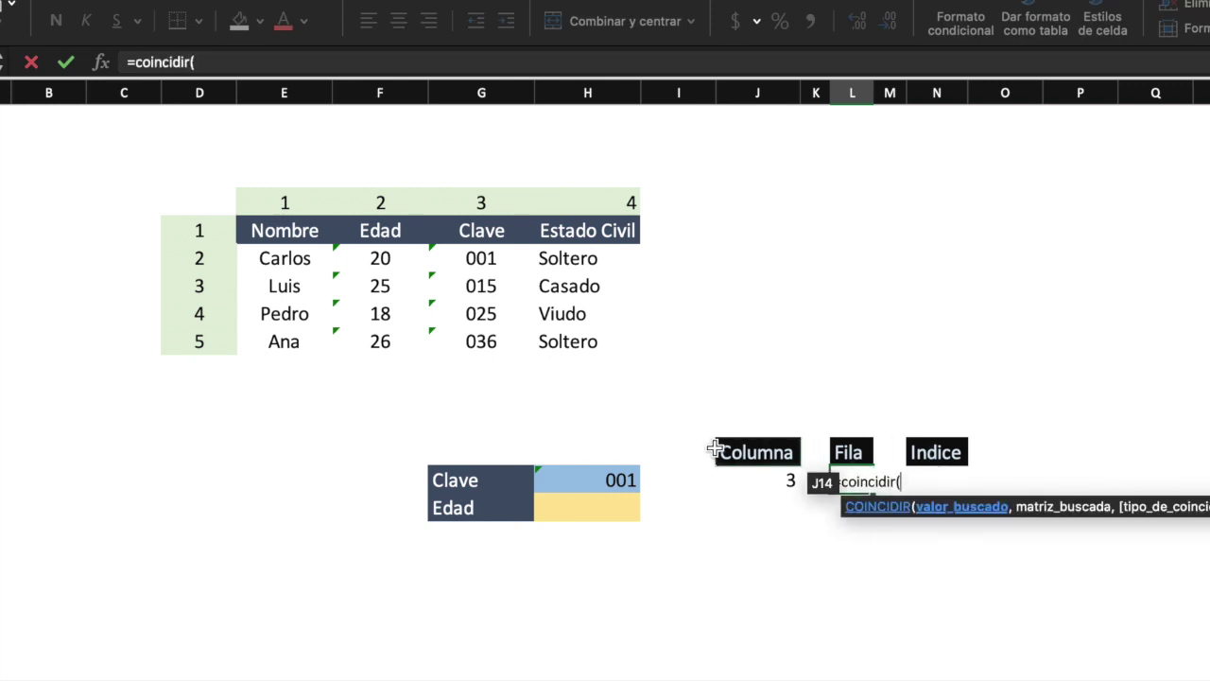
{"action": "left_click", "coordinate": [591, 482]}
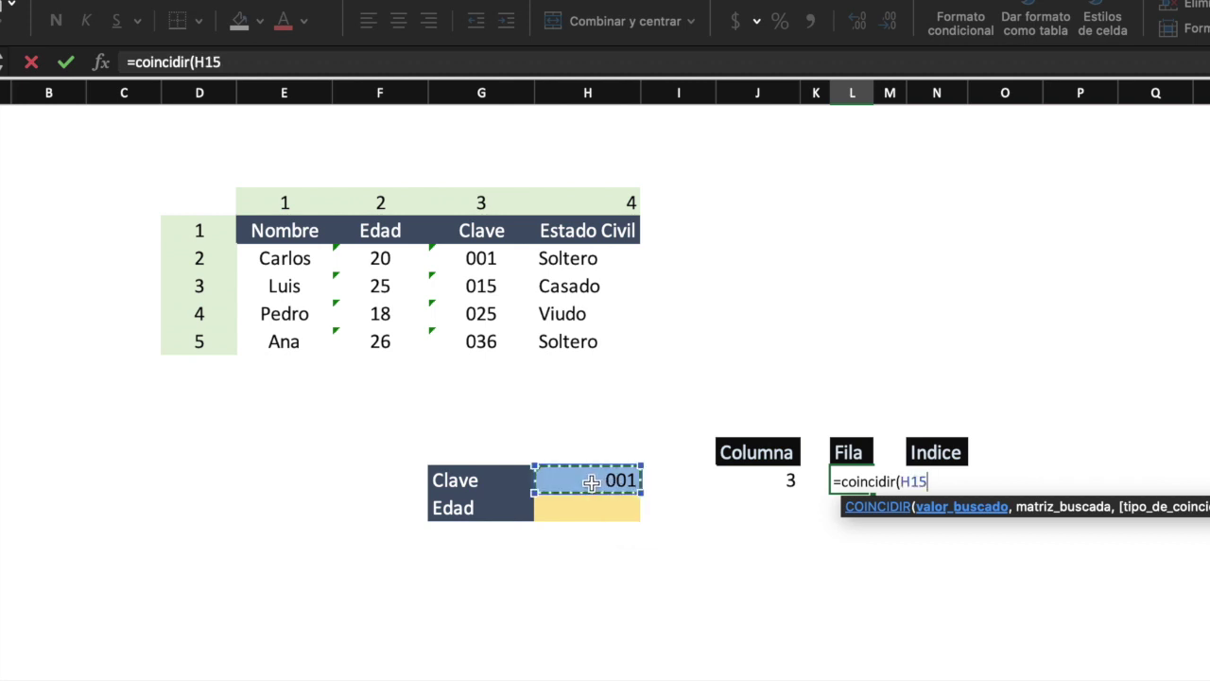
{"action": "type", "text": ","}
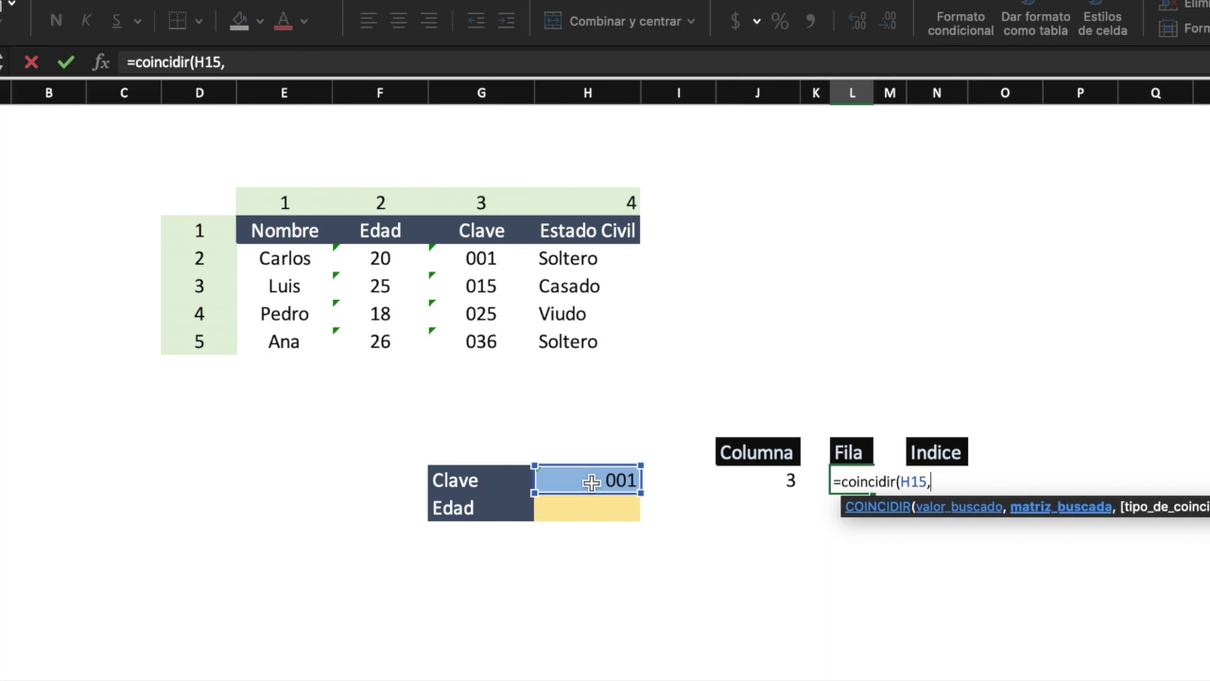
{"action": "left_click_drag", "start_coordinate": [481, 231], "coordinate": [482, 331]}
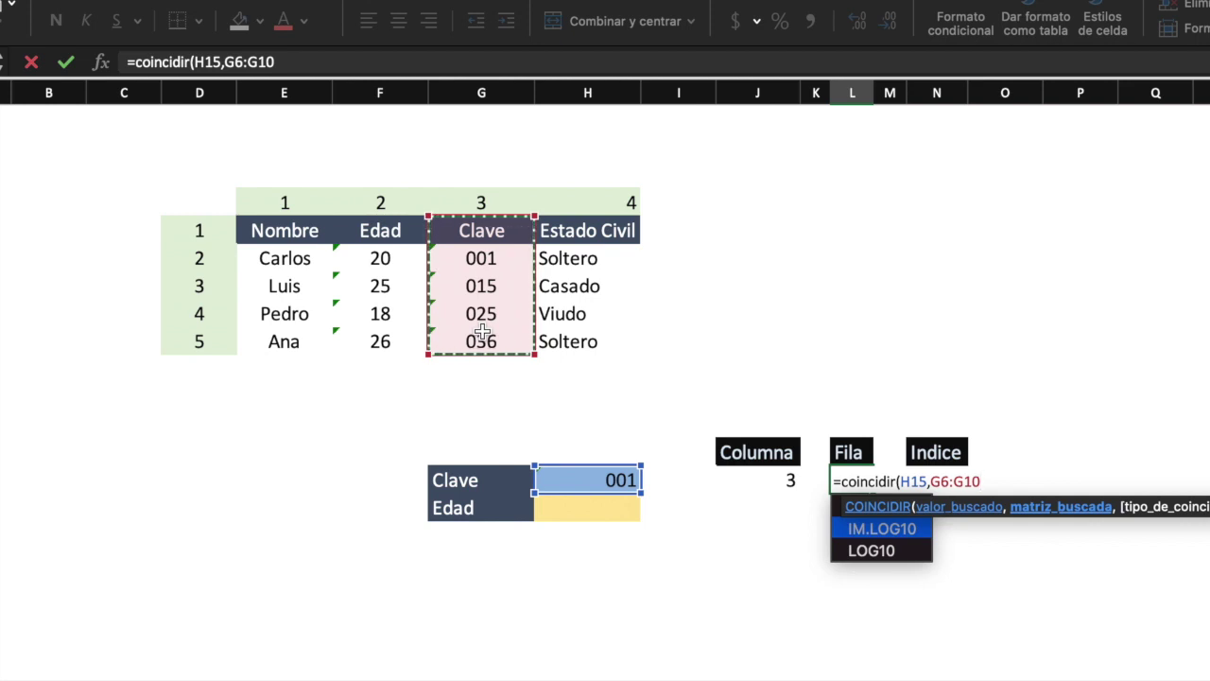
{"action": "type", "text": ","}
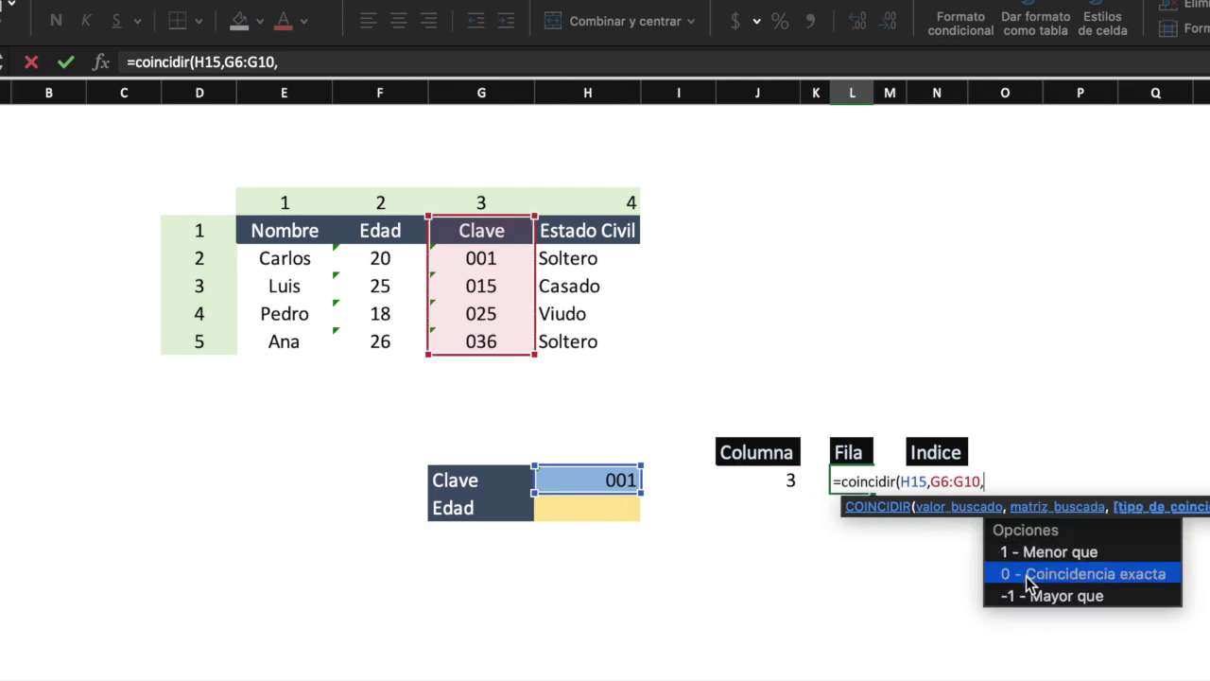
{"action": "double_click", "coordinate": [1029, 574]}
{"action": "key", "text": "Return"}
{"action": "left_click", "coordinate": [936, 581]}
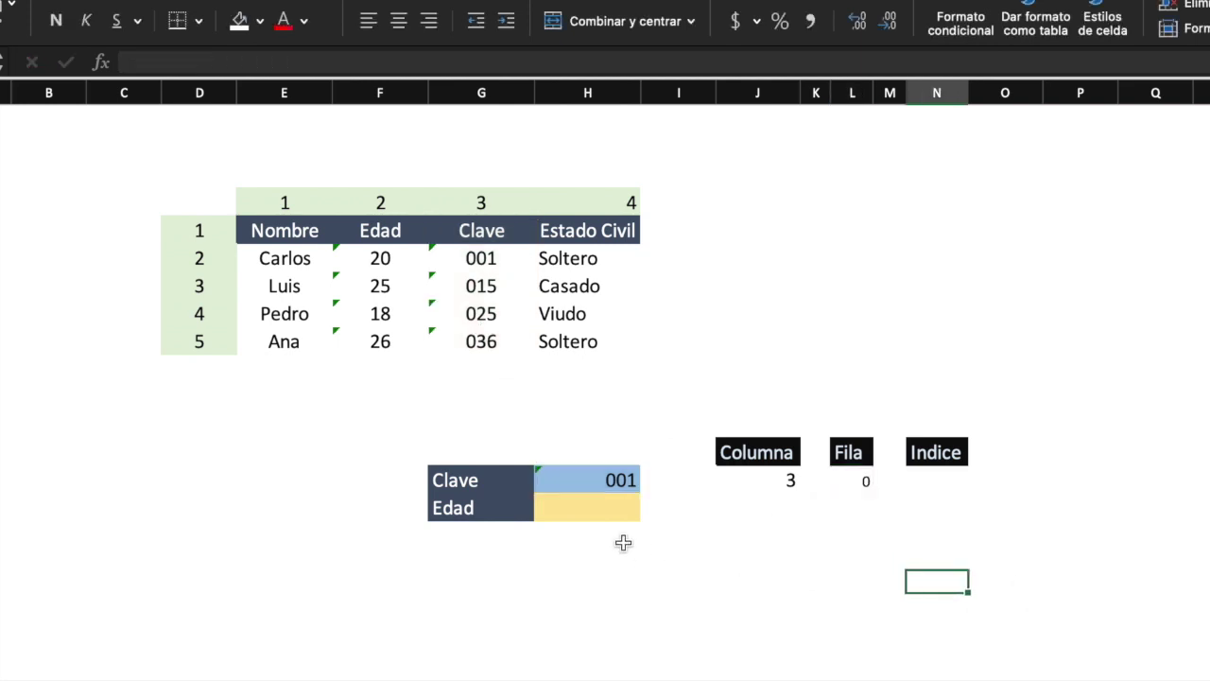
{"action": "left_click", "coordinate": [631, 481]}
Re-enter key 001 so Fila returns 2, and highlight the matching table row
{"action": "double_click", "coordinate": [633, 480]}
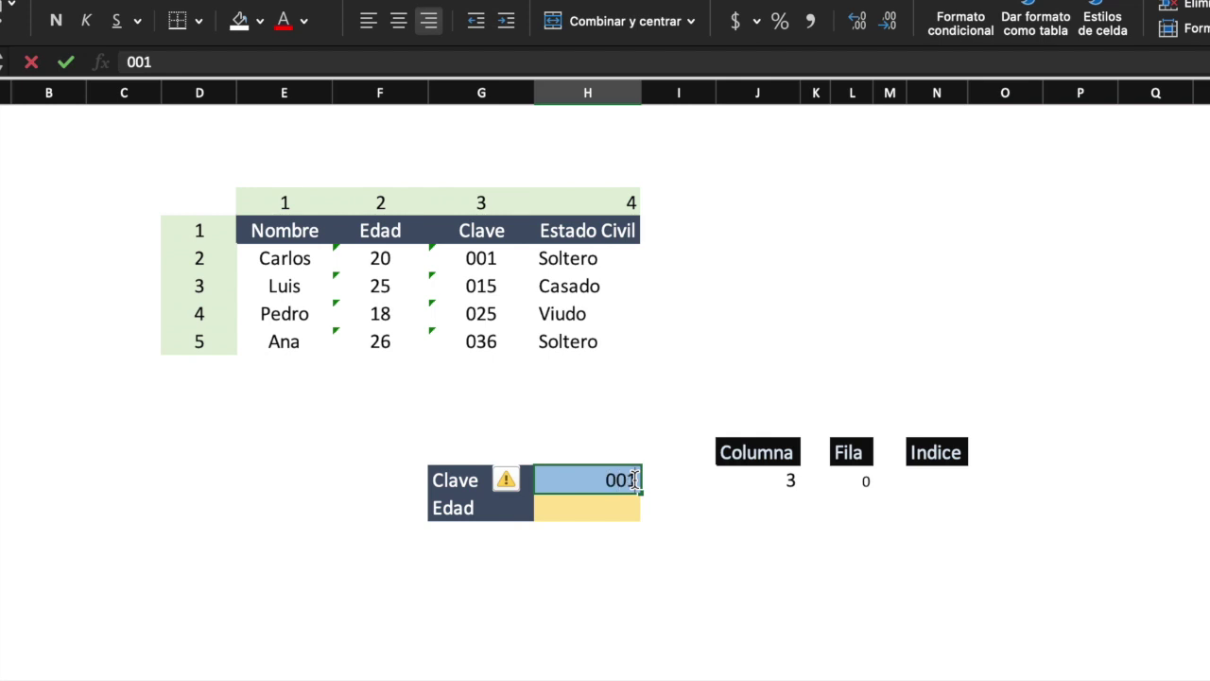
{"action": "key", "text": "Return"}
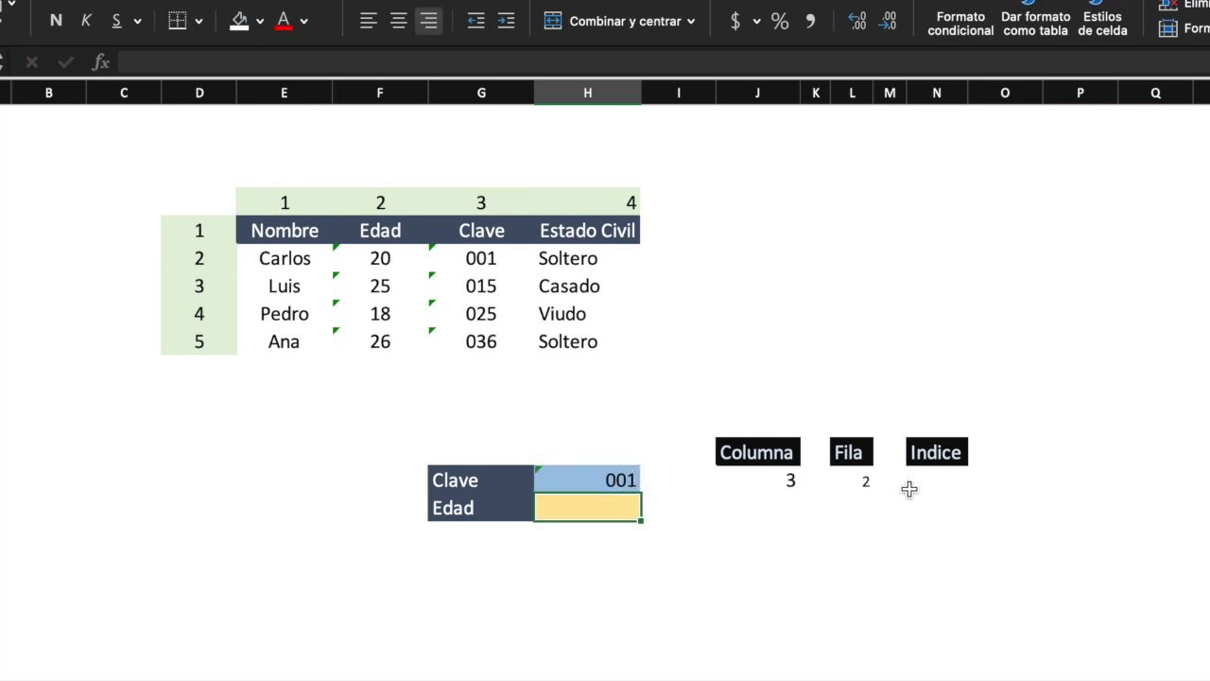
{"action": "left_click", "coordinate": [860, 484]}
{"action": "left_click_drag", "start_coordinate": [194, 258], "coordinate": [491, 258]}
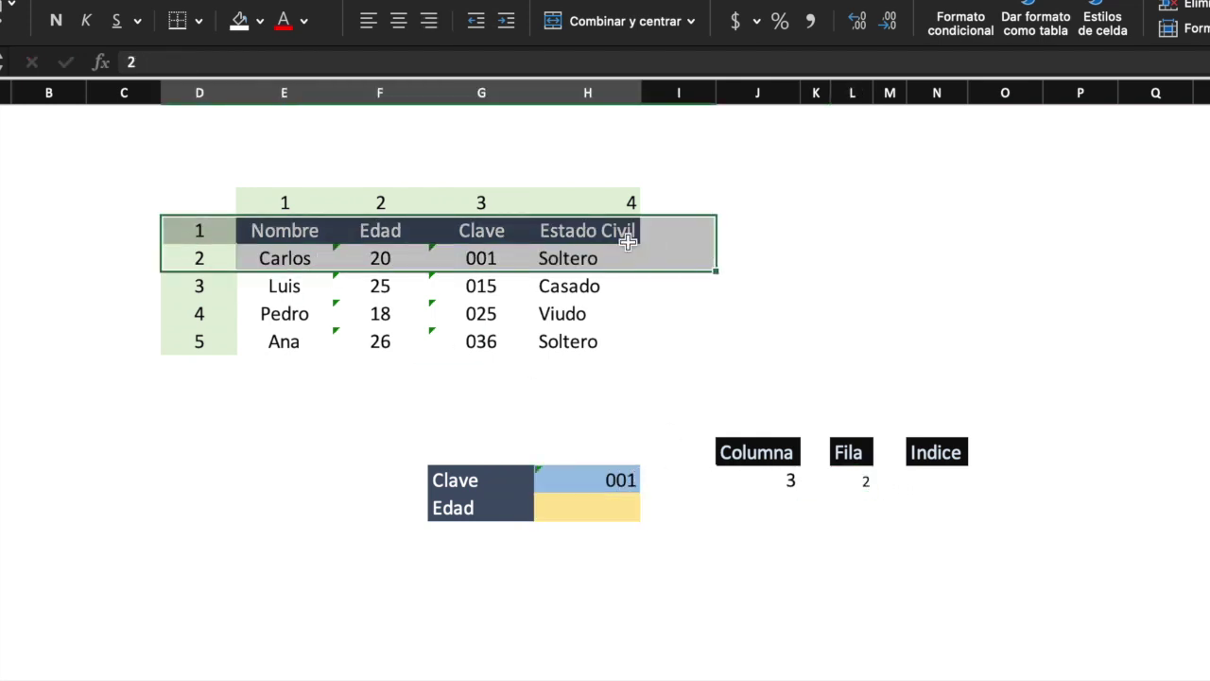
{"action": "left_click", "coordinate": [1014, 329]}
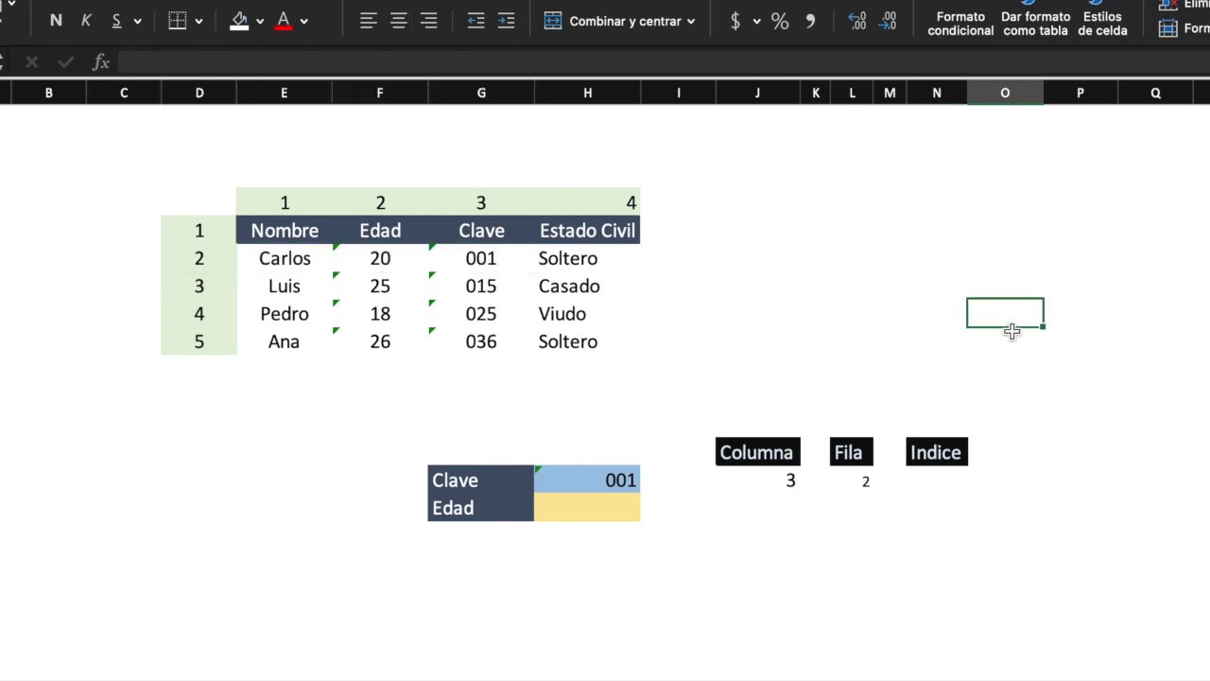
Switch the lookup field to Nombre and the lookup value to Carlos
{"action": "left_click", "coordinate": [476, 480]}
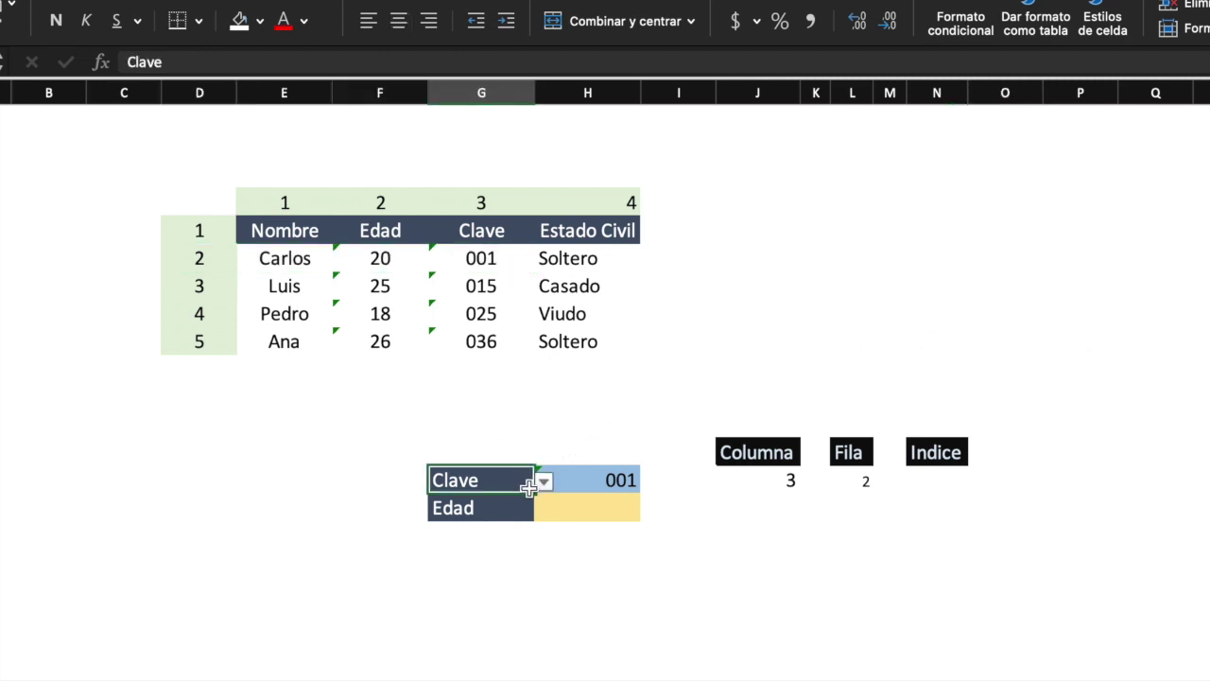
{"action": "left_click", "coordinate": [543, 483]}
{"action": "left_click", "coordinate": [501, 503]}
{"action": "left_click", "coordinate": [610, 478]}
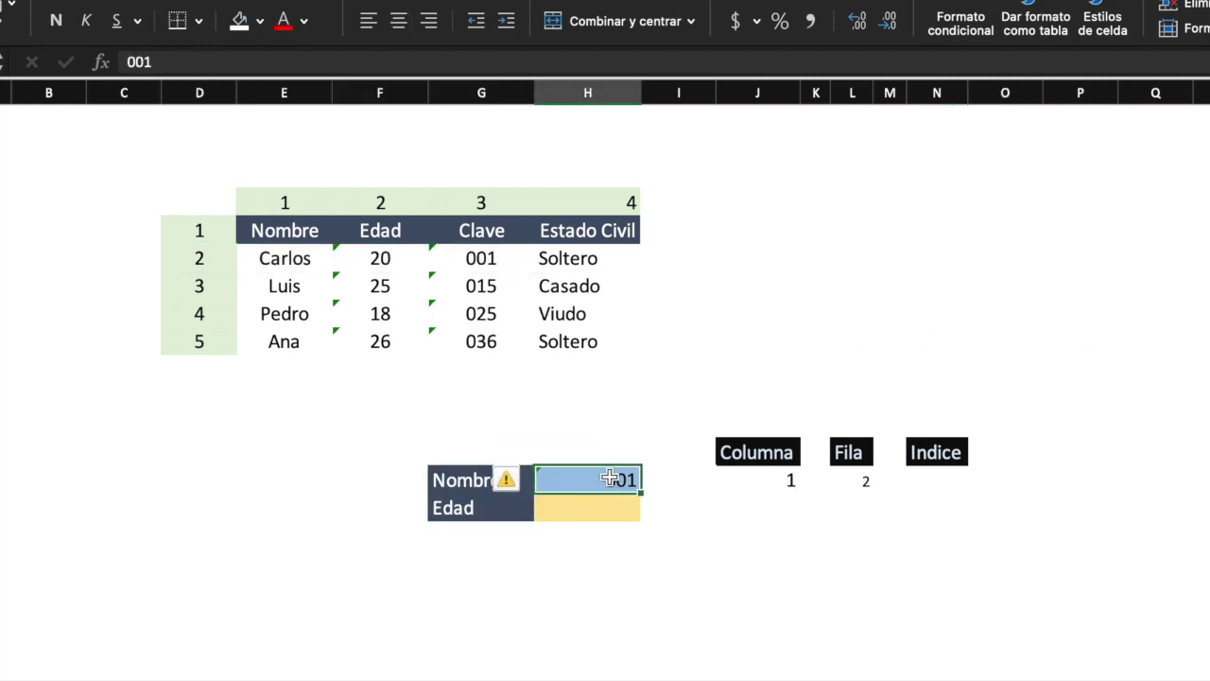
{"action": "type", "text": "Carlos"}
{"action": "key", "text": "Return"}
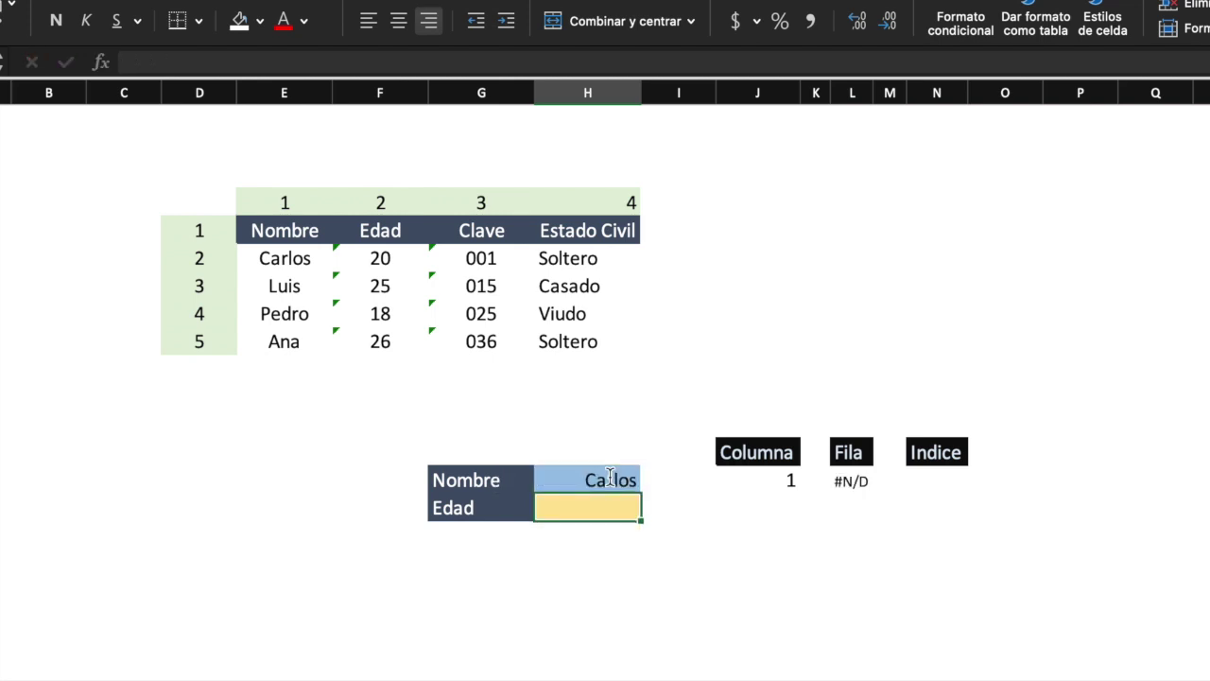
Show why Fila returns #N/D for Carlos, then delete the Fila formula
{"action": "left_click", "coordinate": [769, 485]}
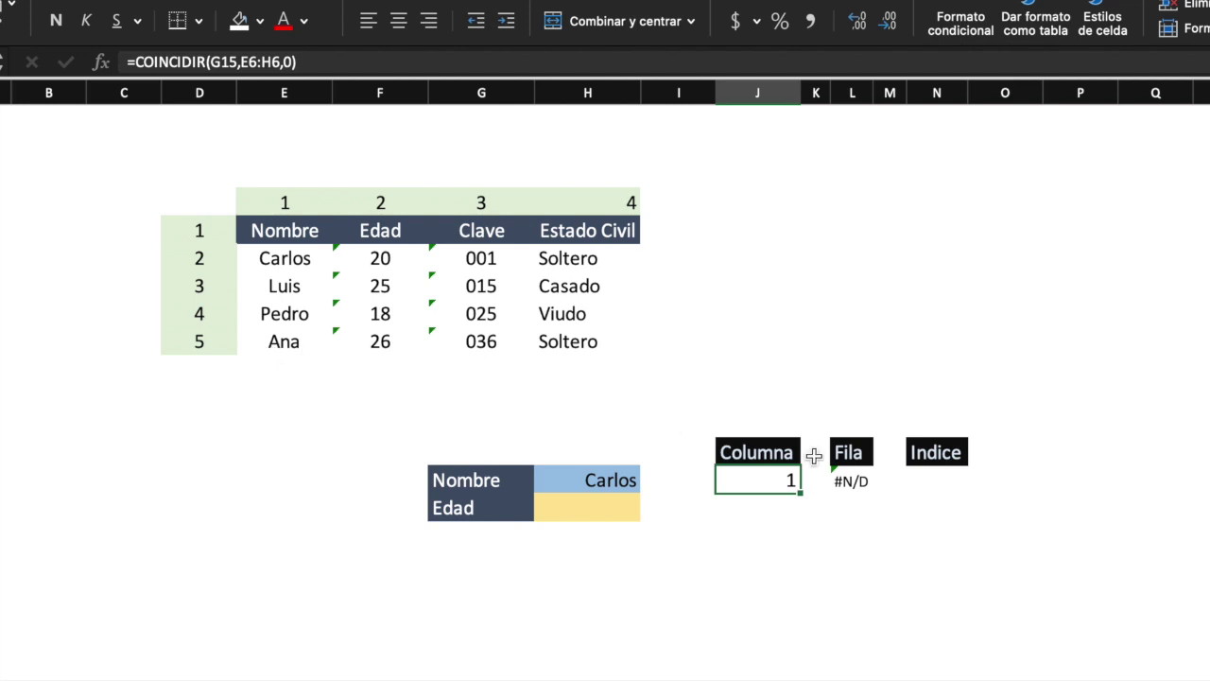
{"action": "left_click", "coordinate": [847, 481]}
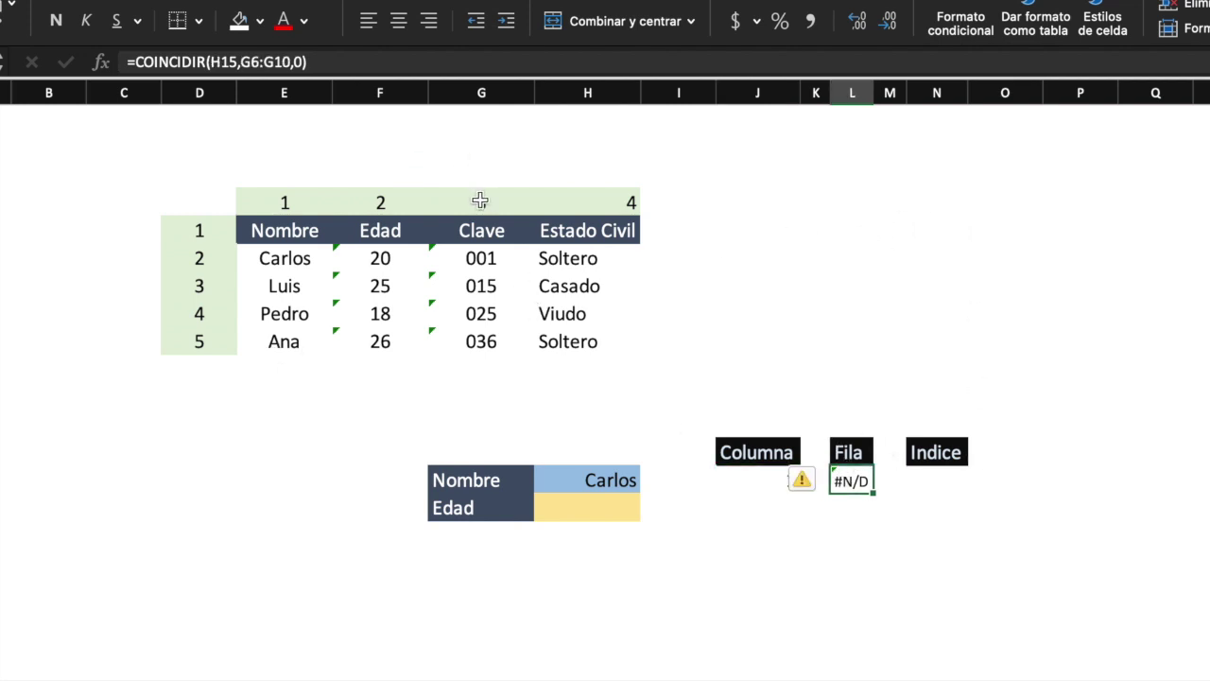
{"action": "left_click_drag", "start_coordinate": [479, 201], "coordinate": [460, 341]}
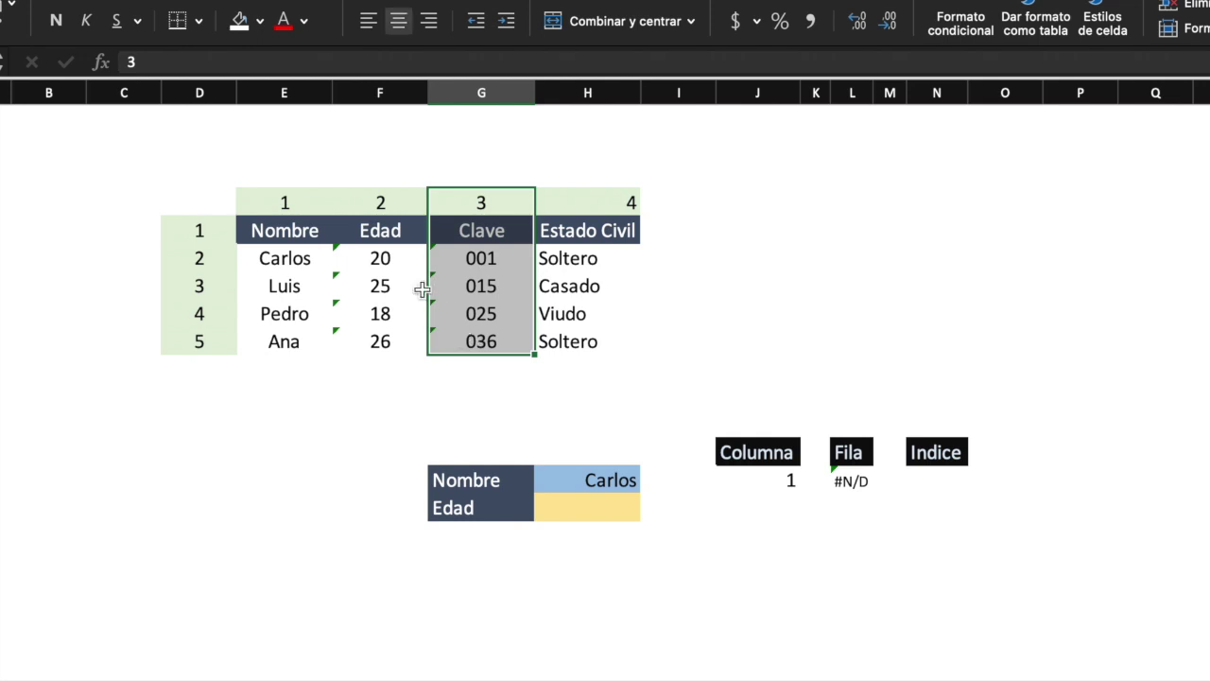
{"action": "left_click_drag", "start_coordinate": [284, 202], "coordinate": [286, 340]}
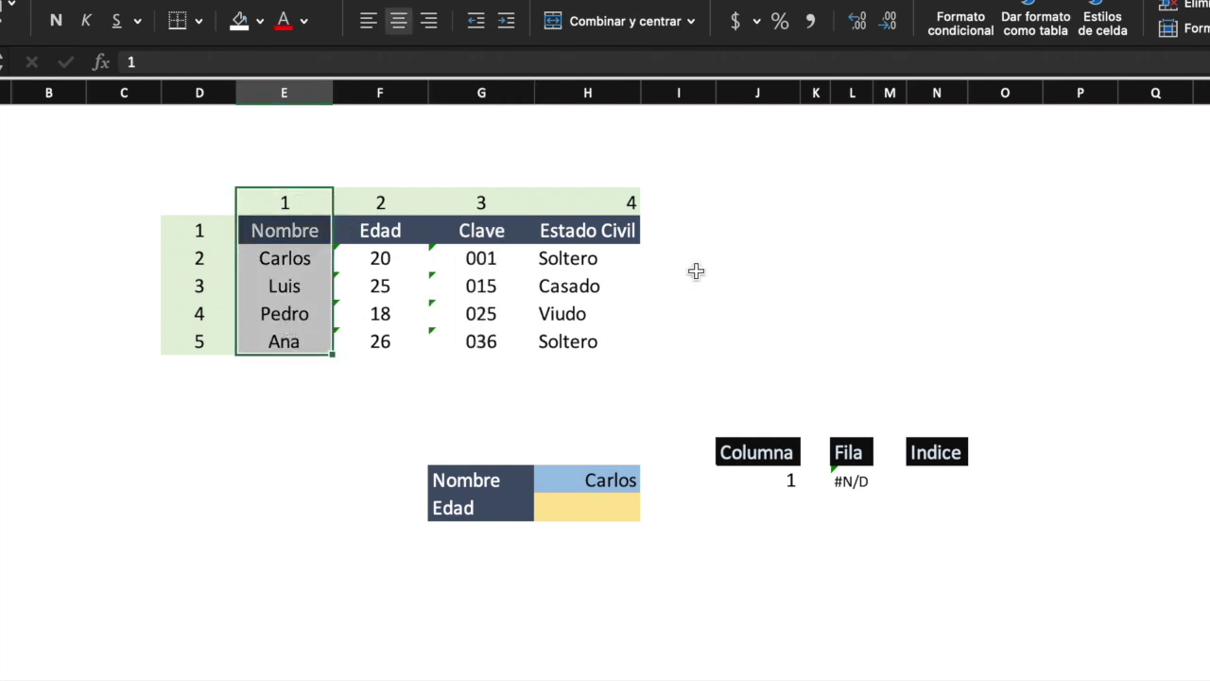
{"action": "left_click", "coordinate": [815, 313]}
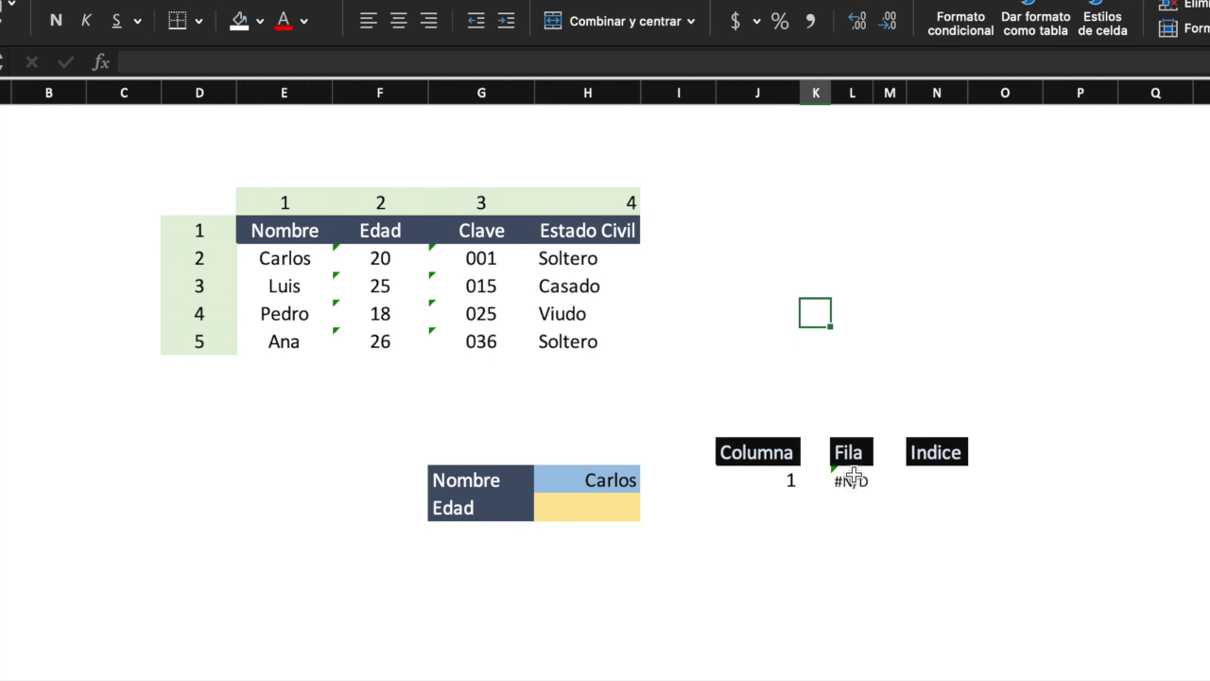
{"action": "left_click", "coordinate": [854, 480]}
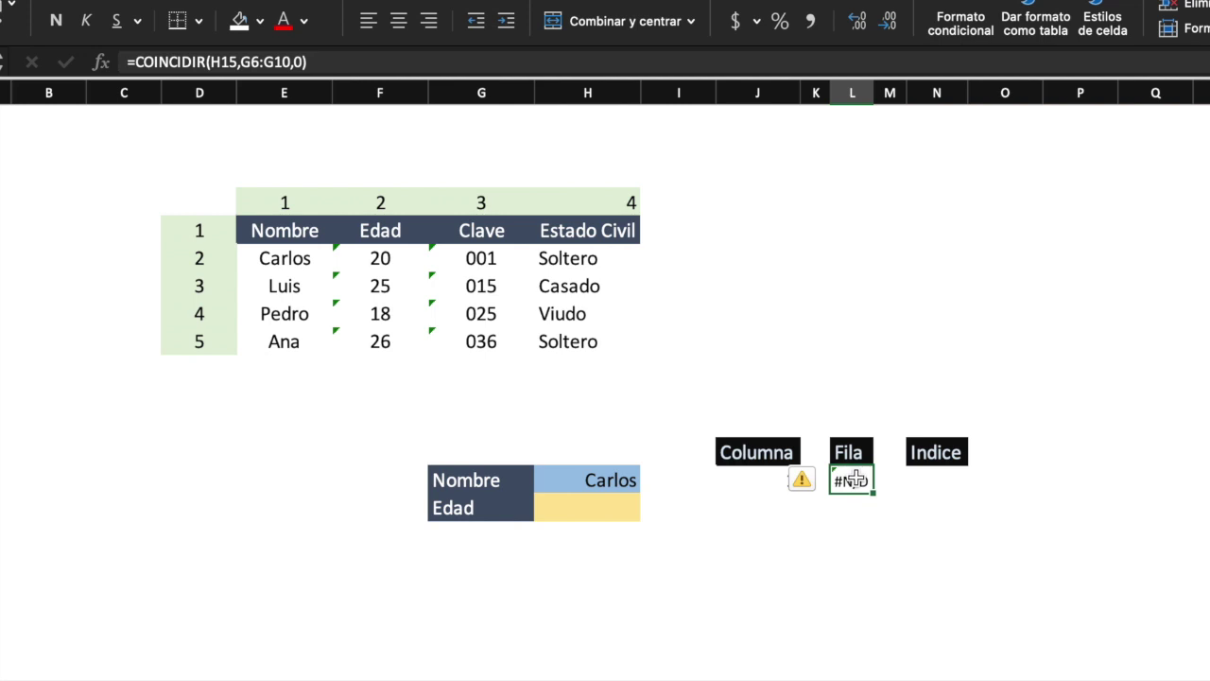
{"action": "key", "text": "Delete"}
{"action": "left_click", "coordinate": [988, 374]}
{"action": "left_click", "coordinate": [948, 481]}
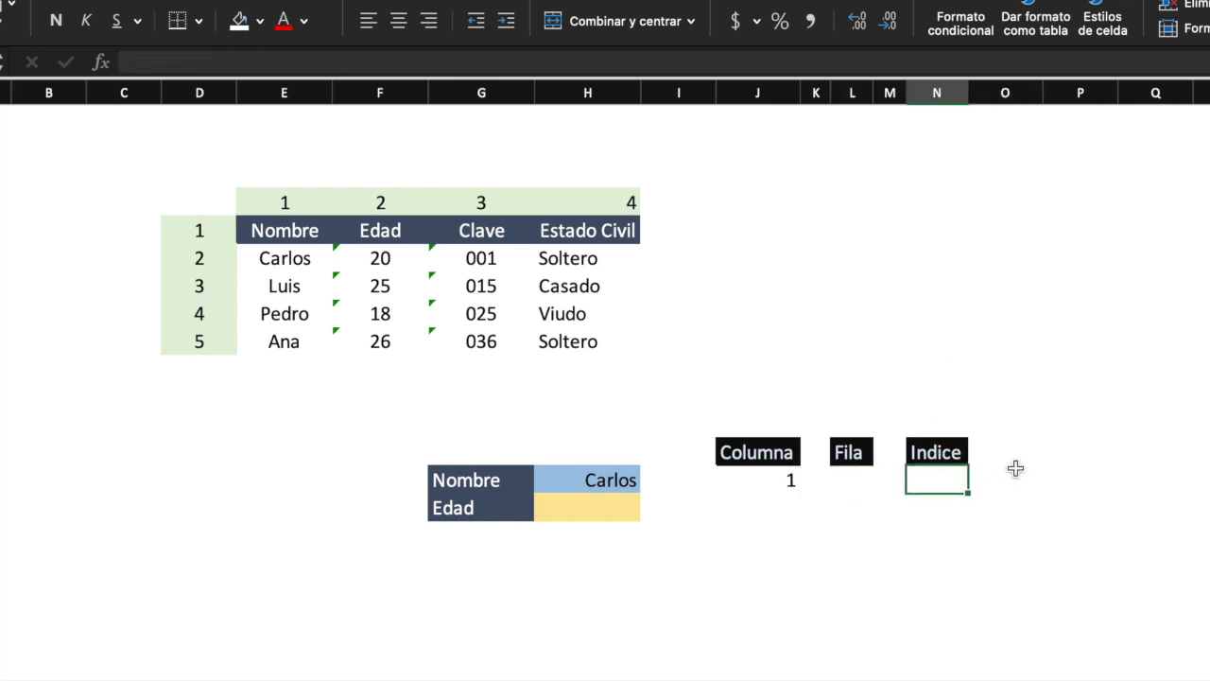
Type =indice( in N15 with E6:H10 as its array, ready for the row argument
{"action": "type", "text": "=indice("}
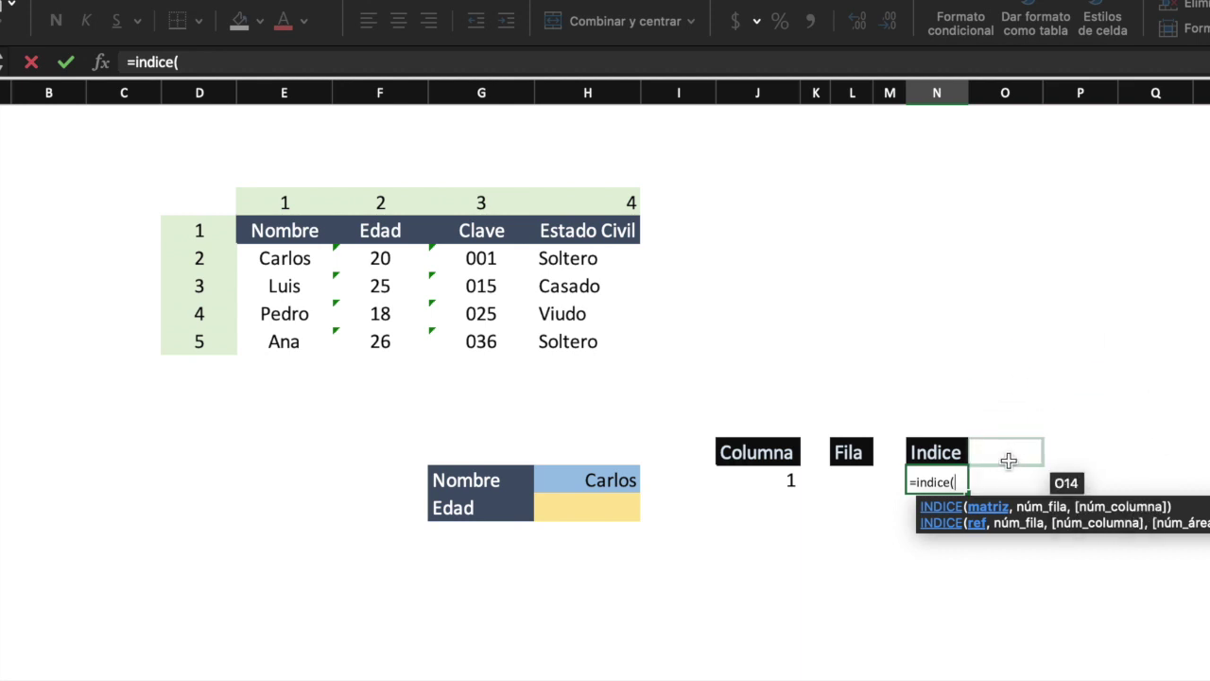
{"action": "left_click_drag", "start_coordinate": [282, 229], "coordinate": [561, 331]}
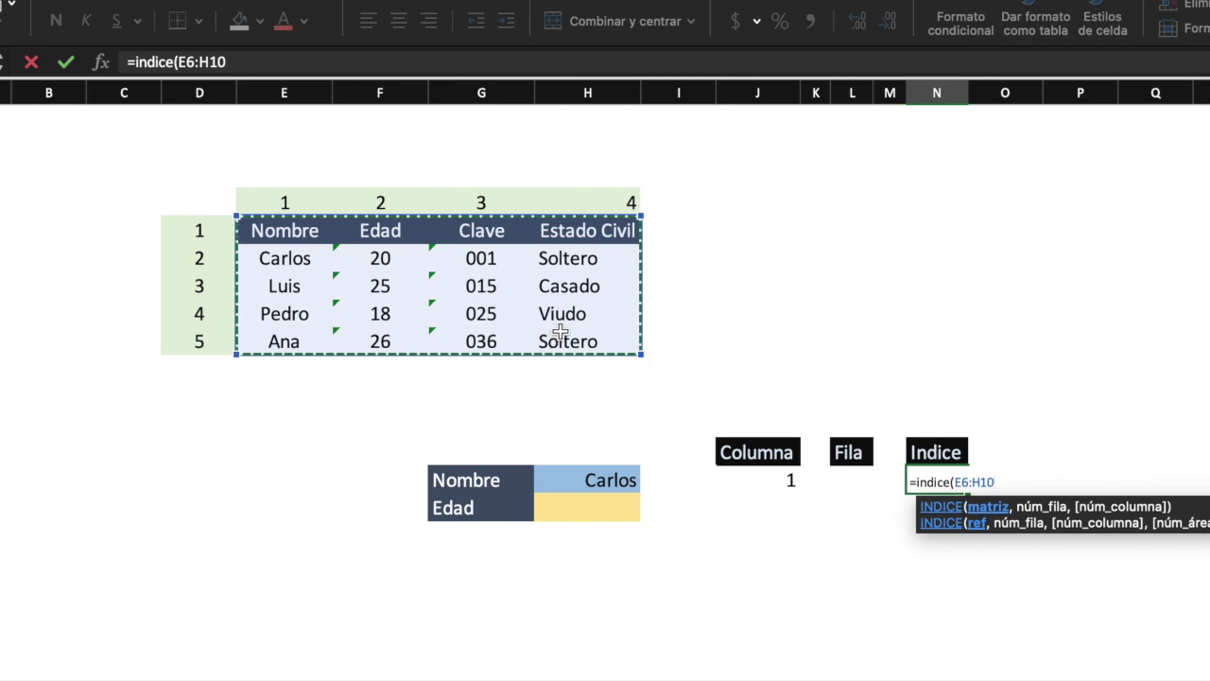
{"action": "type", "text": ", ,"}
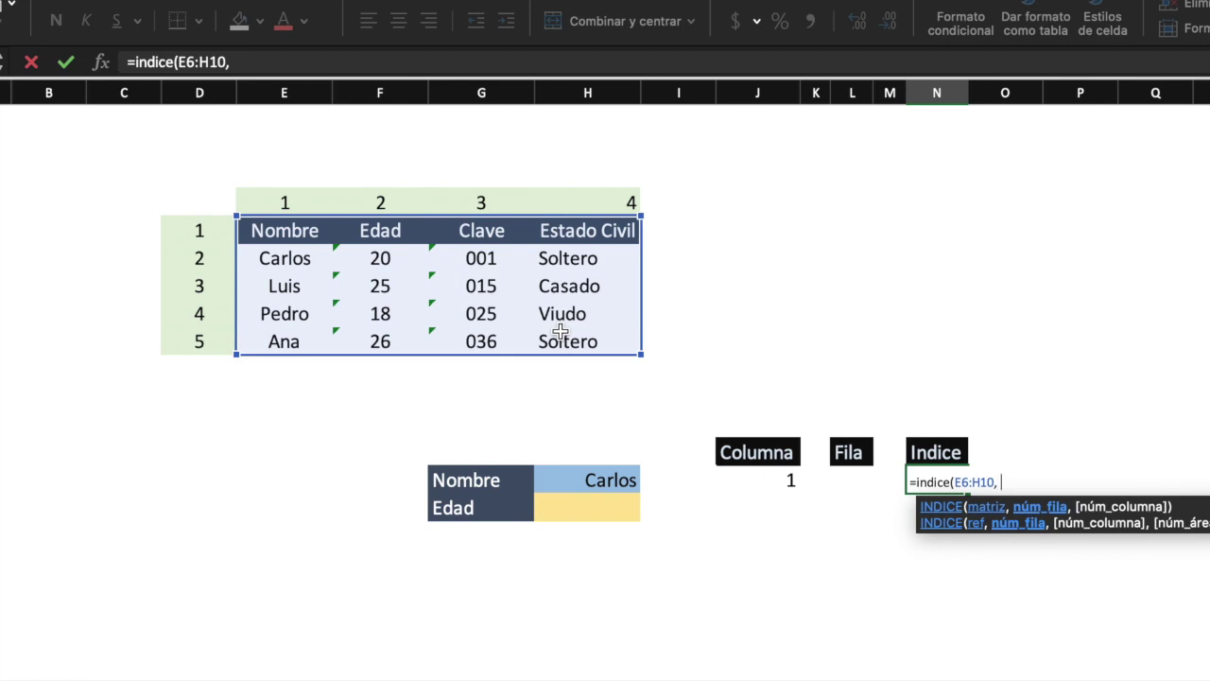
Complete =INDICE(E6:H10, ,J15) with J15 as the column, spilling the Nombre column
{"action": "type", "text": ","}
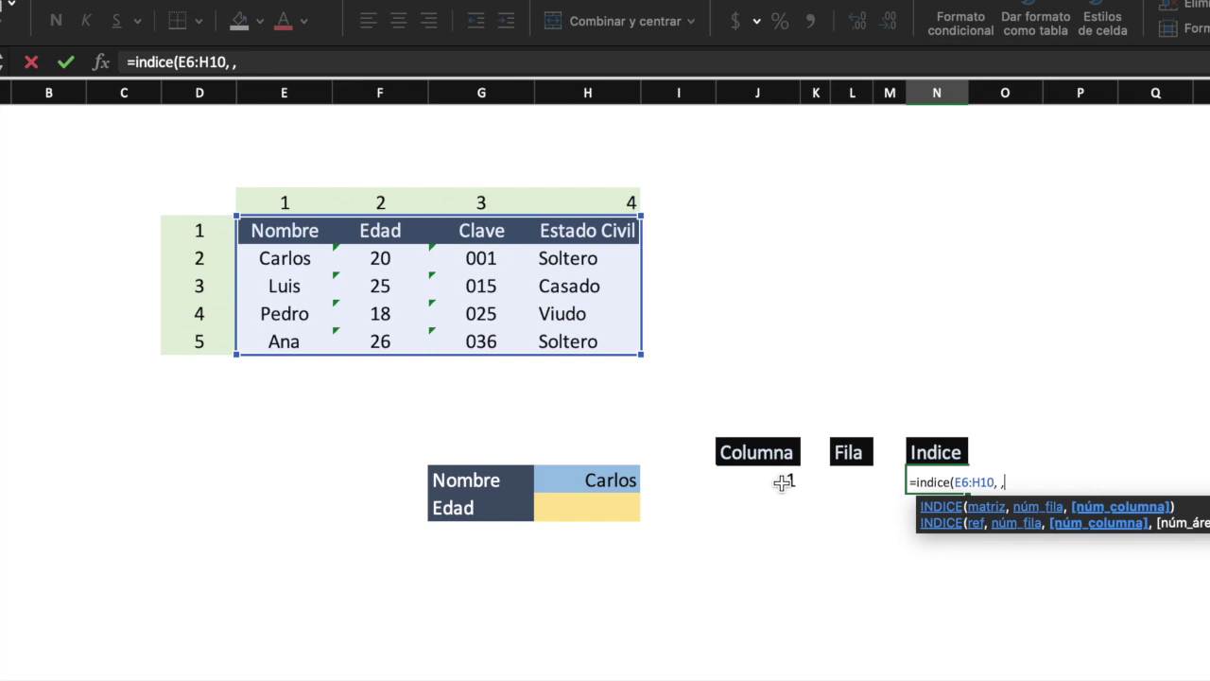
{"action": "left_click", "coordinate": [783, 482]}
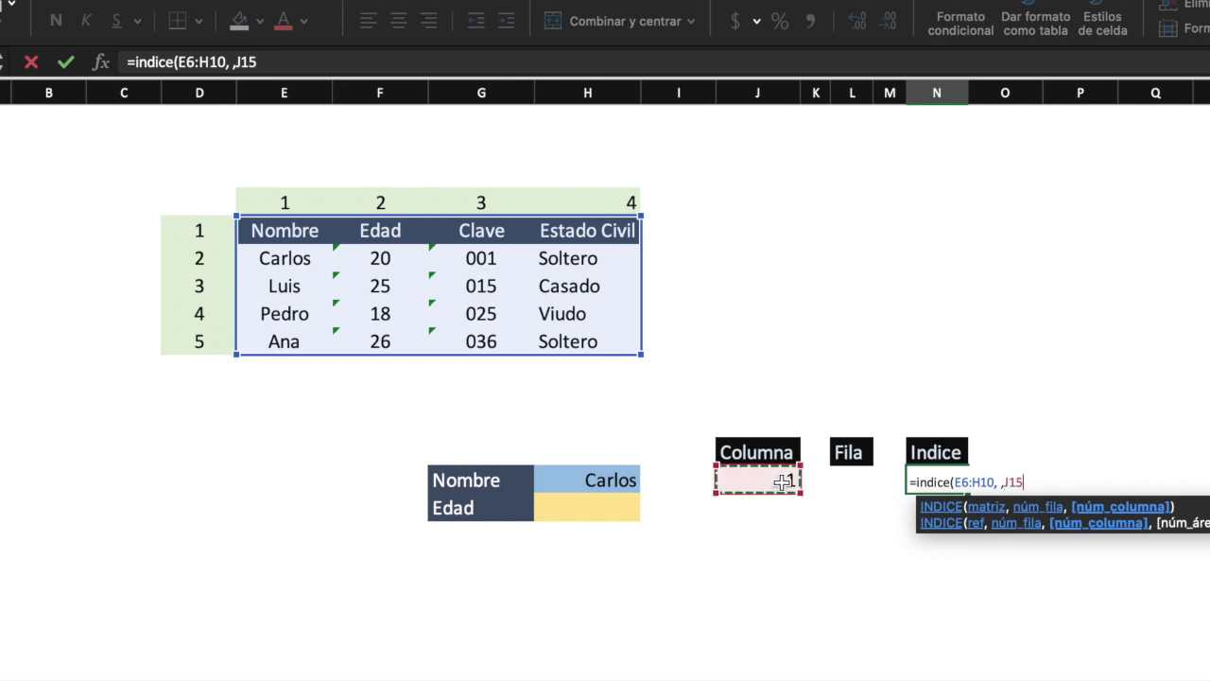
{"action": "key", "text": "Return"}
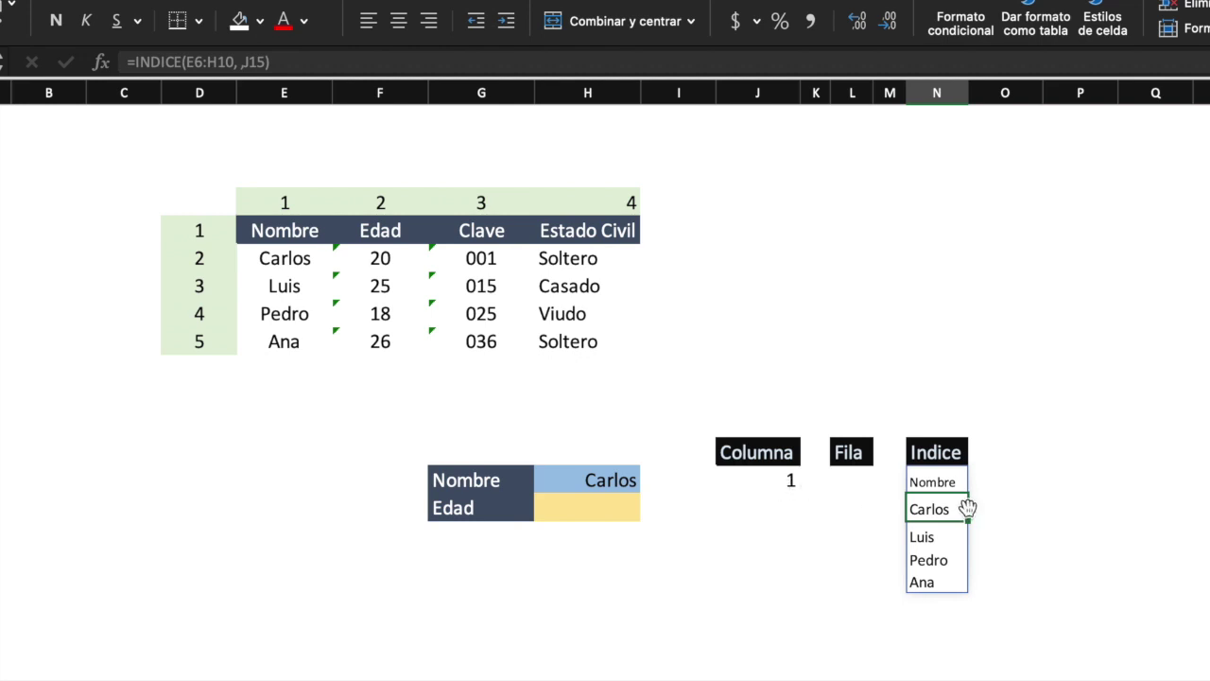
{"action": "left_click", "coordinate": [936, 482]}
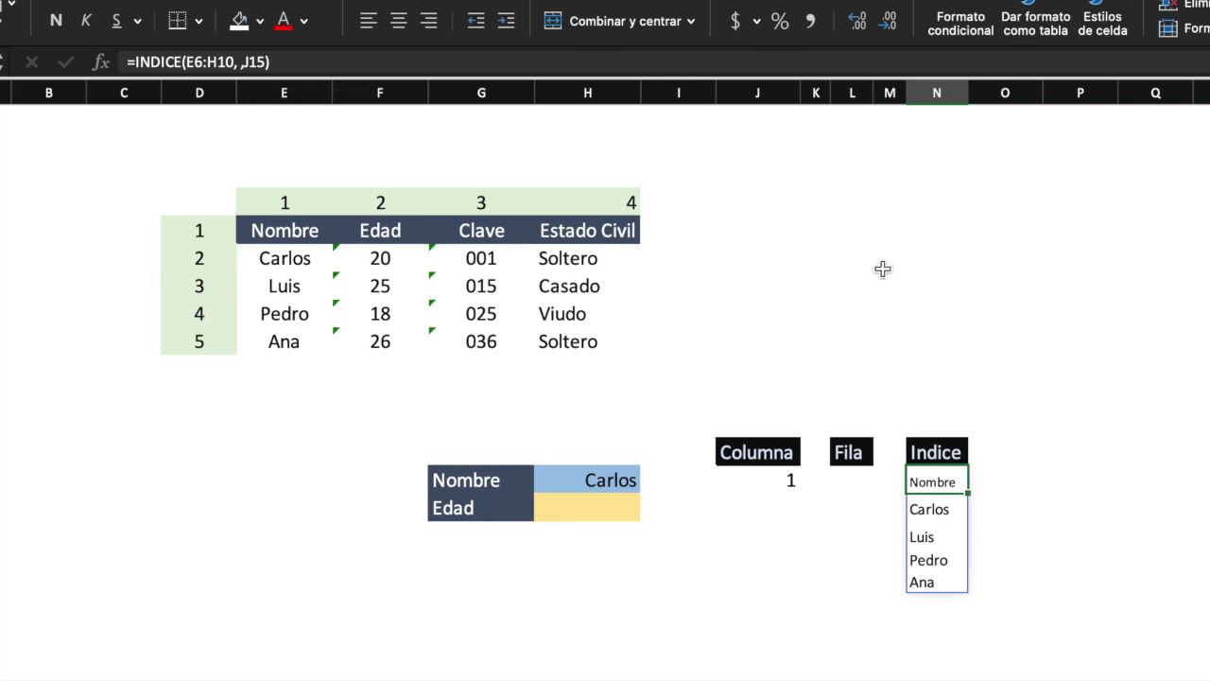
Try Edad and then Clave as the lookup field, checking the returned ages and keys
{"action": "left_click", "coordinate": [528, 478]}
{"action": "left_click", "coordinate": [544, 481]}
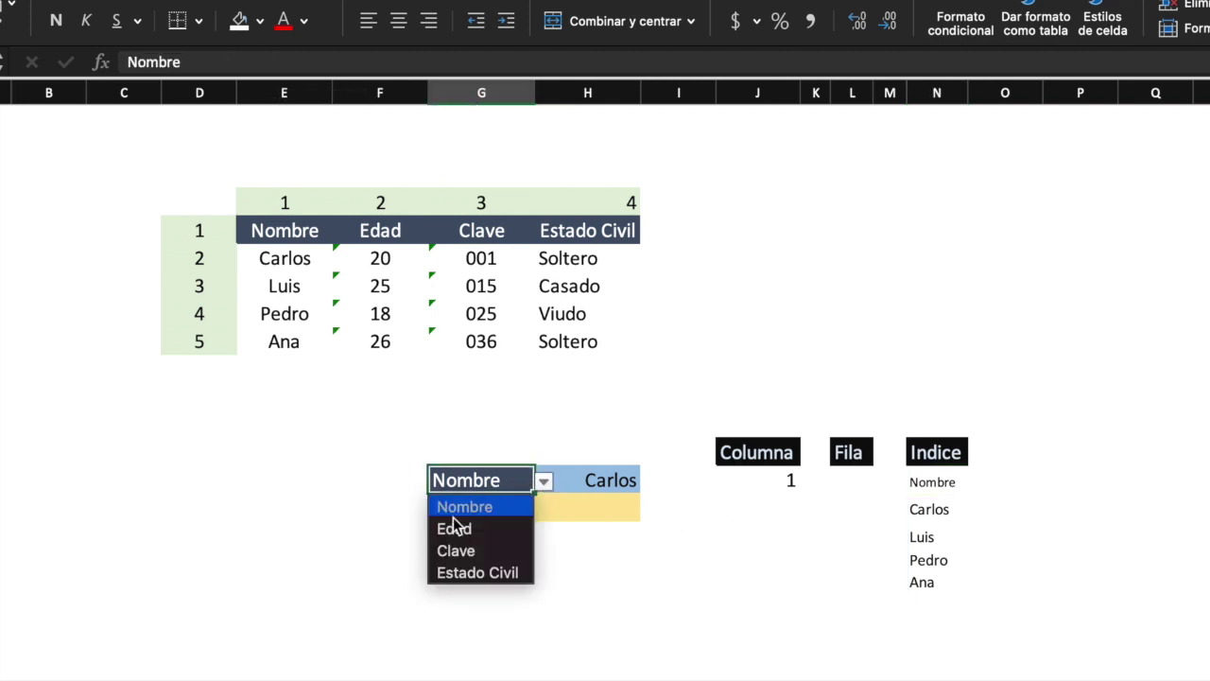
{"action": "left_click", "coordinate": [453, 527]}
{"action": "left_click_drag", "start_coordinate": [913, 482], "coordinate": [929, 584]}
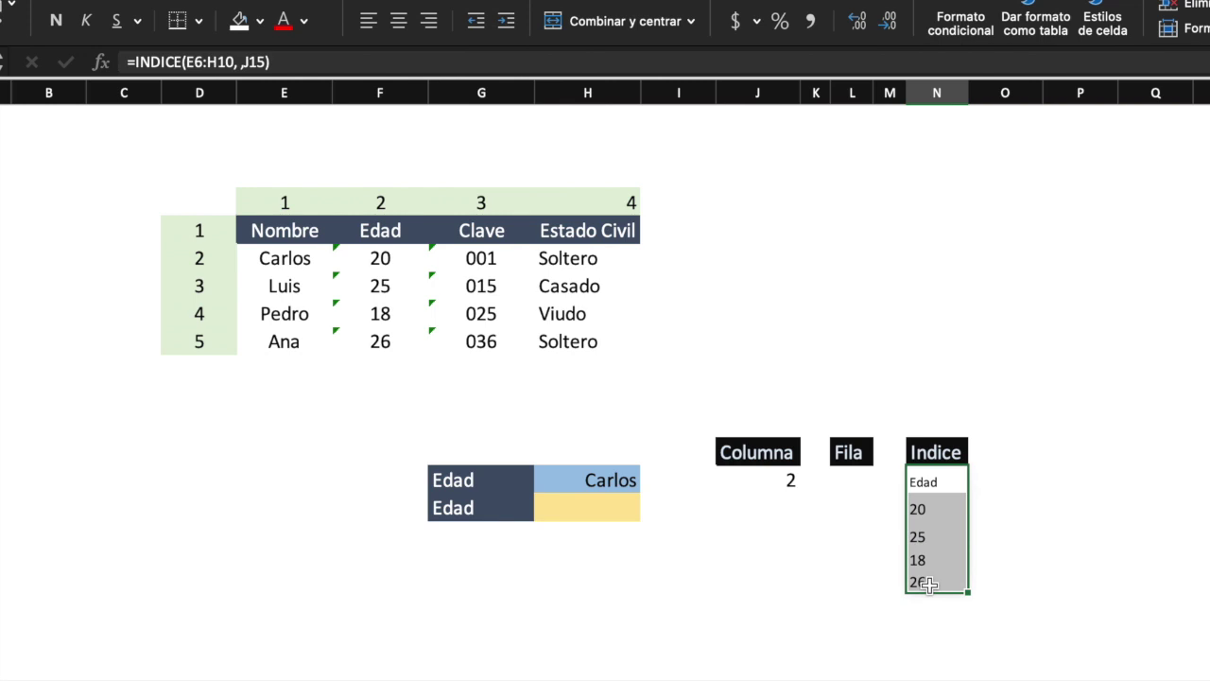
{"action": "left_click", "coordinate": [501, 477]}
{"action": "left_click", "coordinate": [544, 482]}
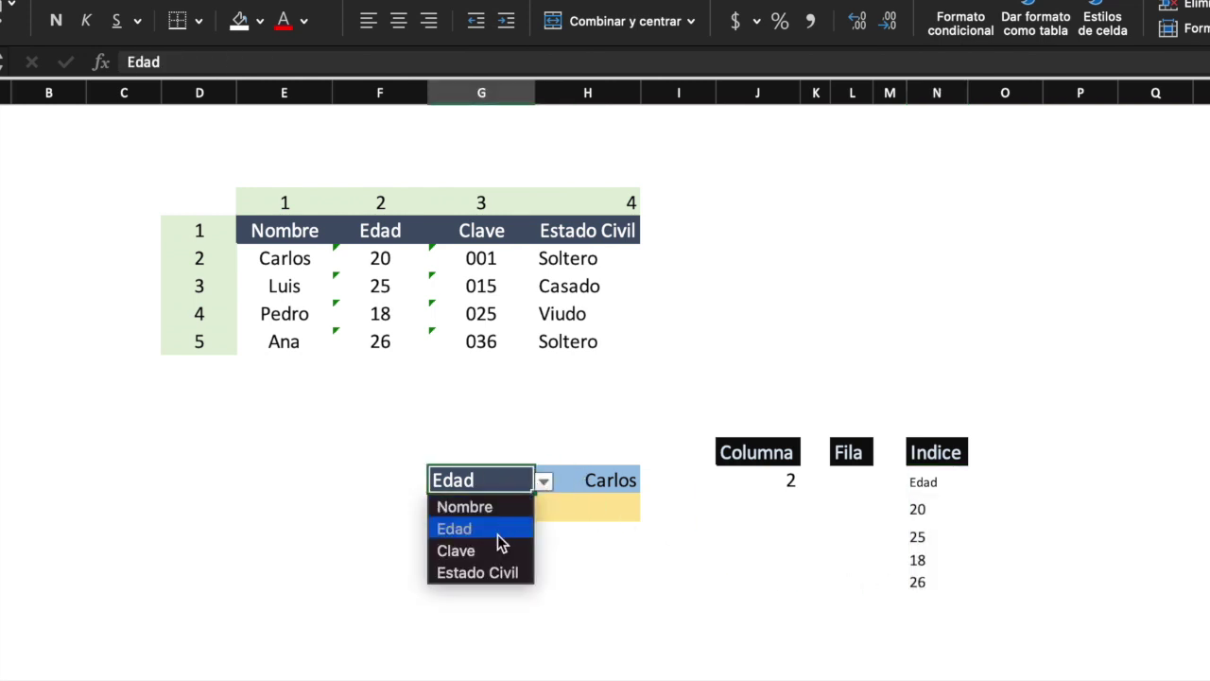
{"action": "left_click", "coordinate": [456, 550]}
{"action": "left_click_drag", "start_coordinate": [925, 484], "coordinate": [931, 607]}
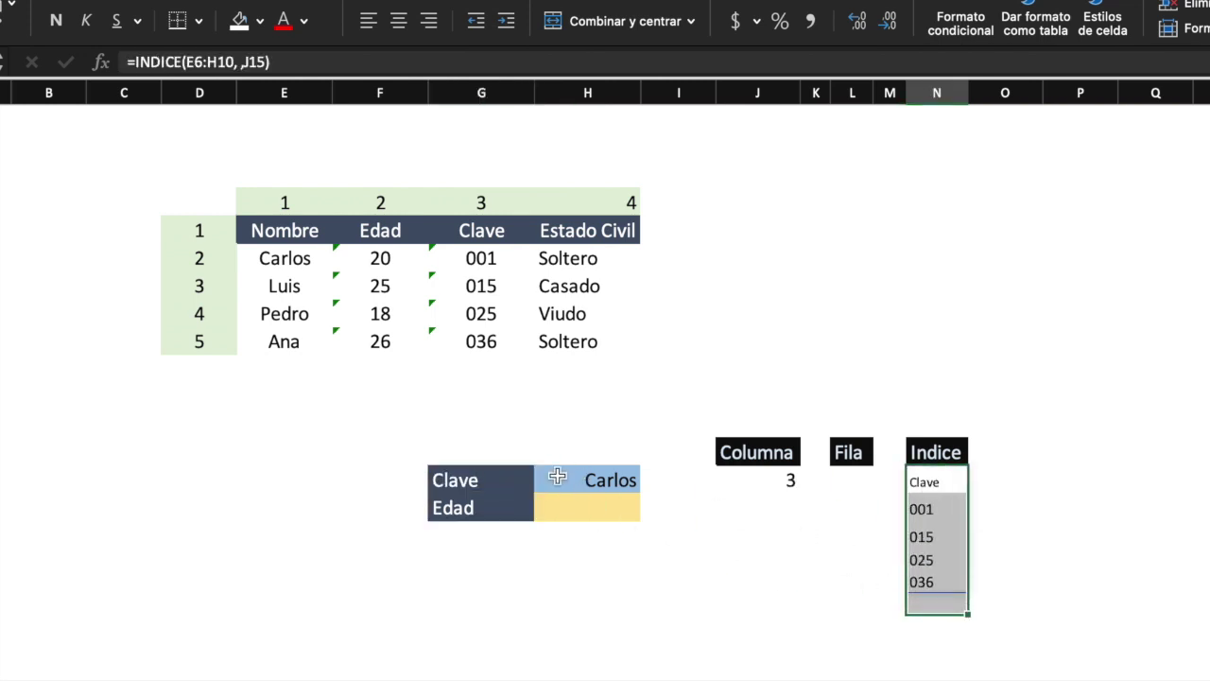
Choose Estado Civil in G16 and check the marital statuses listed under Indice
{"action": "left_click", "coordinate": [483, 481]}
{"action": "left_click", "coordinate": [544, 482]}
{"action": "left_click", "coordinate": [501, 574]}
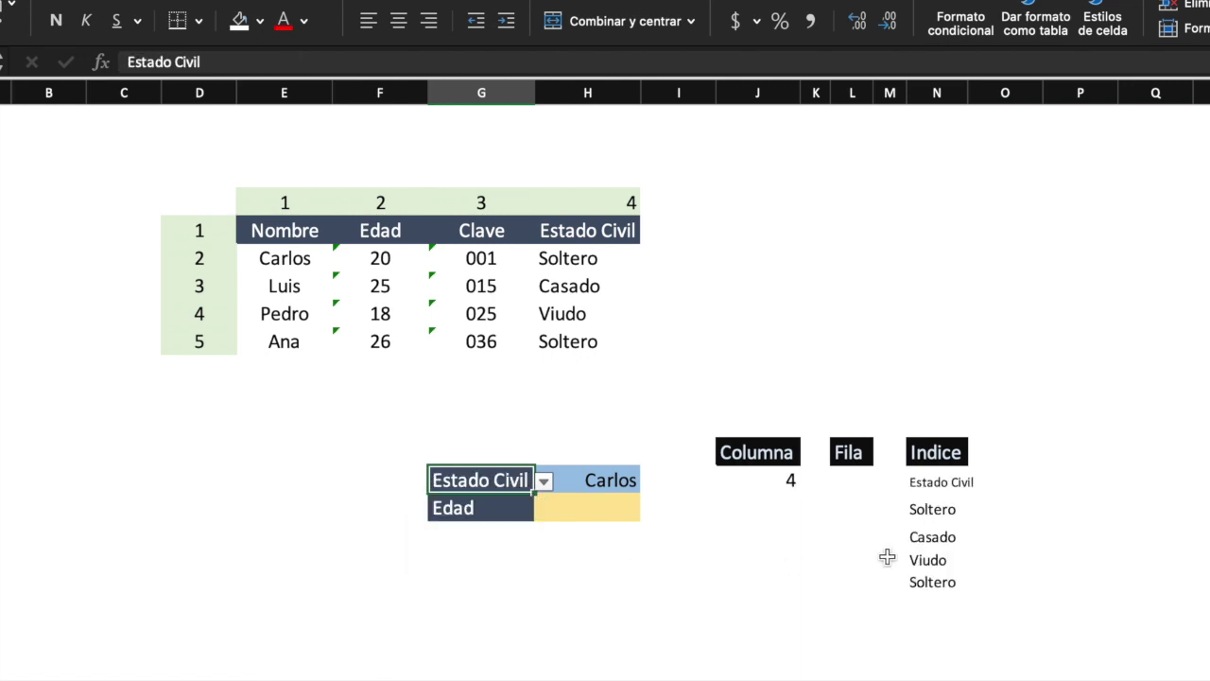
{"action": "left_click_drag", "start_coordinate": [931, 484], "coordinate": [932, 581]}
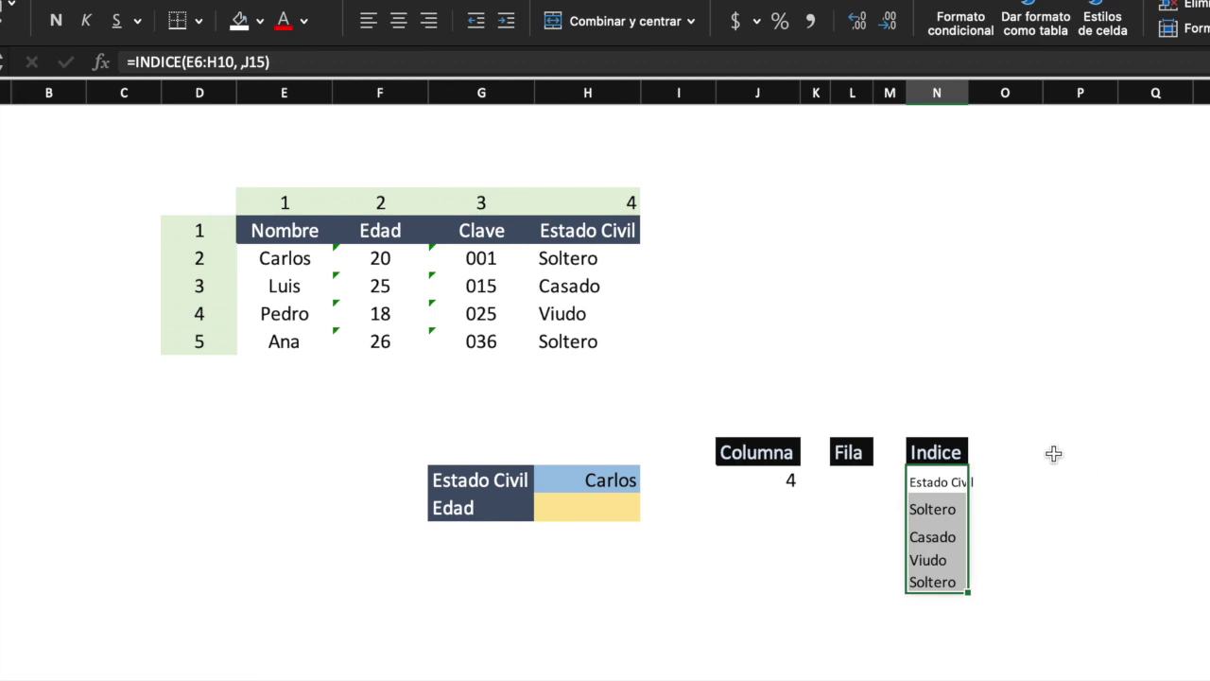
{"action": "left_click", "coordinate": [860, 479]}
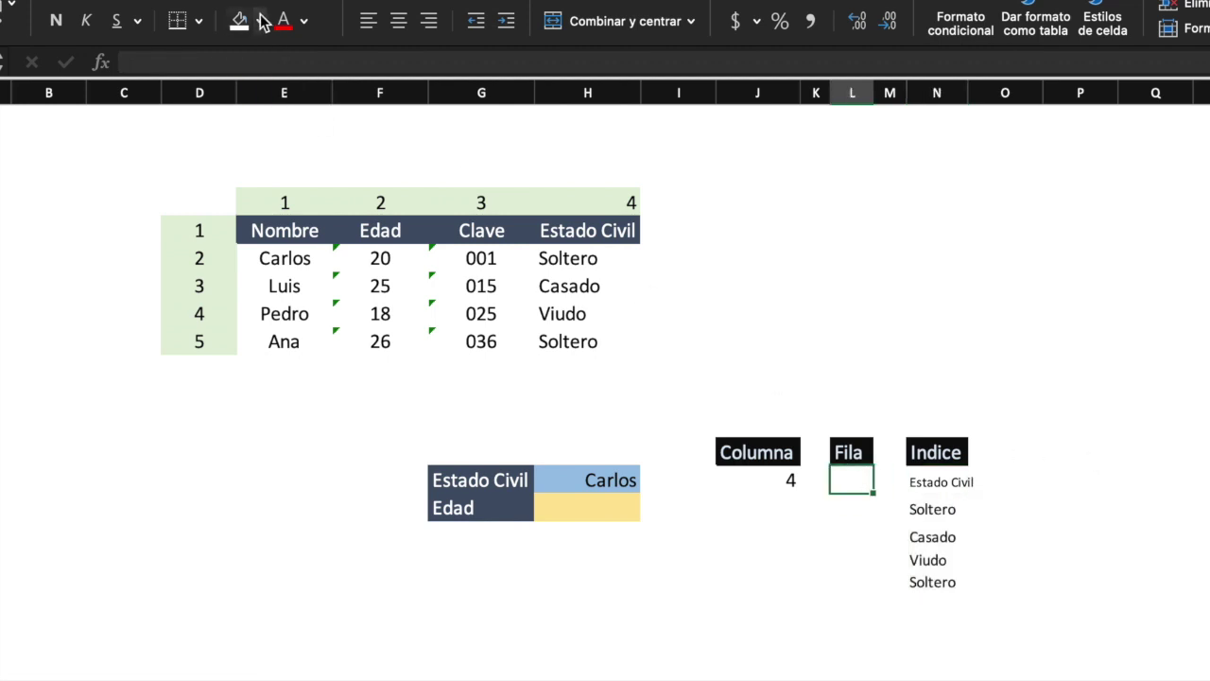
Fill the Fila cell L16 light blue and clear the Indice helper cells N15:N20
{"action": "left_click", "coordinate": [260, 21]}
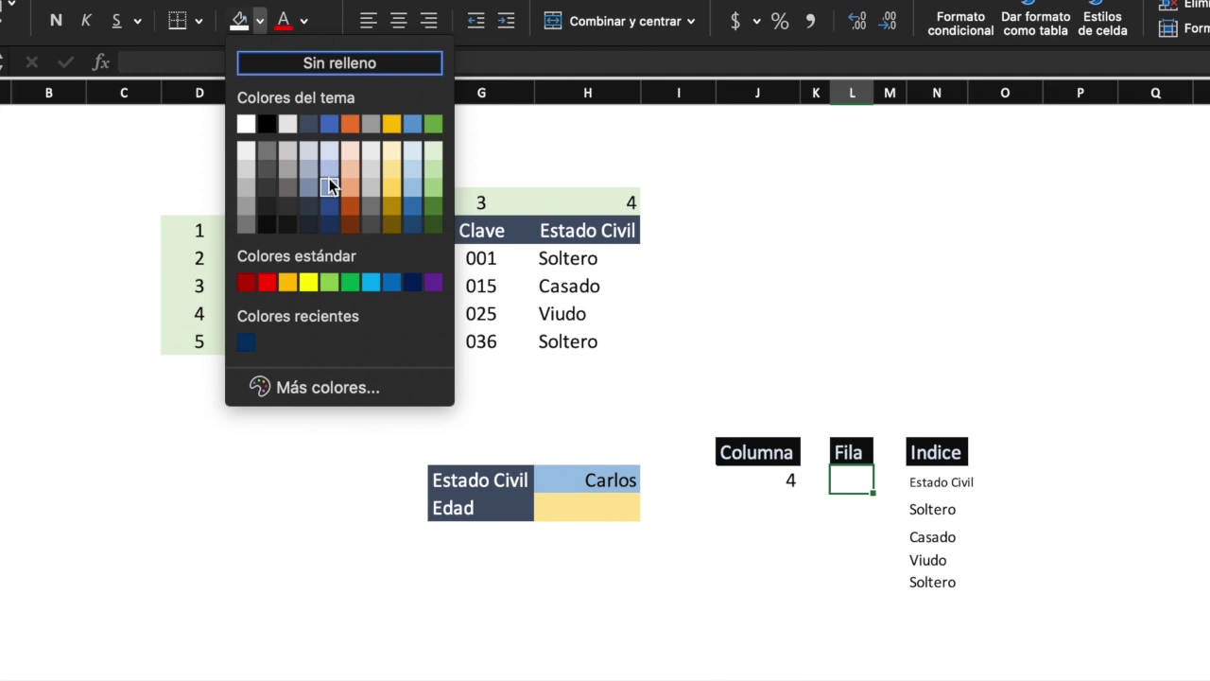
{"action": "left_click", "coordinate": [328, 180]}
{"action": "left_click", "coordinate": [936, 397]}
{"action": "left_click_drag", "start_coordinate": [959, 480], "coordinate": [964, 609]}
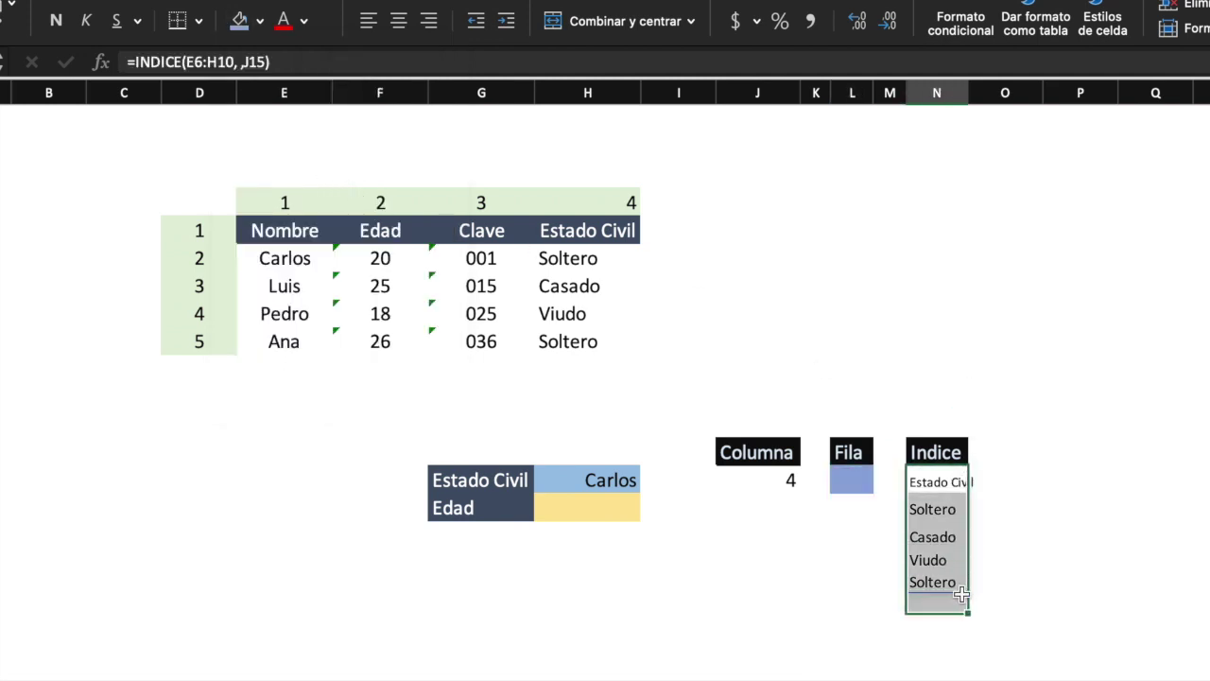
{"action": "left_click", "coordinate": [1005, 397]}
{"action": "left_click_drag", "start_coordinate": [936, 452], "coordinate": [936, 581]}
{"action": "key", "text": "Delete"}
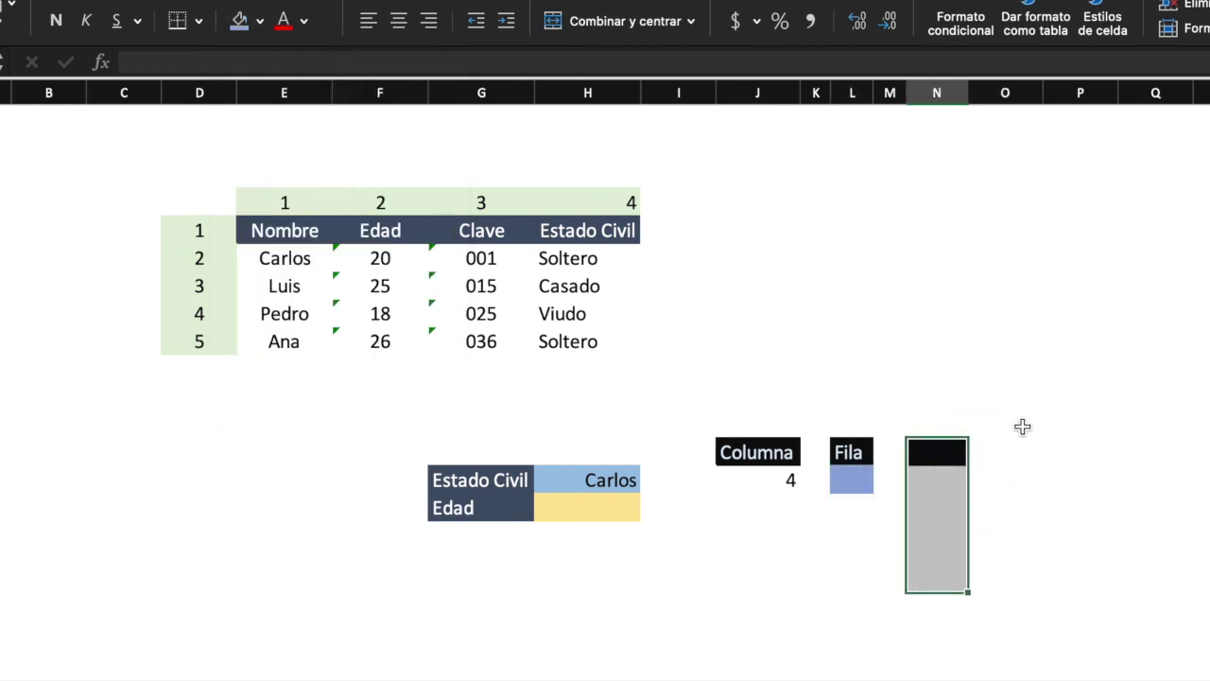
{"action": "left_click", "coordinate": [1022, 427]}
Set the lookup field to Clave with value 001, then begin =coincidir( in the Fila cell
{"action": "left_click", "coordinate": [865, 478]}
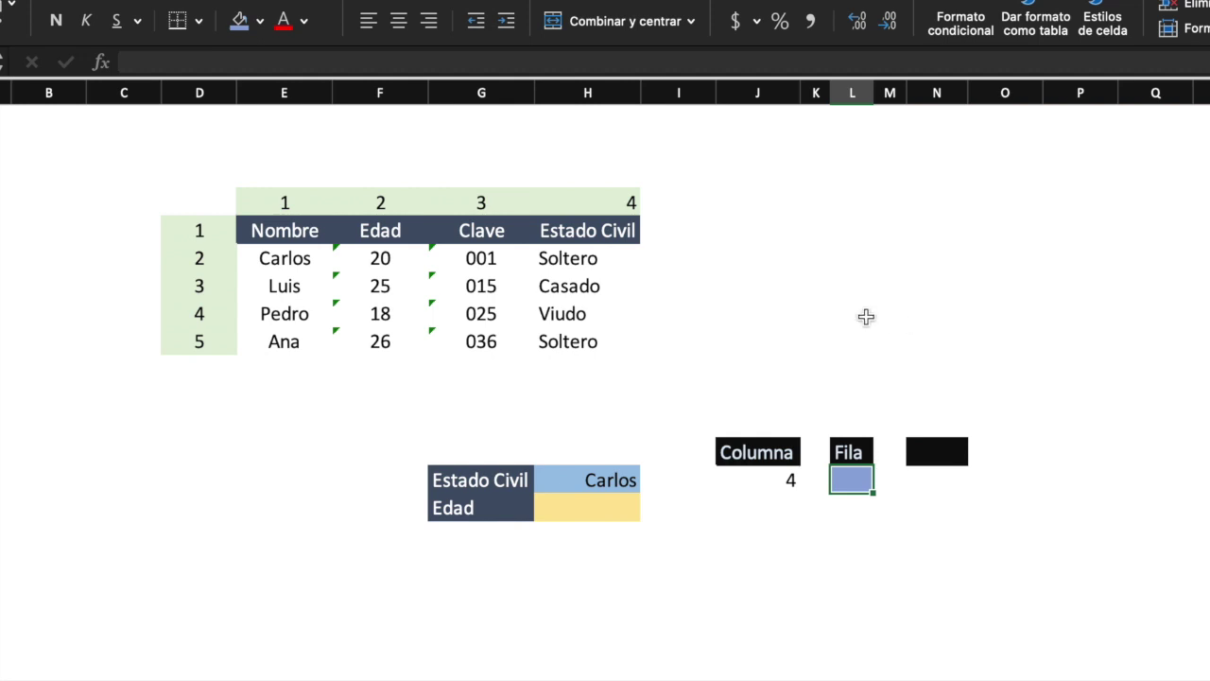
{"action": "left_click", "coordinate": [477, 482]}
{"action": "left_click", "coordinate": [544, 481]}
{"action": "left_click", "coordinate": [466, 508]}
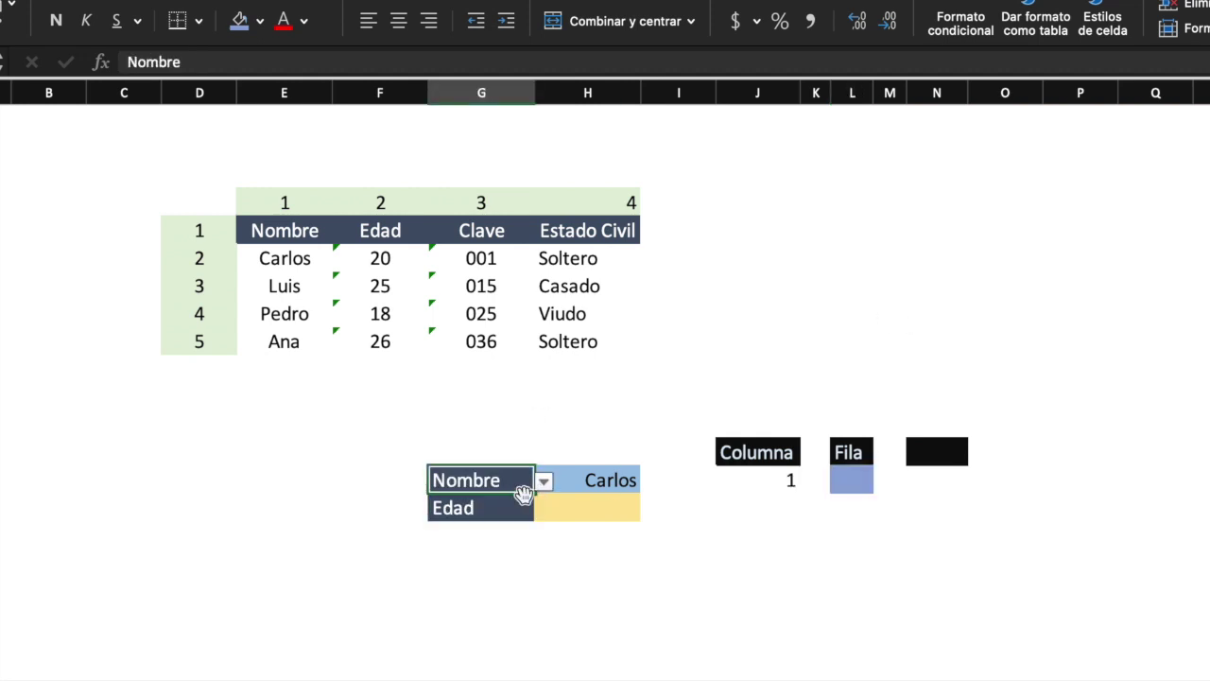
{"action": "left_click", "coordinate": [543, 481]}
{"action": "left_click", "coordinate": [473, 551]}
{"action": "left_click", "coordinate": [617, 489]}
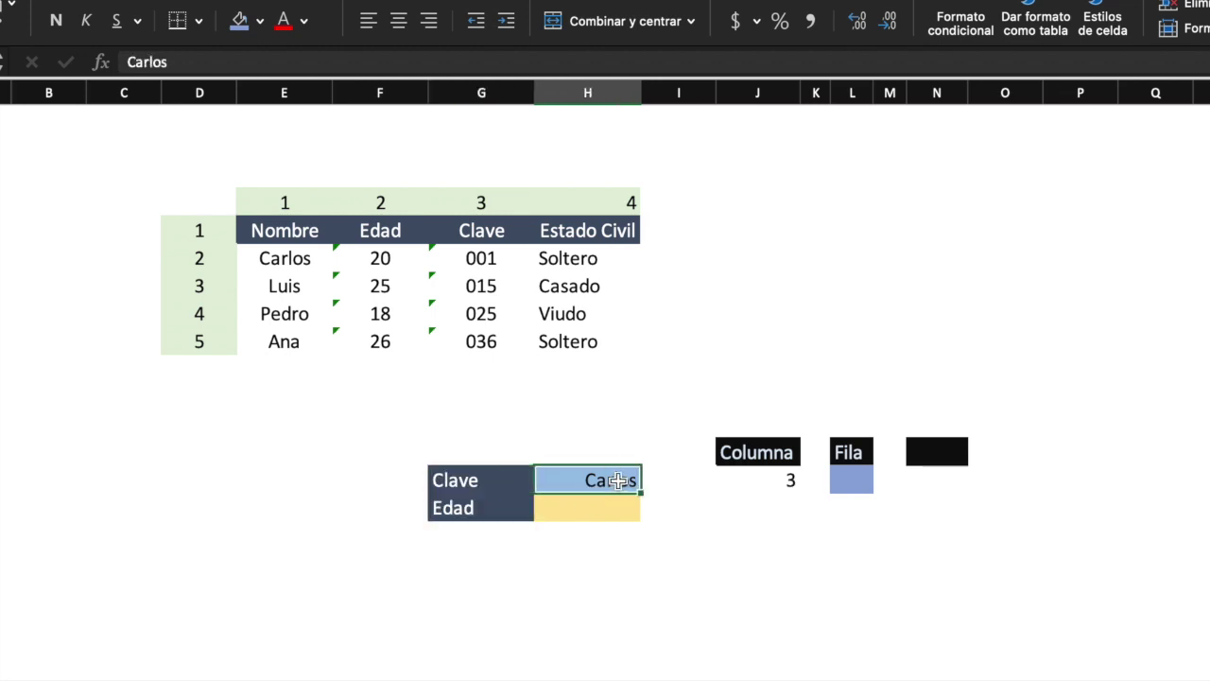
{"action": "type", "text": "001"}
{"action": "key", "text": "Return"}
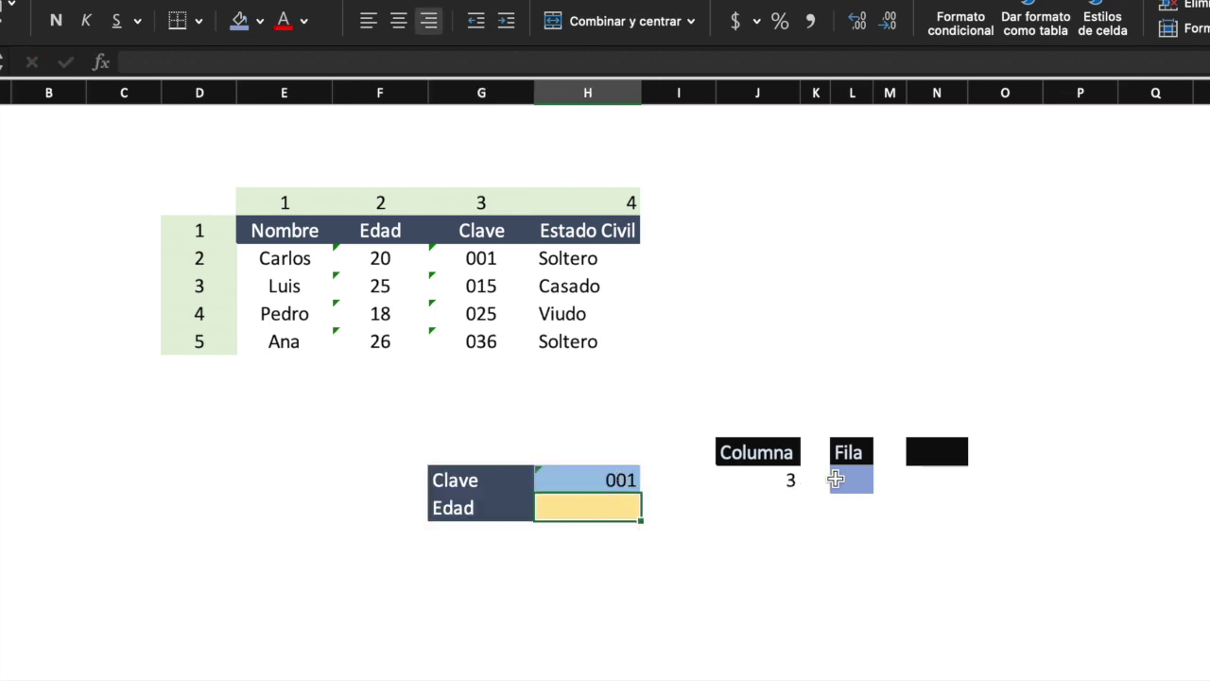
{"action": "left_click", "coordinate": [847, 479]}
{"action": "type", "text": "="}
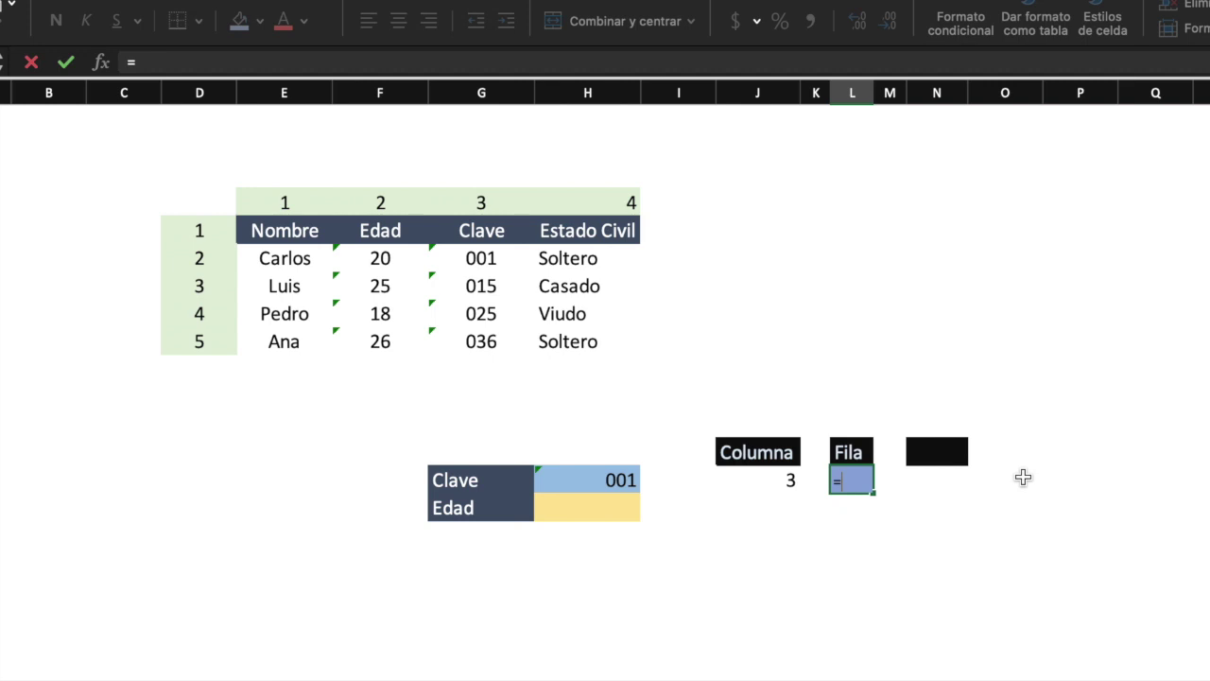
{"action": "type", "text": "coincidir("}
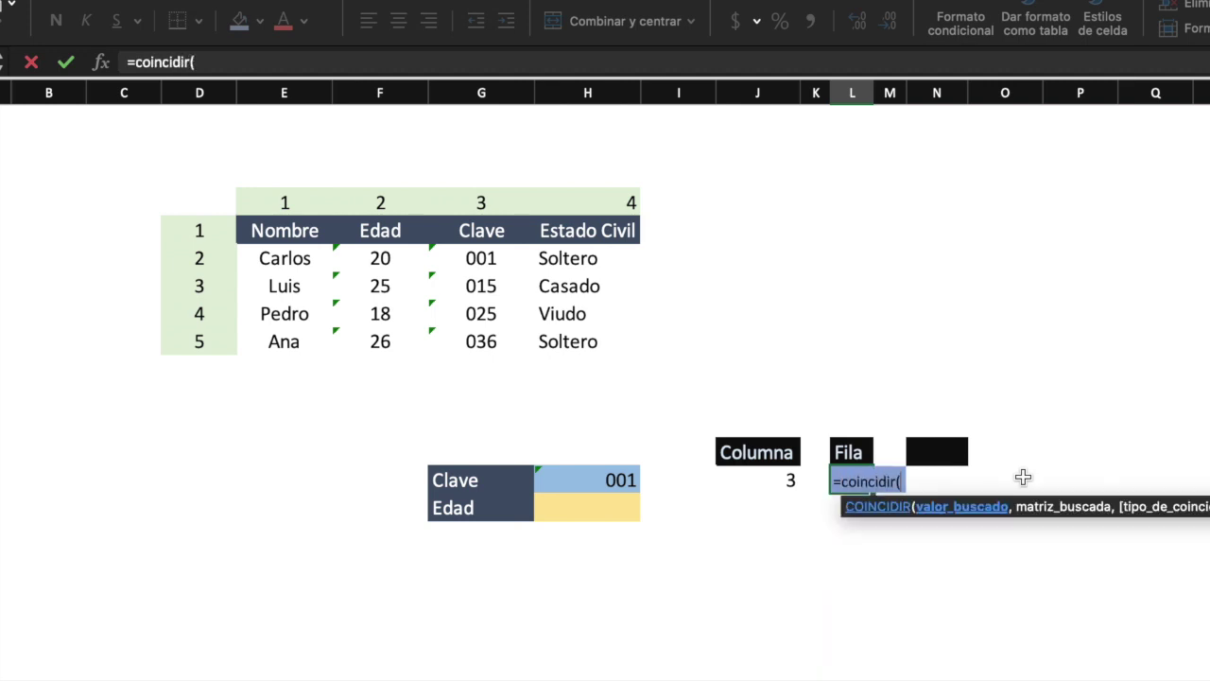
Match the H15 lookup value against an INDICE over the data table E6:H10
{"action": "left_click", "coordinate": [613, 480]}
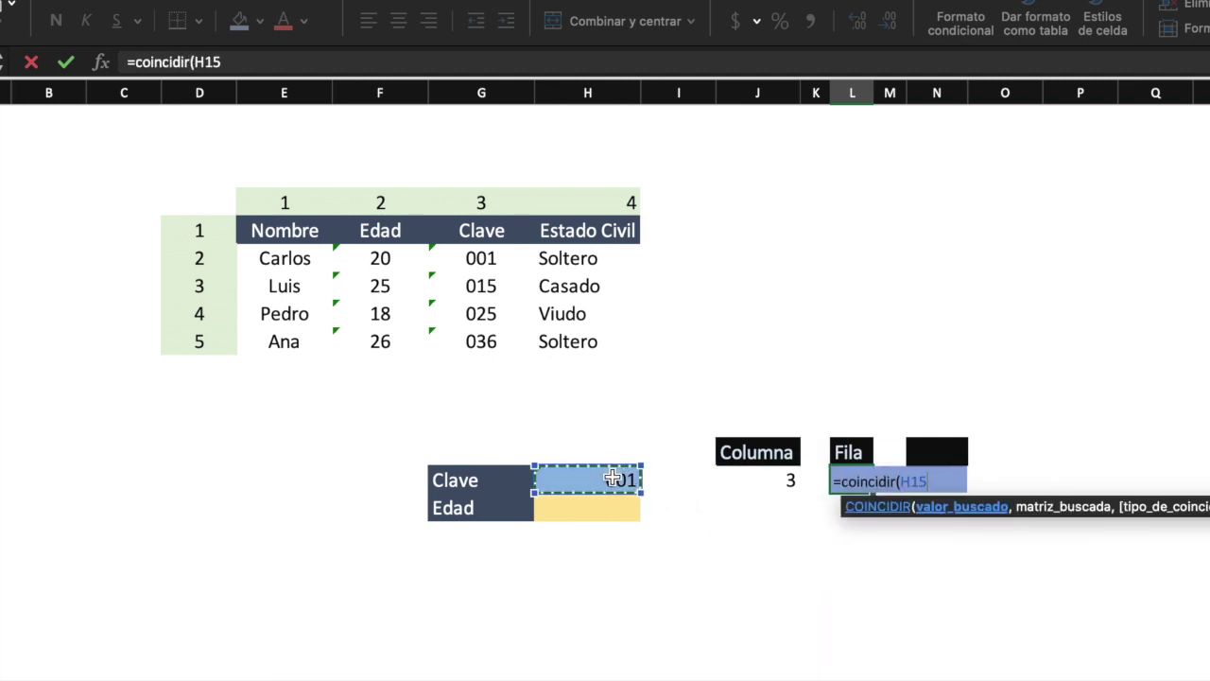
{"action": "type", "text": ","}
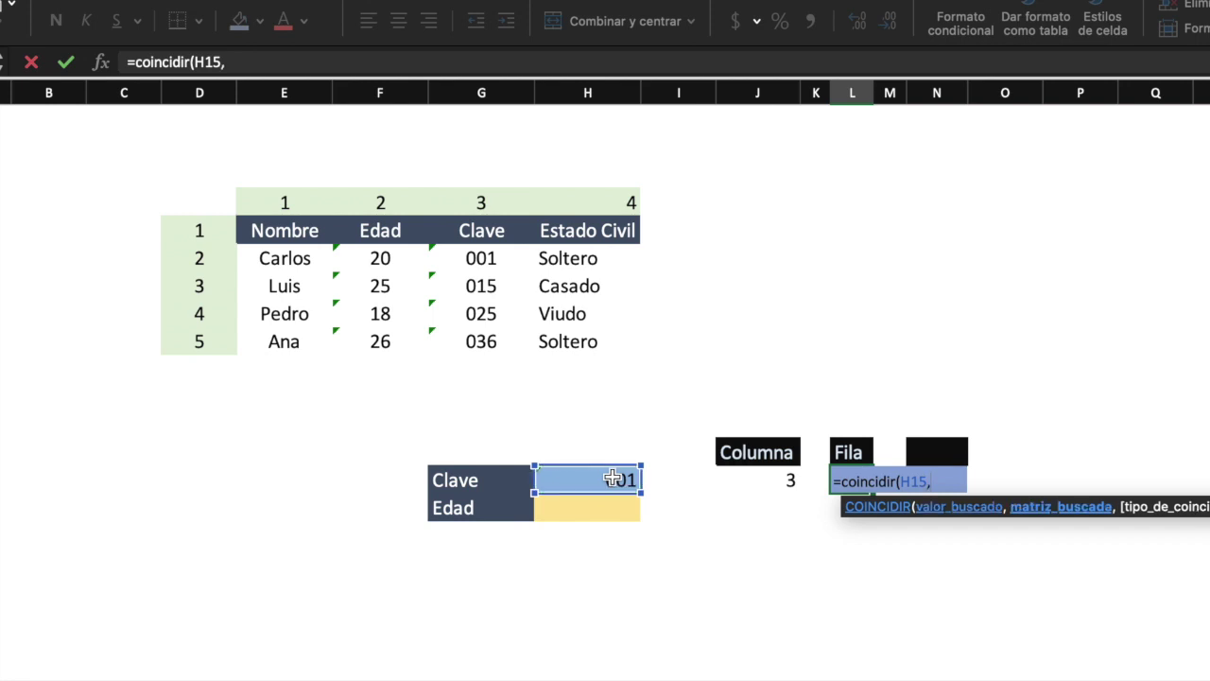
{"action": "type", "text": "coi"}
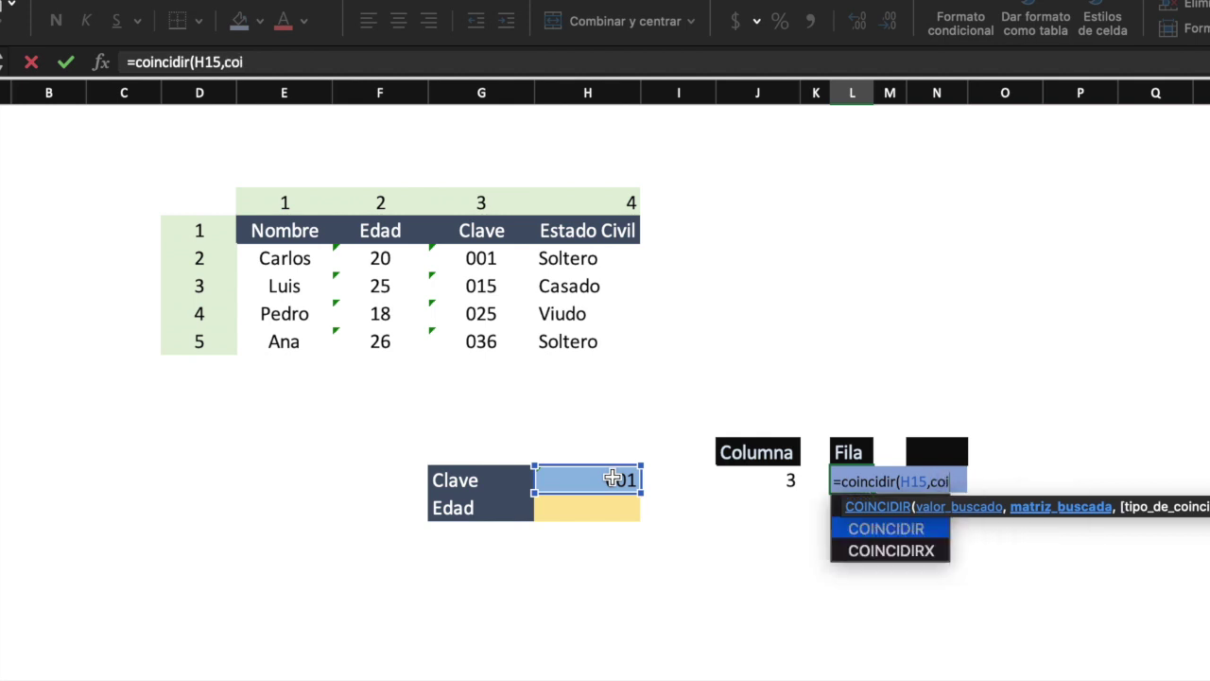
{"action": "type", "text": "ncidir("}
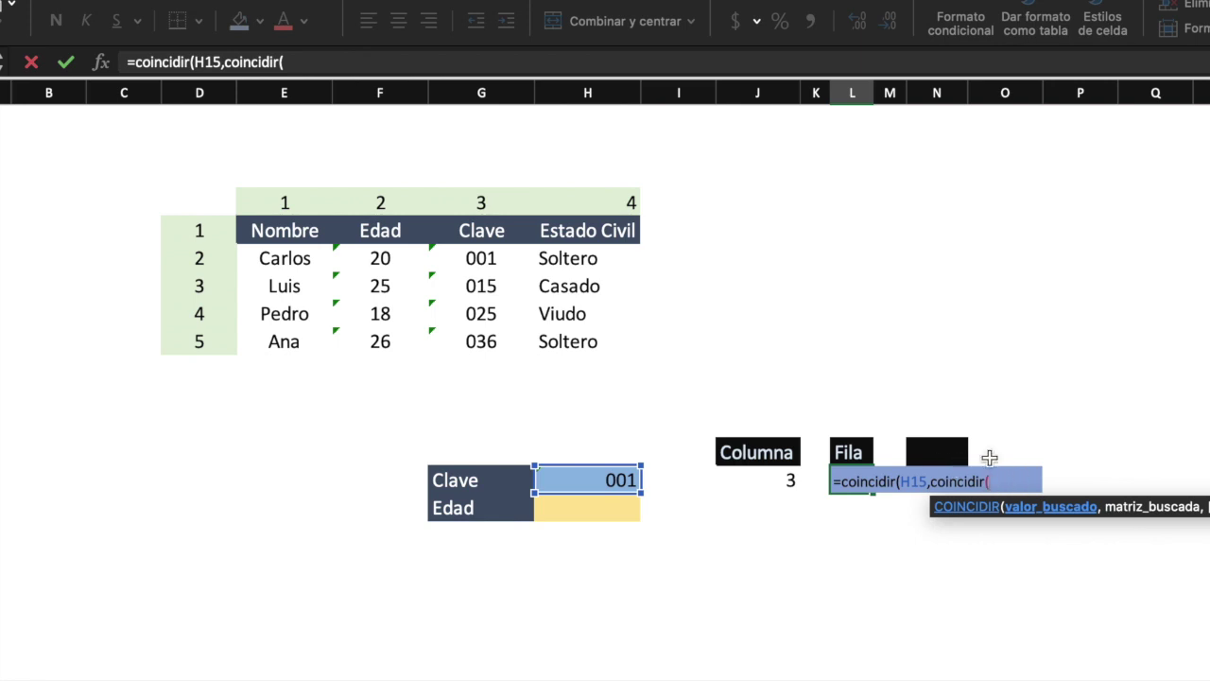
{"action": "key", "text": "BackSpace"}
{"action": "key", "text": "BackSpace"}
{"action": "key", "text": "BackSpace"}
{"action": "key", "text": "BackSpace"}
{"action": "key", "text": "BackSpace"}
{"action": "key", "text": "BackSpace"}
{"action": "key", "text": "BackSpace"}
{"action": "key", "text": "BackSpace"}
{"action": "key", "text": "BackSpace"}
{"action": "type", "text": "ind"}
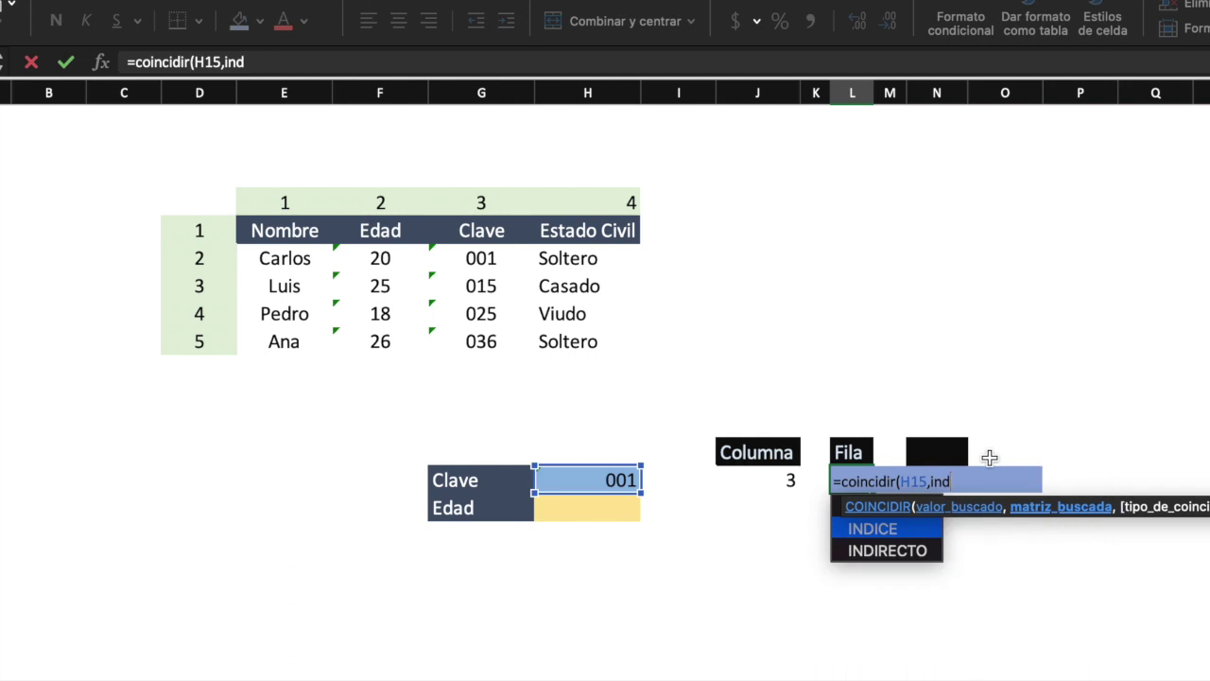
{"action": "type", "text": "ice("}
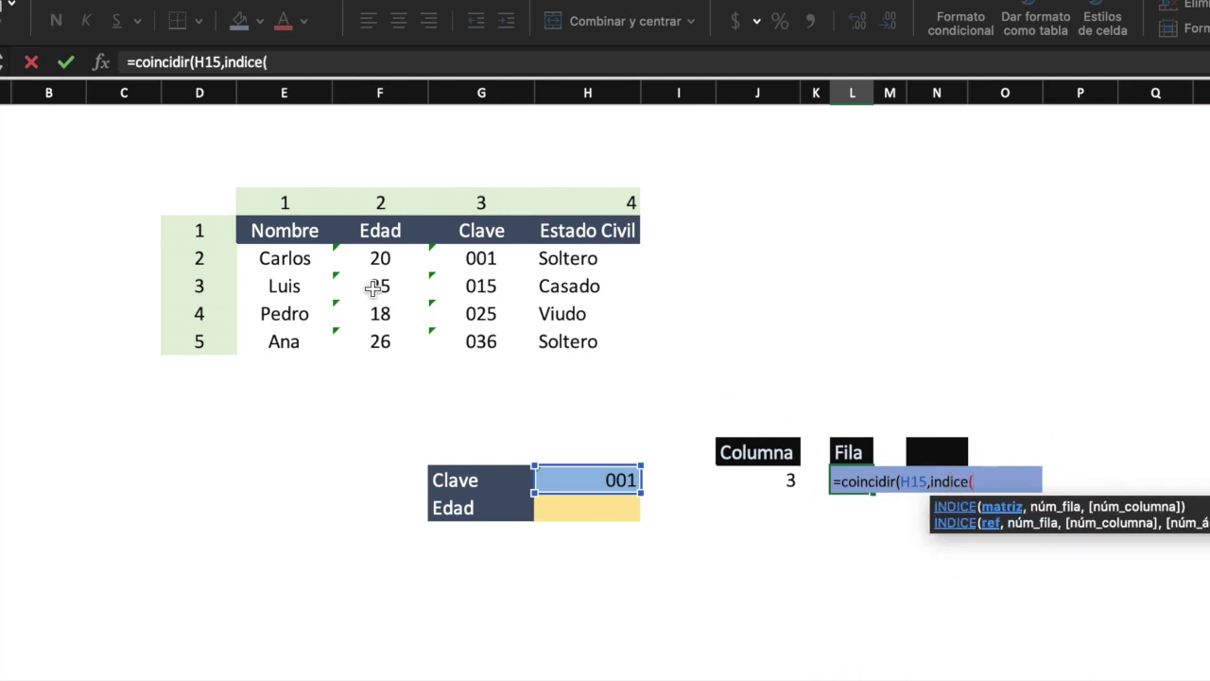
{"action": "left_click_drag", "start_coordinate": [281, 231], "coordinate": [382, 259]}
{"action": "left_click_drag", "start_coordinate": [560, 338], "coordinate": [597, 355]}
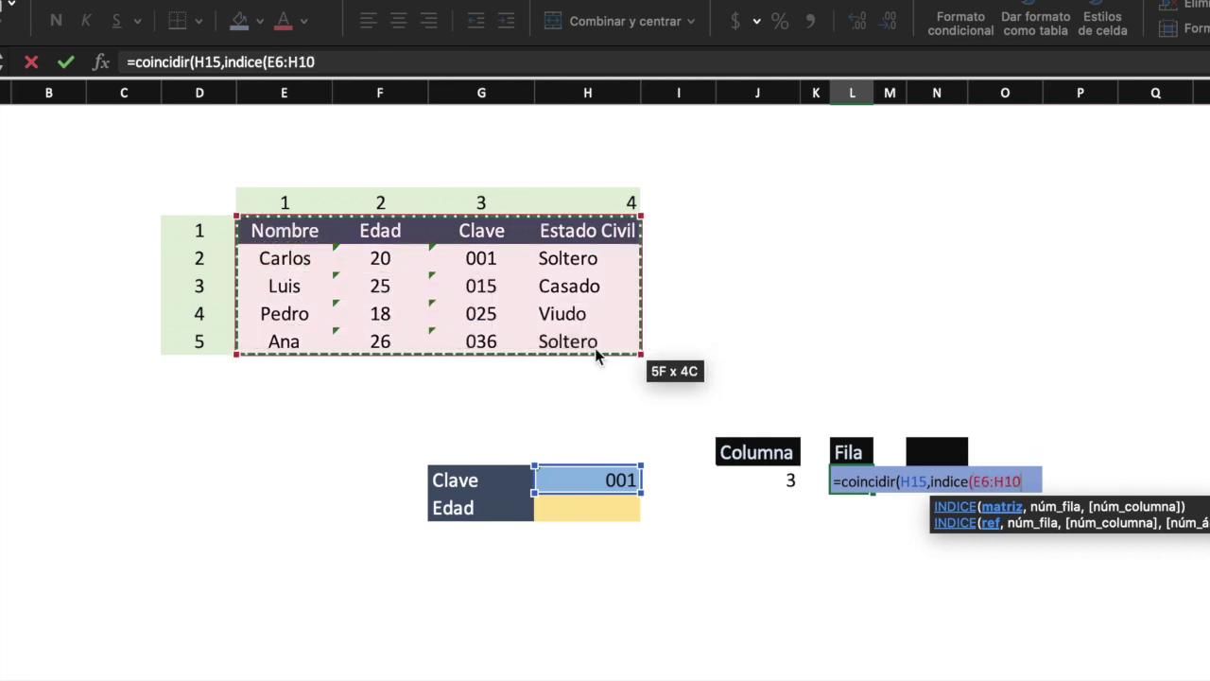
Finish =coincidir(H15,indice(E6:H10,,J15),0) with exact match, returning row 2
{"action": "type", "text": ","}
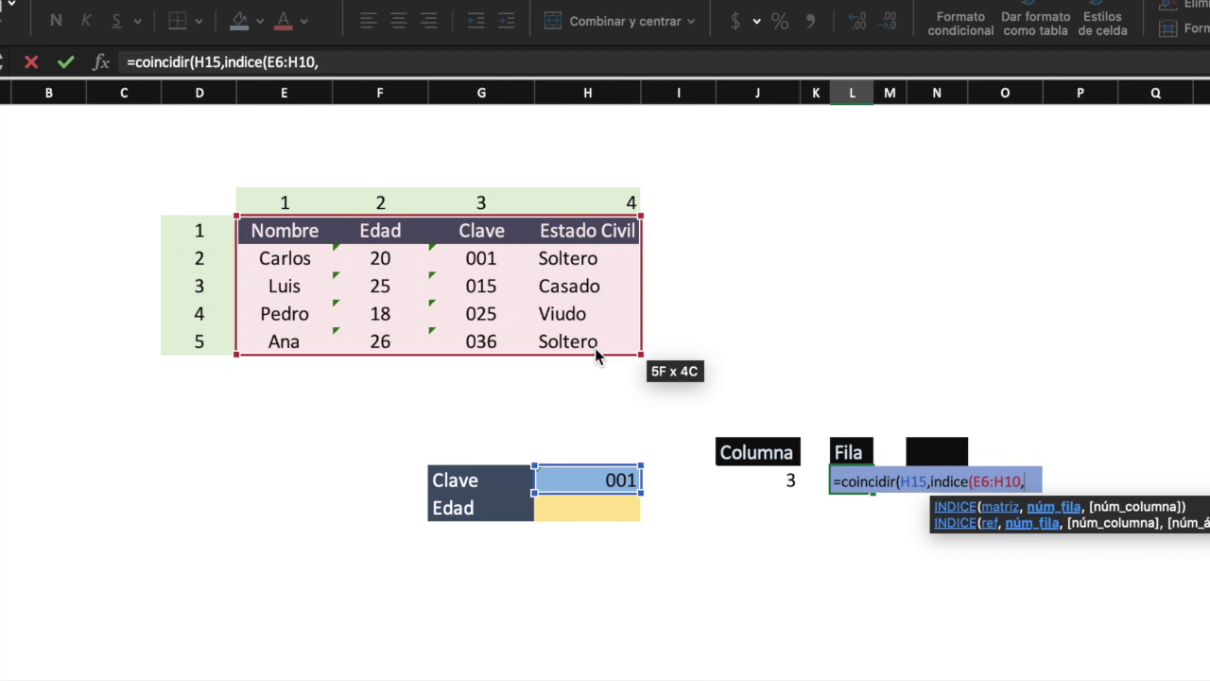
{"action": "type", "text": ","}
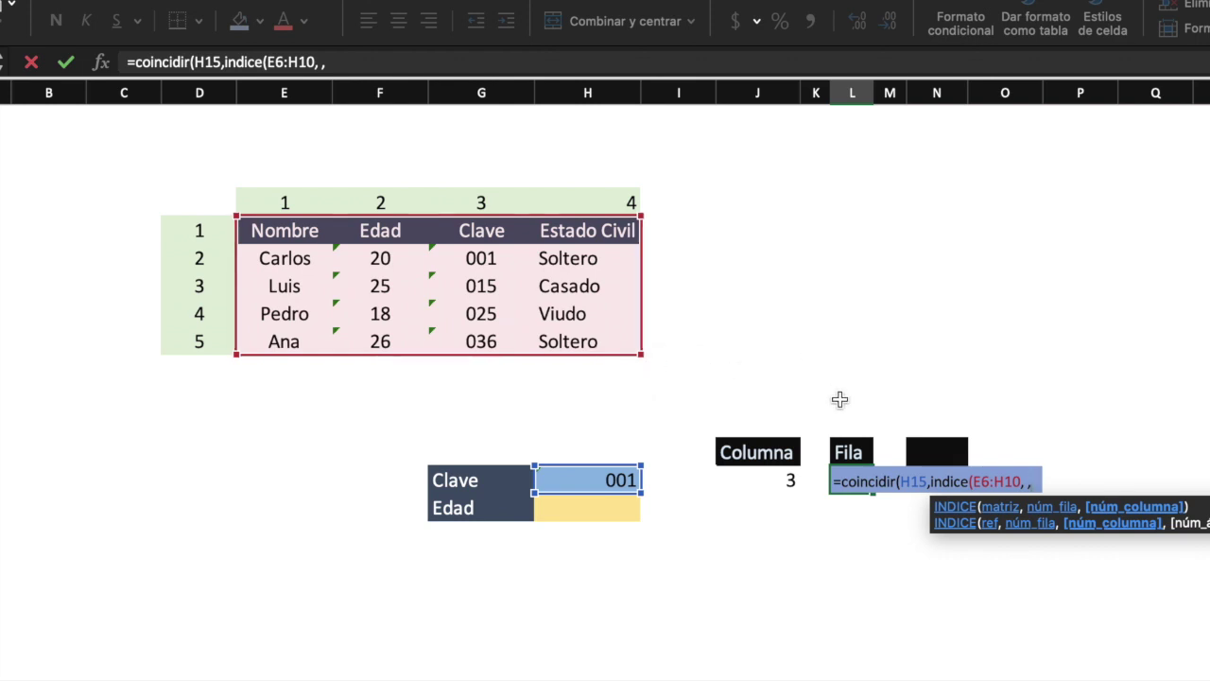
{"action": "left_click", "coordinate": [787, 481]}
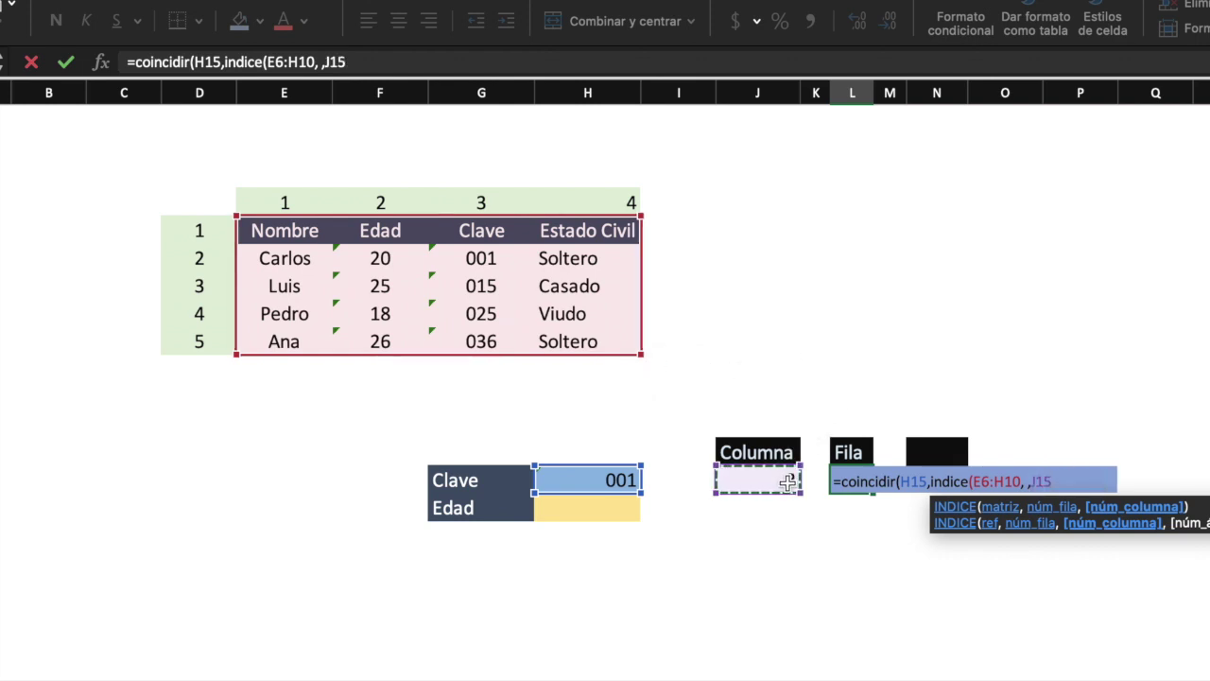
{"action": "type", "text": ")"}
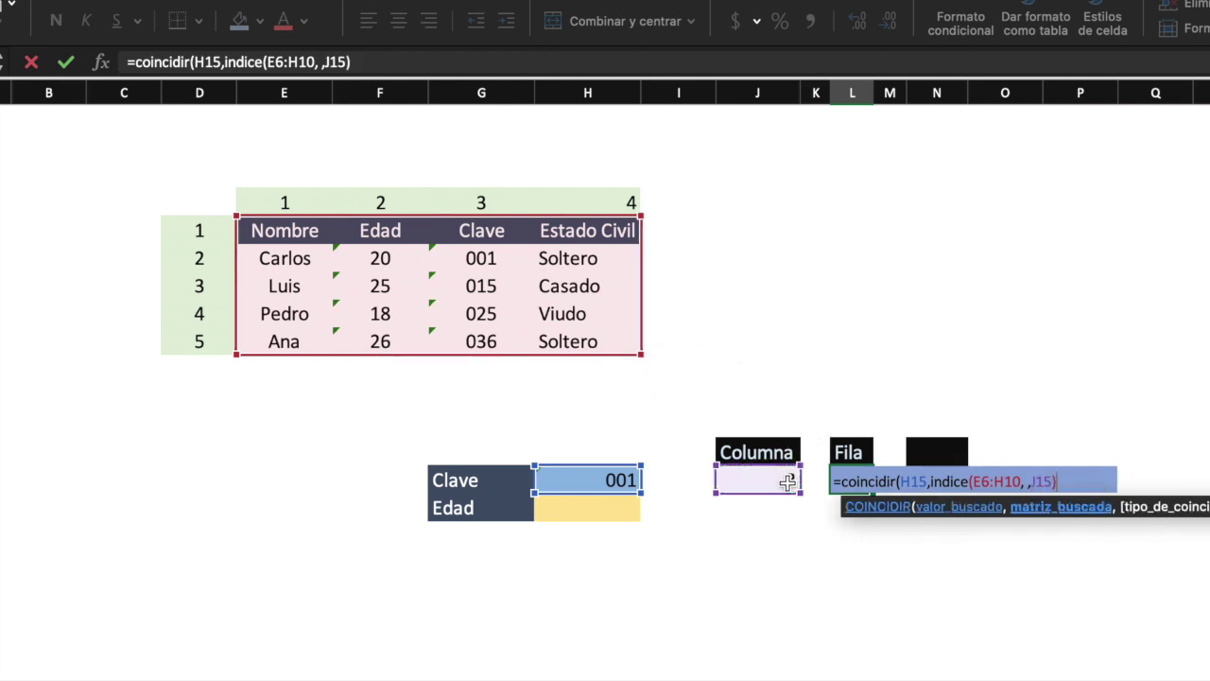
{"action": "type", "text": ","}
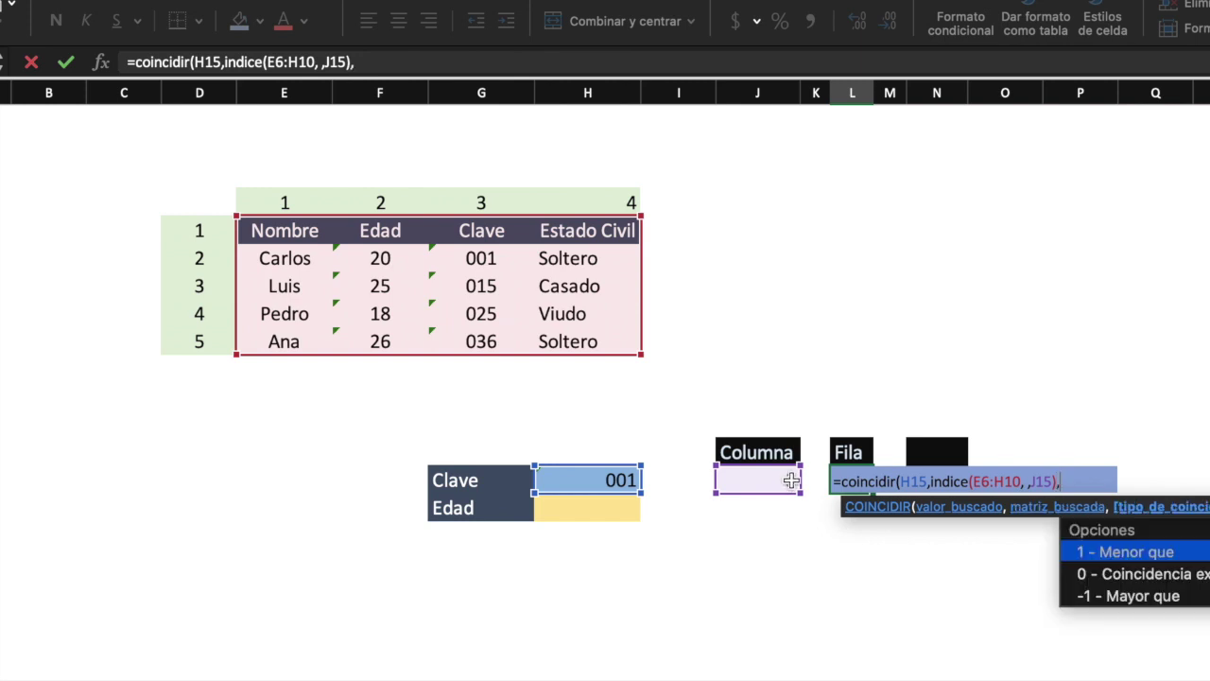
{"action": "double_click", "coordinate": [1136, 577]}
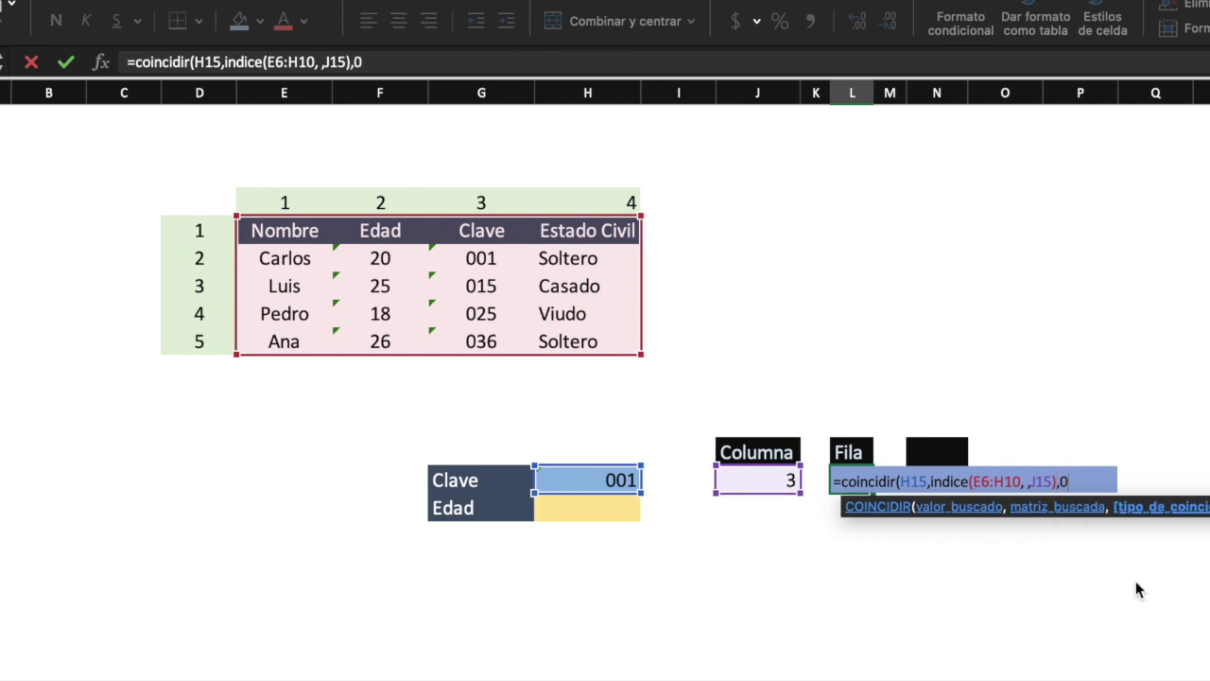
{"action": "type", "text": ")"}
{"action": "key", "text": "Return"}
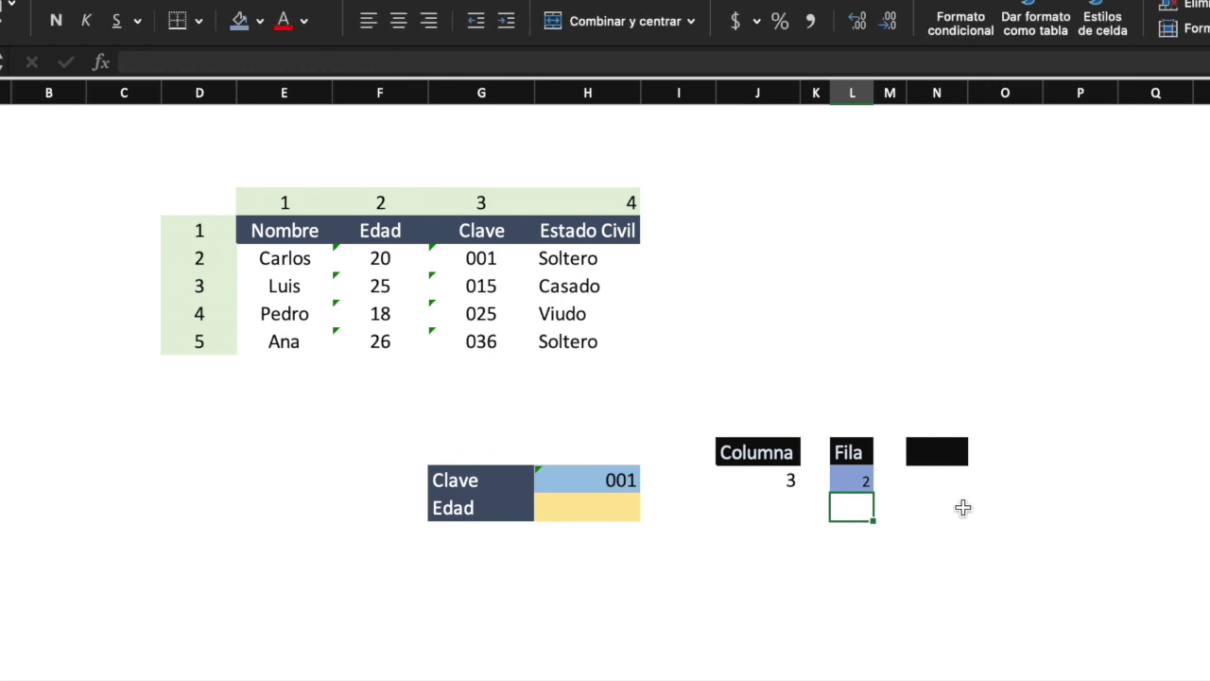
Enter 015 as the Clave value, then switch the lookup to Nombre with value Ana
{"action": "left_click", "coordinate": [619, 480]}
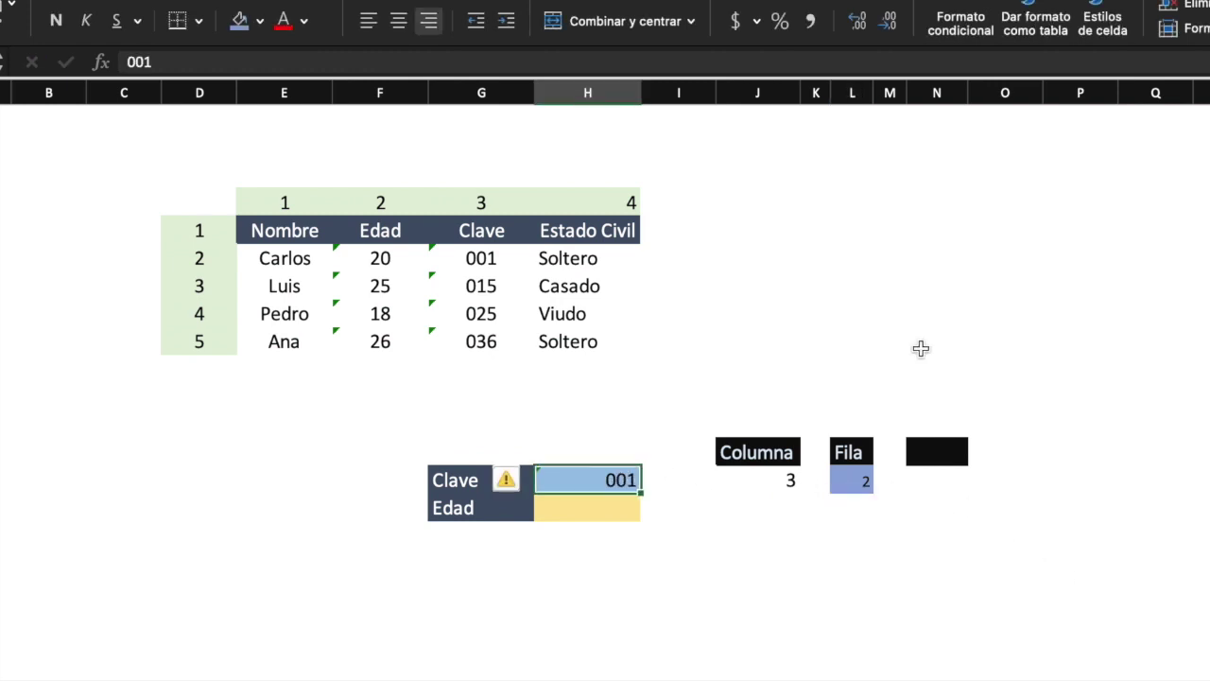
{"action": "type", "text": "015"}
{"action": "key", "text": "Return"}
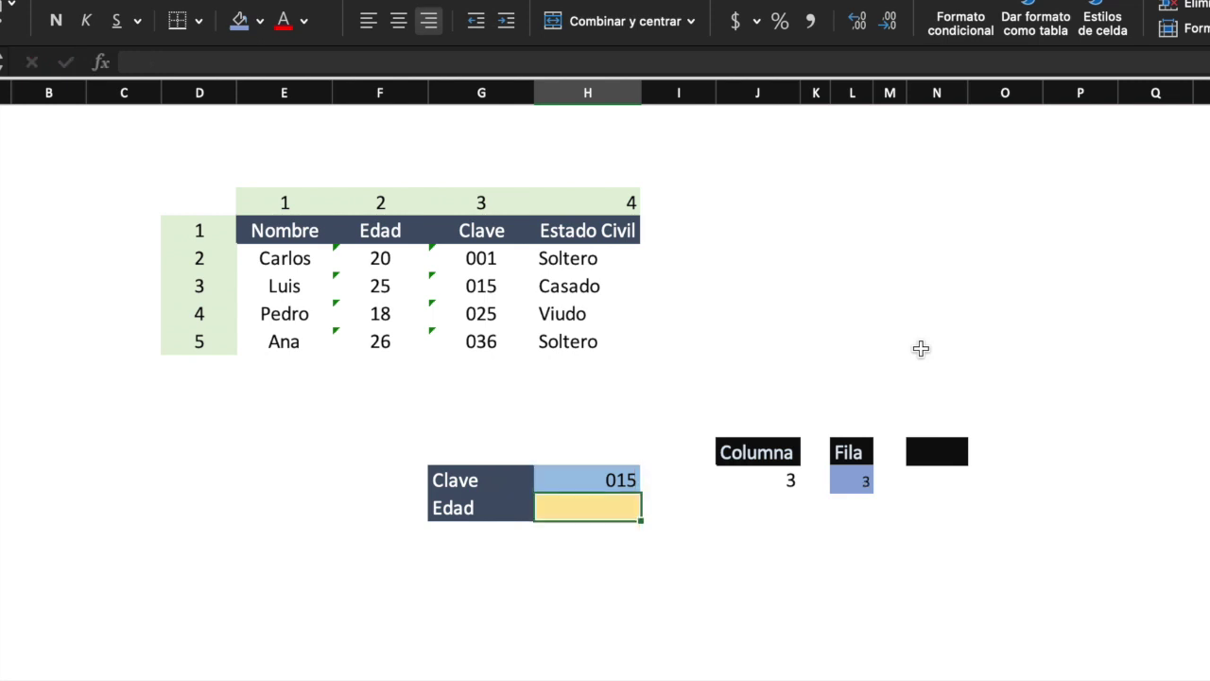
{"action": "left_click", "coordinate": [482, 483]}
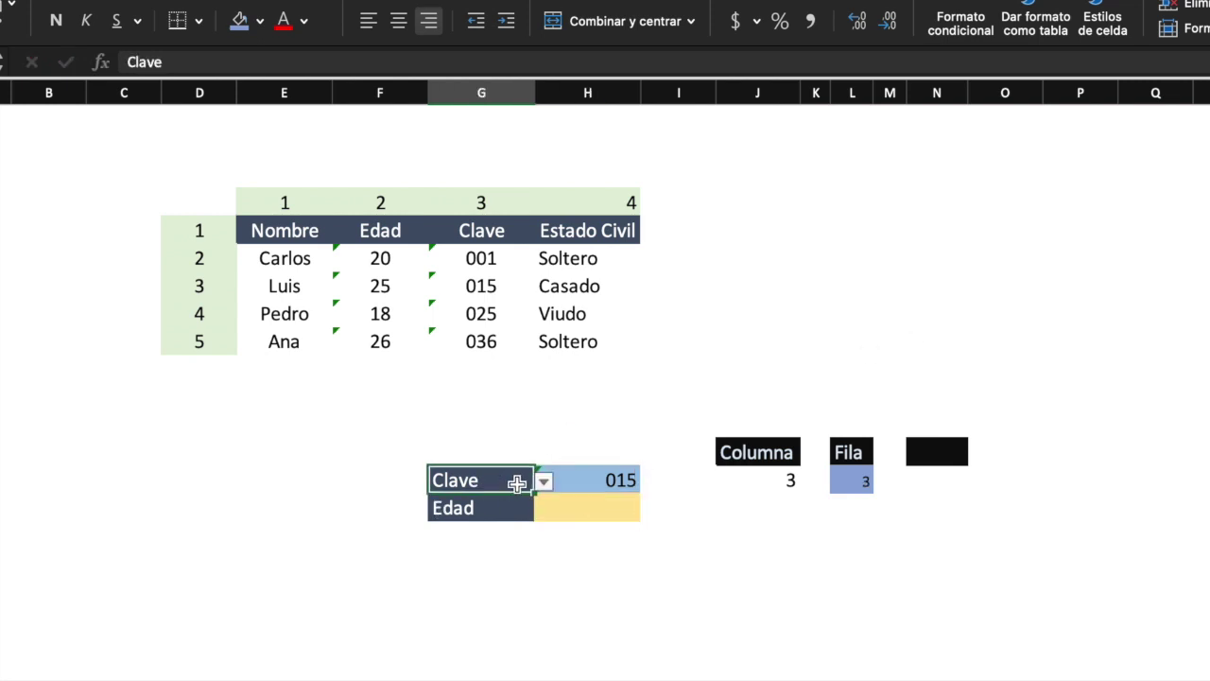
{"action": "left_click", "coordinate": [542, 483]}
{"action": "left_click", "coordinate": [473, 507]}
{"action": "left_click", "coordinate": [622, 479]}
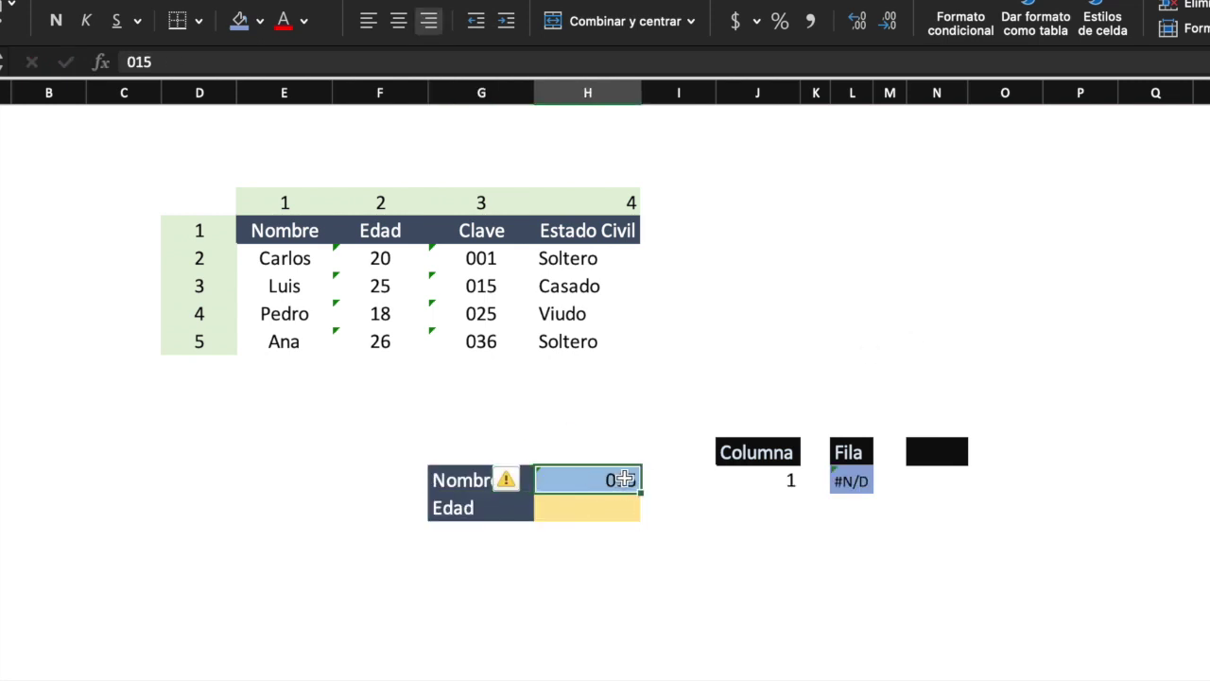
{"action": "type", "text": "Ana"}
{"action": "key", "text": "Return"}
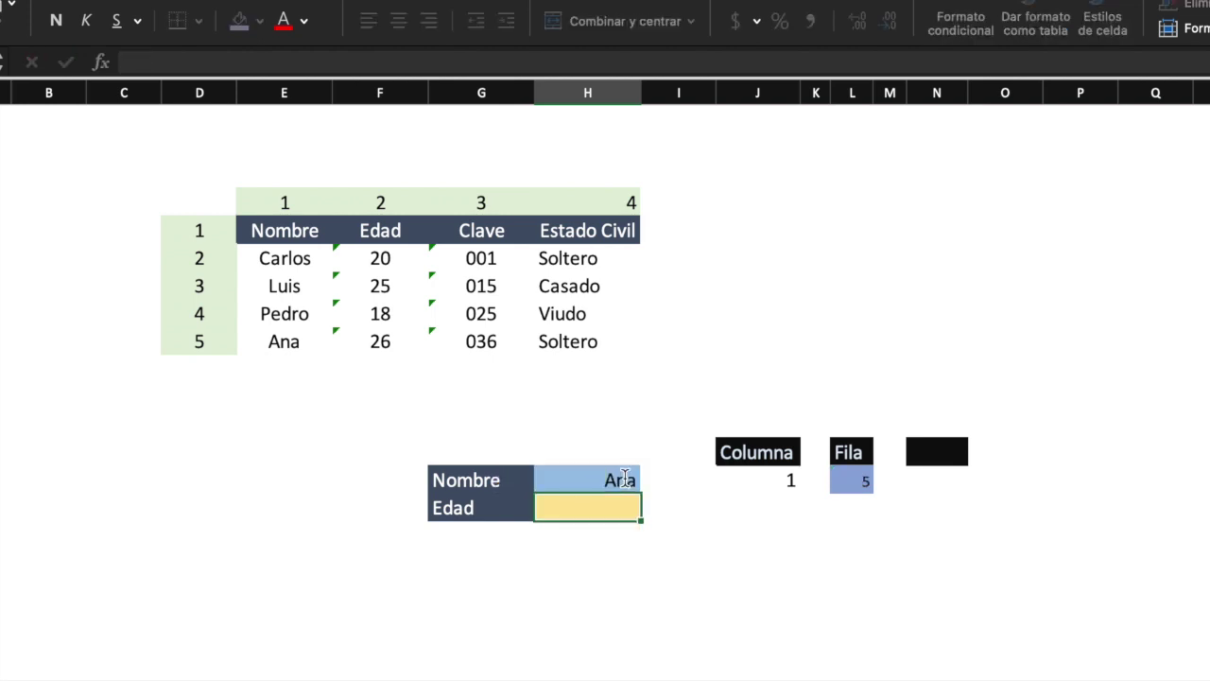
Review the Columna (1) and Fila (5) helper formulas
{"action": "left_click", "coordinate": [799, 482]}
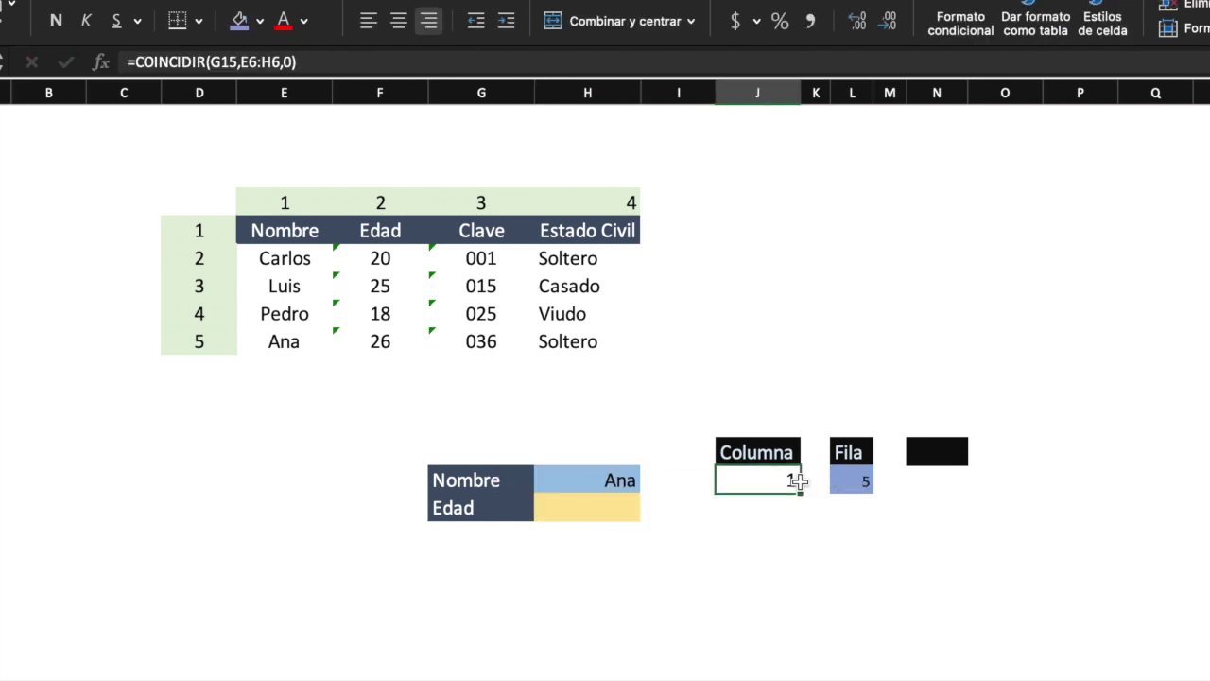
{"action": "left_click", "coordinate": [294, 195]}
{"action": "left_click", "coordinate": [862, 480]}
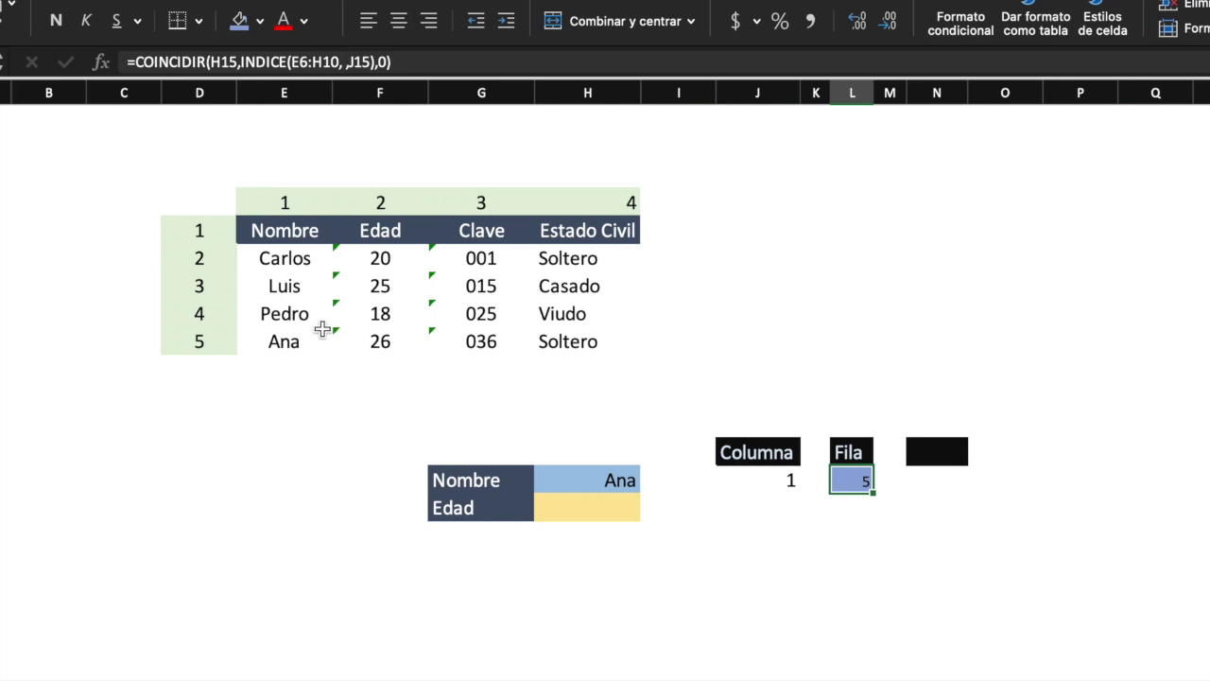
{"action": "left_click", "coordinate": [272, 351]}
{"action": "left_click", "coordinate": [934, 602]}
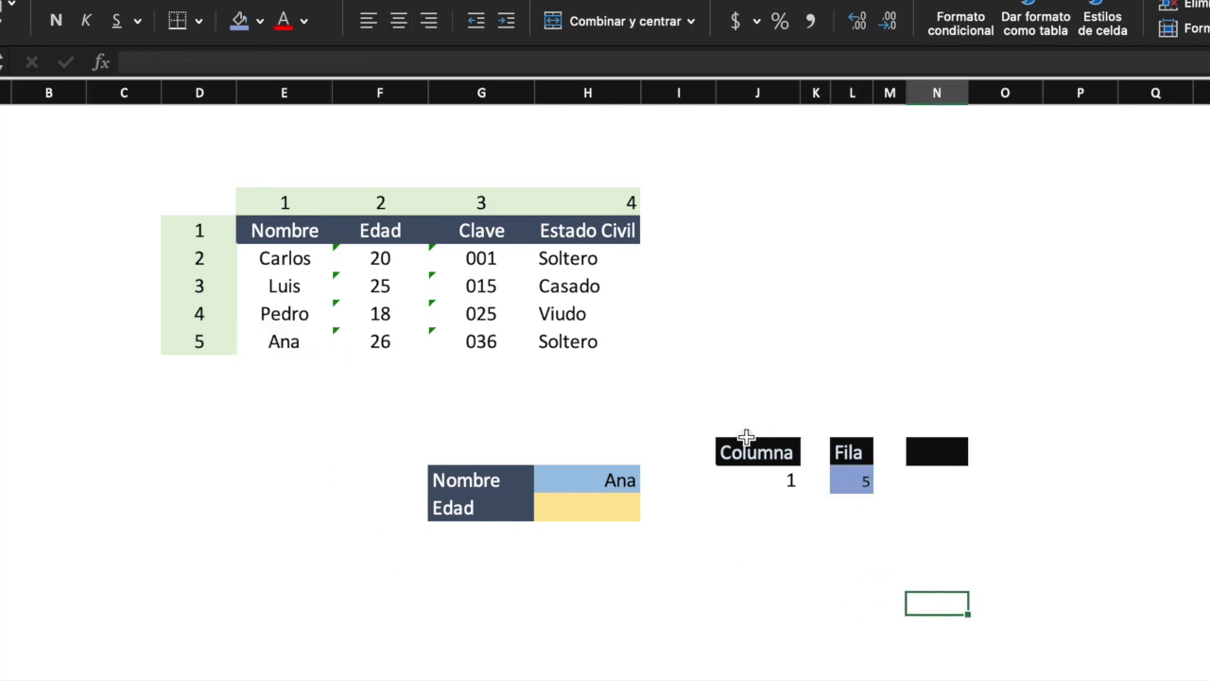
{"action": "left_click_drag", "start_coordinate": [746, 444], "coordinate": [848, 492]}
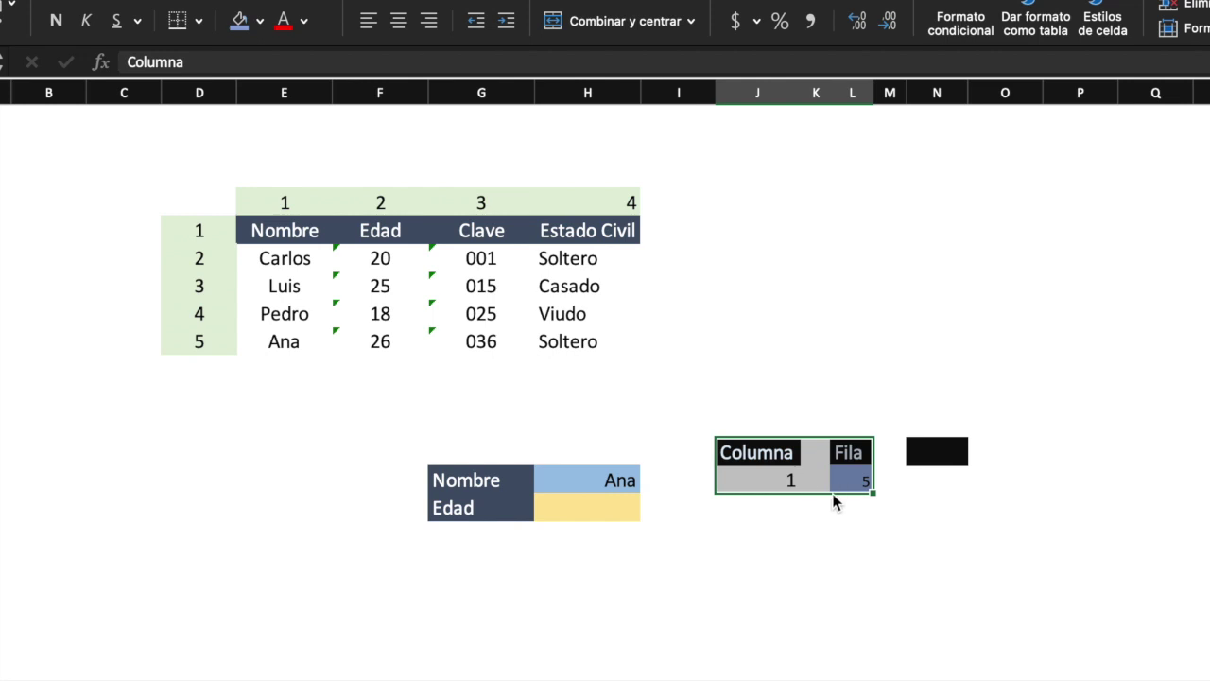
{"action": "left_click", "coordinate": [778, 475]}
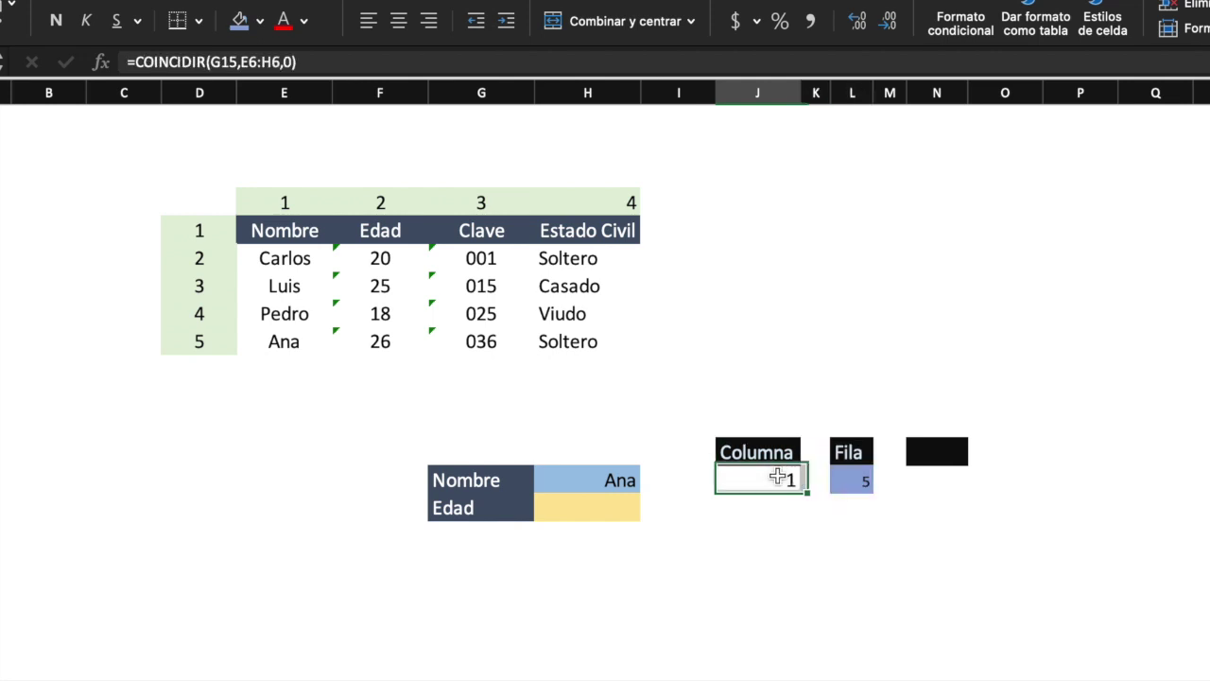
{"action": "left_click", "coordinate": [866, 488]}
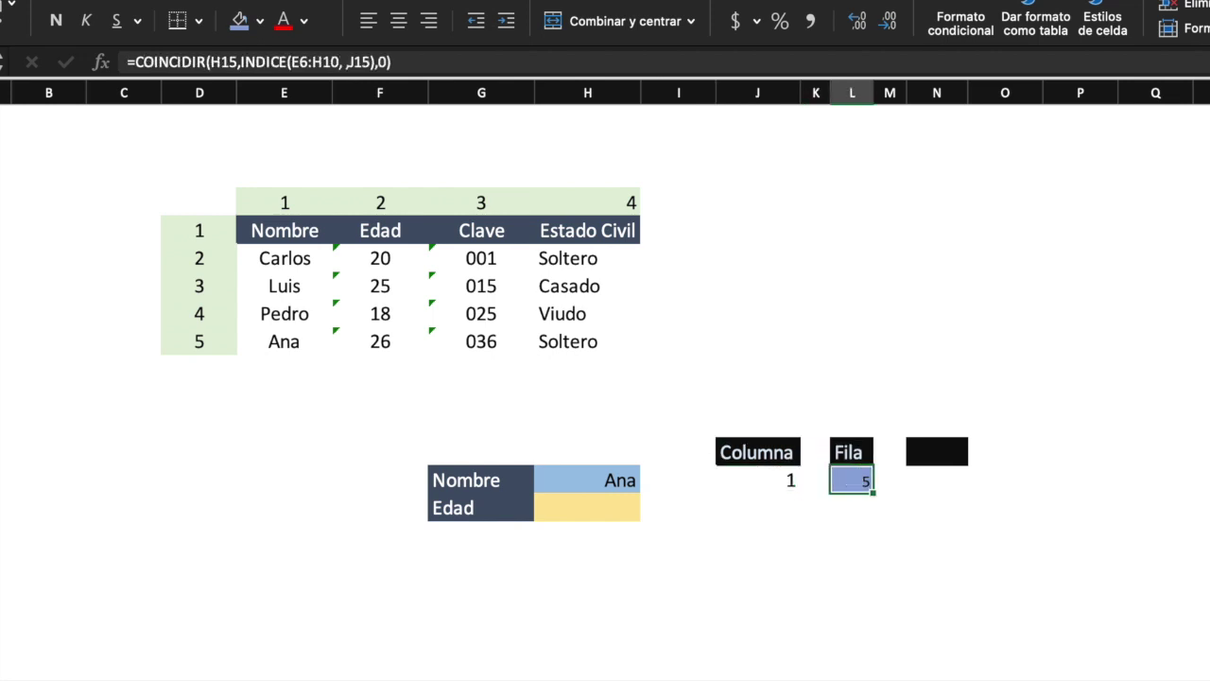
{"action": "left_click", "coordinate": [486, 516]}
{"action": "left_click", "coordinate": [594, 509]}
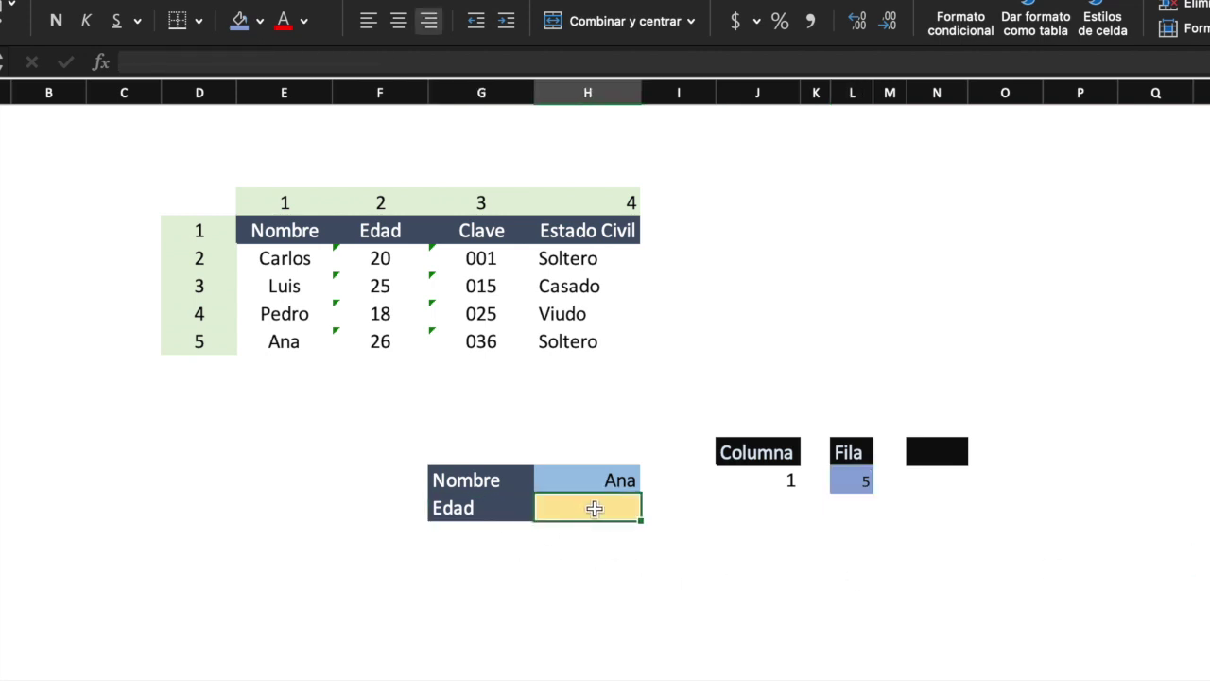
{"action": "type", "text": "="}
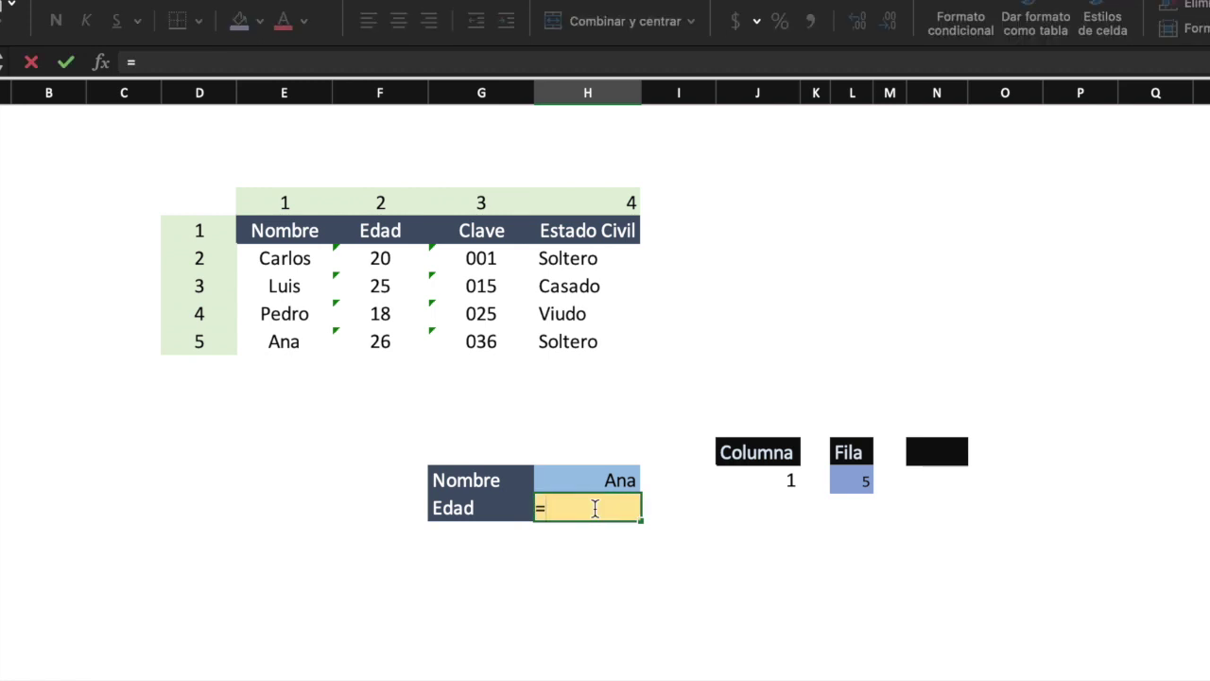
{"action": "type", "text": "indice("}
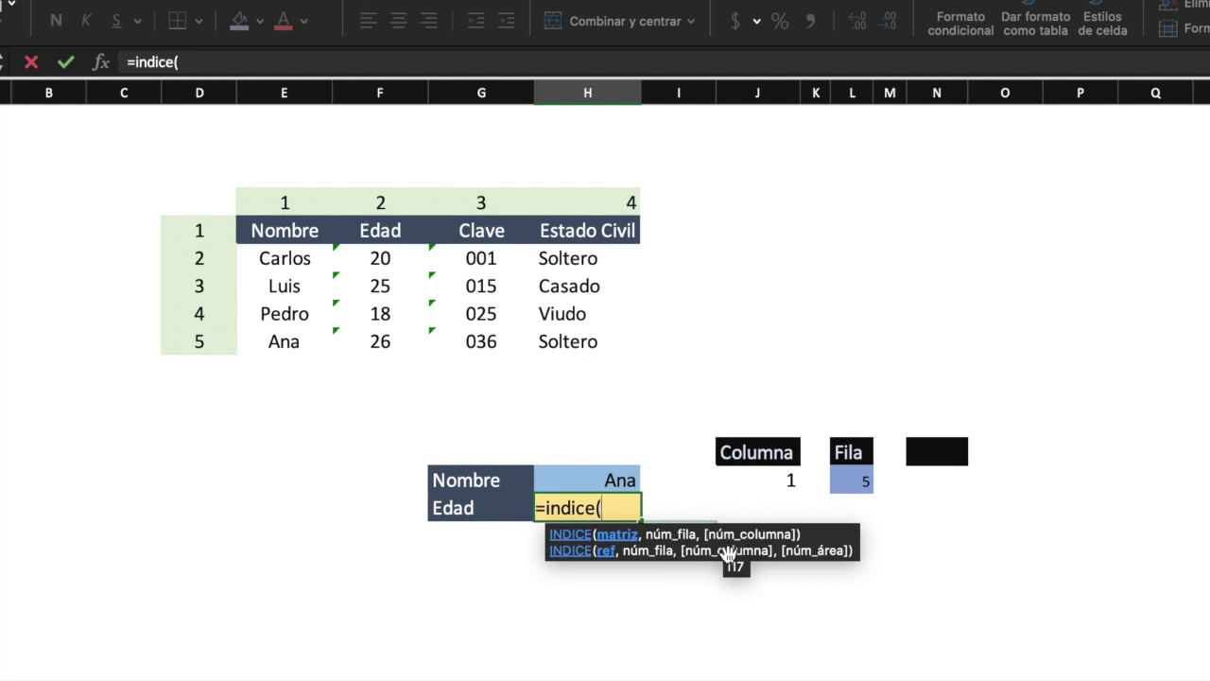
{"action": "left_click_drag", "start_coordinate": [284, 229], "coordinate": [567, 331]}
{"action": "type", "text": ","}
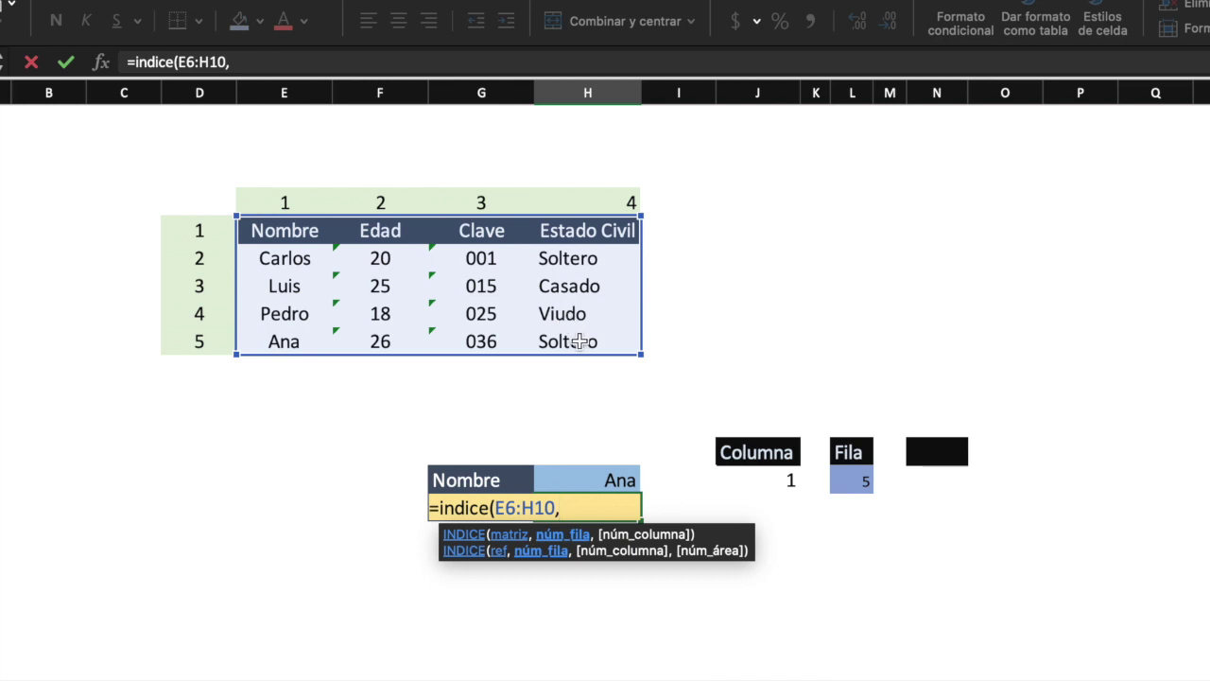
{"action": "left_click", "coordinate": [852, 479]}
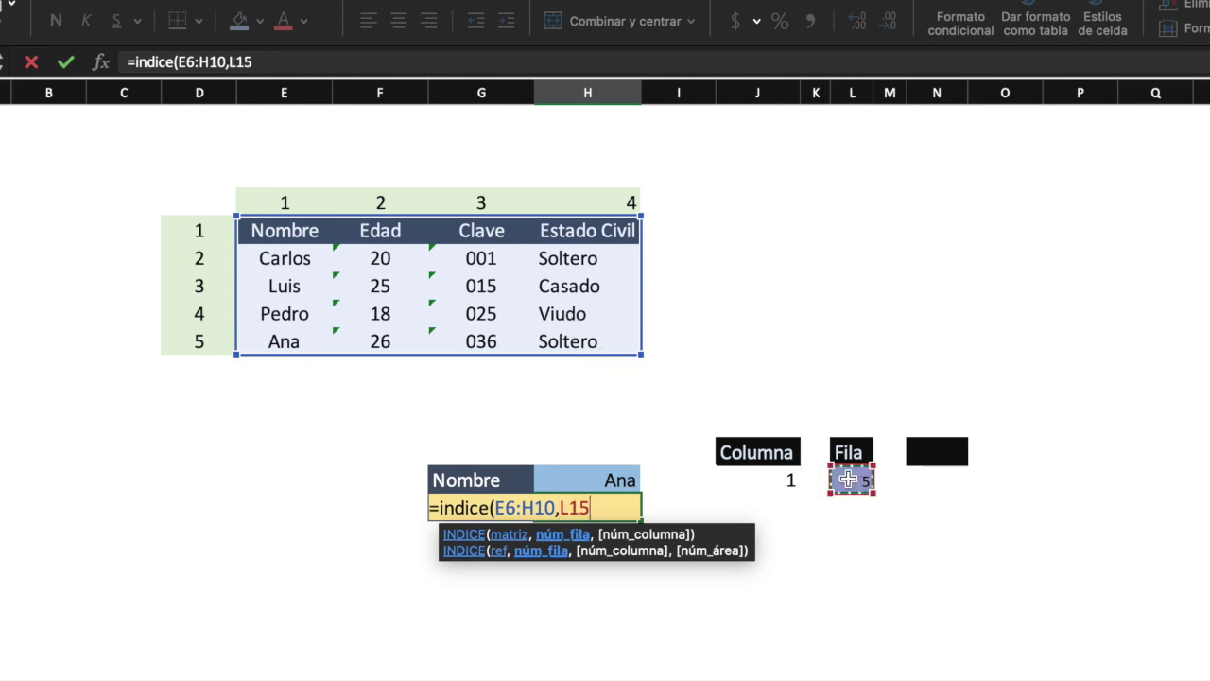
{"action": "type", "text": ","}
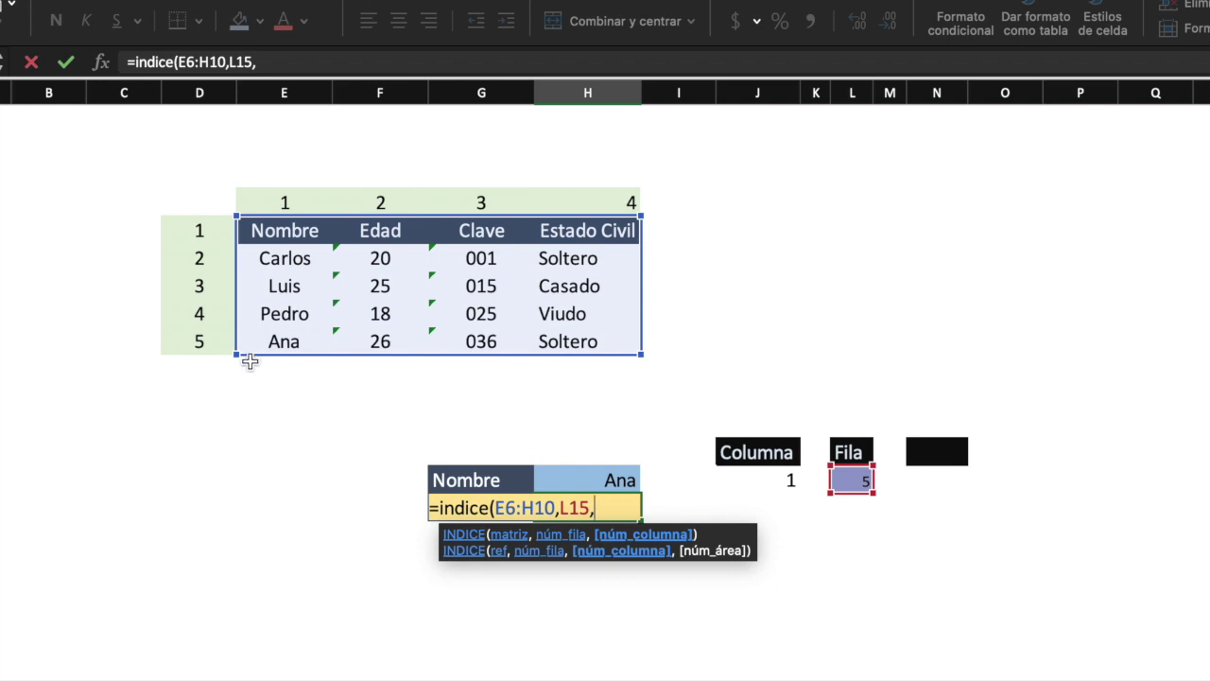
{"action": "key", "text": "BackSpace"}
{"action": "key", "text": "BackSpace"}
{"action": "key", "text": "BackSpace"}
{"action": "key", "text": "BackSpace"}
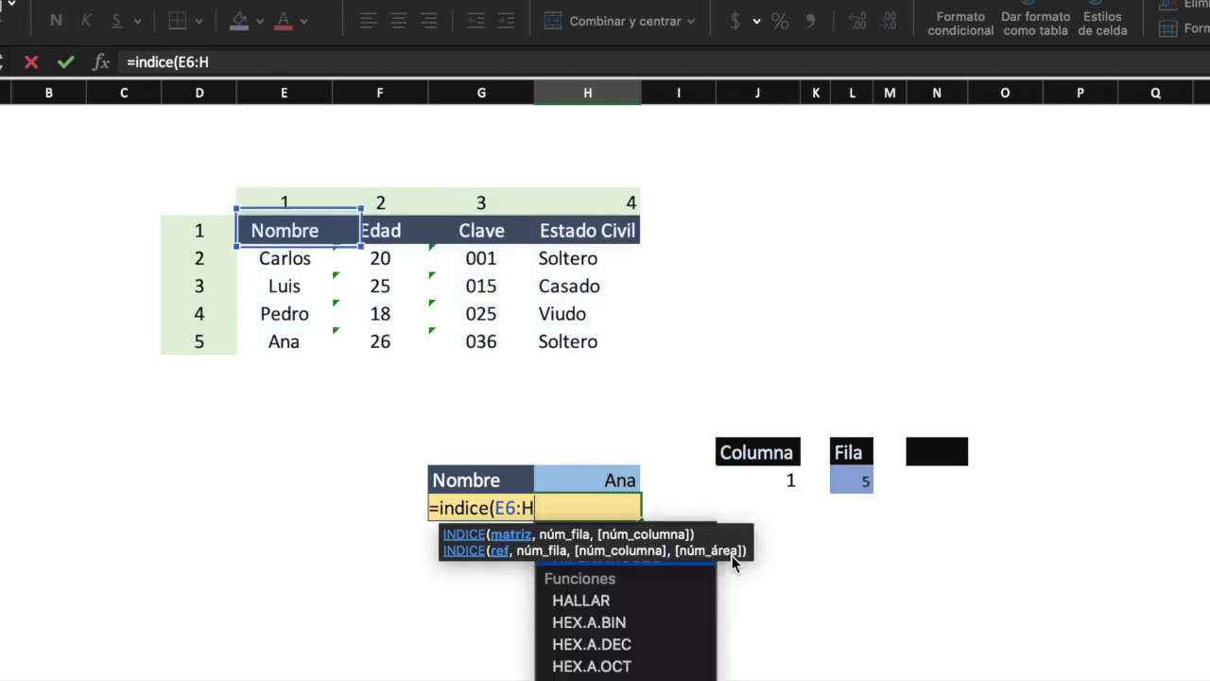
{"action": "key", "text": "BackSpace"}
{"action": "key", "text": "BackSpace"}
{"action": "key", "text": "BackSpace"}
{"action": "key", "text": "BackSpace"}
{"action": "key", "text": "BackSpace"}
{"action": "key", "text": "BackSpace"}
{"action": "key", "text": "Return"}
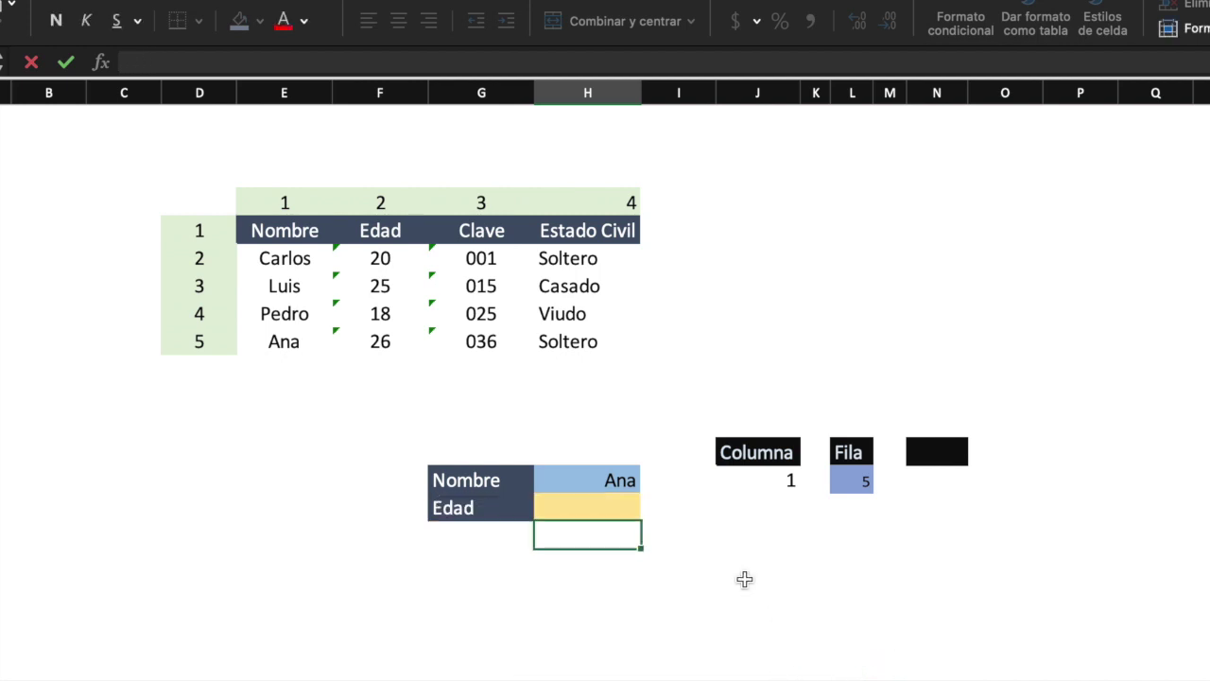
In the cell below Columna, enter an exact-match COINCIDIR of the G16 label against header row E6:H6
{"action": "left_click", "coordinate": [762, 523]}
{"action": "left_click", "coordinate": [763, 509]}
{"action": "type", "text": "="}
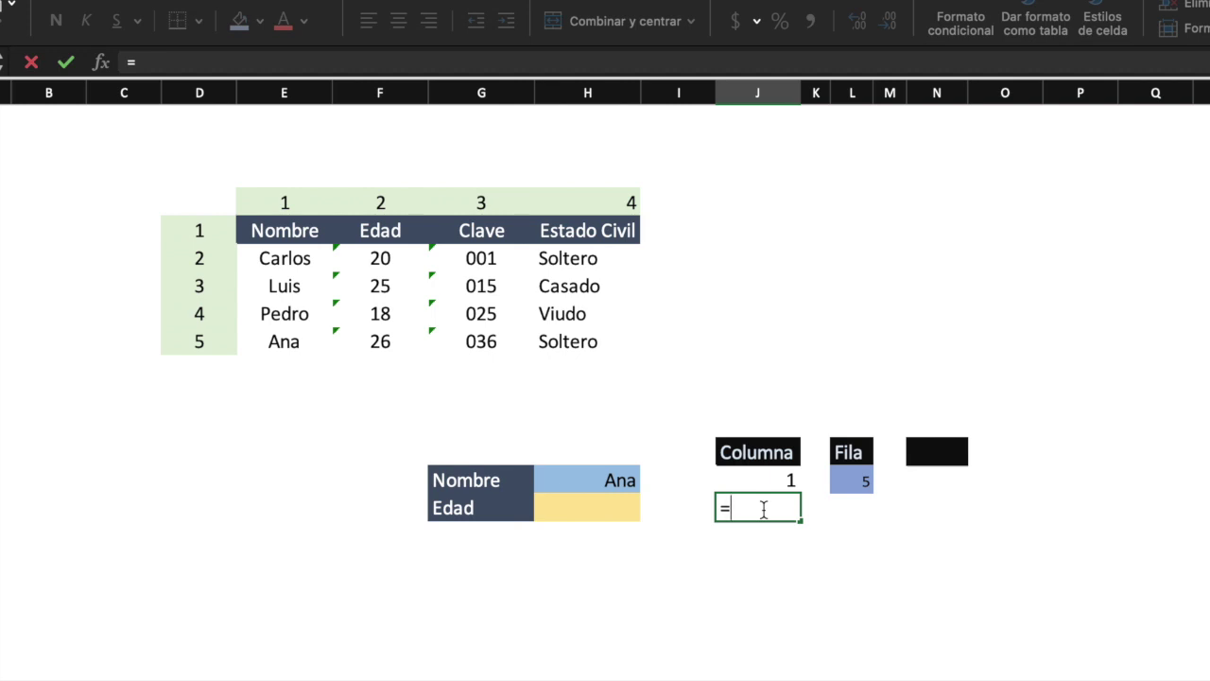
{"action": "type", "text": "coi"}
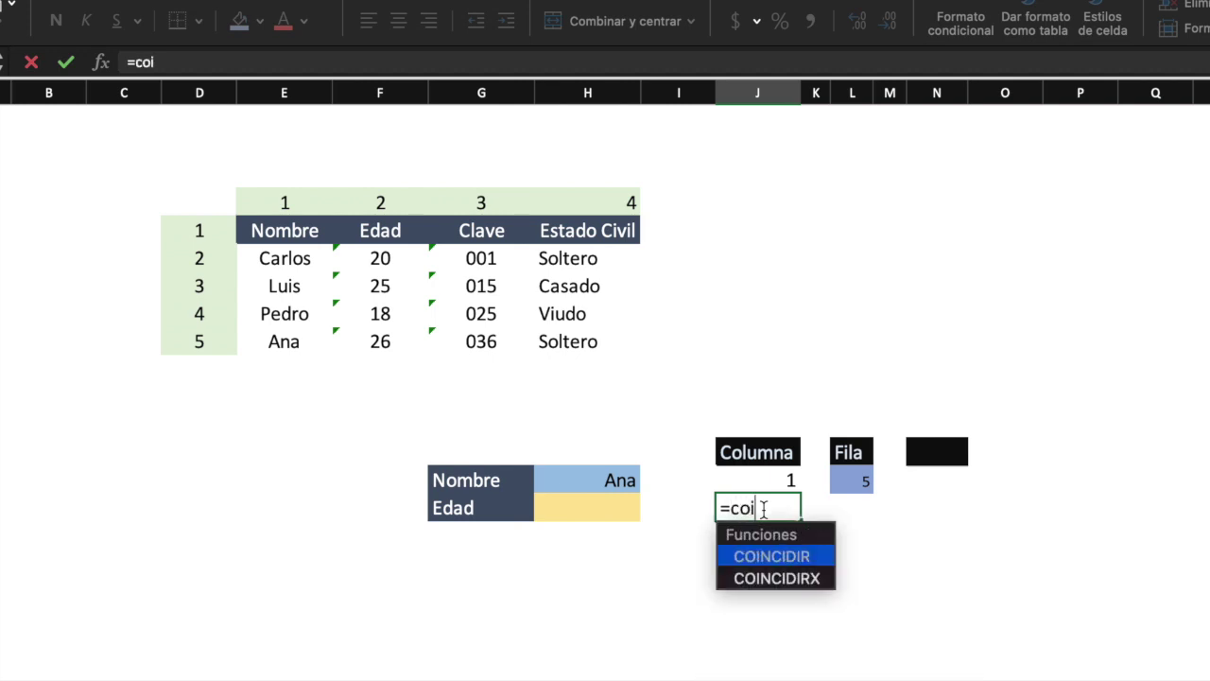
{"action": "type", "text": "nc"}
{"action": "type", "text": "e"}
{"action": "key", "text": "BackSpace"}
{"action": "type", "text": "r("}
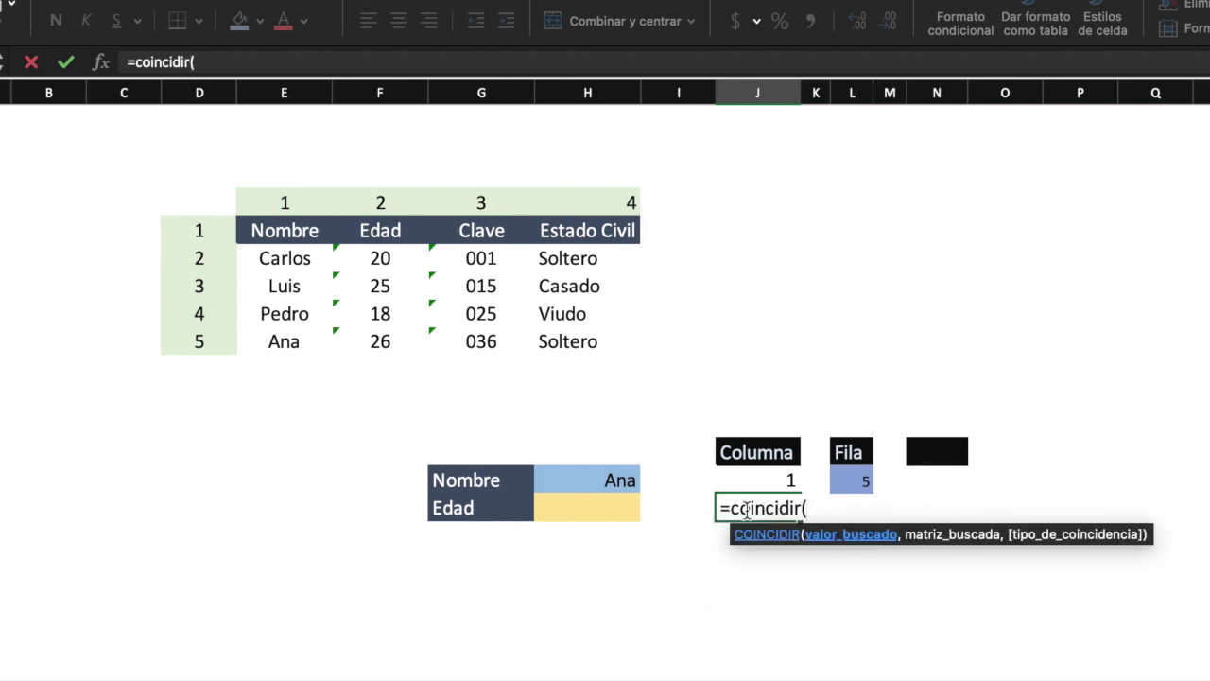
{"action": "left_click", "coordinate": [450, 509]}
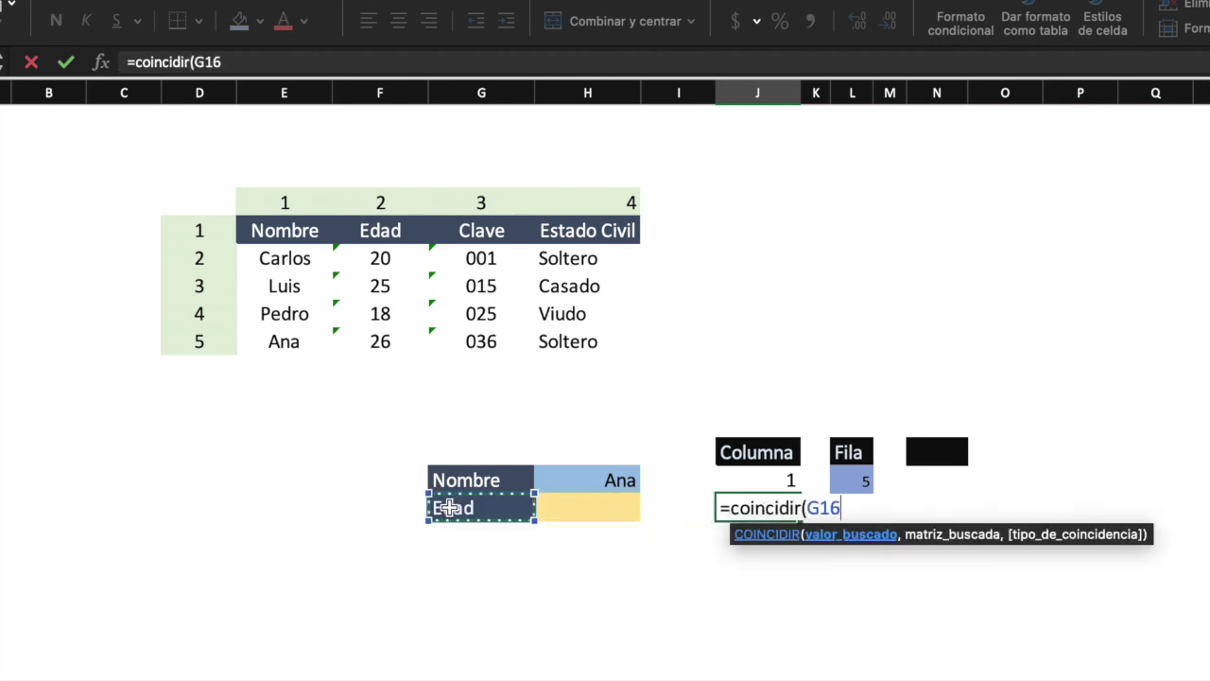
{"action": "type", "text": ","}
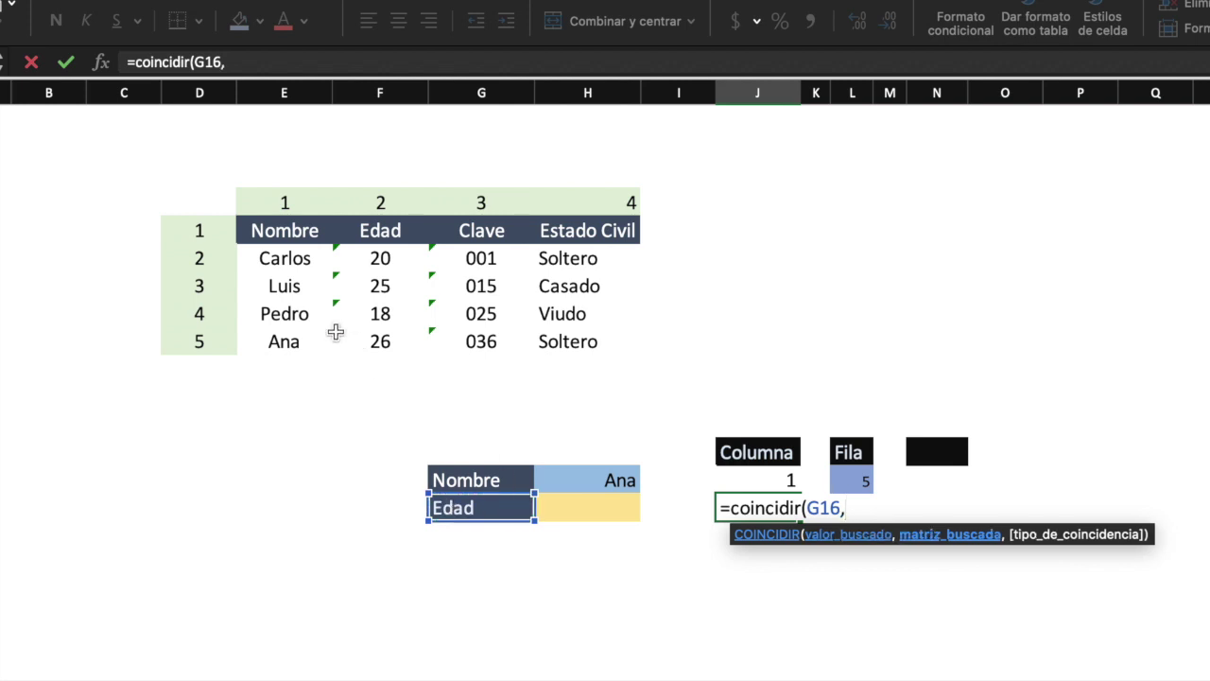
{"action": "mouse_move", "coordinate": [283, 230]}
{"action": "left_mouse_down"}
{"action": "mouse_move", "coordinate": [545, 261]}
{"action": "mouse_move", "coordinate": [572, 234]}
{"action": "left_mouse_up"}
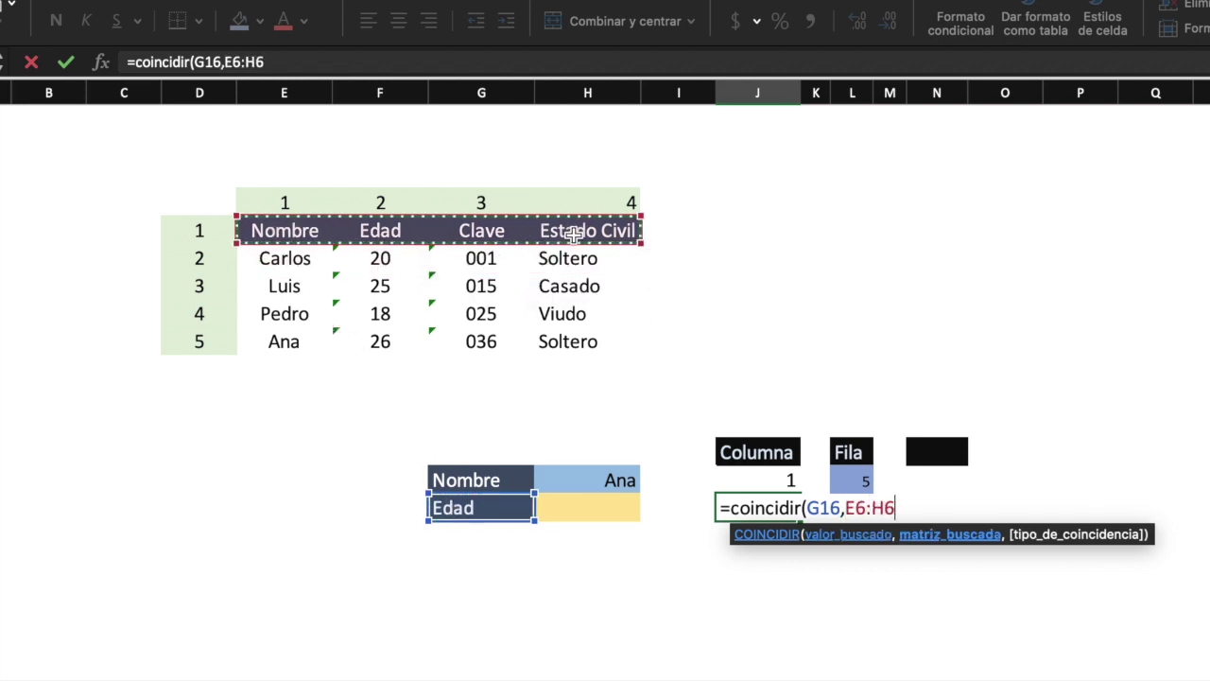
{"action": "type", "text": ","}
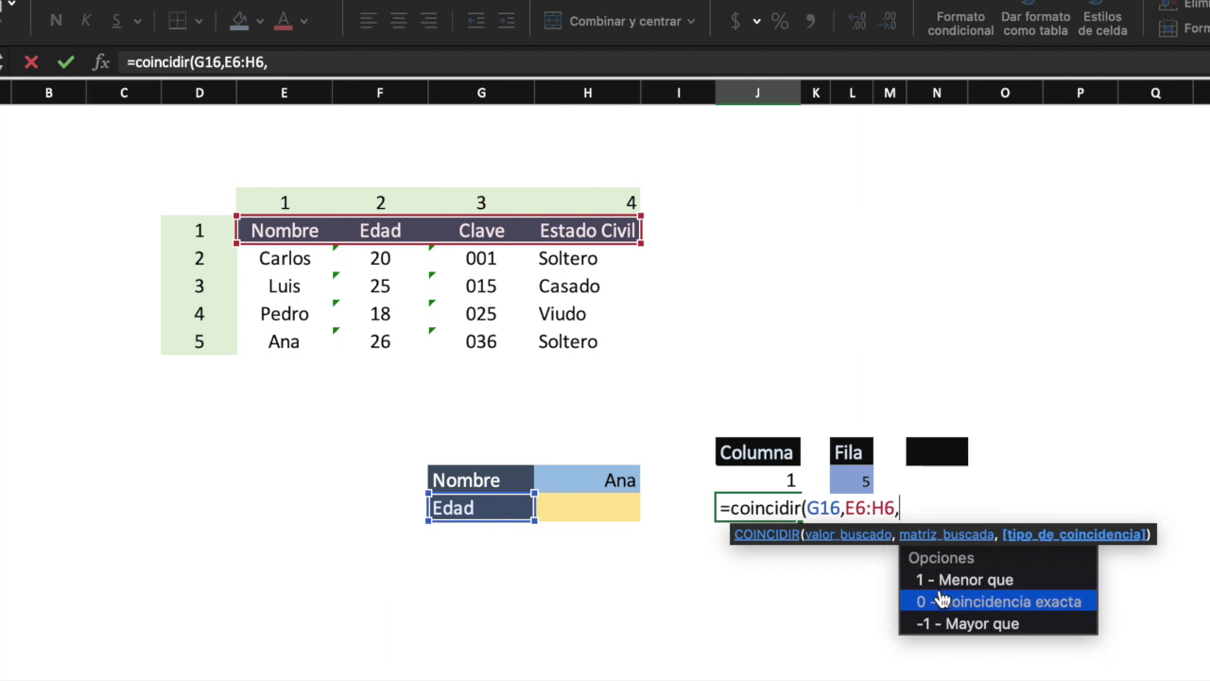
{"action": "double_click", "coordinate": [935, 600]}
{"action": "type", "text": ")"}
{"action": "key", "text": "Return"}
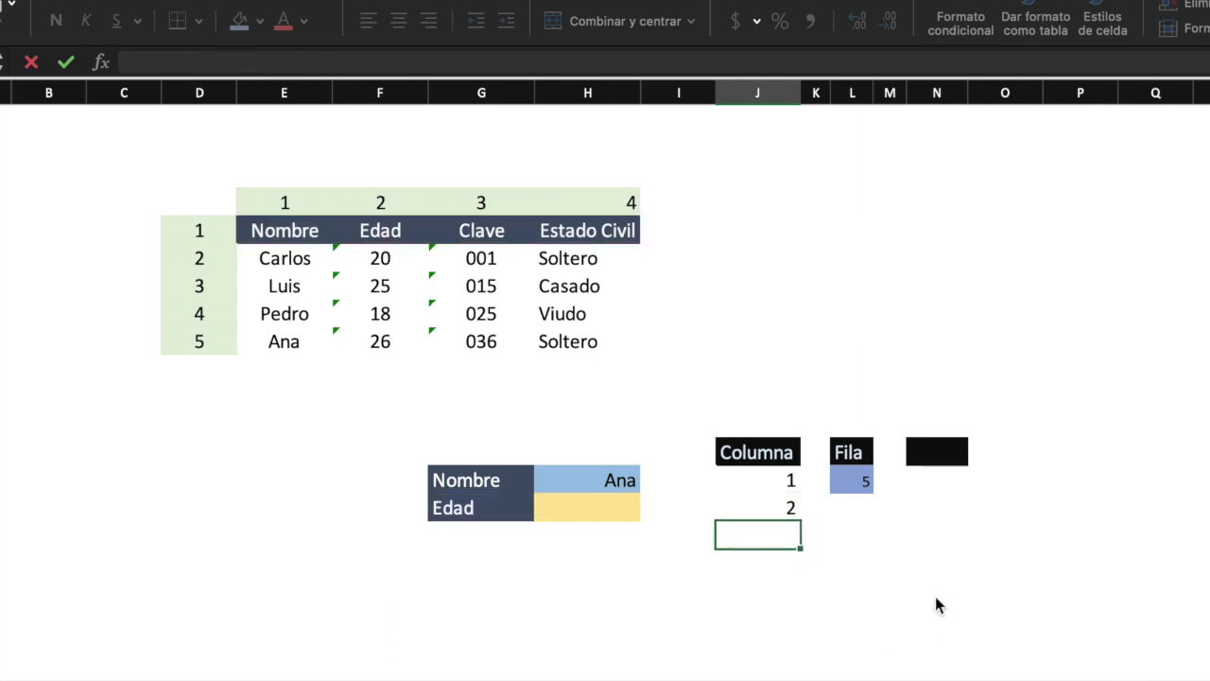
Switch the G16 field to Clave, then Estado Civil, so Columna shows 4
{"action": "left_click", "coordinate": [494, 508]}
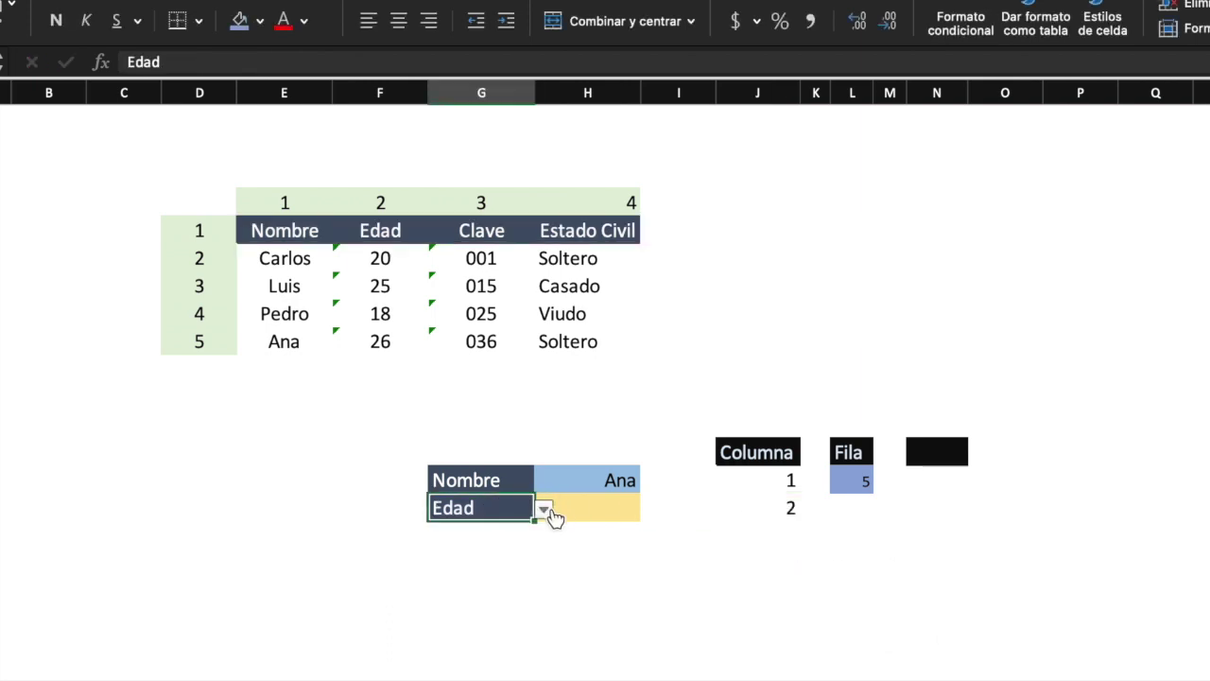
{"action": "left_click", "coordinate": [545, 508]}
{"action": "left_click", "coordinate": [468, 578]}
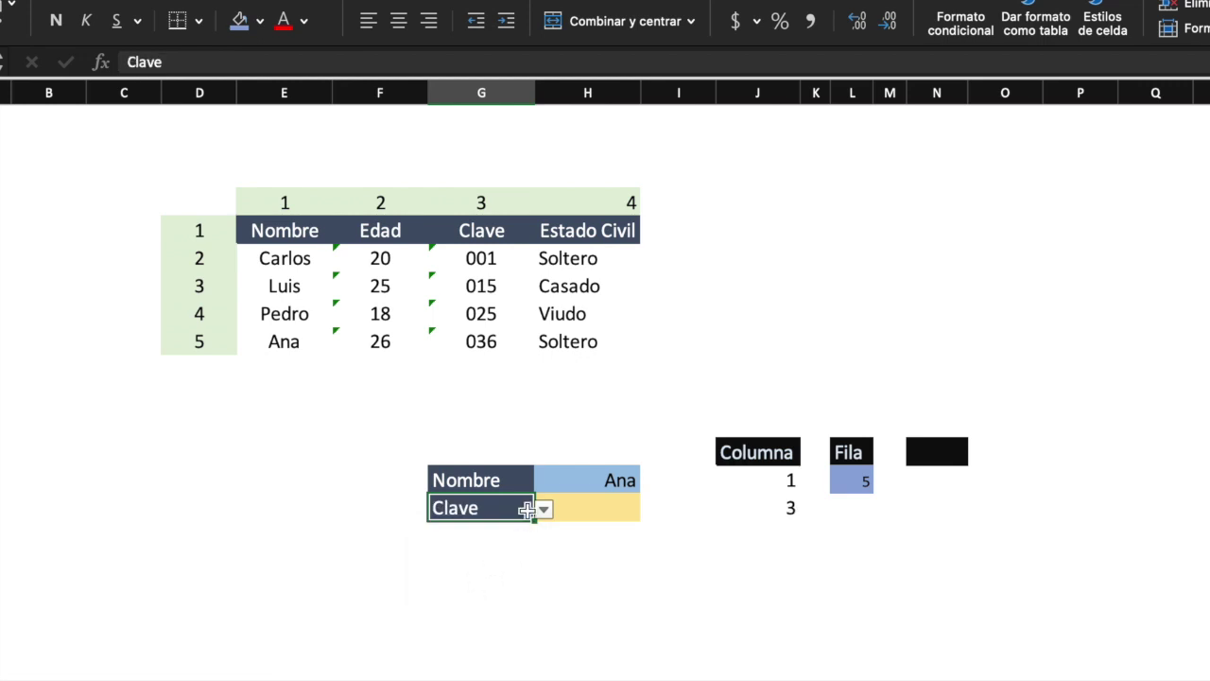
{"action": "left_click", "coordinate": [543, 508]}
{"action": "left_click", "coordinate": [477, 622]}
{"action": "left_click", "coordinate": [543, 509]}
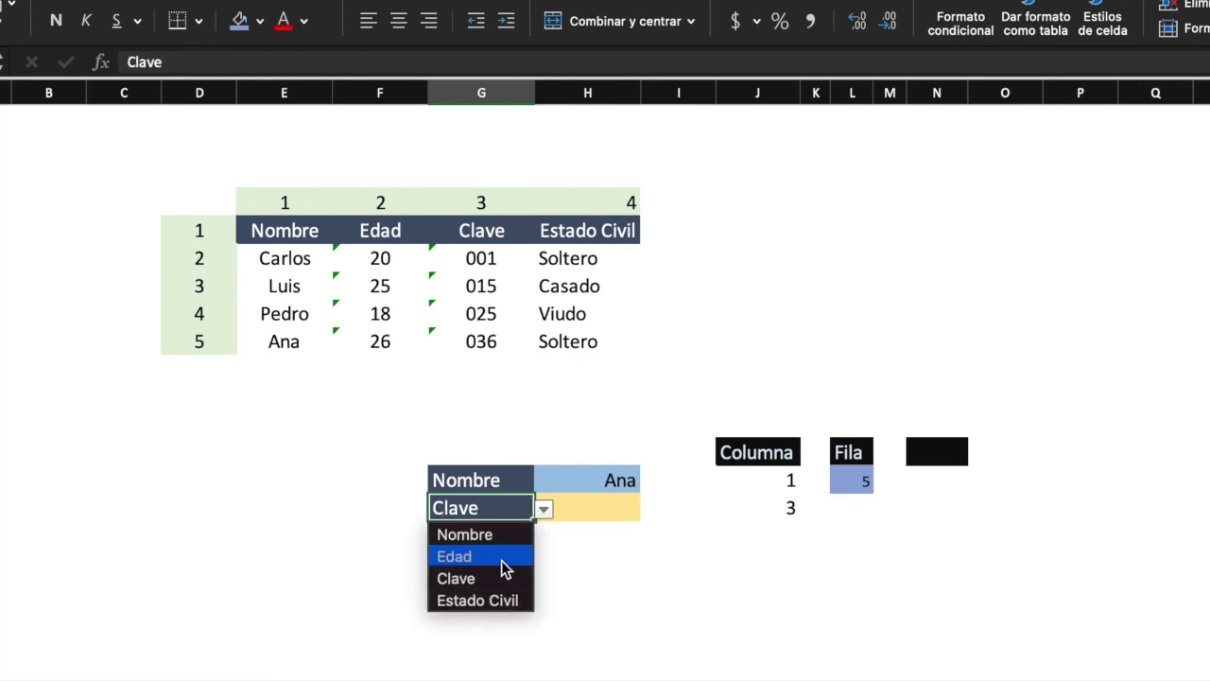
{"action": "left_click", "coordinate": [480, 605]}
{"action": "left_click", "coordinate": [596, 507]}
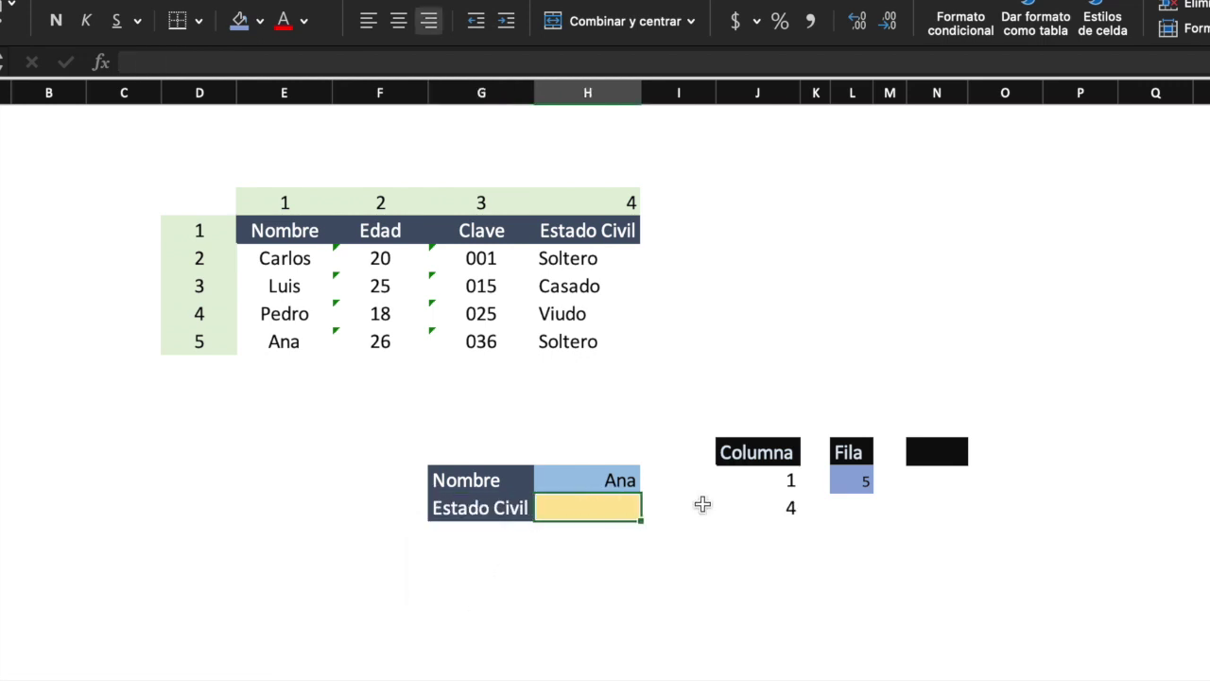
Enter =indice(E6:H10,L15,J16,0) in H16, which returns #¡VALOR!
{"action": "type", "text": "=indic"}
{"action": "key", "text": "BackSpace"}
{"action": "type", "text": "dice("}
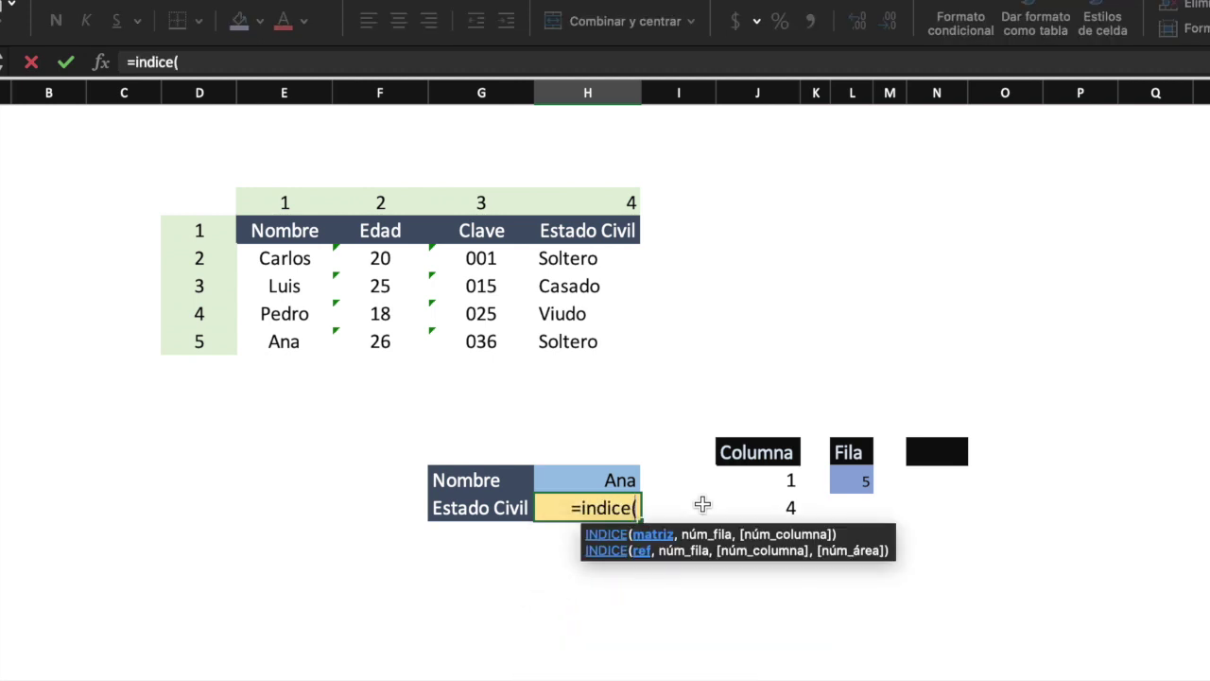
{"action": "left_click_drag", "start_coordinate": [284, 230], "coordinate": [568, 350]}
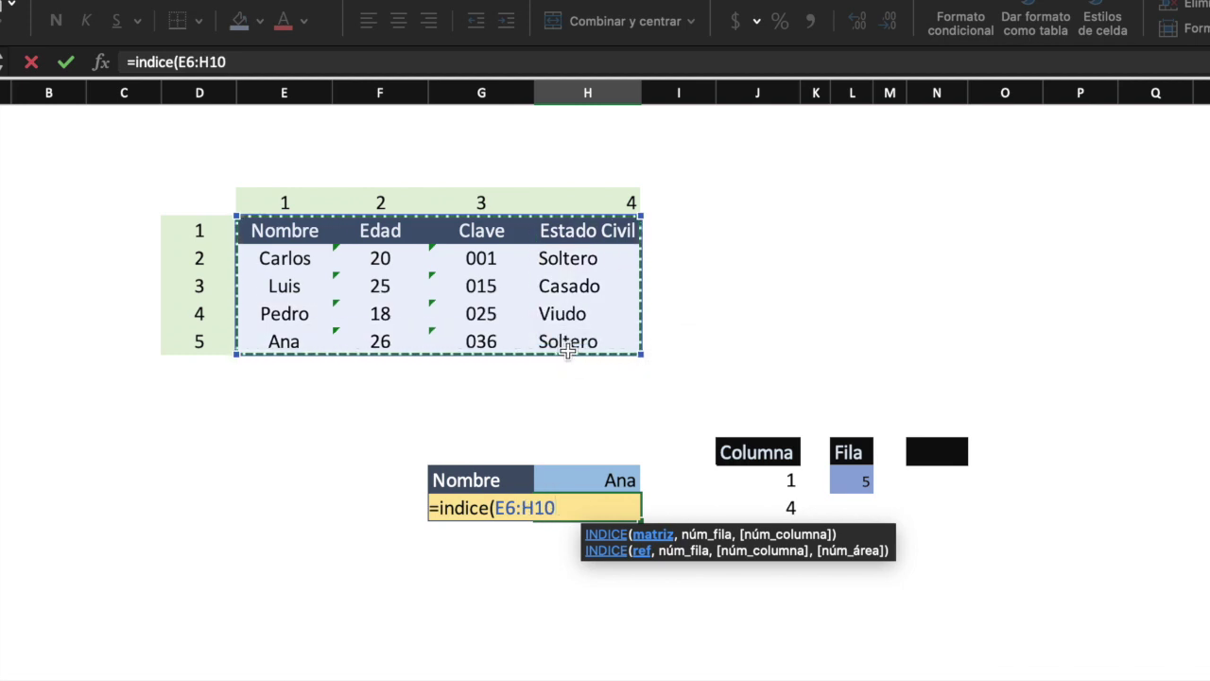
{"action": "type", "text": ","}
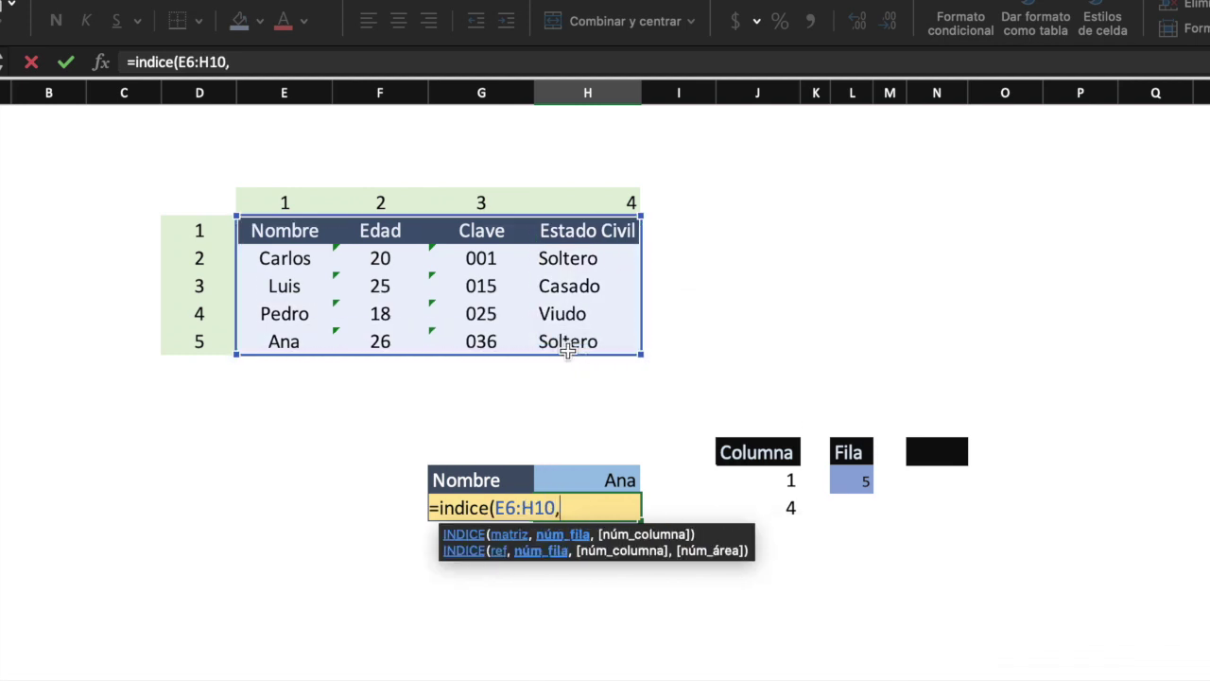
{"action": "left_click", "coordinate": [865, 480]}
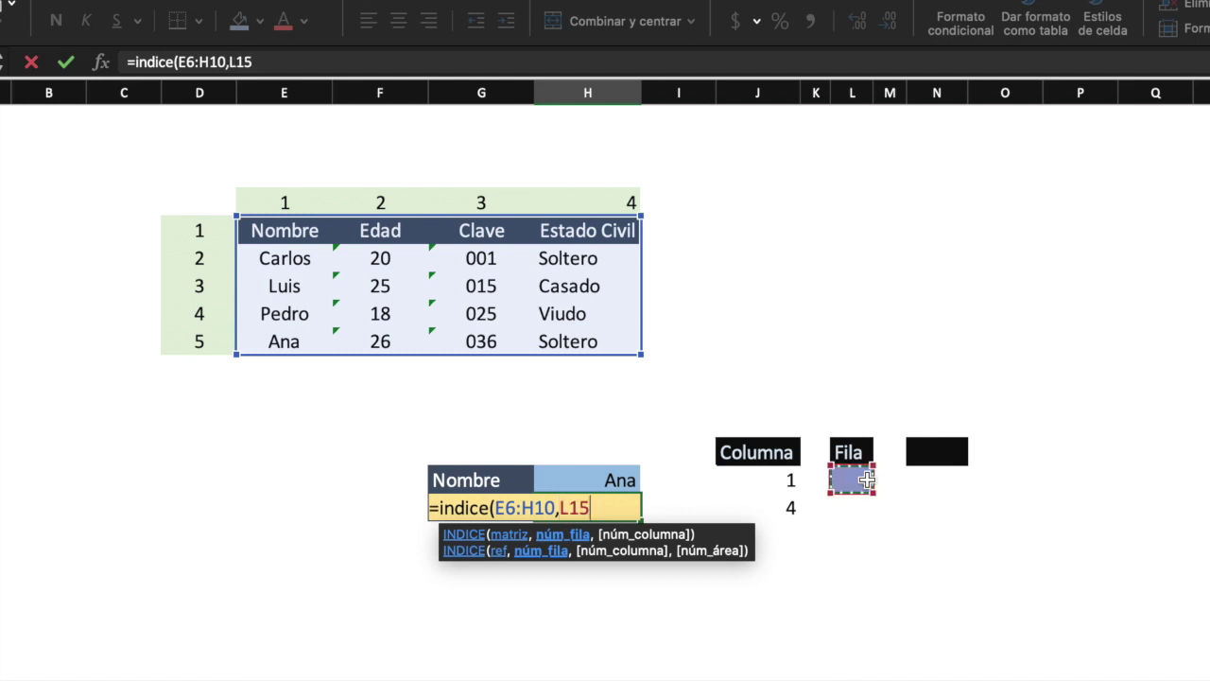
{"action": "type", "text": ","}
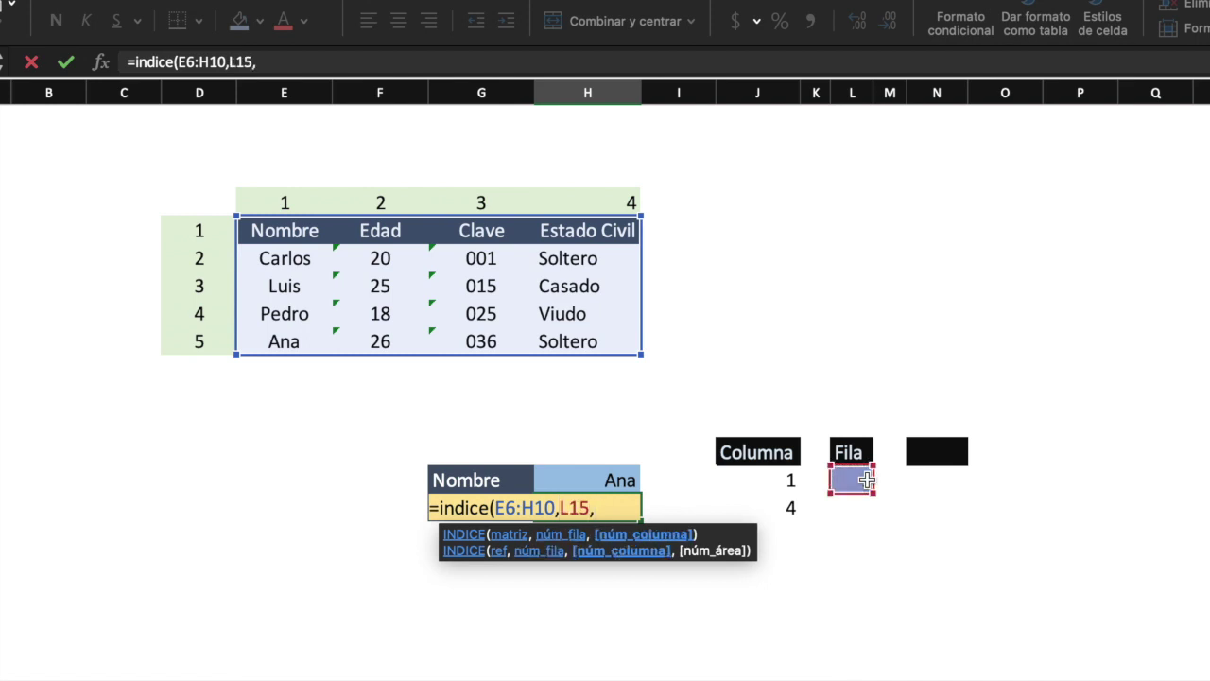
{"action": "left_click", "coordinate": [790, 510]}
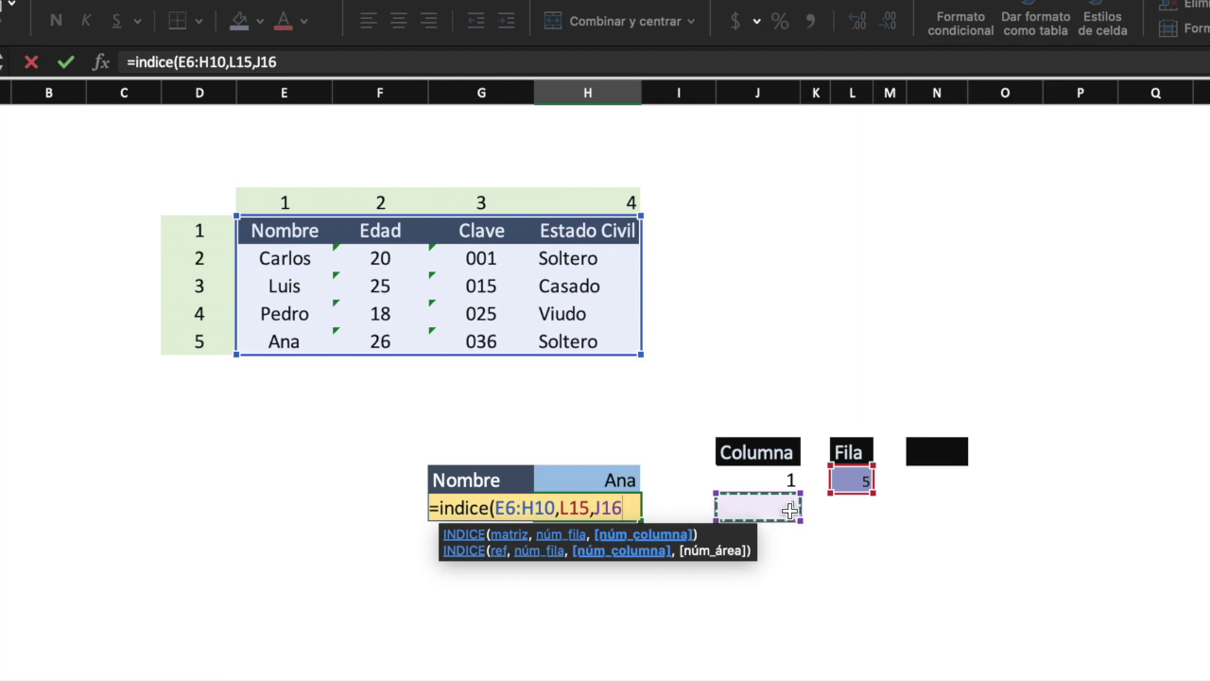
{"action": "type", "text": ","}
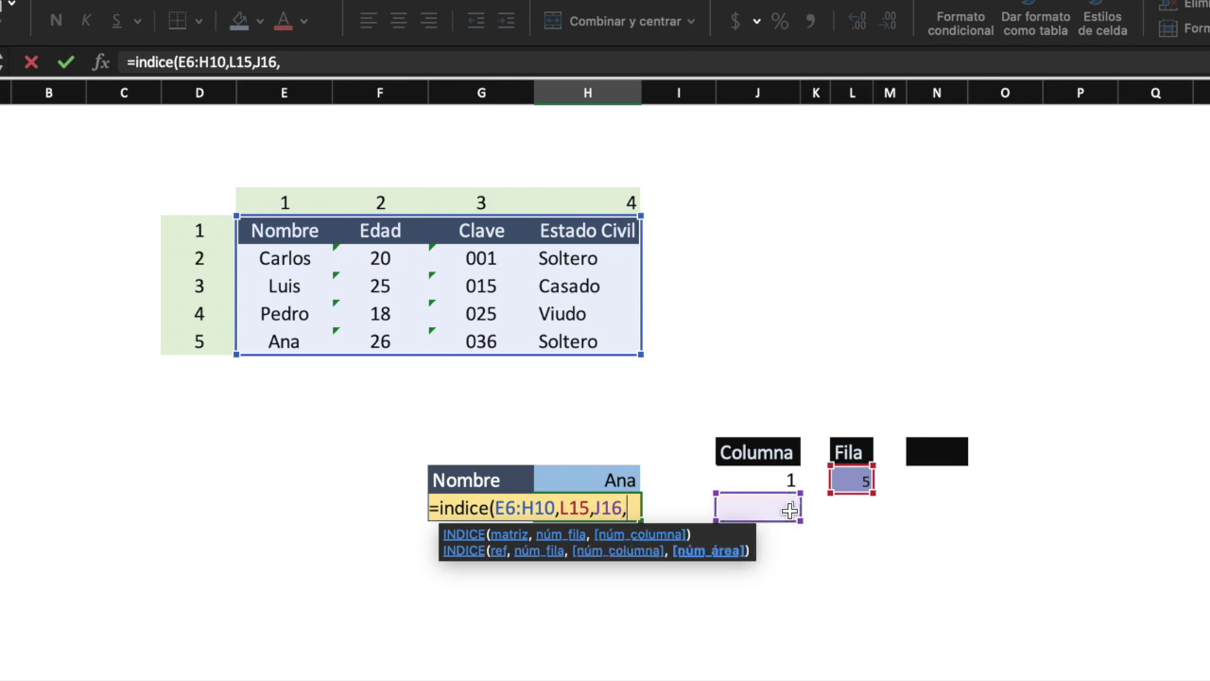
{"action": "type", "text": "0"}
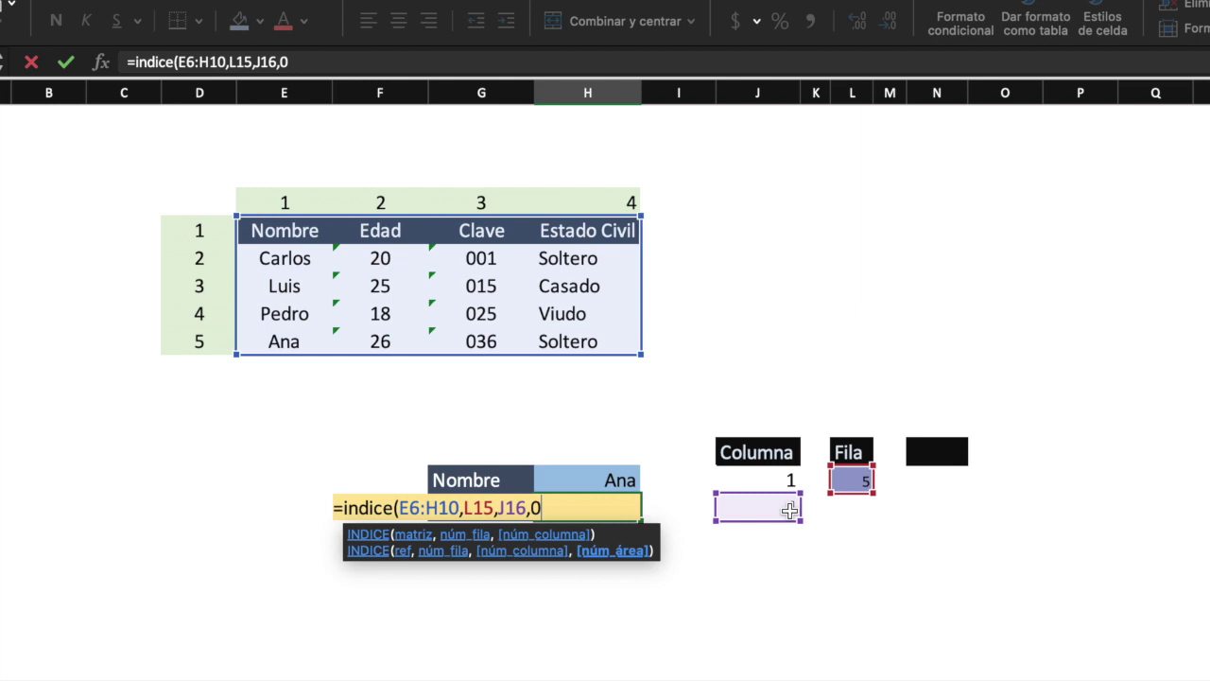
{"action": "type", "text": ")"}
{"action": "key", "text": "Return"}
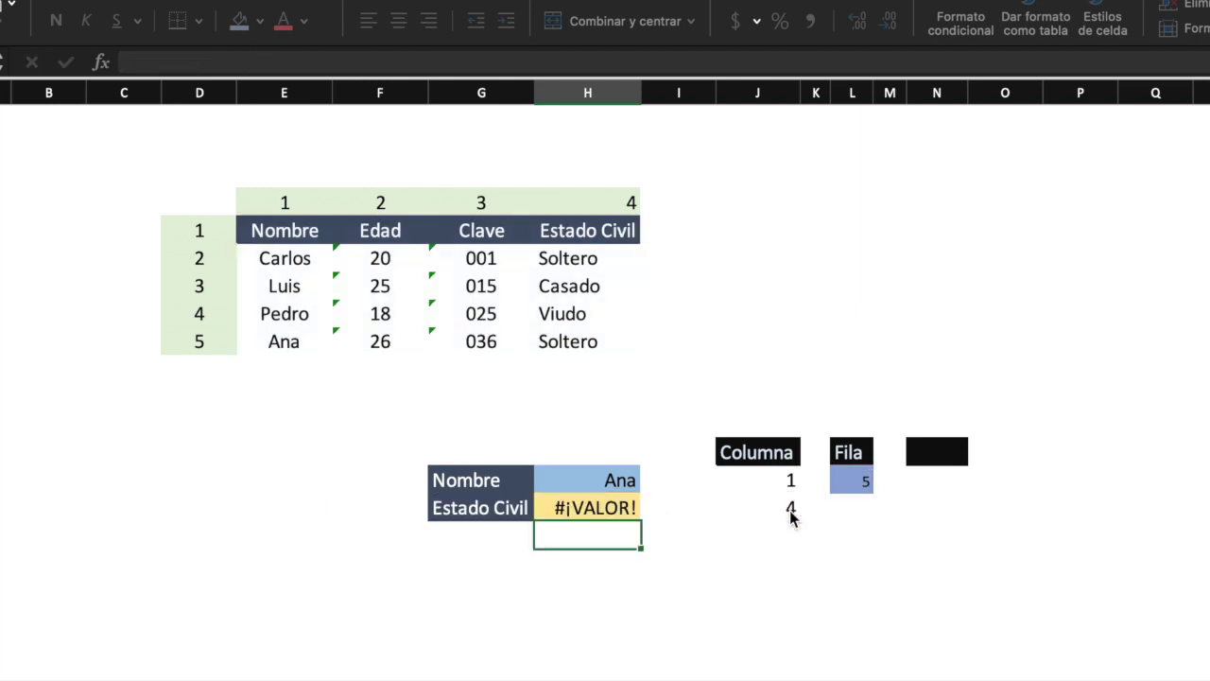
Remove the trailing ,0 from H16's INDICE formula so Ana's Estado Civil reads Soltero
{"action": "left_click", "coordinate": [640, 508]}
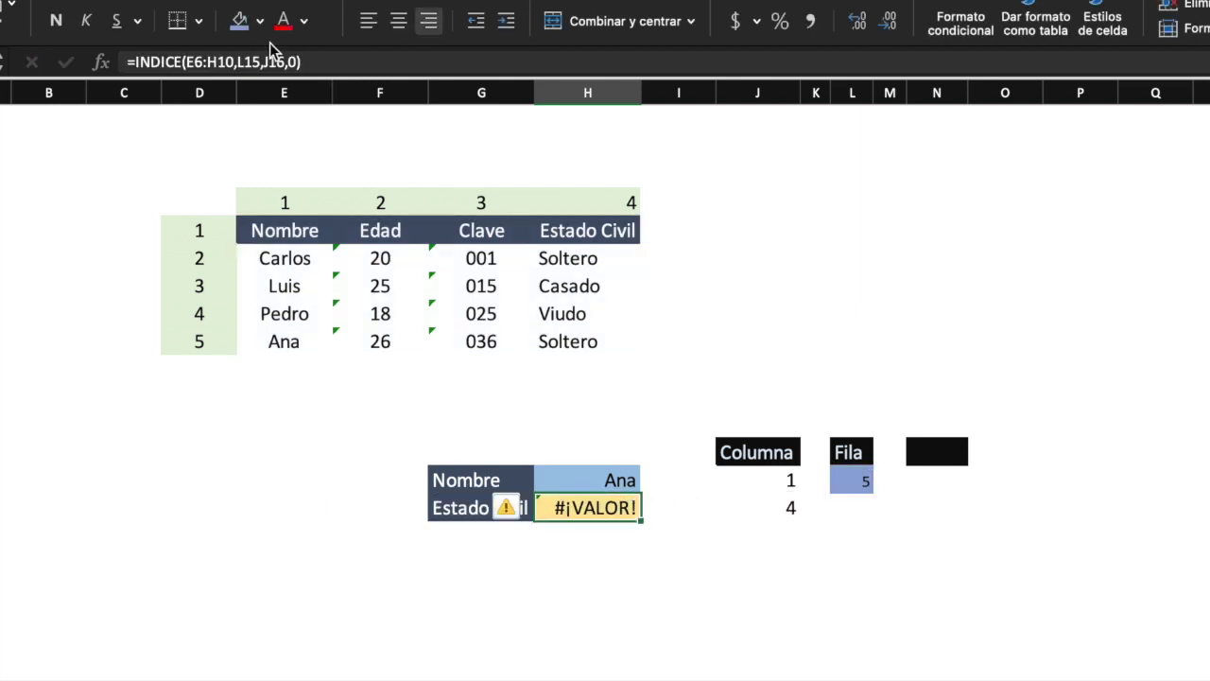
{"action": "left_click", "coordinate": [299, 62]}
{"action": "left_click", "coordinate": [242, 62]}
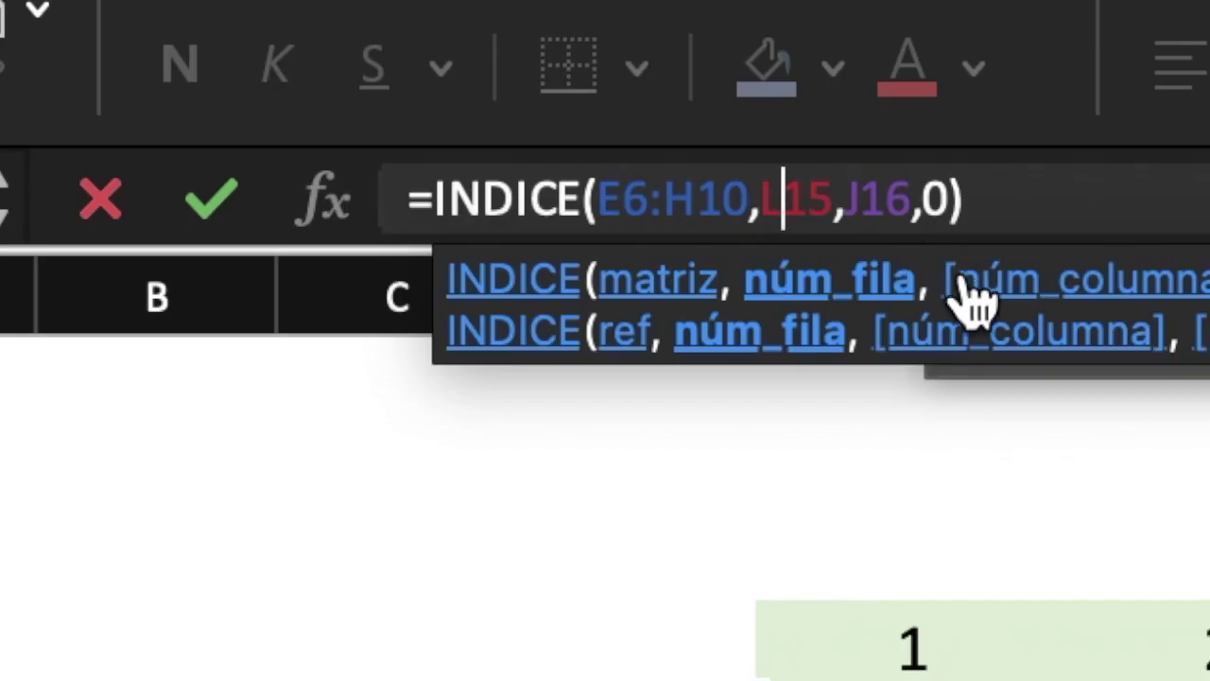
{"action": "left_click", "coordinate": [969, 201]}
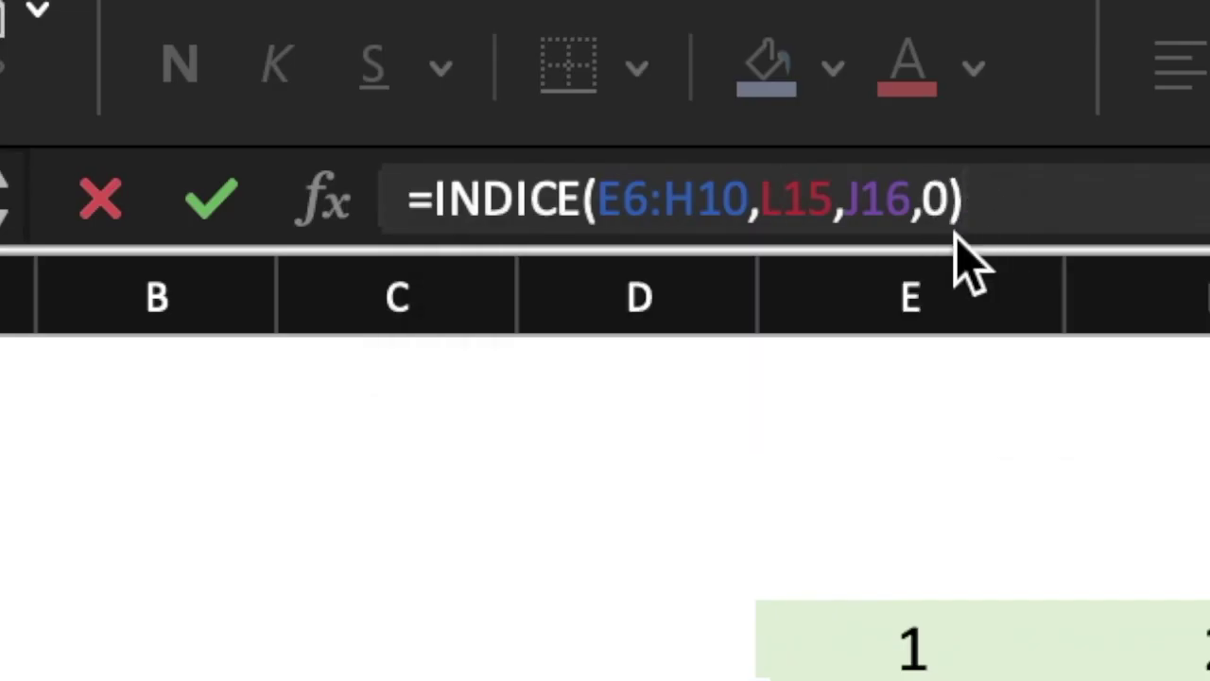
{"action": "left_click", "coordinate": [956, 237]}
{"action": "key", "text": "BackSpace"}
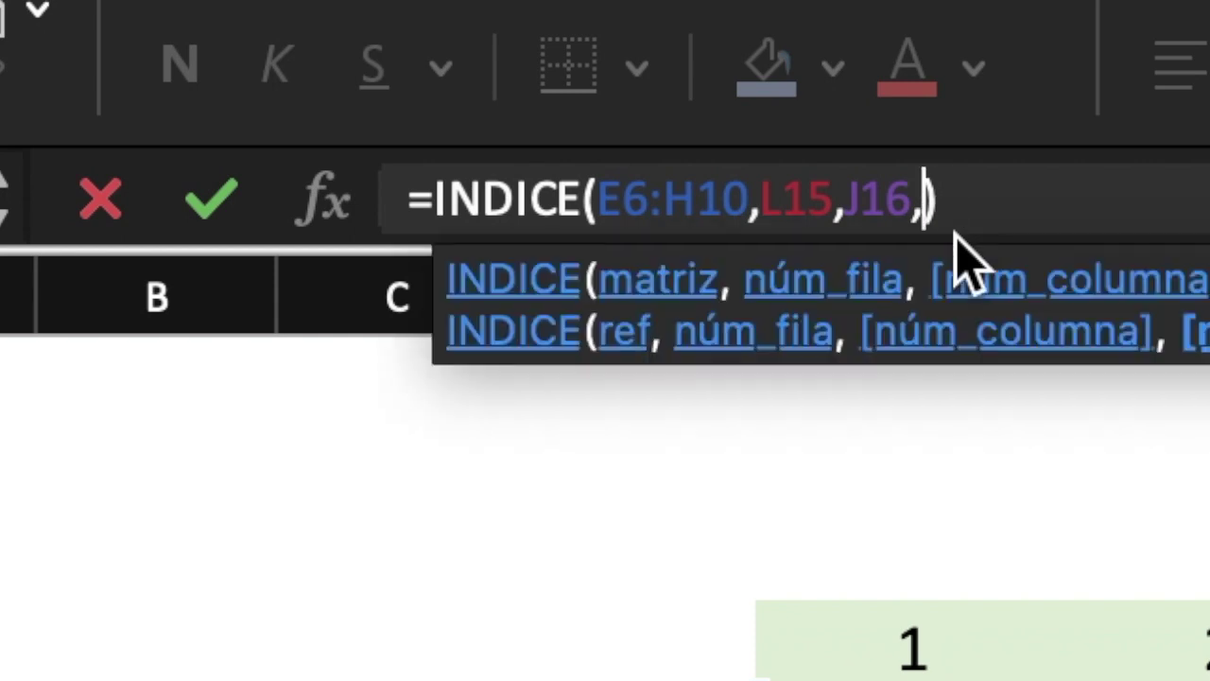
{"action": "key", "text": "BackSpace"}
{"action": "key", "text": "Return"}
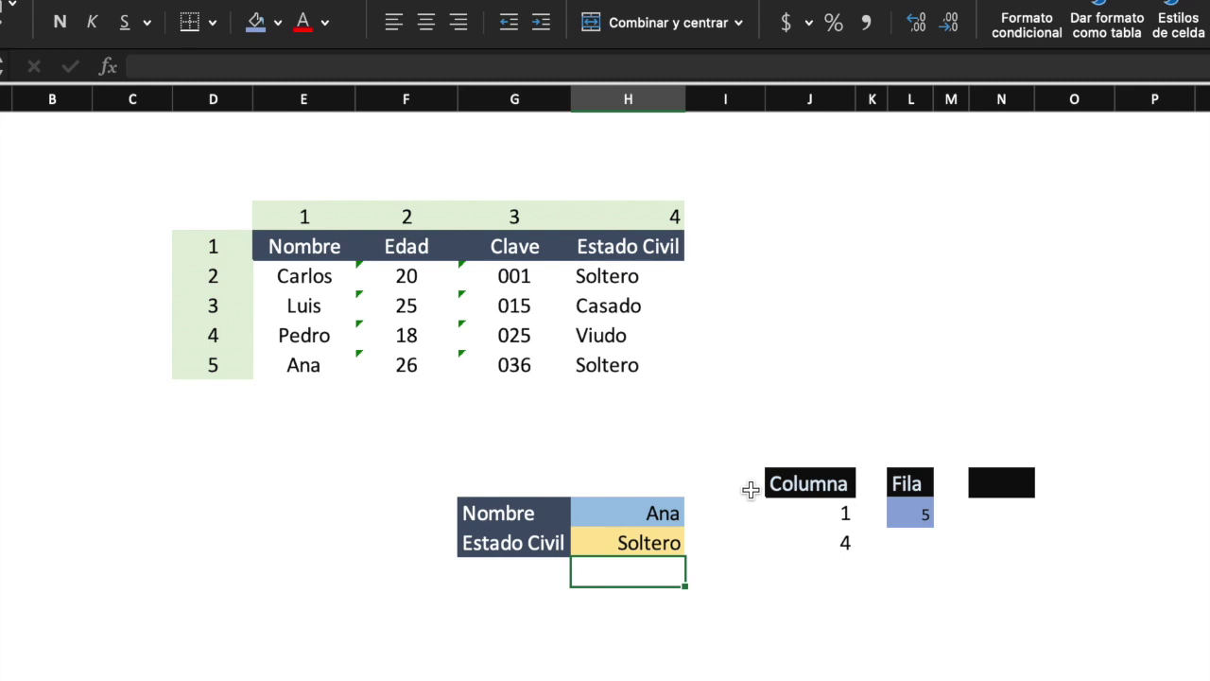
Set the panel's lookup field to Edad and look up the value 20
{"action": "left_click", "coordinate": [781, 390]}
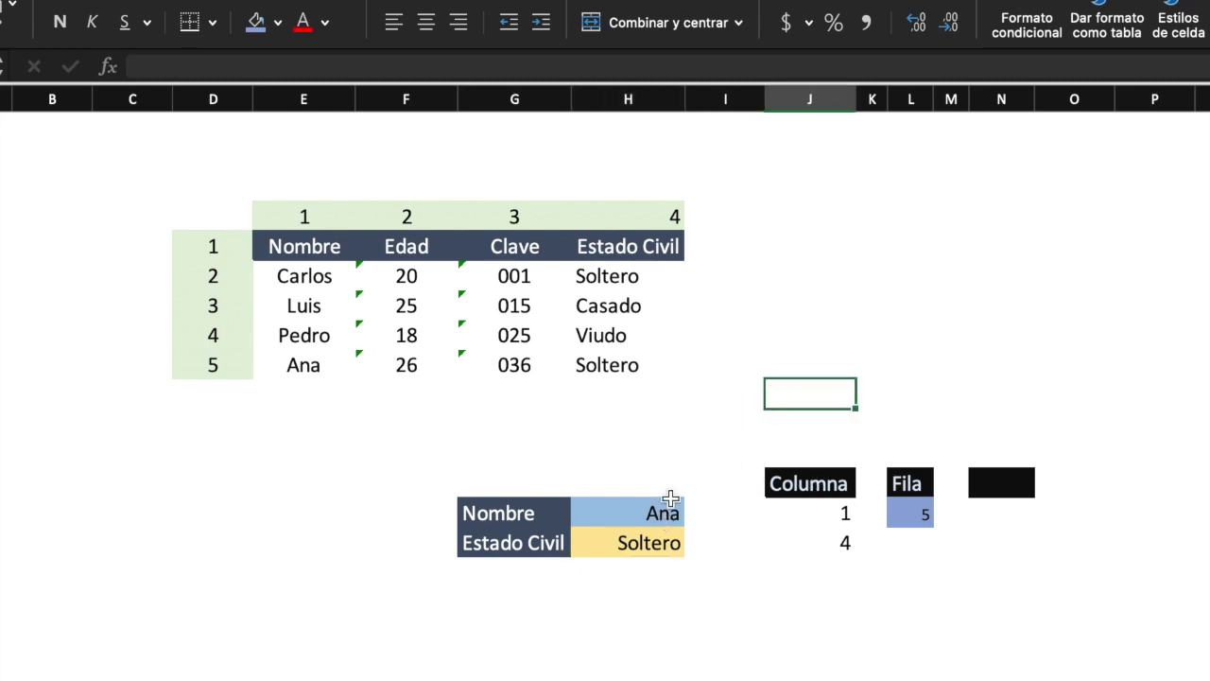
{"action": "left_click", "coordinate": [556, 543]}
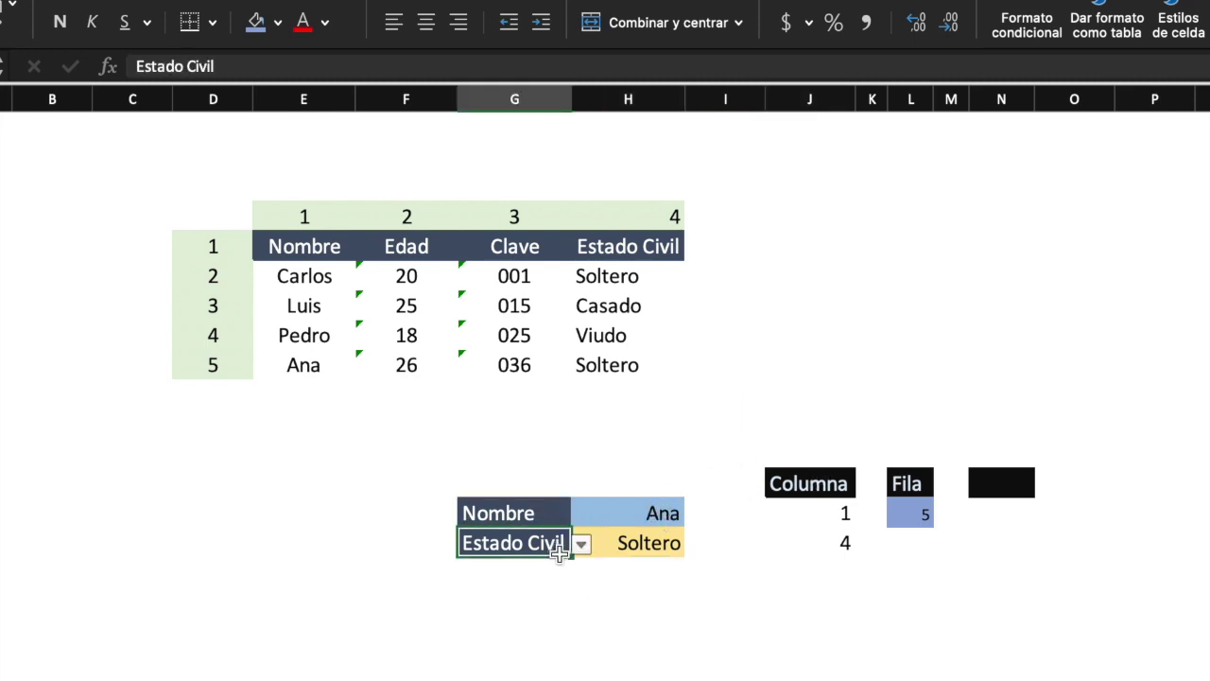
{"action": "left_click", "coordinate": [297, 367]}
{"action": "left_click", "coordinate": [640, 358]}
{"action": "left_click", "coordinate": [544, 512]}
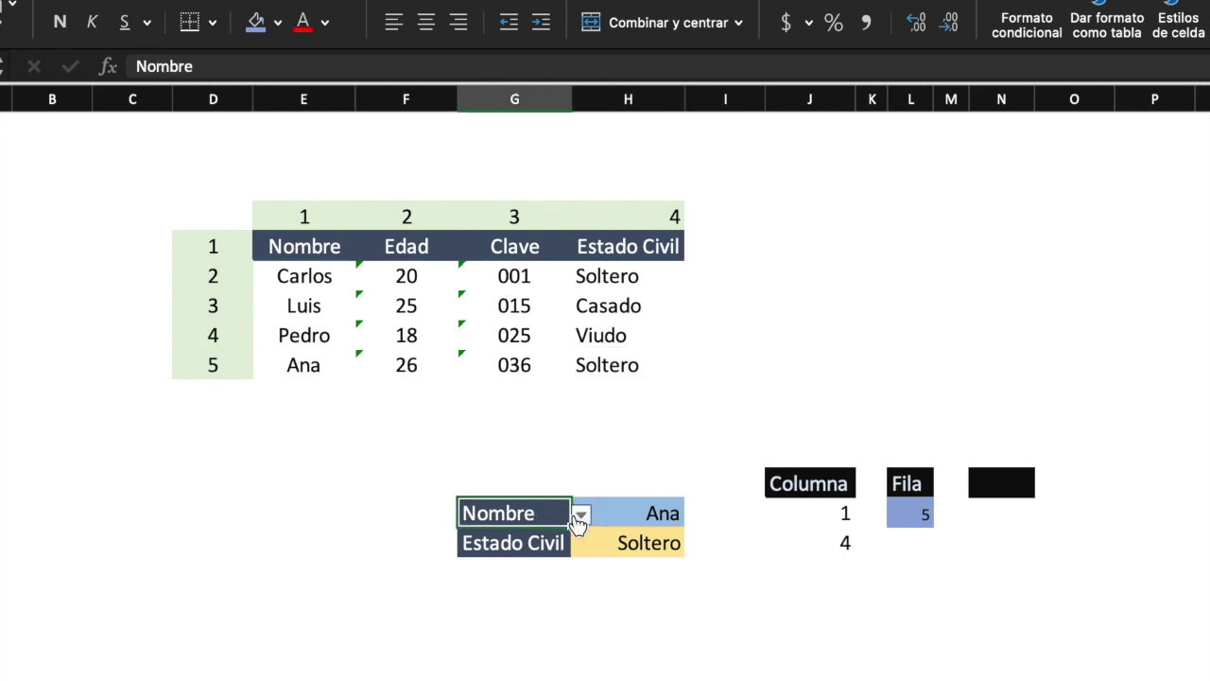
{"action": "left_click", "coordinate": [581, 514]}
{"action": "left_click", "coordinate": [535, 566]}
{"action": "left_click", "coordinate": [639, 514]}
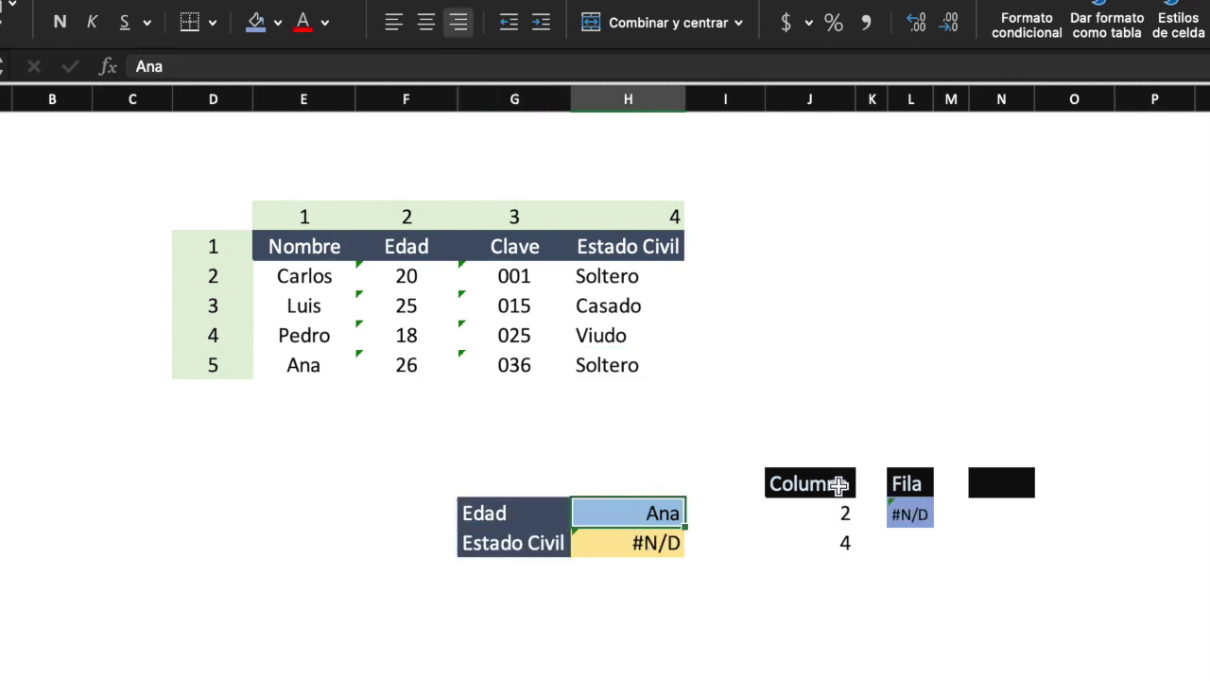
{"action": "type", "text": "20"}
{"action": "key", "text": "Return"}
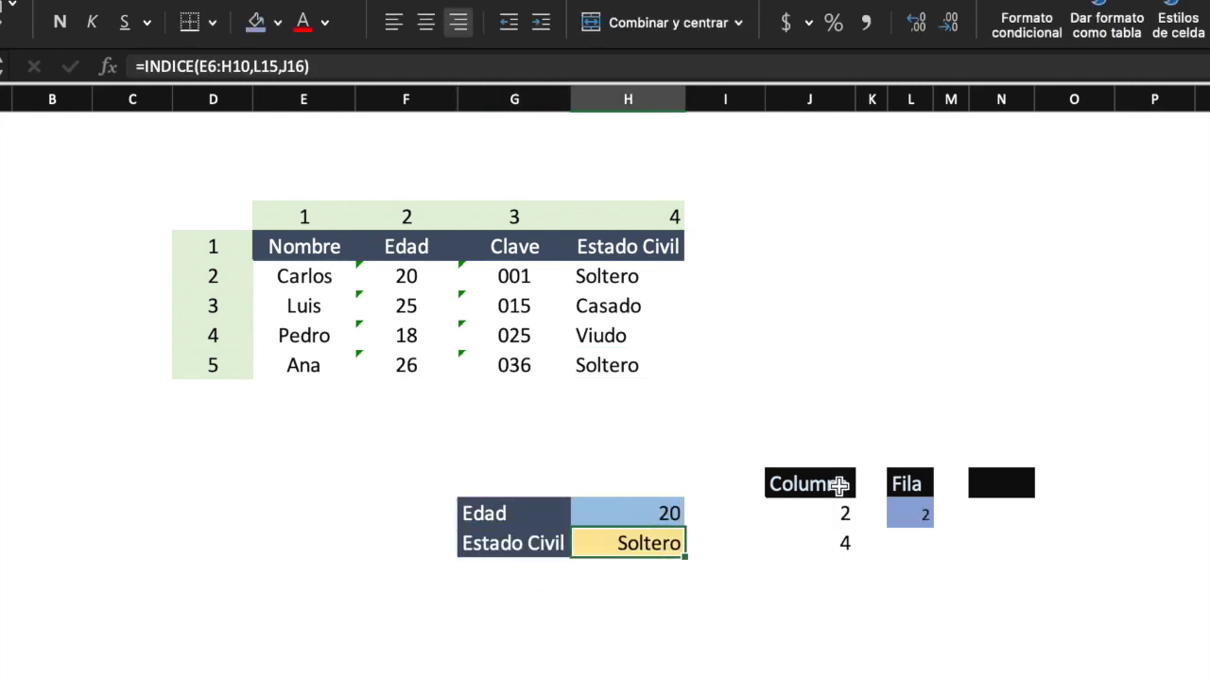
Return the Nombre field for that lookup, which shows Carlos
{"action": "left_click", "coordinate": [556, 546]}
{"action": "left_click", "coordinate": [580, 544]}
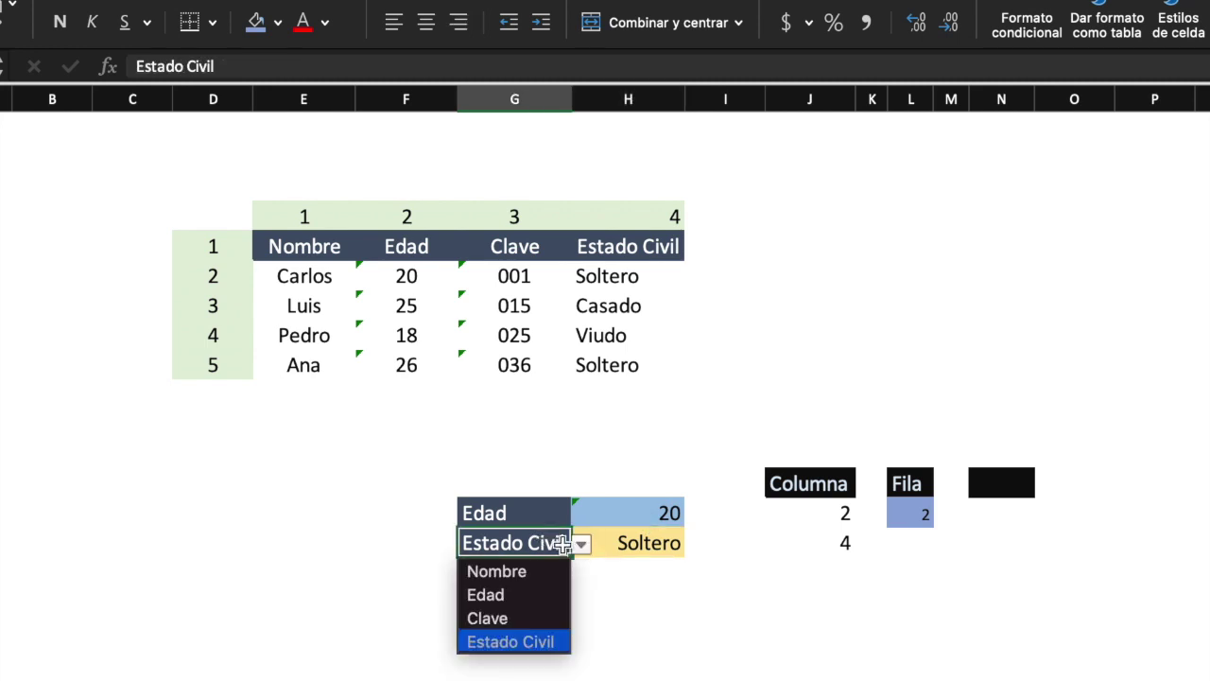
{"action": "left_click", "coordinate": [515, 573]}
{"action": "left_click", "coordinate": [646, 541]}
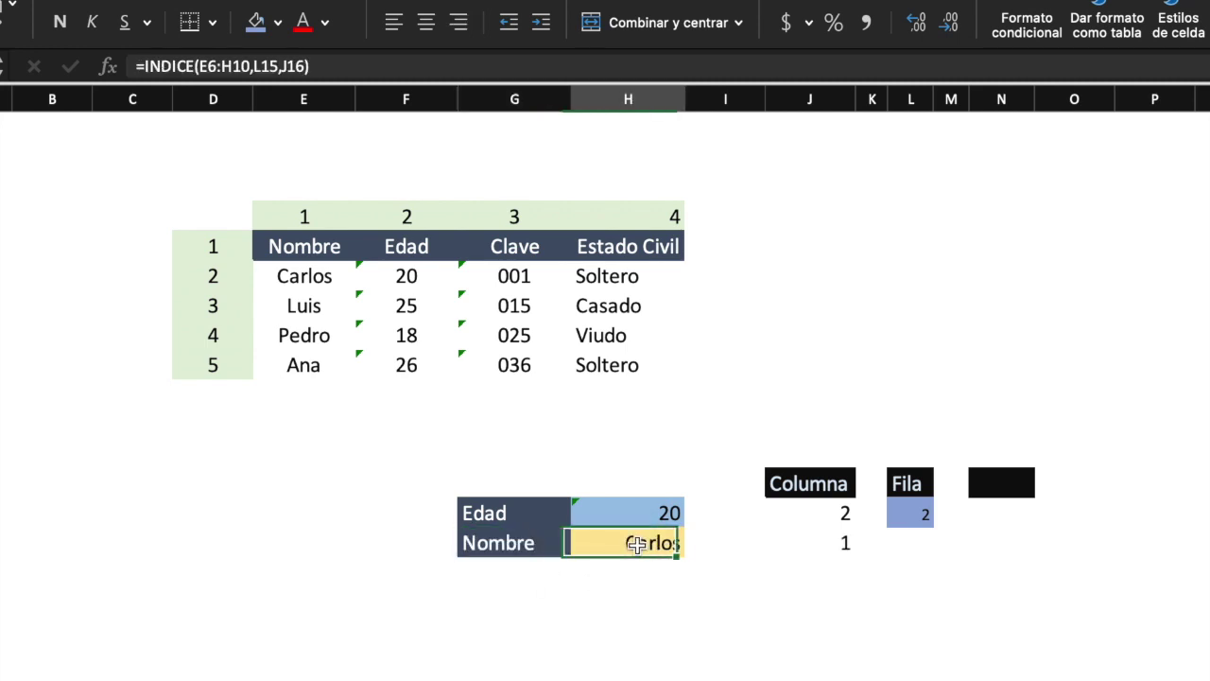
Switch the lookup field to Clave and look up key 001, returning Carlos
{"action": "left_click", "coordinate": [520, 520]}
{"action": "left_click", "coordinate": [581, 514]}
{"action": "left_click", "coordinate": [546, 585]}
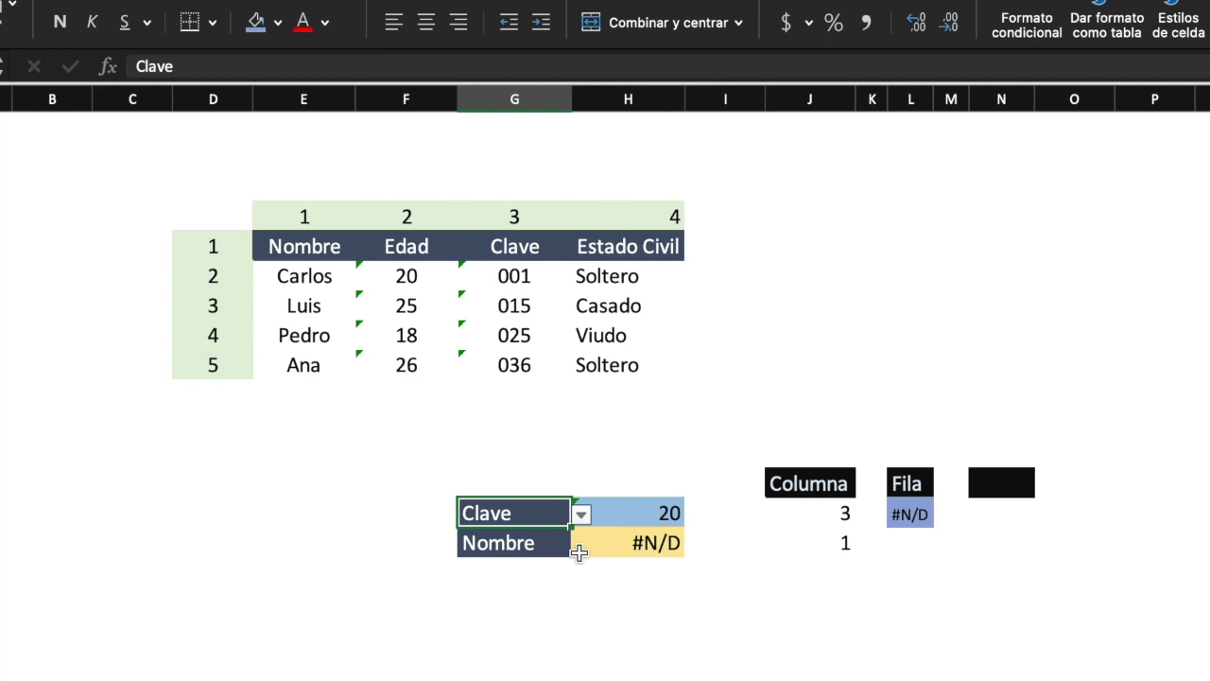
{"action": "left_click", "coordinate": [644, 513]}
{"action": "type", "text": "001"}
{"action": "key", "text": "Return"}
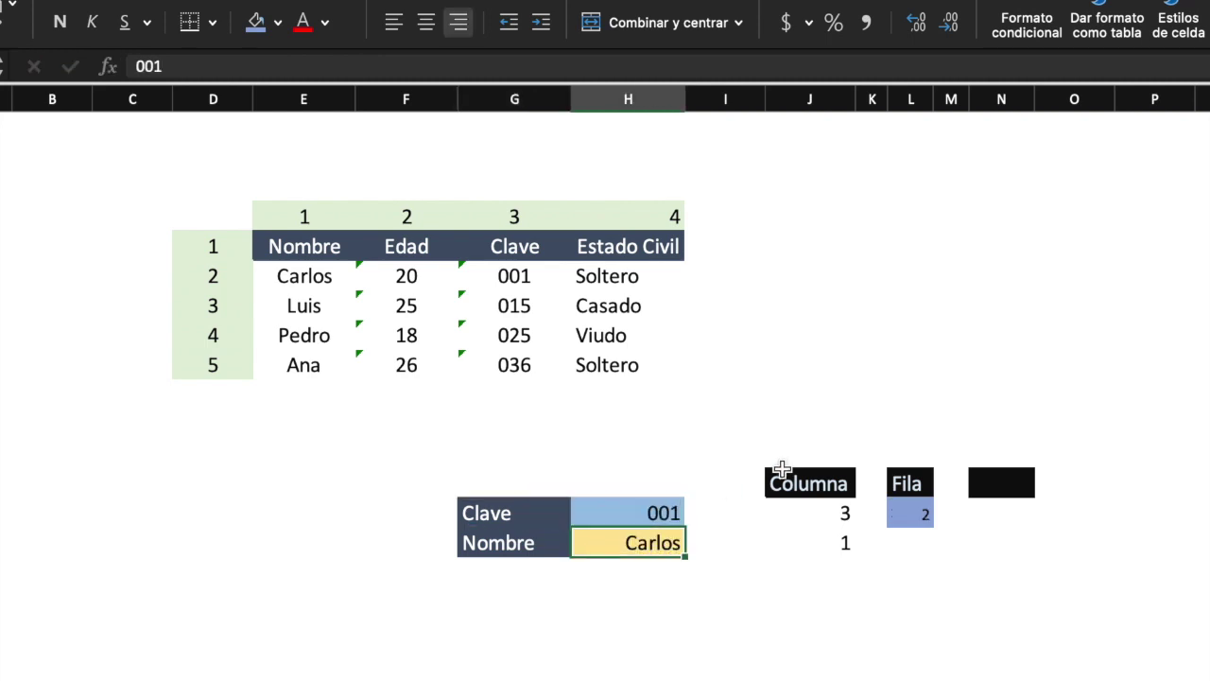
Try keys 036 and then 015, returning Ana and then Luis
{"action": "left_click", "coordinate": [637, 504]}
{"action": "type", "text": "036"}
{"action": "key", "text": "Return"}
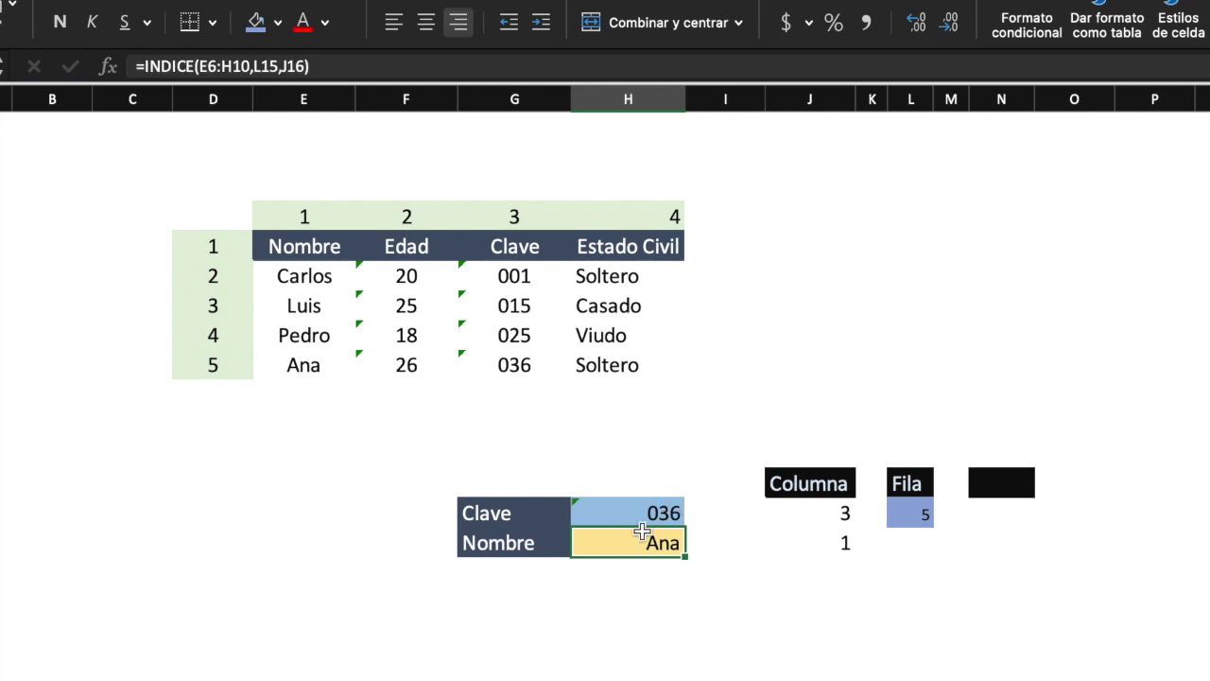
{"action": "left_click", "coordinate": [664, 513]}
{"action": "type", "text": "015"}
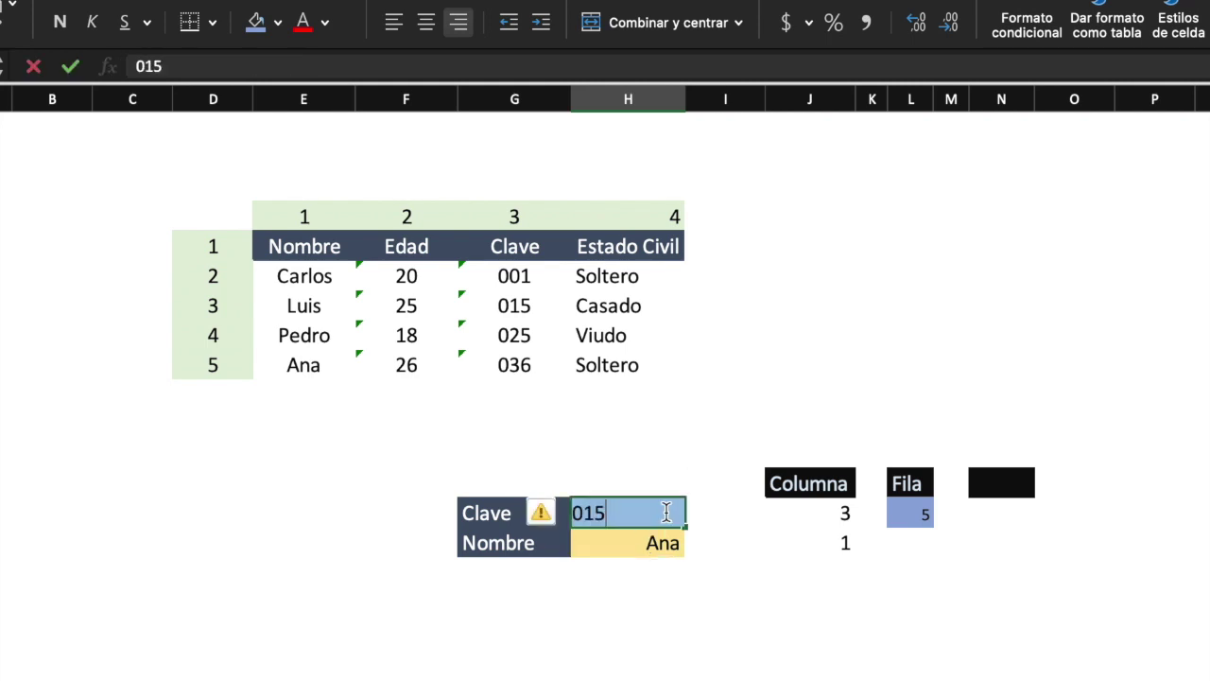
{"action": "key", "text": "Return"}
Change the returned field in G16 to Edad, showing 25
{"action": "left_click", "coordinate": [489, 552]}
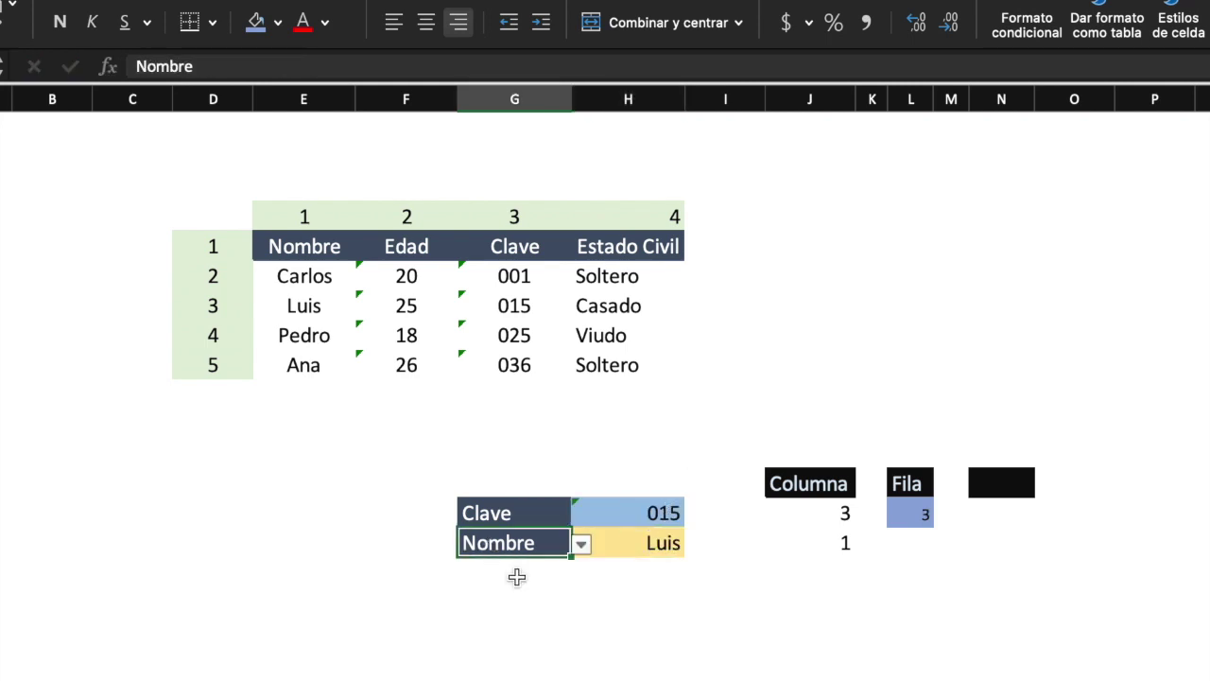
{"action": "left_click", "coordinate": [580, 546]}
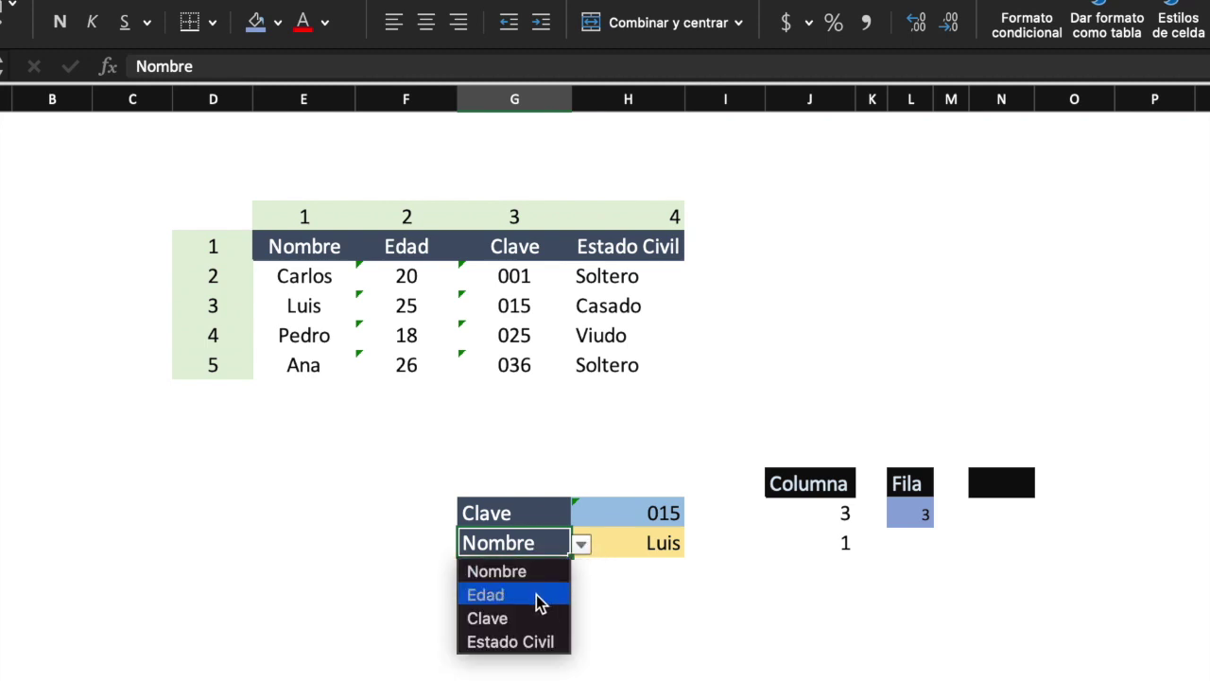
{"action": "left_click", "coordinate": [486, 595]}
{"action": "left_click", "coordinate": [656, 551]}
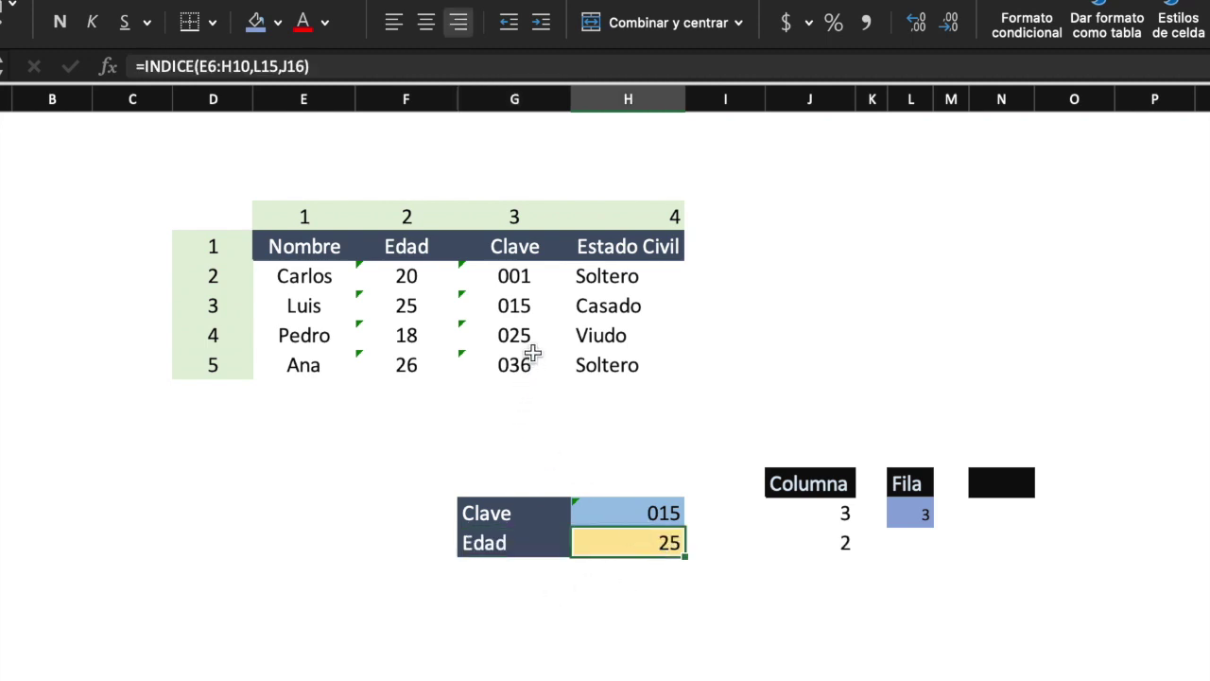
Check Luis's age 25 in the data table and select the Columna and Fila helper values
{"action": "left_click", "coordinate": [509, 304]}
{"action": "left_click", "coordinate": [420, 305]}
{"action": "left_click", "coordinate": [378, 305]}
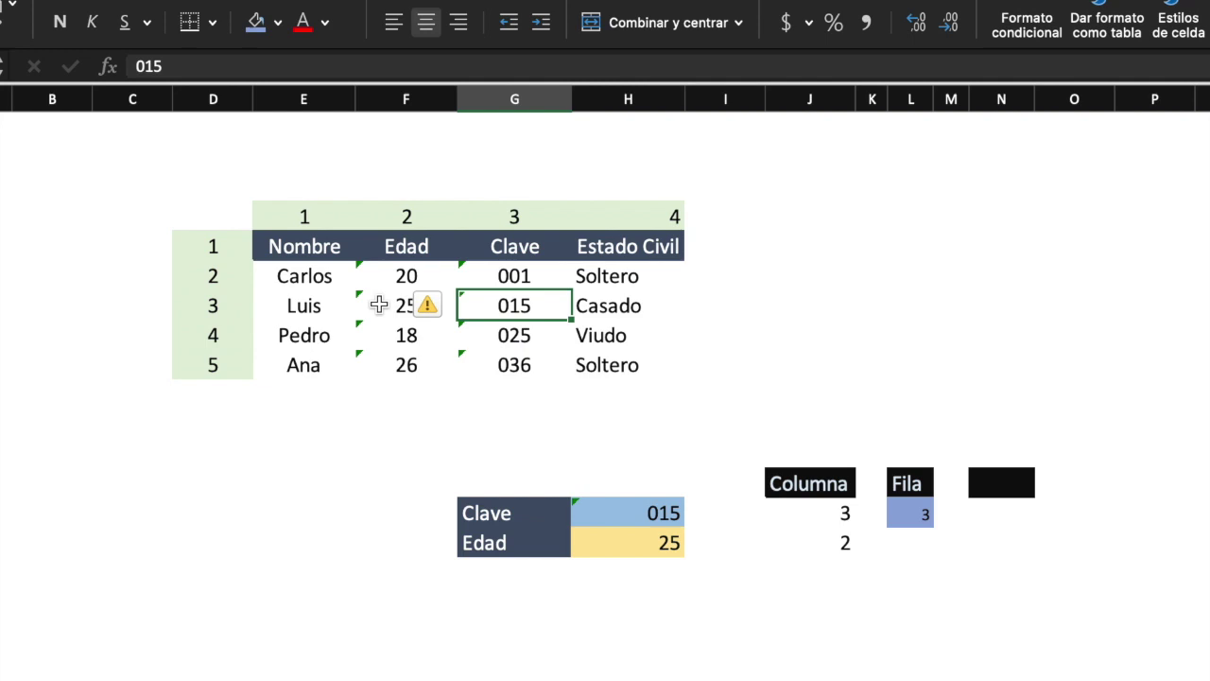
{"action": "left_click", "coordinate": [383, 310]}
{"action": "left_click", "coordinate": [732, 646]}
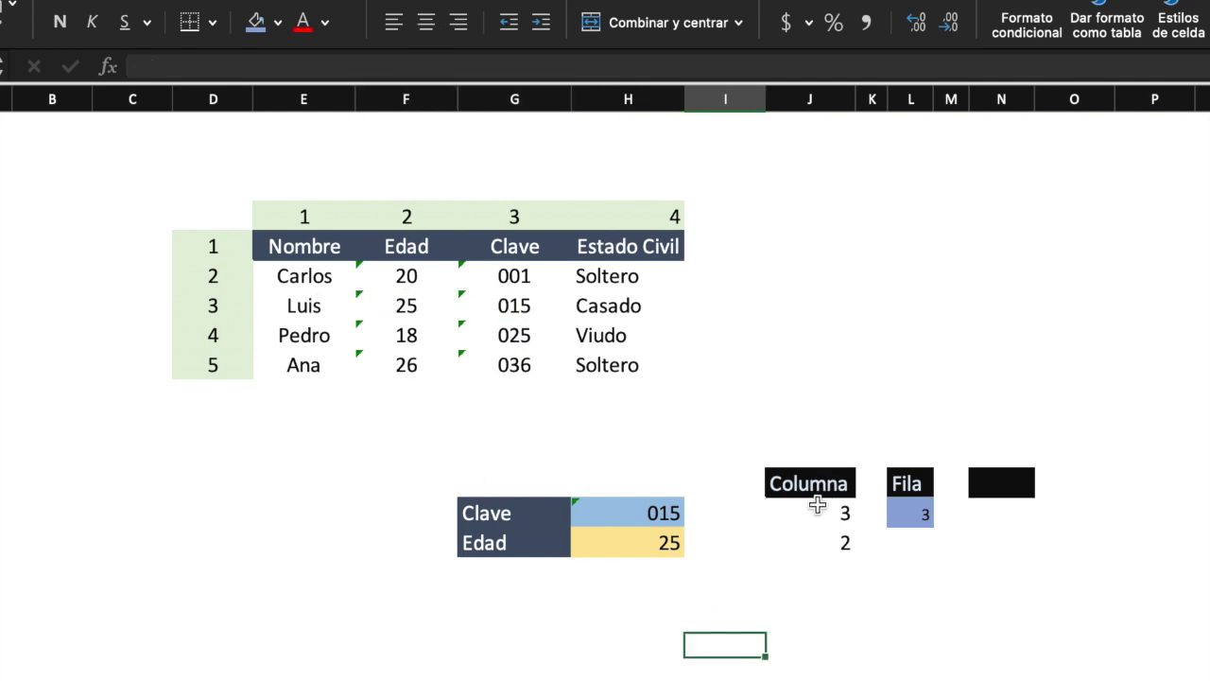
{"action": "left_click_drag", "start_coordinate": [789, 511], "coordinate": [895, 540]}
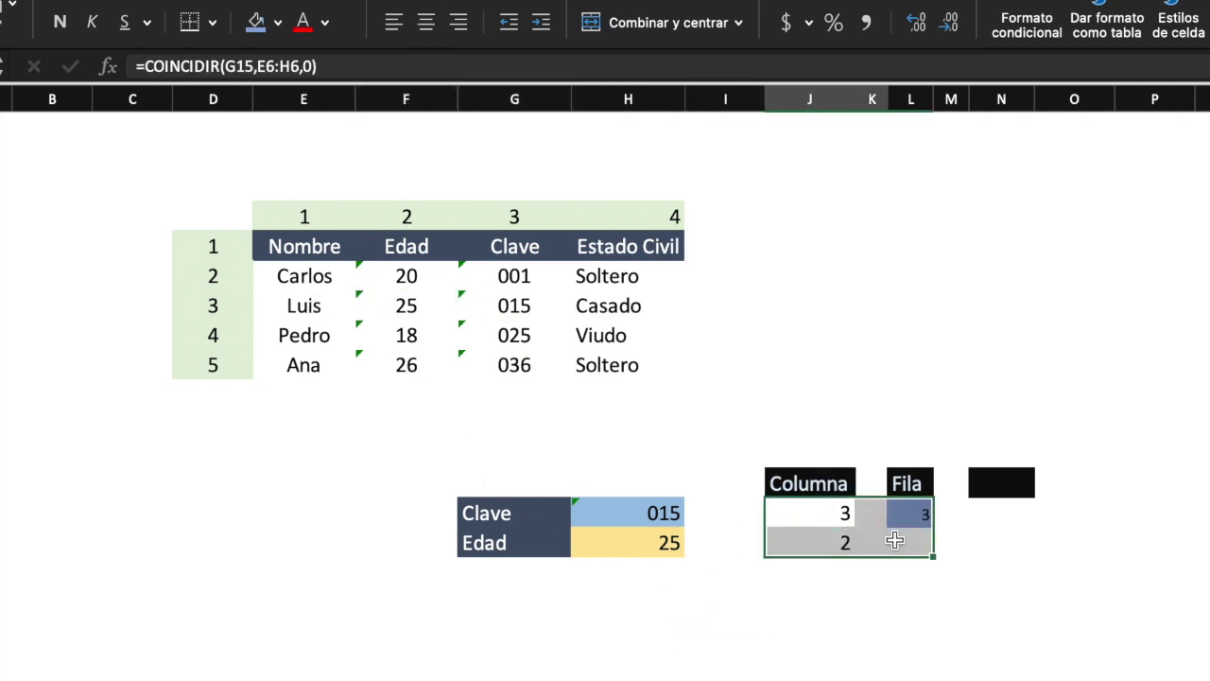
{"action": "left_click", "coordinate": [638, 536]}
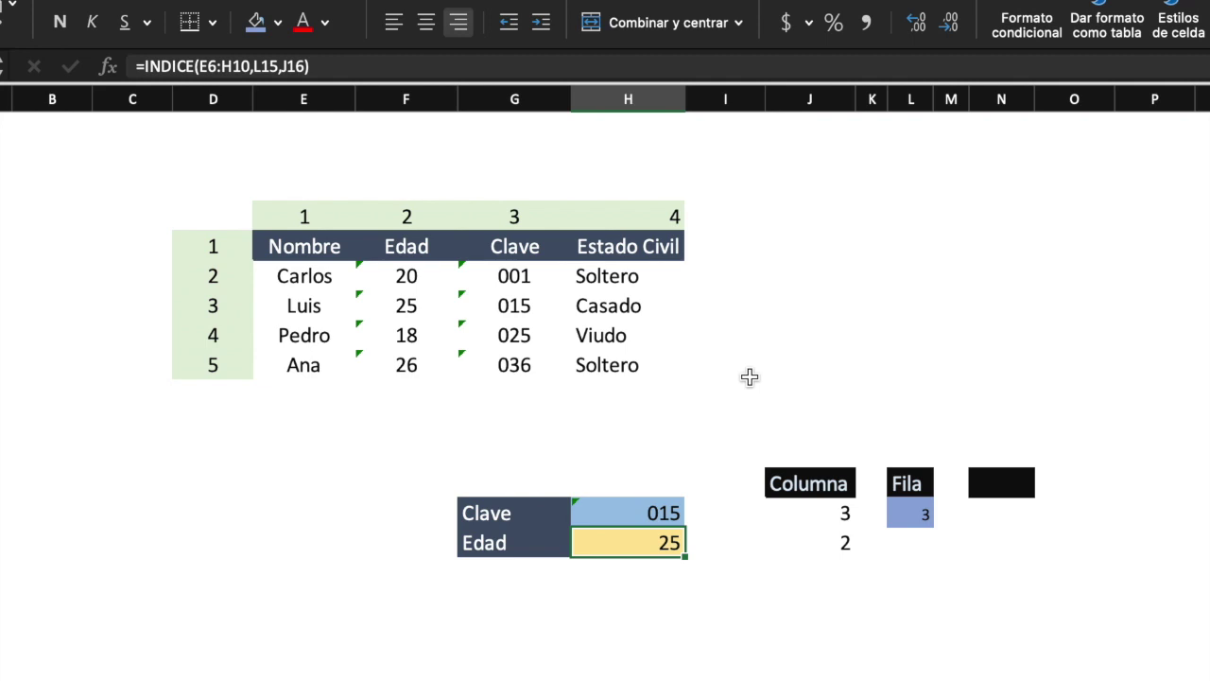
{"action": "left_click", "coordinate": [749, 377]}
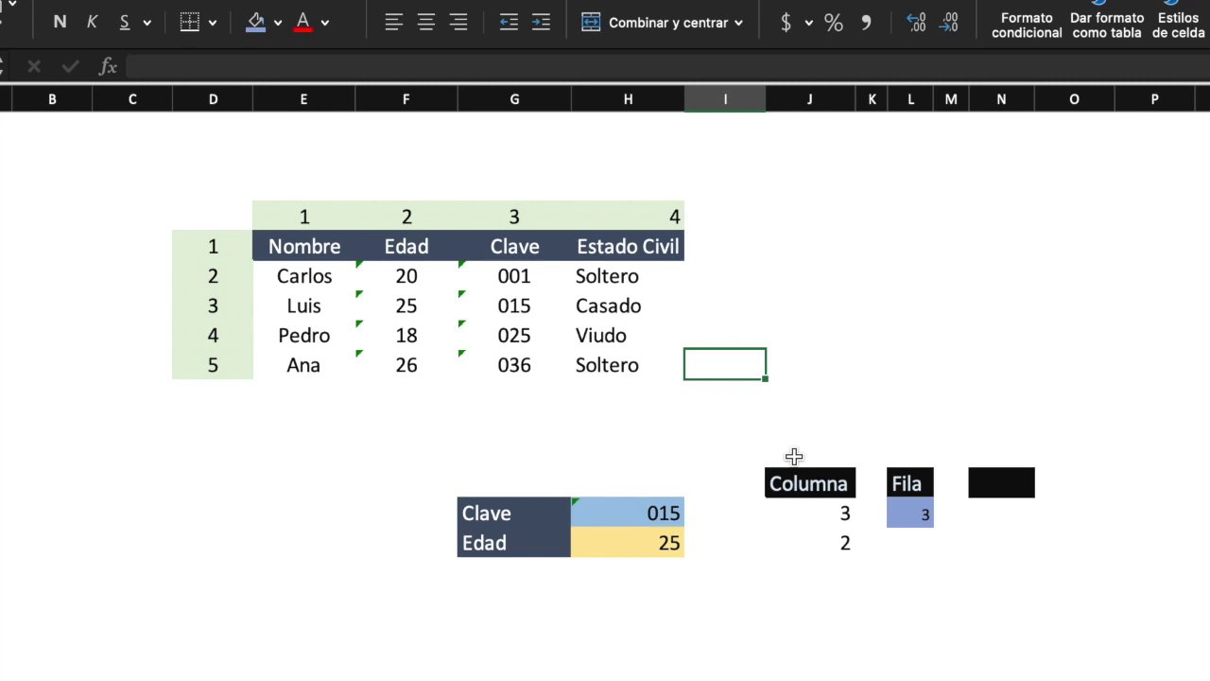
{"action": "mouse_move", "coordinate": [804, 424]}
{"action": "left_mouse_down"}
{"action": "mouse_move", "coordinate": [991, 543]}
{"action": "mouse_move", "coordinate": [901, 581]}
{"action": "left_mouse_up"}
{"action": "left_click_drag", "start_coordinate": [892, 585], "coordinate": [901, 562]}
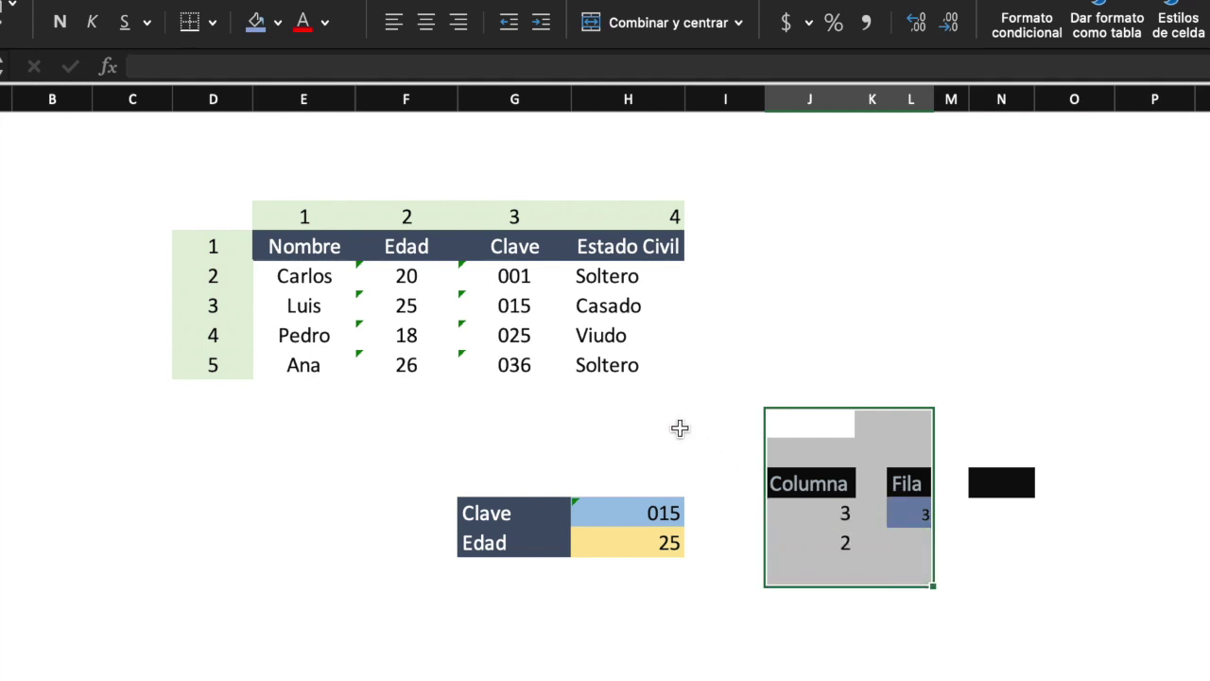
{"action": "left_click", "coordinate": [650, 543]}
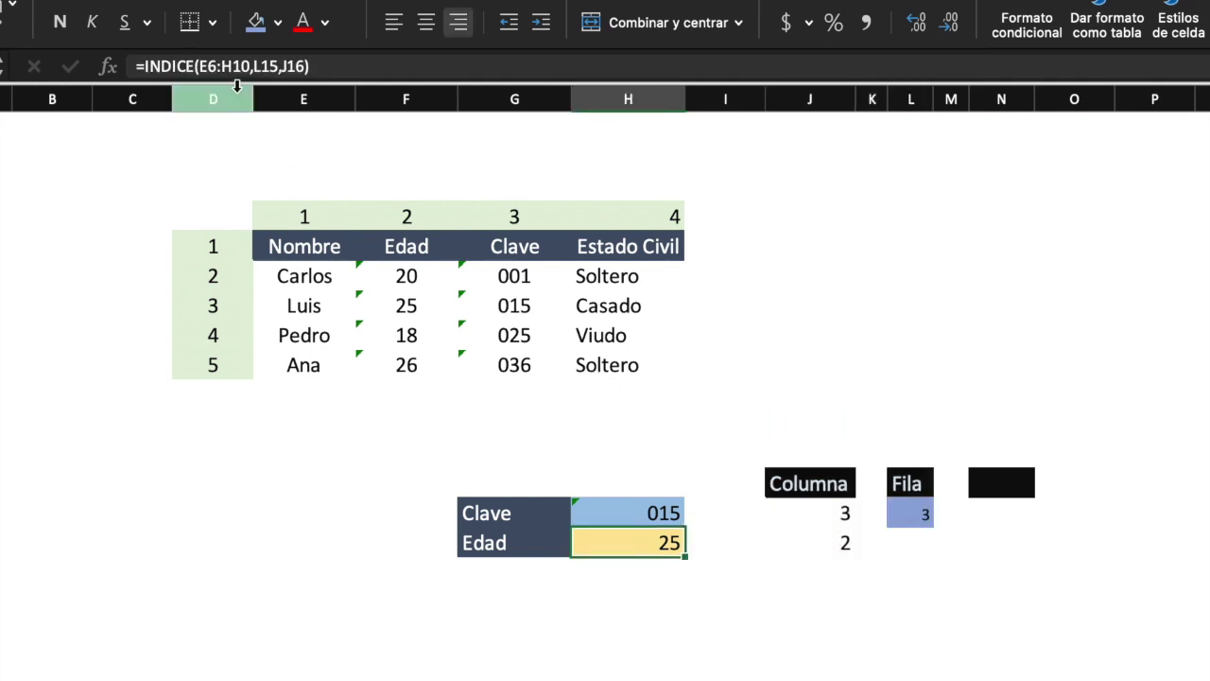
{"action": "left_click", "coordinate": [279, 66]}
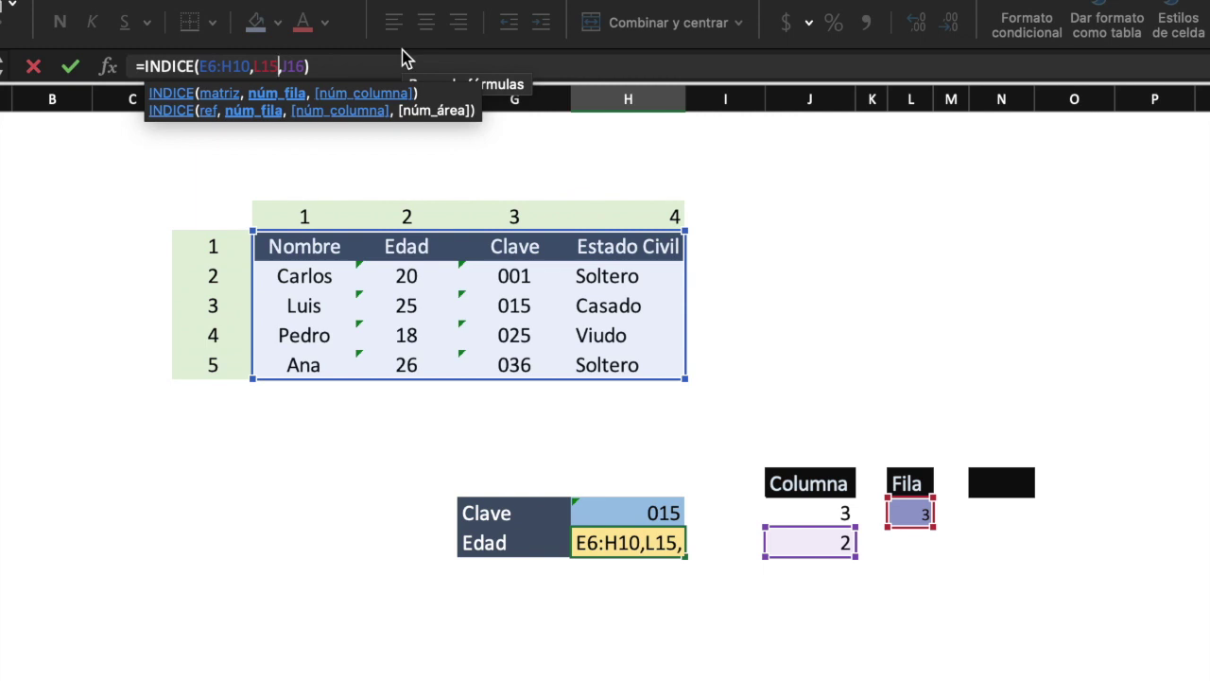
{"action": "key", "text": "Return"}
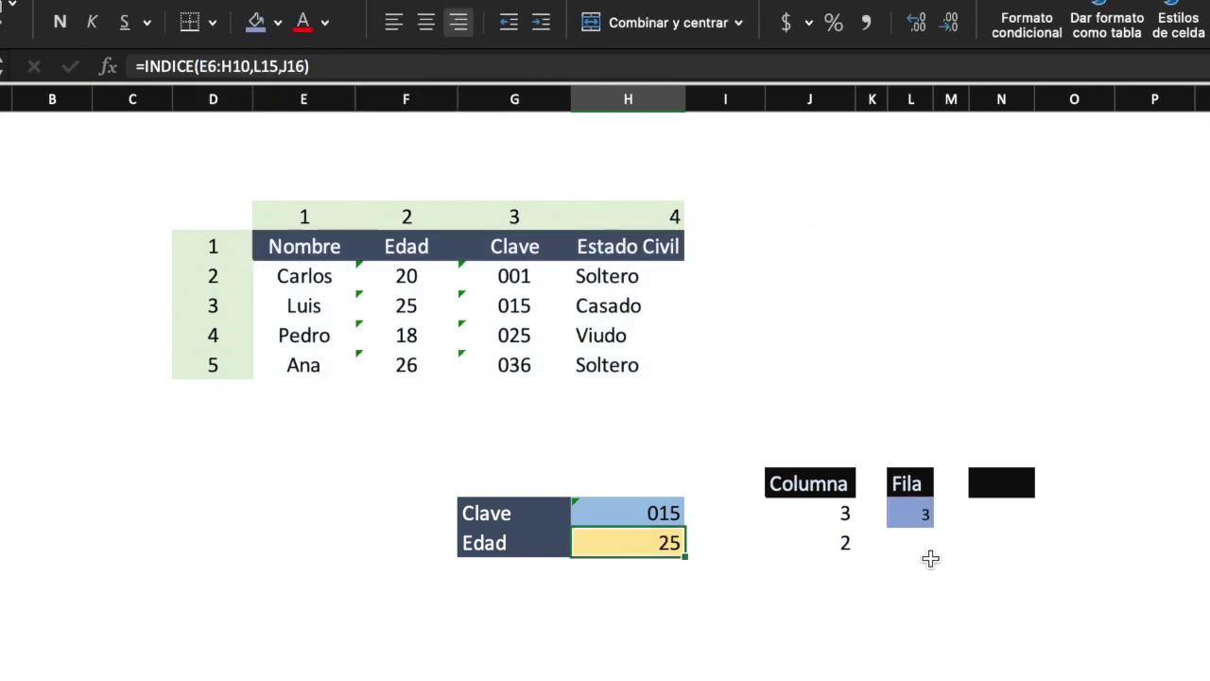
{"action": "left_click", "coordinate": [917, 510]}
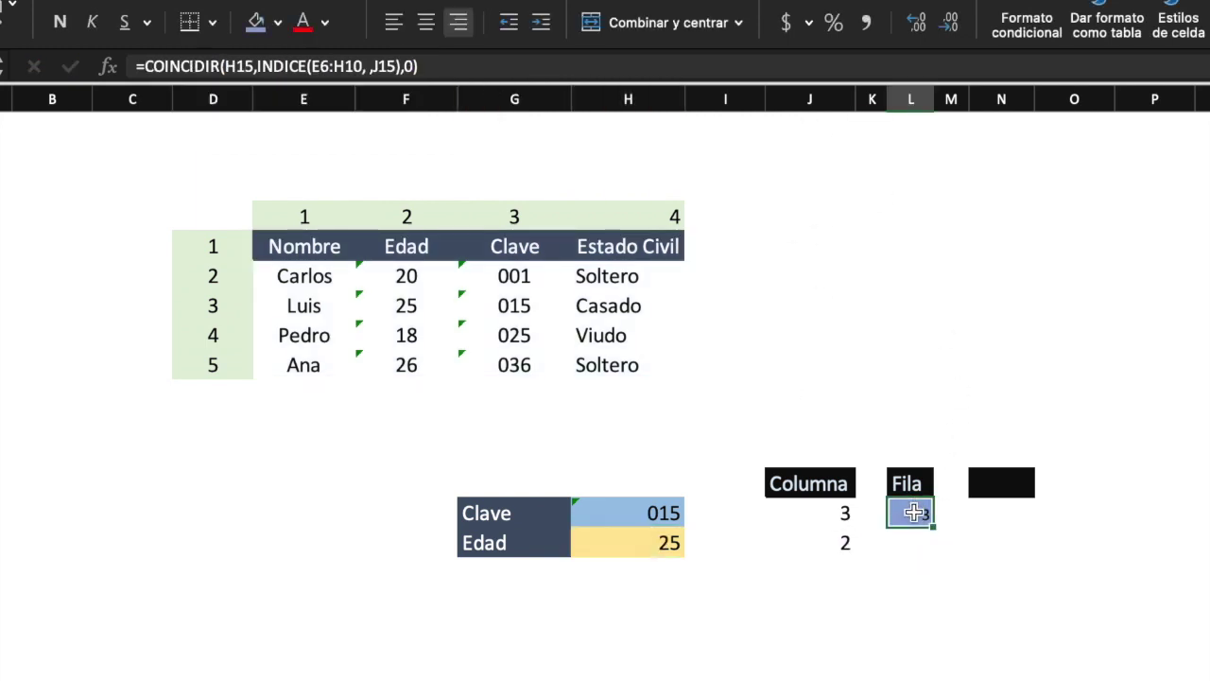
{"action": "left_click", "coordinate": [402, 66]}
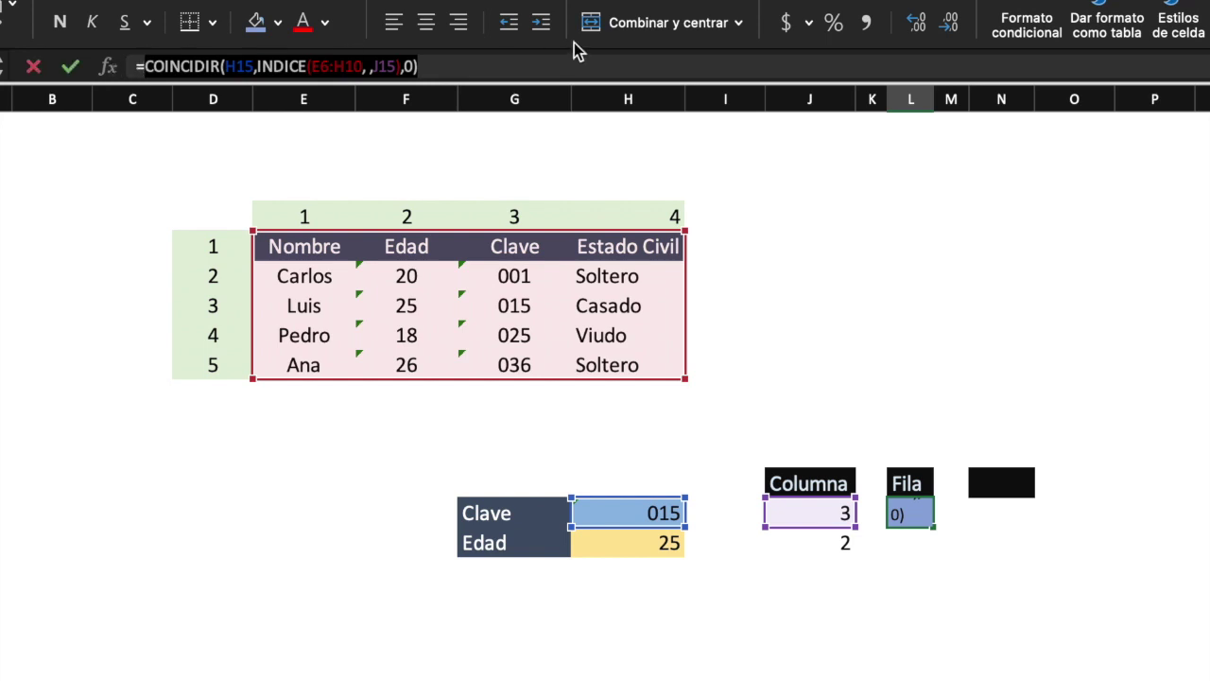
{"action": "key", "text": "Return"}
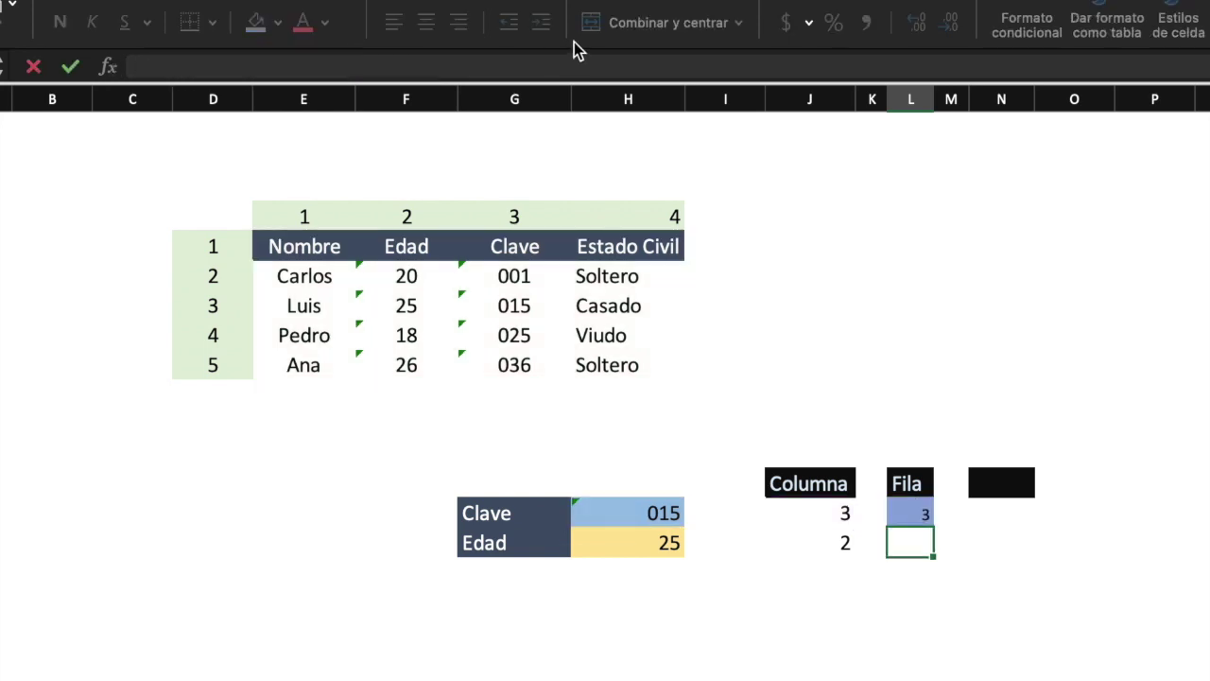
{"action": "left_click", "coordinate": [642, 548]}
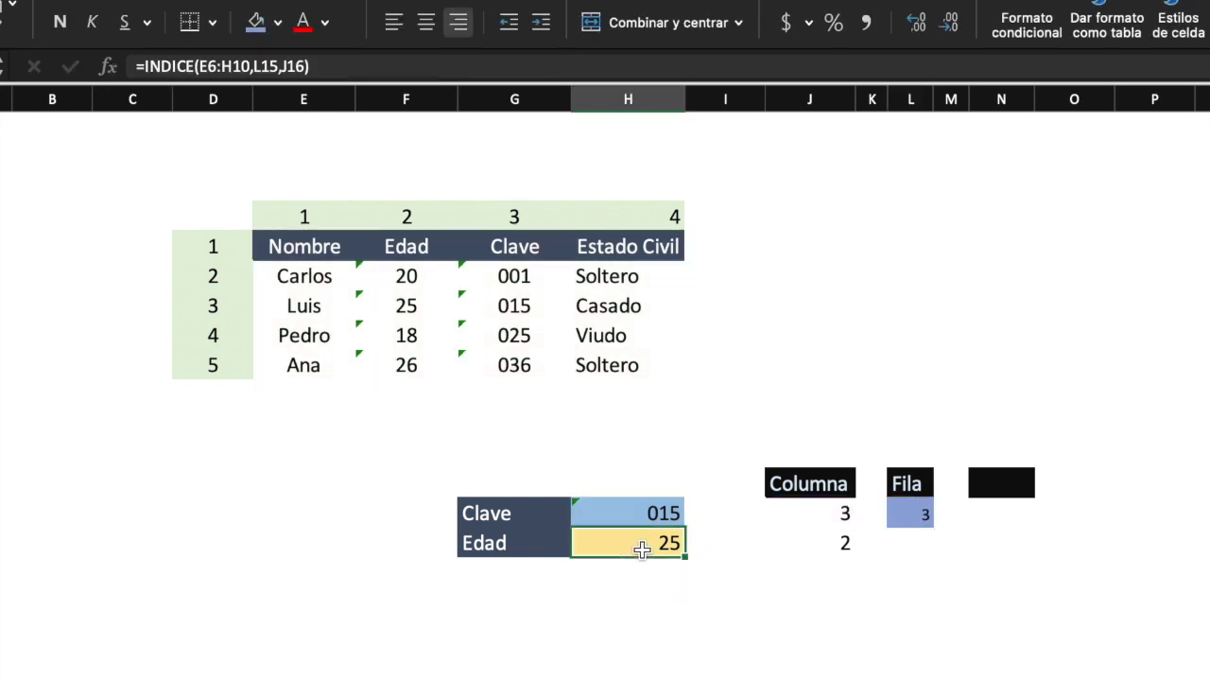
Replace the L15 row reference in H16 with COINCIDIR(H15,INDICE(E6:H10,,J15),0), still returning 25
{"action": "left_click", "coordinate": [267, 66]}
{"action": "double_click", "coordinate": [266, 65]}
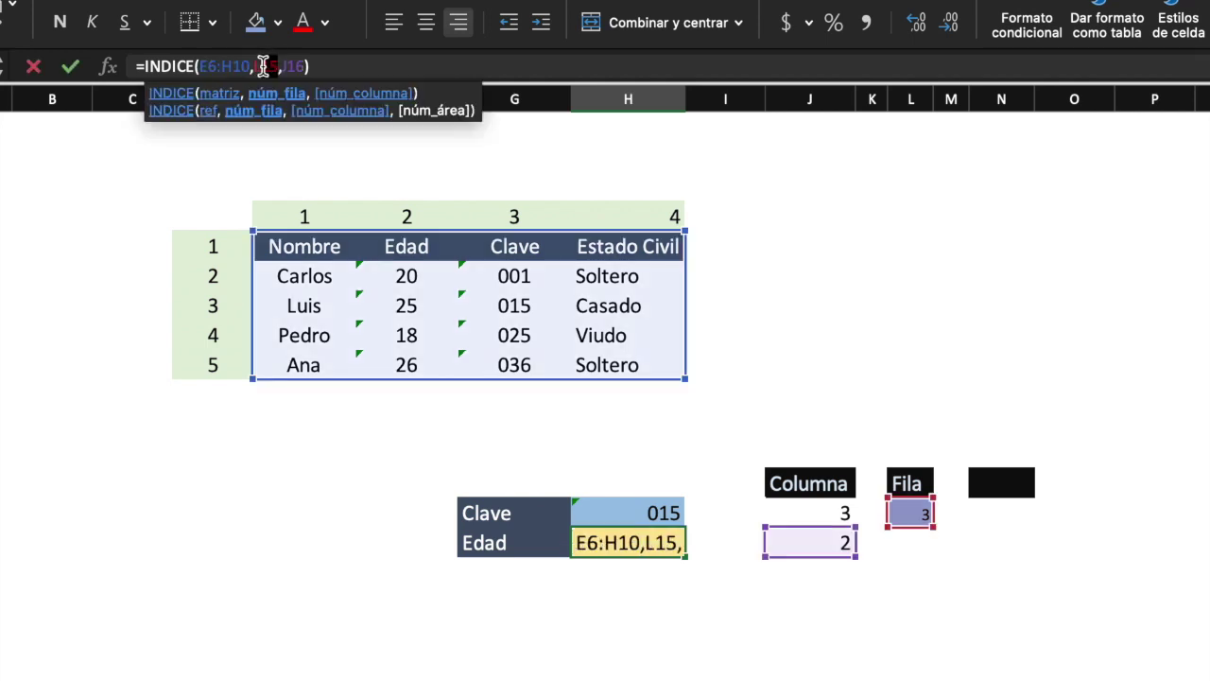
{"action": "key", "text": "BackSpace"}
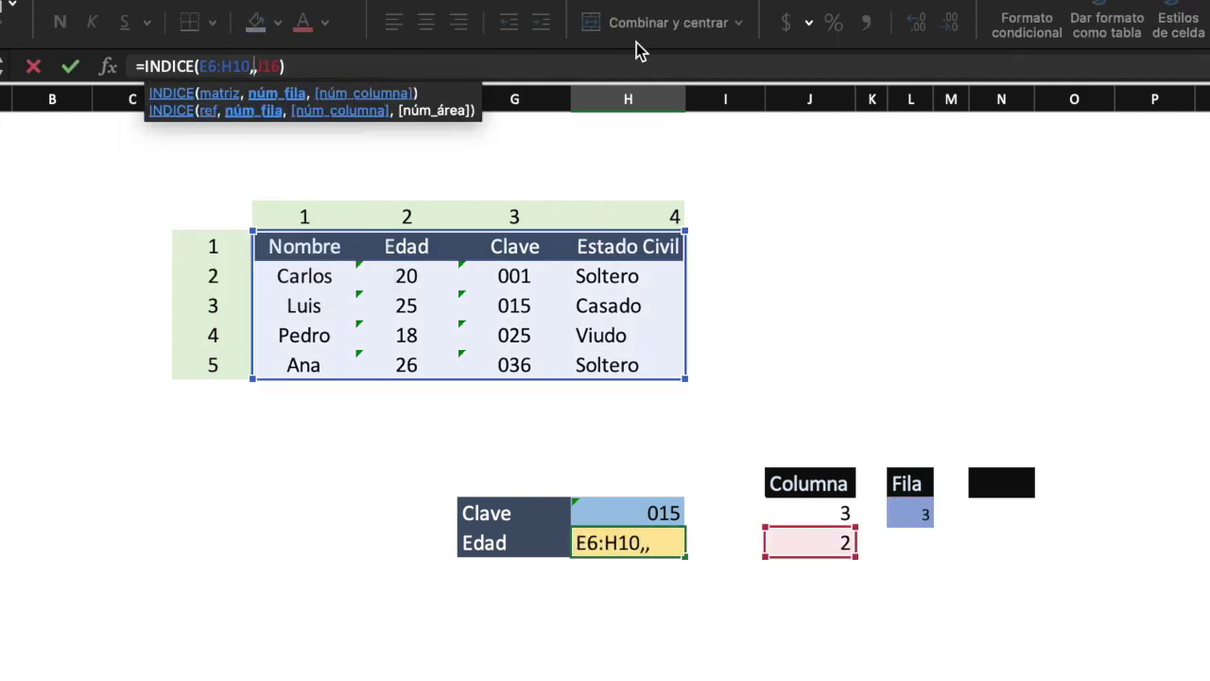
{"action": "type", "text": "COINCIDIR(H15,INDICE(E6:H10,,J15),0"}
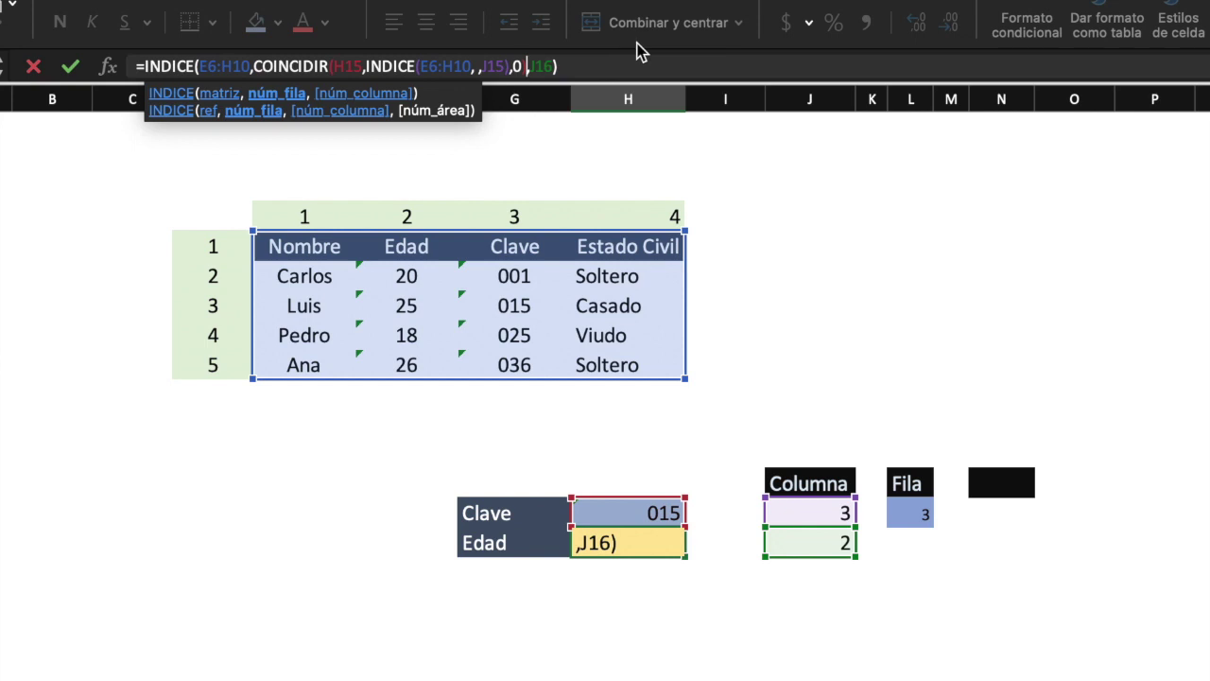
{"action": "key", "text": "Return"}
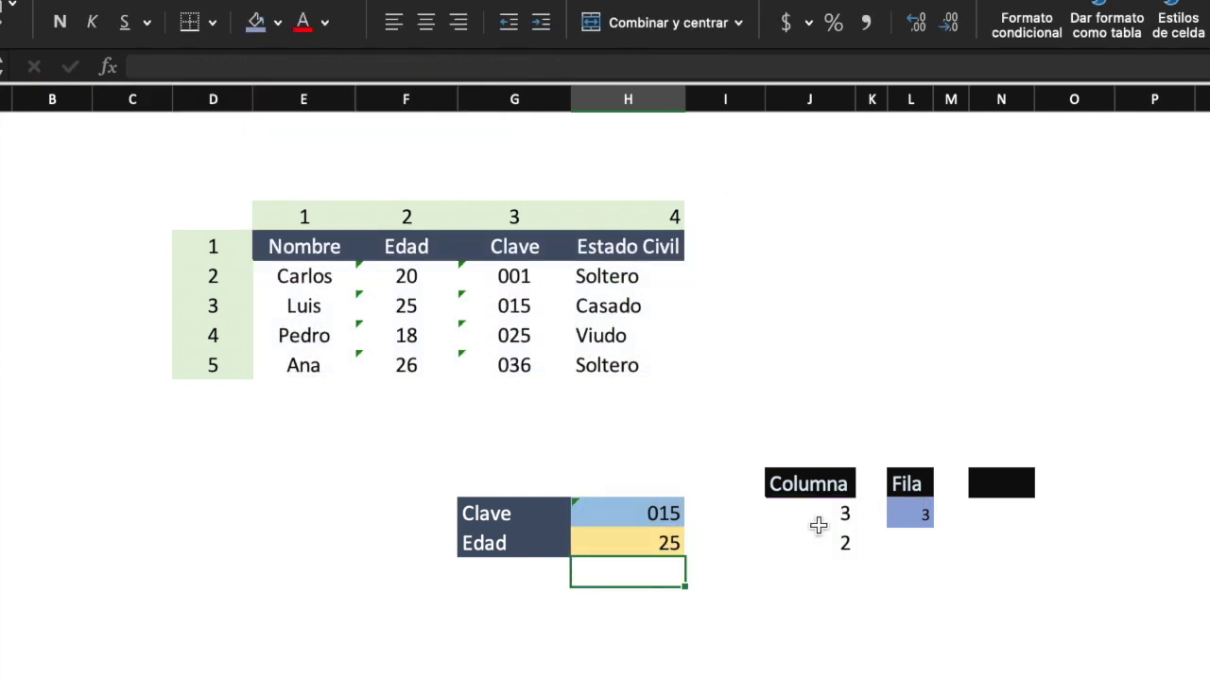
{"action": "left_click", "coordinate": [667, 546]}
{"action": "left_click", "coordinate": [556, 66]}
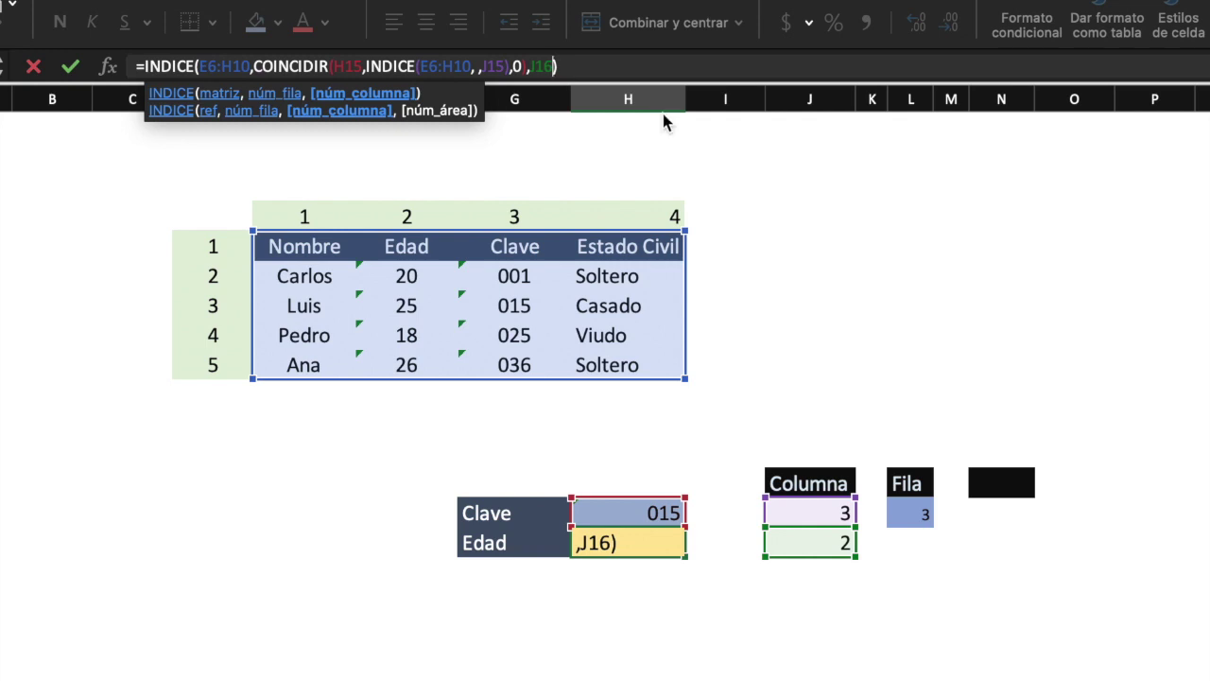
{"action": "key", "text": "Return"}
Replace the J16 column reference in H16 with COINCIDIR(G16,E6:H6,0), keeping the result 25
{"action": "left_click", "coordinate": [813, 536]}
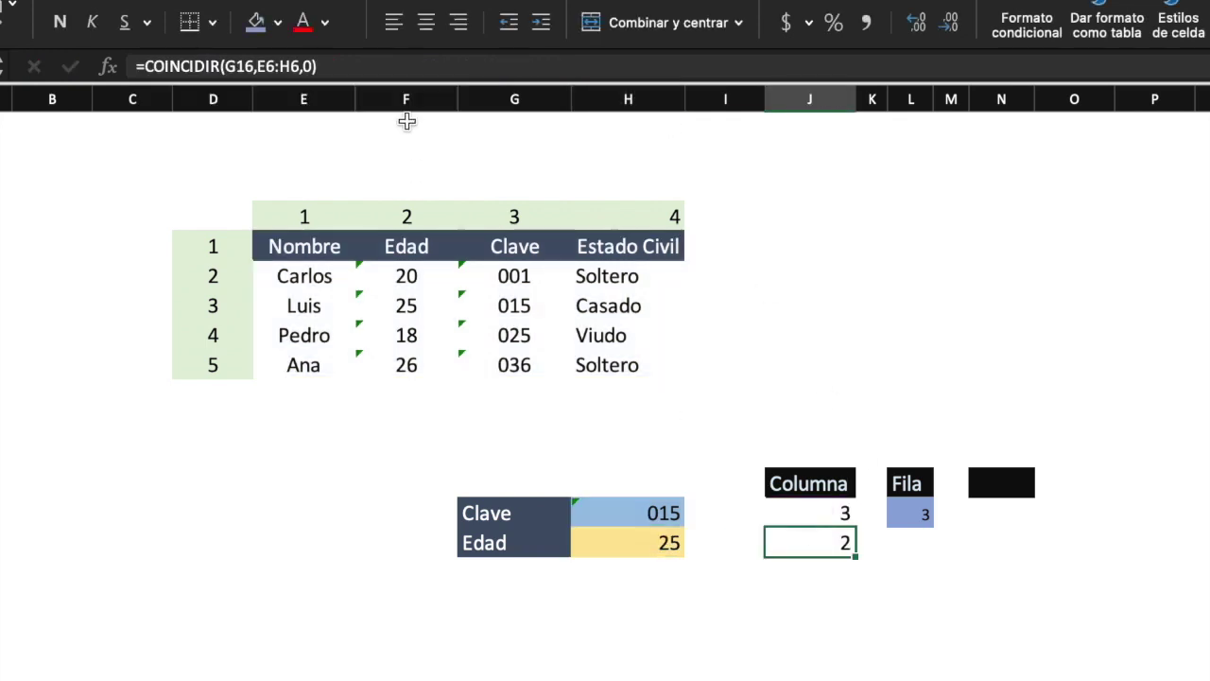
{"action": "left_click_drag", "start_coordinate": [319, 67], "coordinate": [141, 68]}
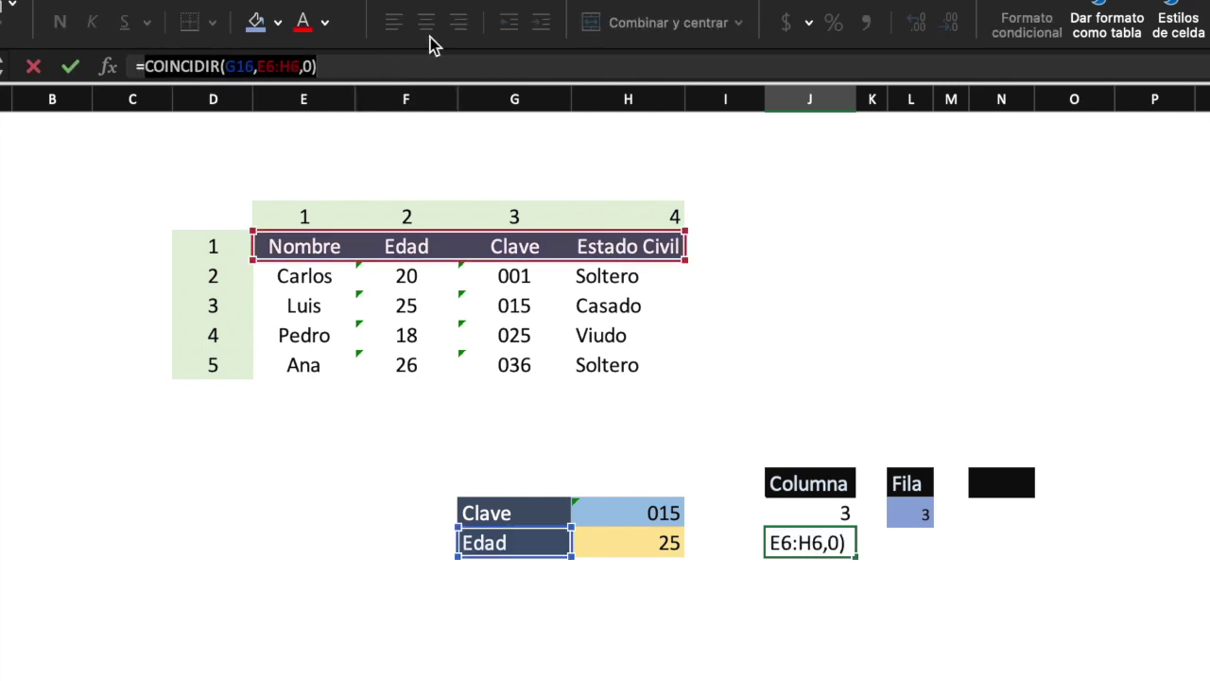
{"action": "key", "text": "Return"}
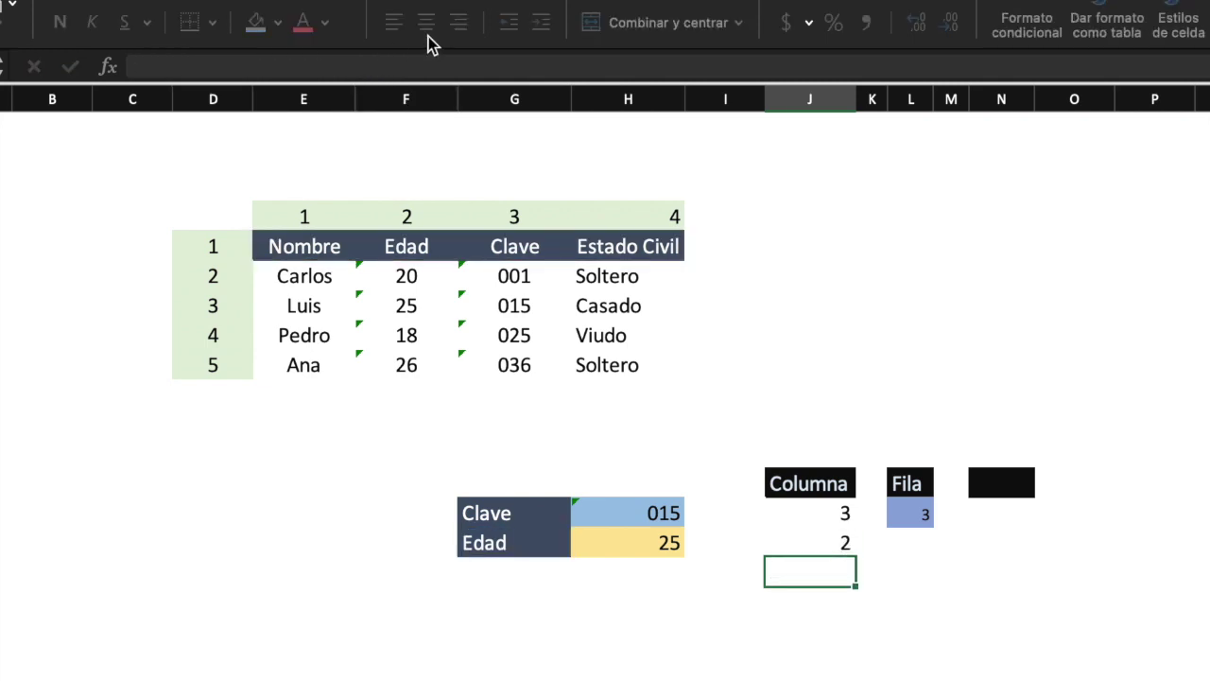
{"action": "left_click", "coordinate": [641, 537]}
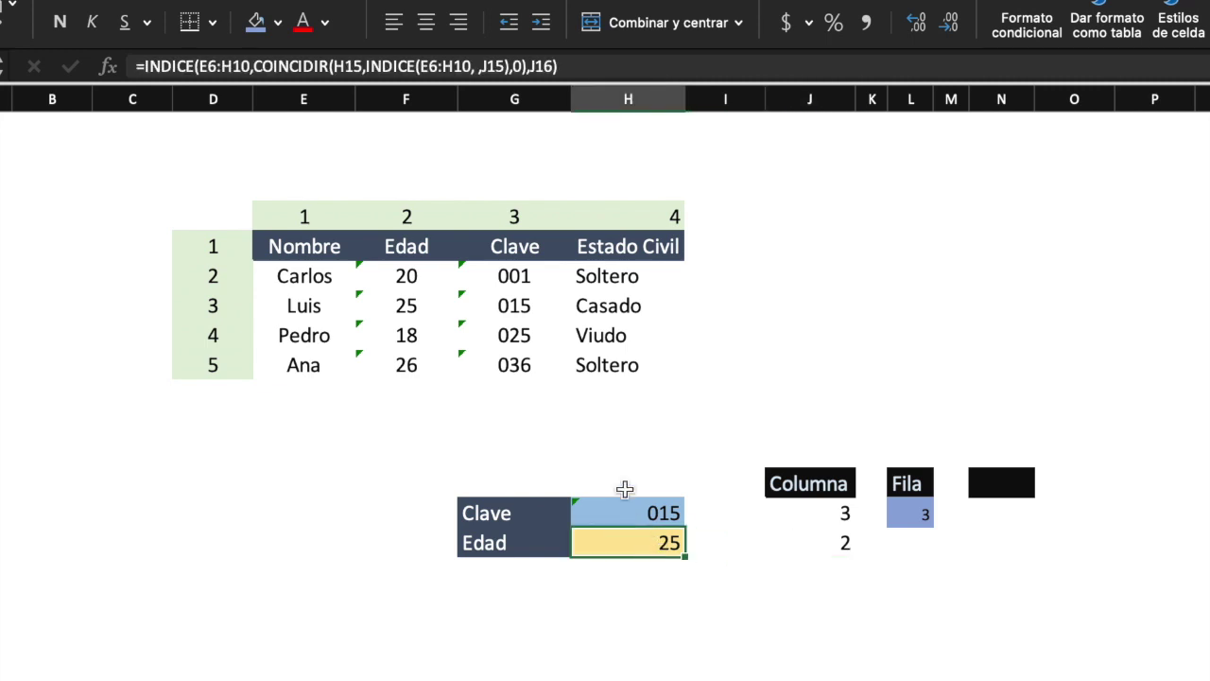
{"action": "left_click", "coordinate": [537, 66]}
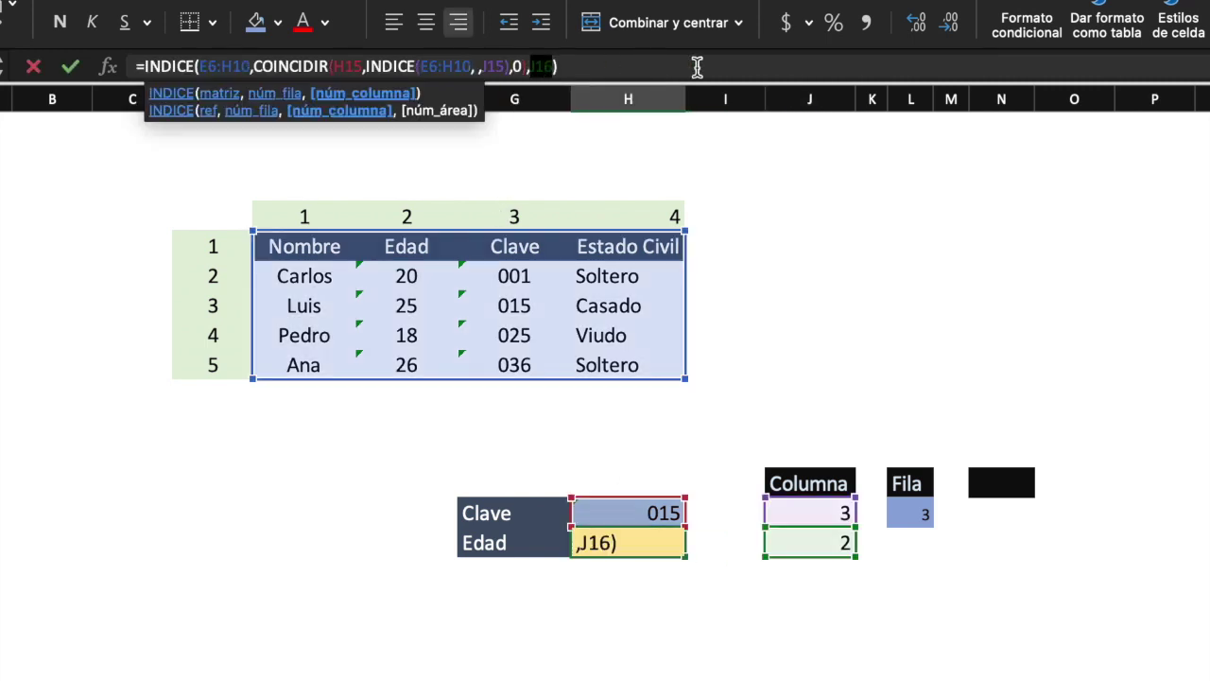
{"action": "type", "text": "COINCIDIR(G16,E6:H6,0"}
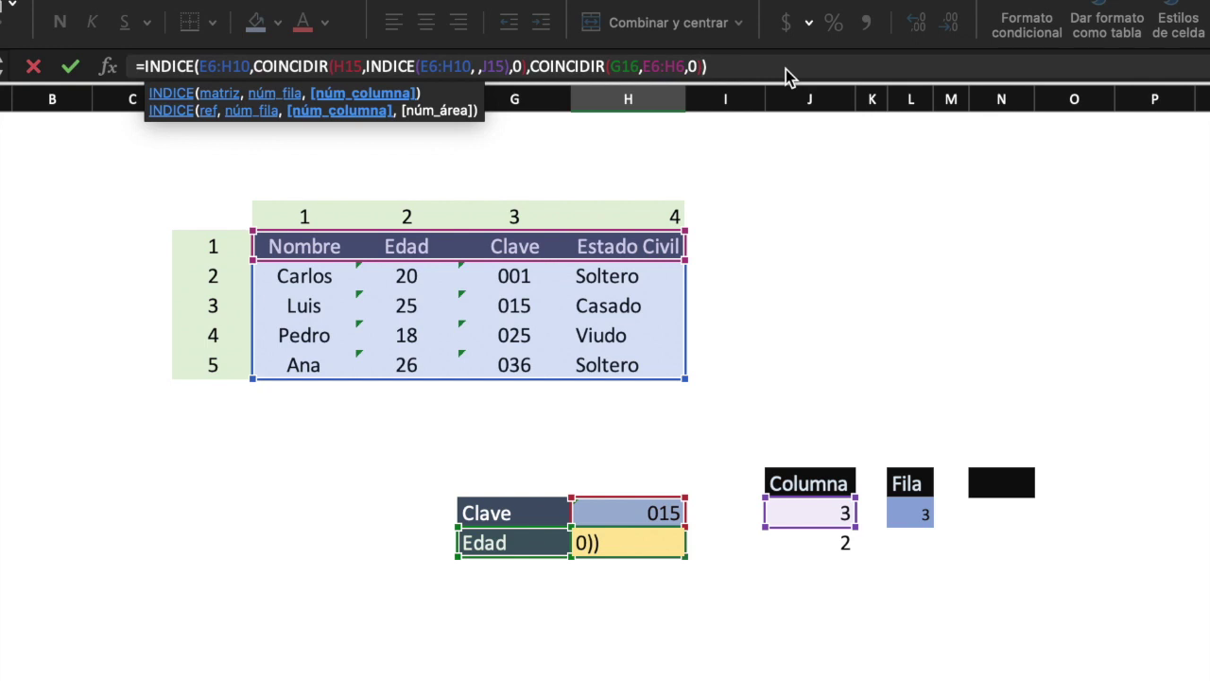
{"action": "key", "text": "Return"}
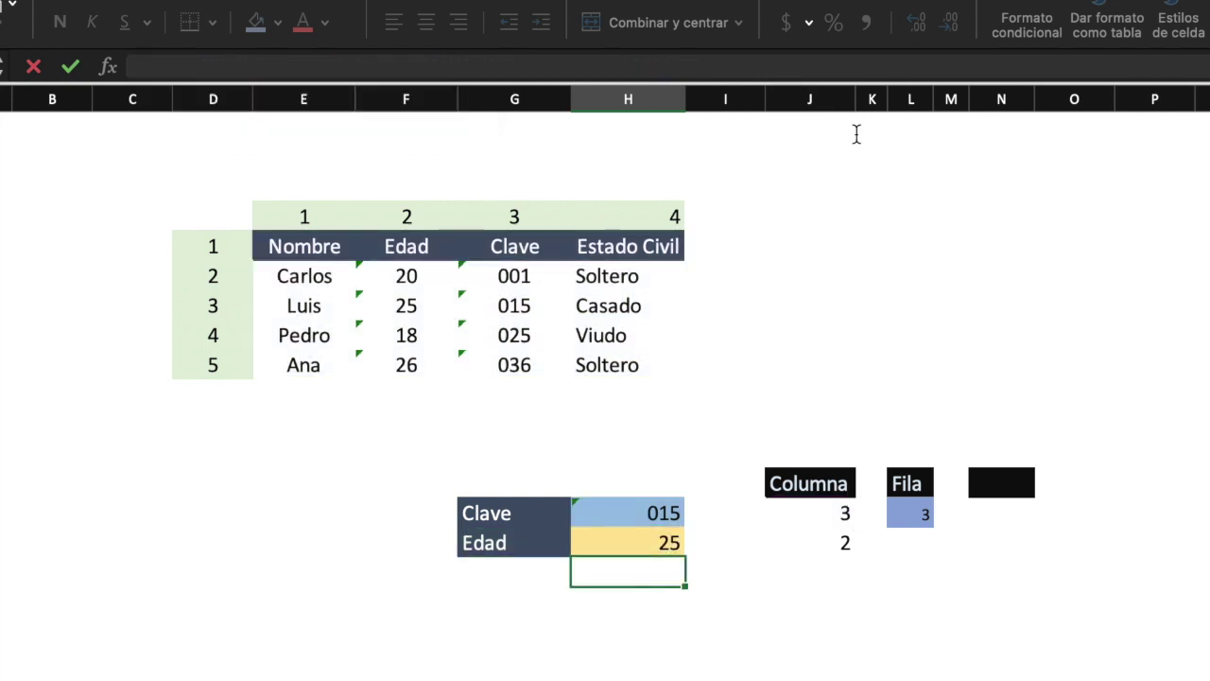
{"action": "left_click", "coordinate": [667, 541]}
{"action": "left_click", "coordinate": [455, 66]}
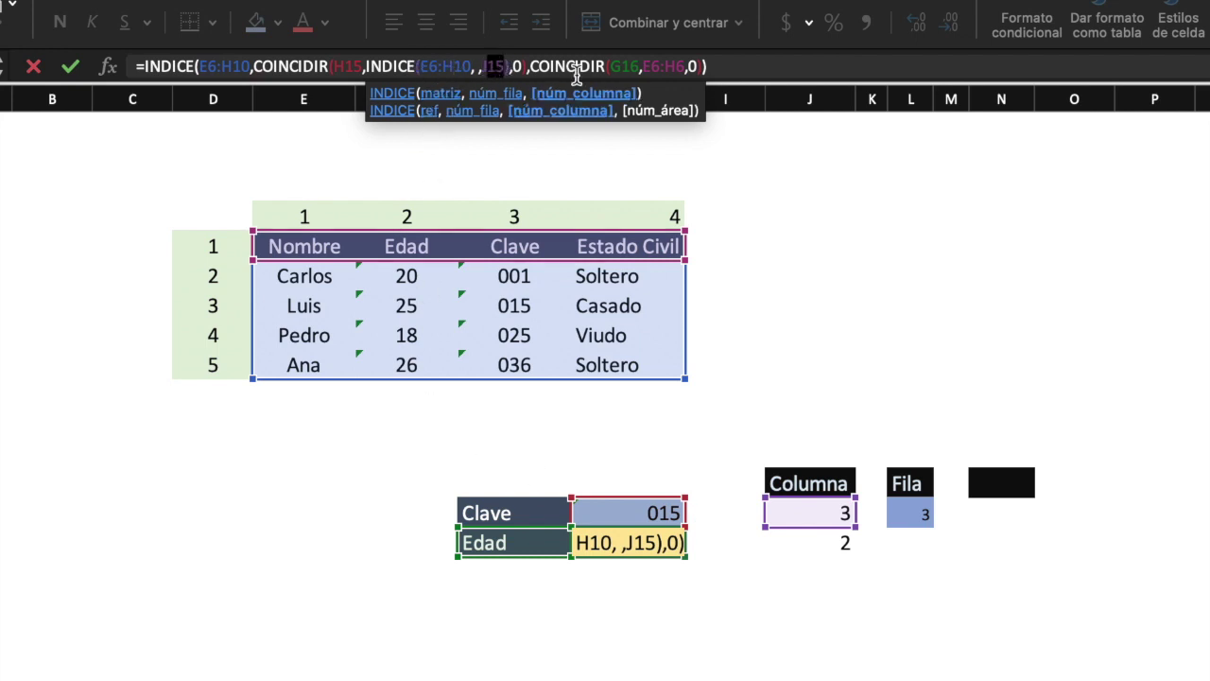
{"action": "key", "text": "Return"}
{"action": "left_click", "coordinate": [859, 510]}
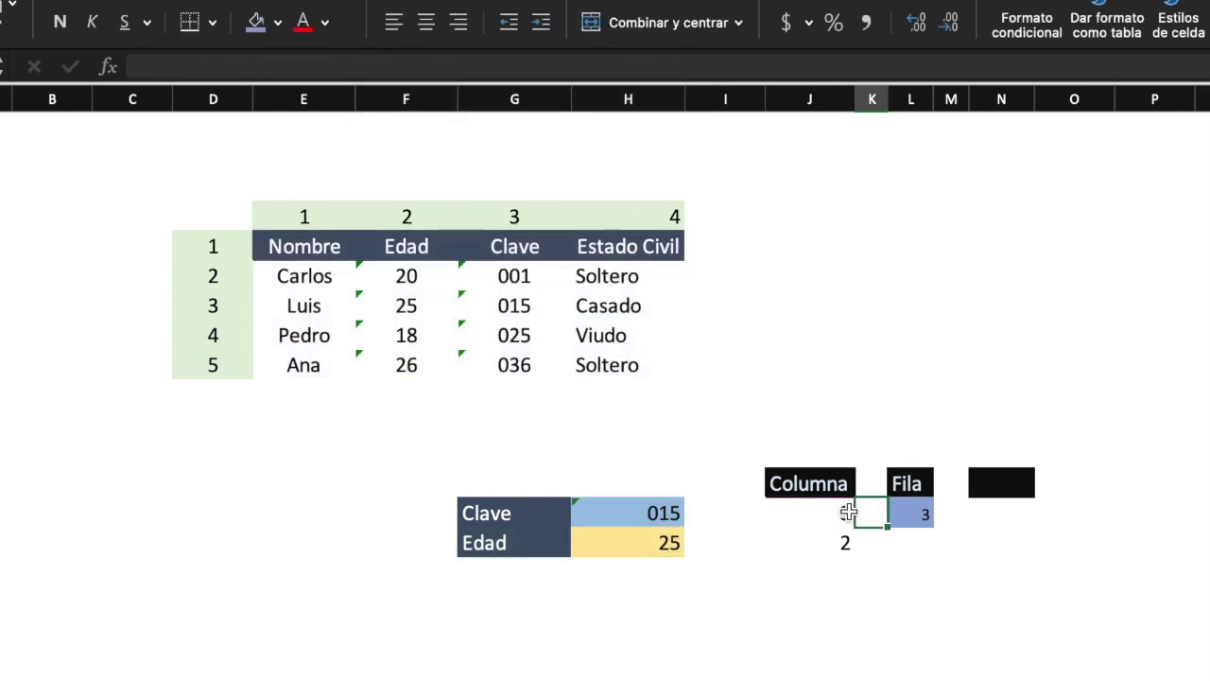
Paste J15's COINCIDIR formula over the J15 reference inside H16's formula
{"action": "key", "text": "Left"}
{"action": "left_click", "coordinate": [313, 65]}
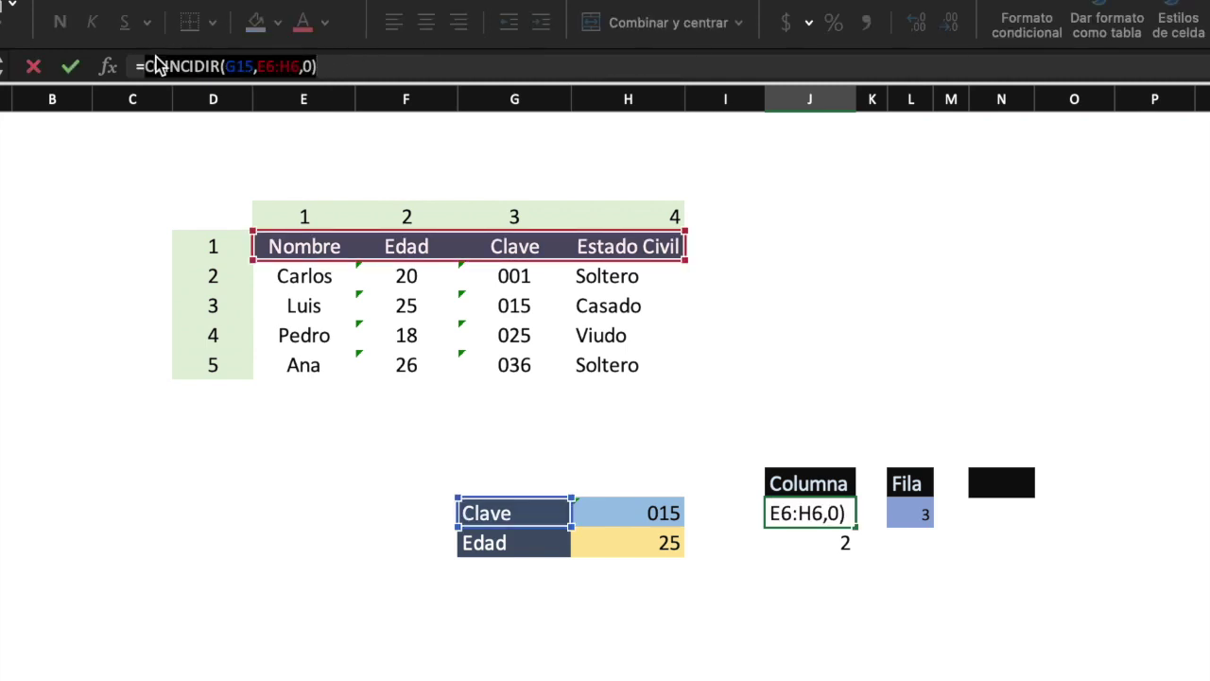
{"action": "key", "text": "Return"}
{"action": "left_click", "coordinate": [632, 546]}
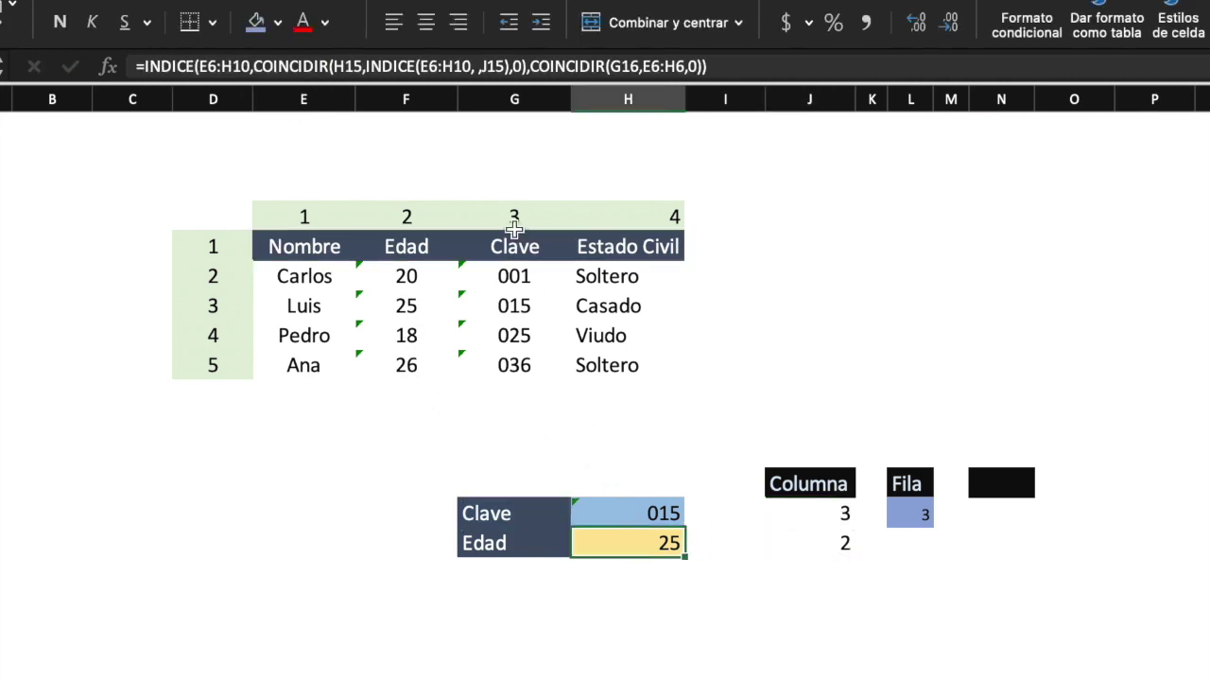
{"action": "left_click", "coordinate": [491, 64]}
{"action": "double_click", "coordinate": [489, 65]}
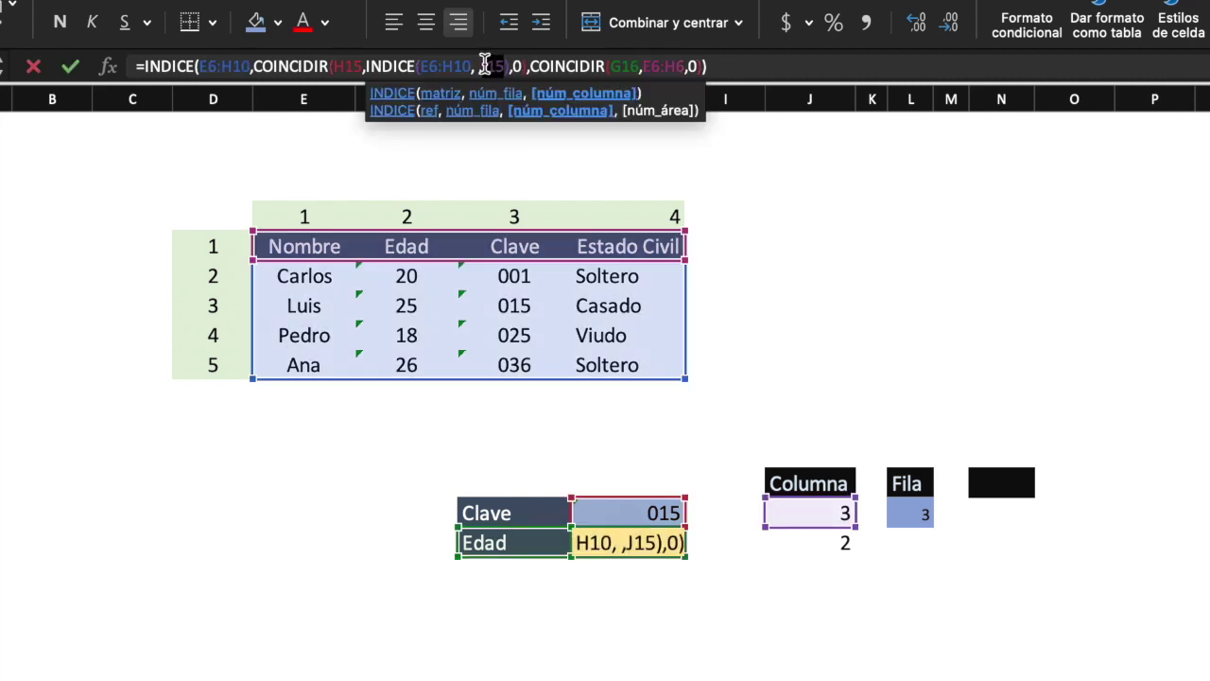
{"action": "type", "text": "COINCIDIR(G15,E6:H6,0"}
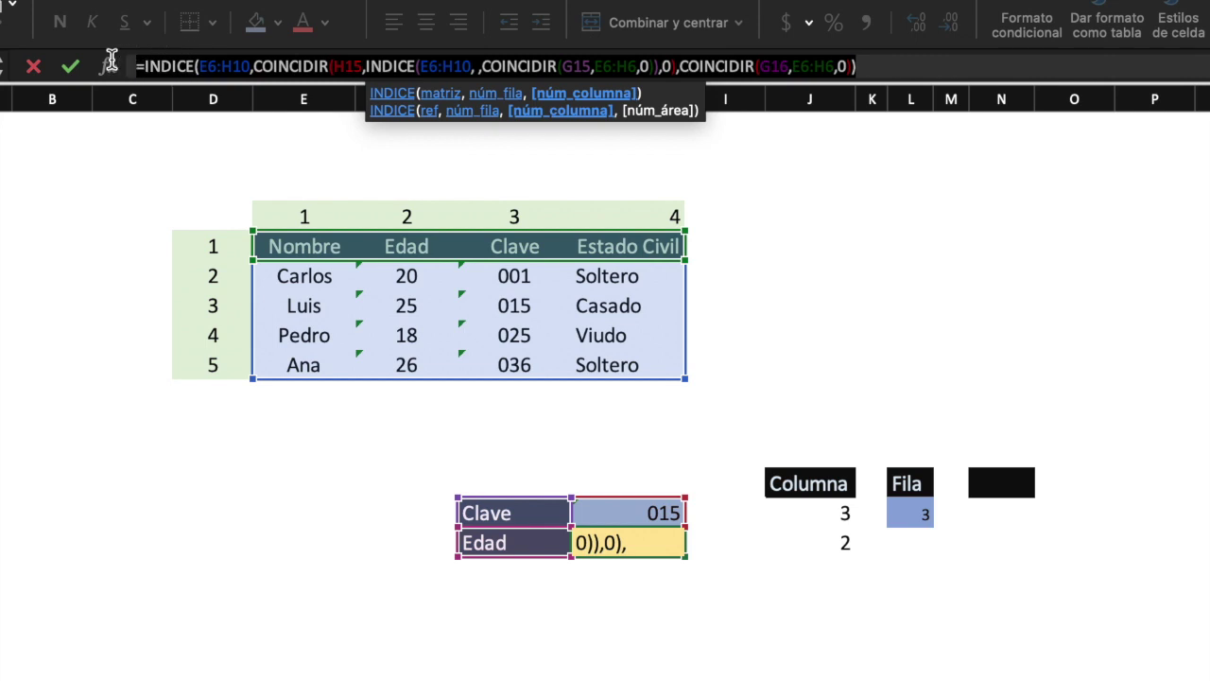
{"action": "key", "text": "End"}
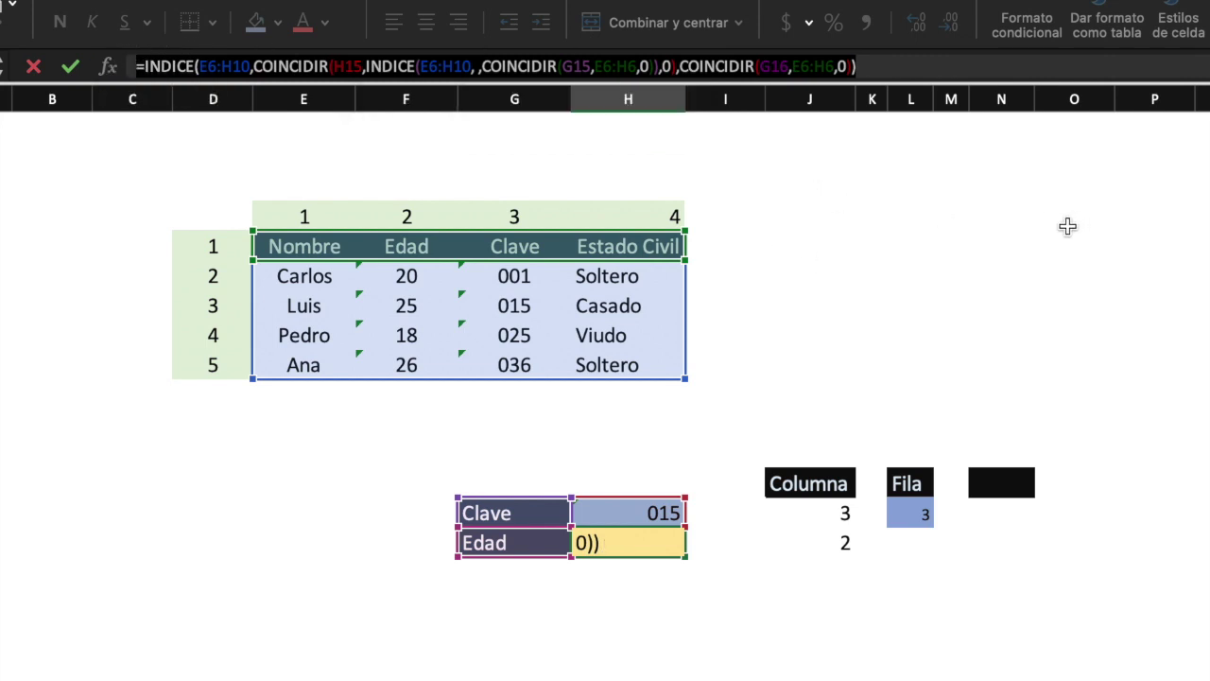
{"action": "key", "text": "Return"}
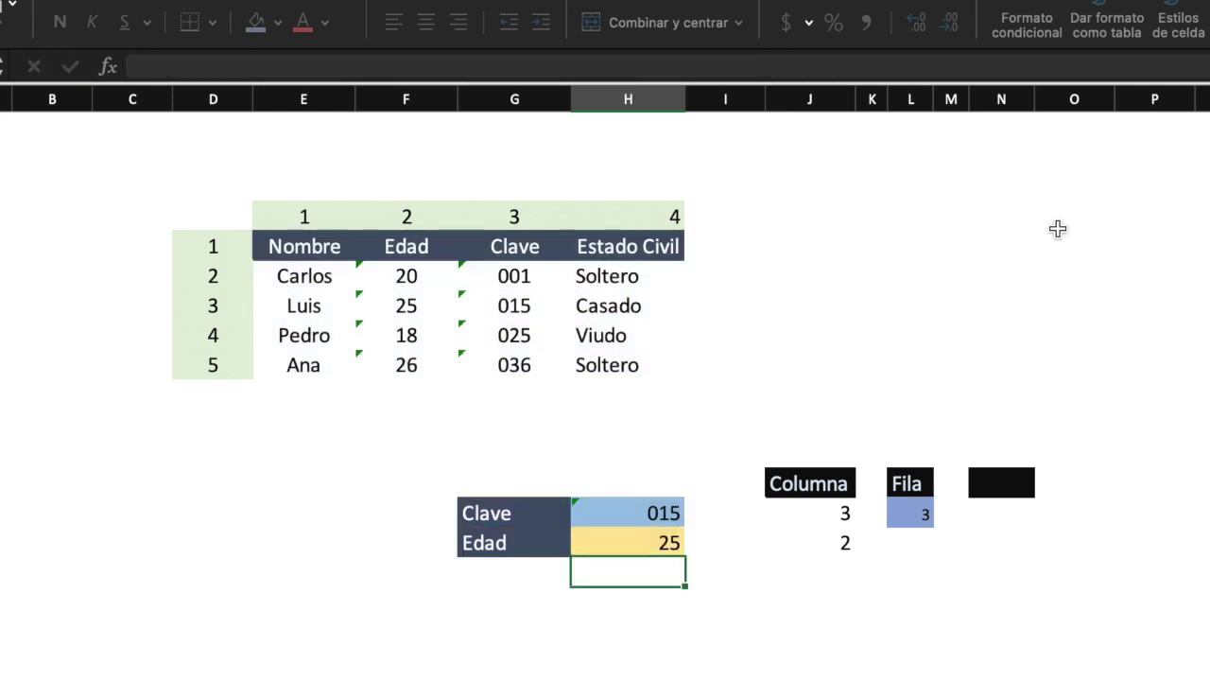
Review the fully nested formula and select the helper block J14:N20
{"action": "left_click", "coordinate": [669, 543]}
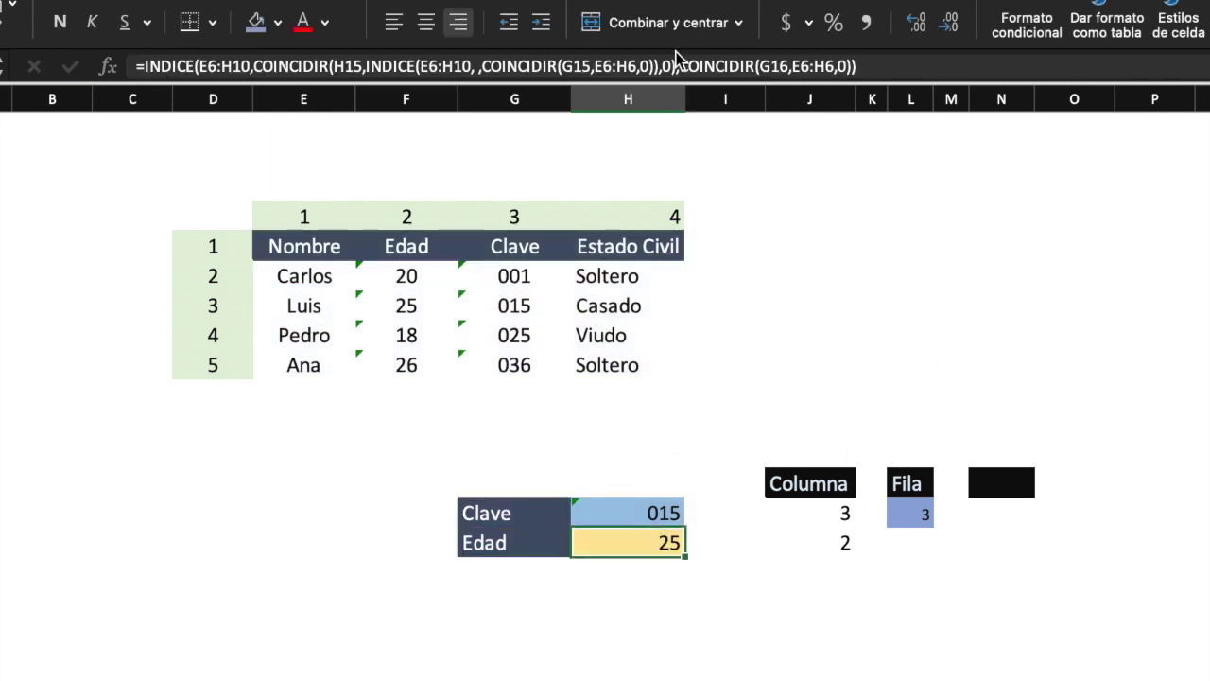
{"action": "left_click", "coordinate": [665, 66]}
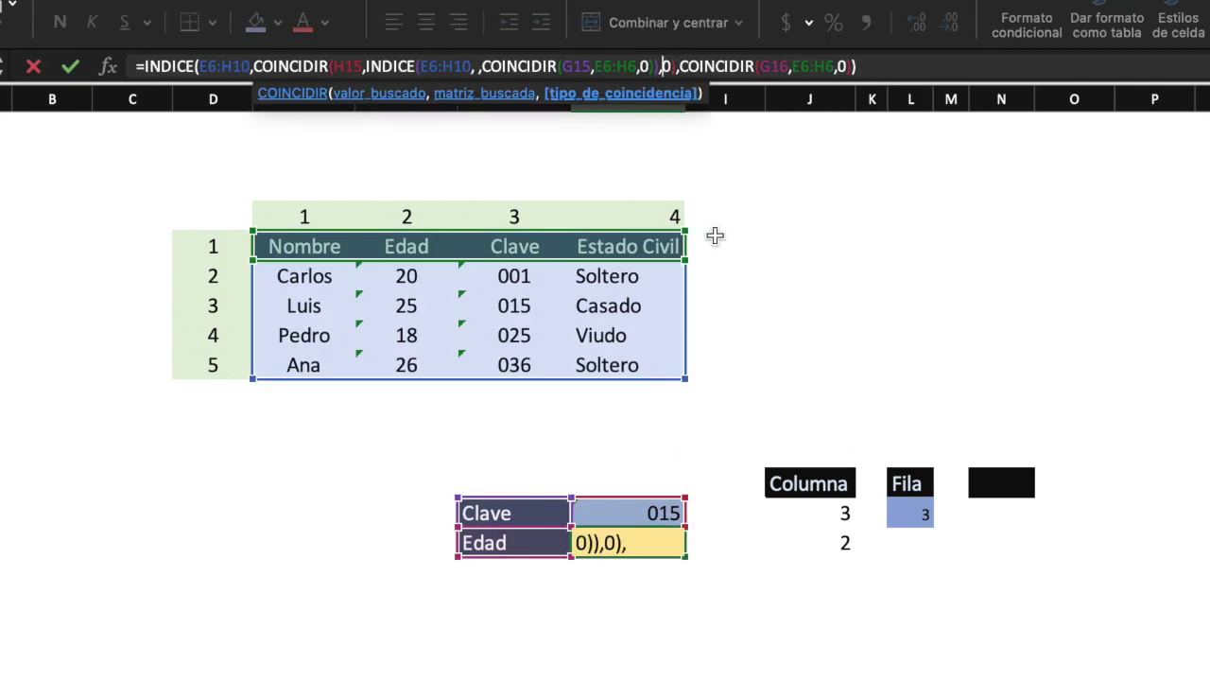
{"action": "key", "text": "Return"}
{"action": "left_click_drag", "start_coordinate": [804, 423], "coordinate": [1021, 614]}
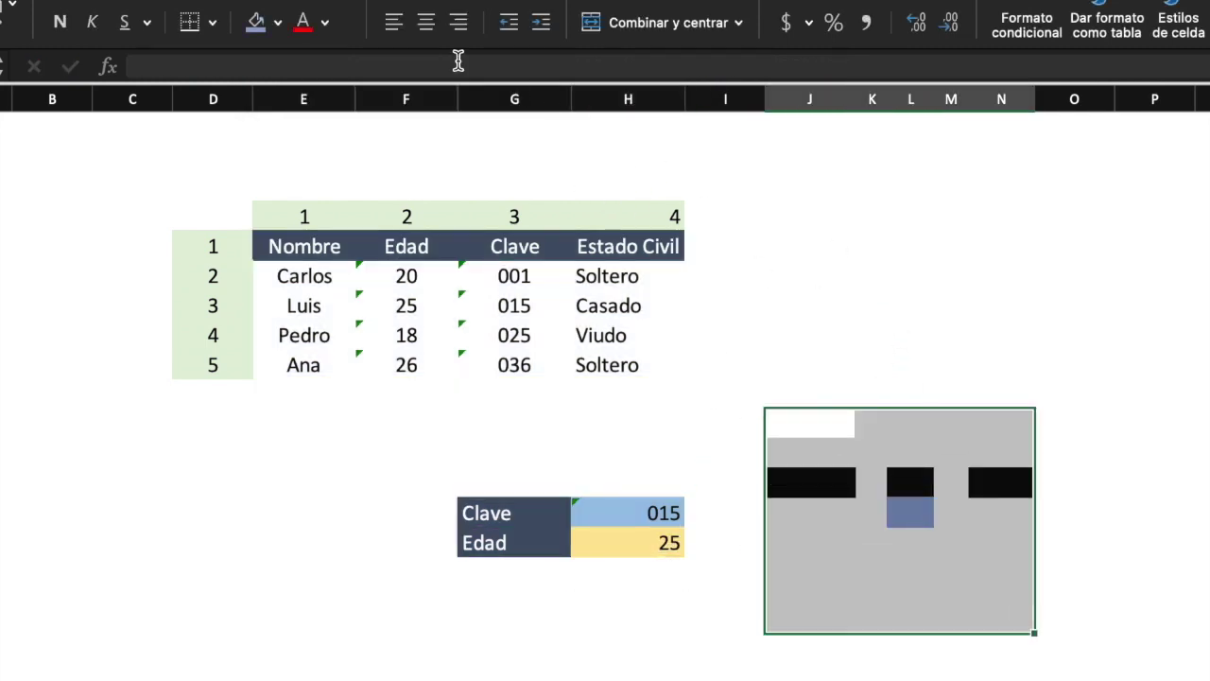
Fill the helper block J14:N20 white to hide it
{"action": "left_click", "coordinate": [277, 22]}
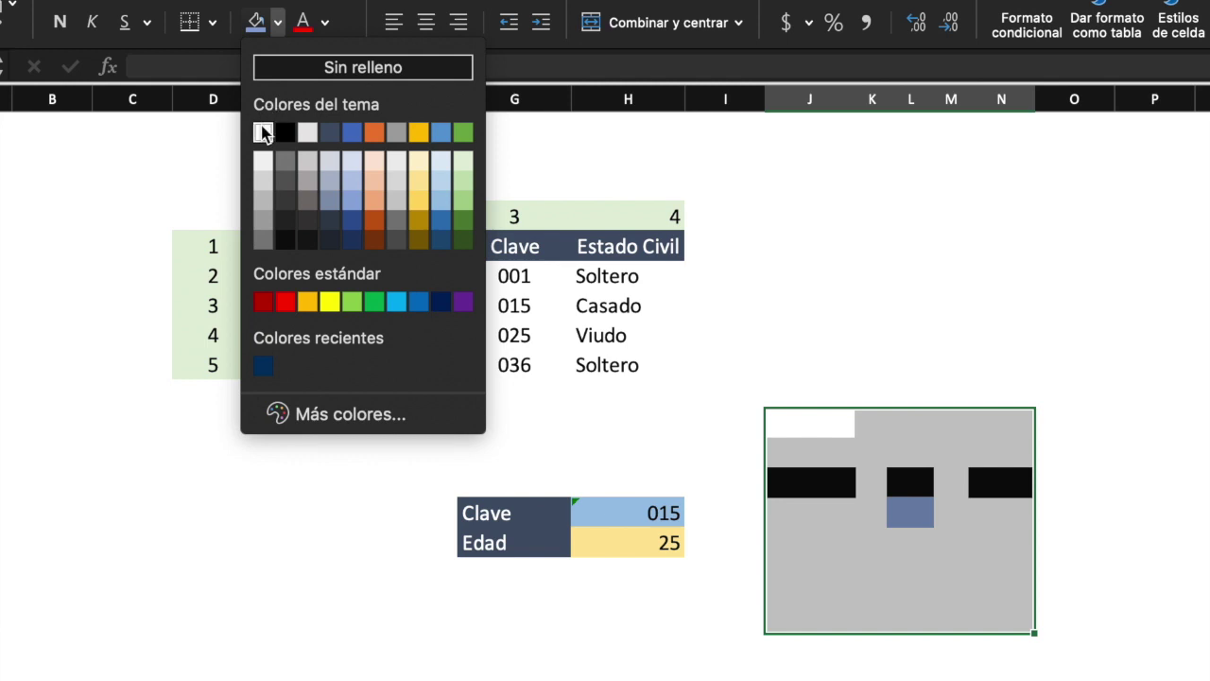
{"action": "left_click", "coordinate": [263, 132]}
{"action": "left_click", "coordinate": [647, 545]}
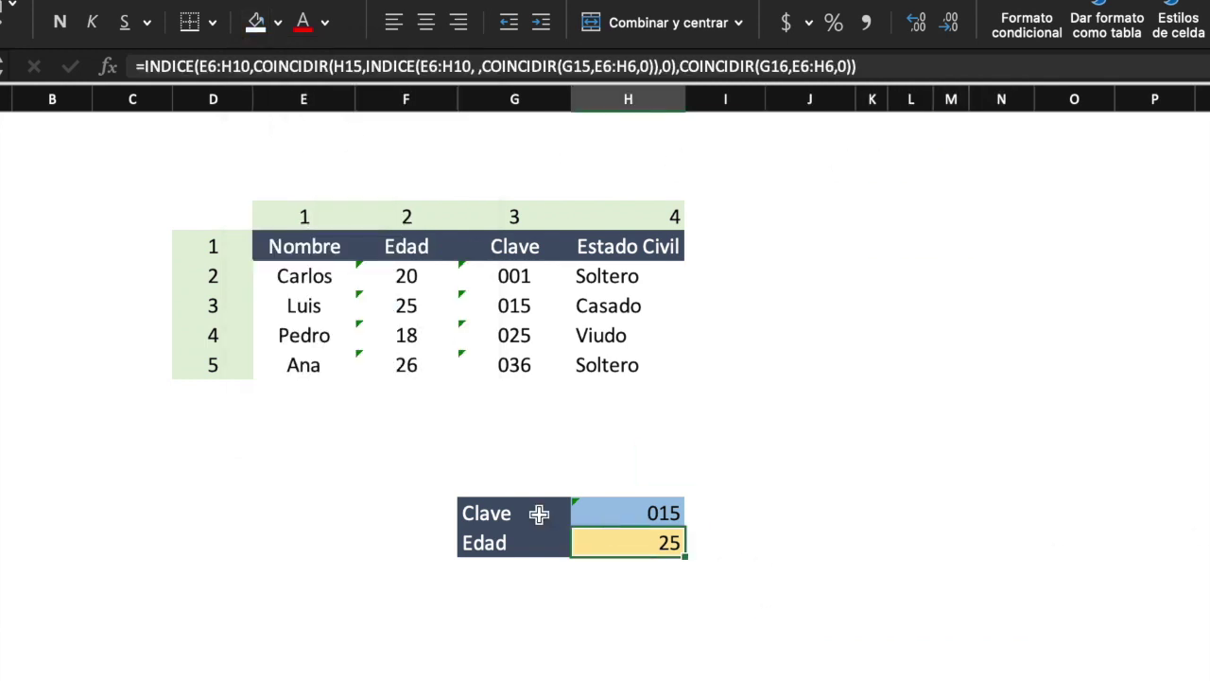
Set the lookup field G15 to Edad and the lookup value to 20
{"action": "left_click", "coordinate": [515, 513]}
{"action": "left_click", "coordinate": [580, 514]}
{"action": "left_click", "coordinate": [505, 564]}
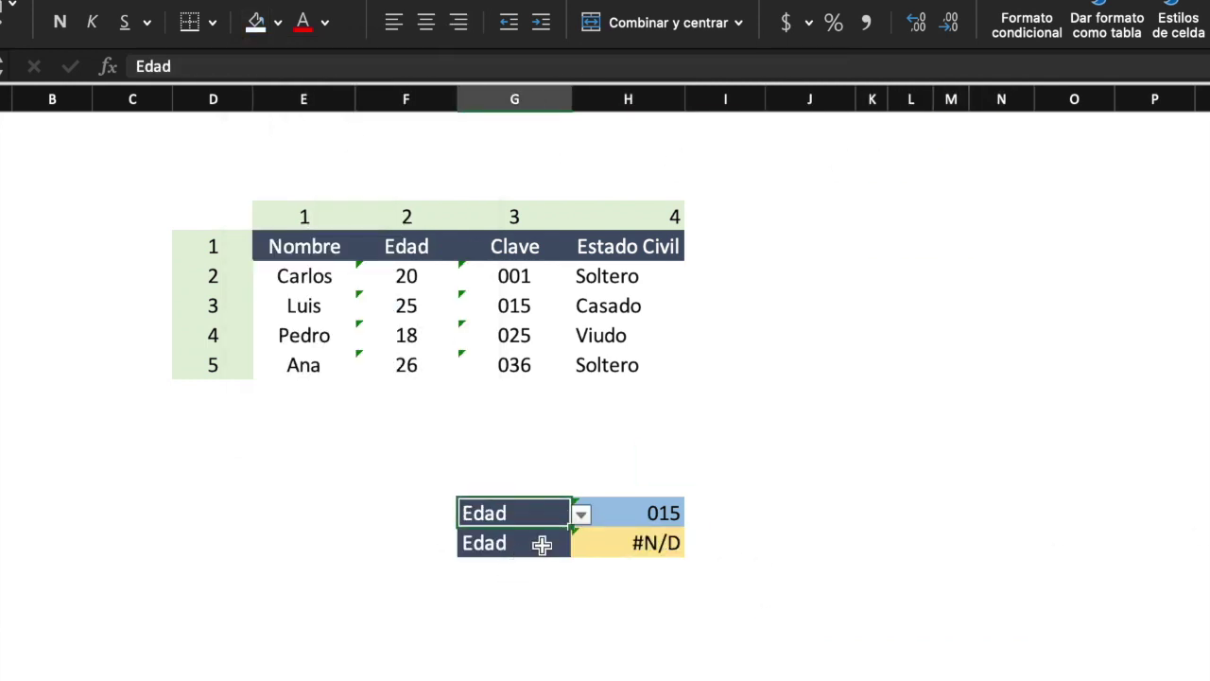
{"action": "left_click", "coordinate": [615, 514]}
{"action": "type", "text": "20"}
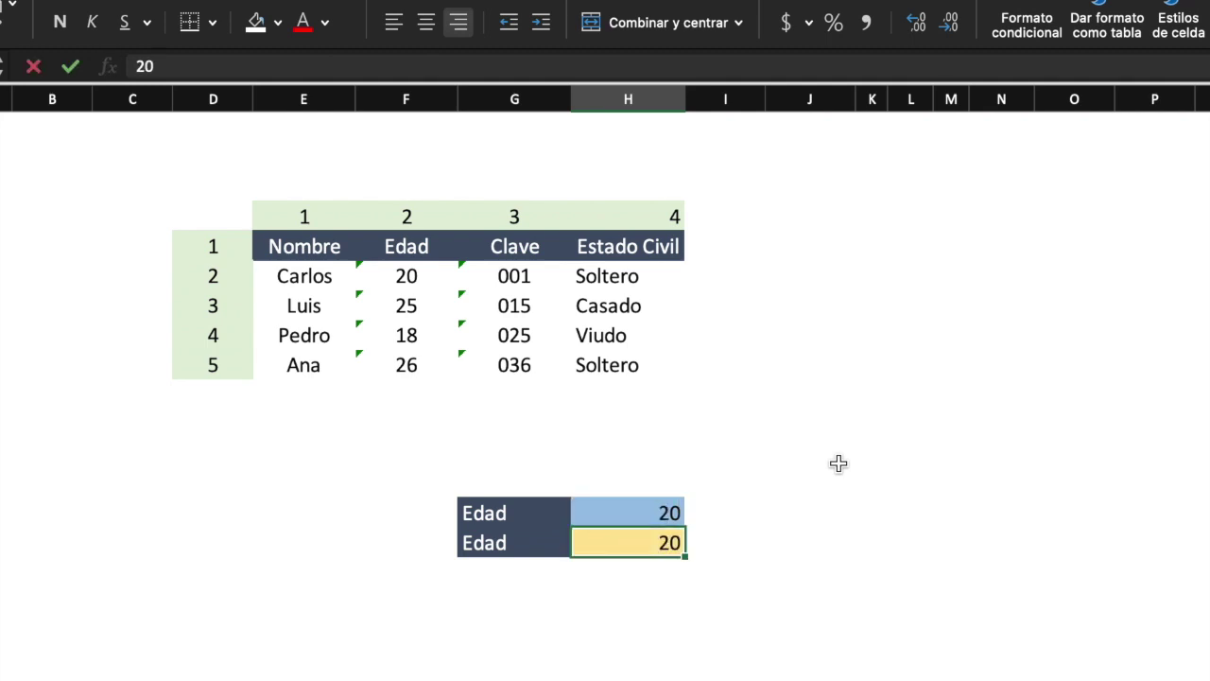
{"action": "key", "text": "Return"}
Return the Nombre field and test lookup values 25 and 26
{"action": "left_click", "coordinate": [558, 541]}
{"action": "left_click", "coordinate": [581, 544]}
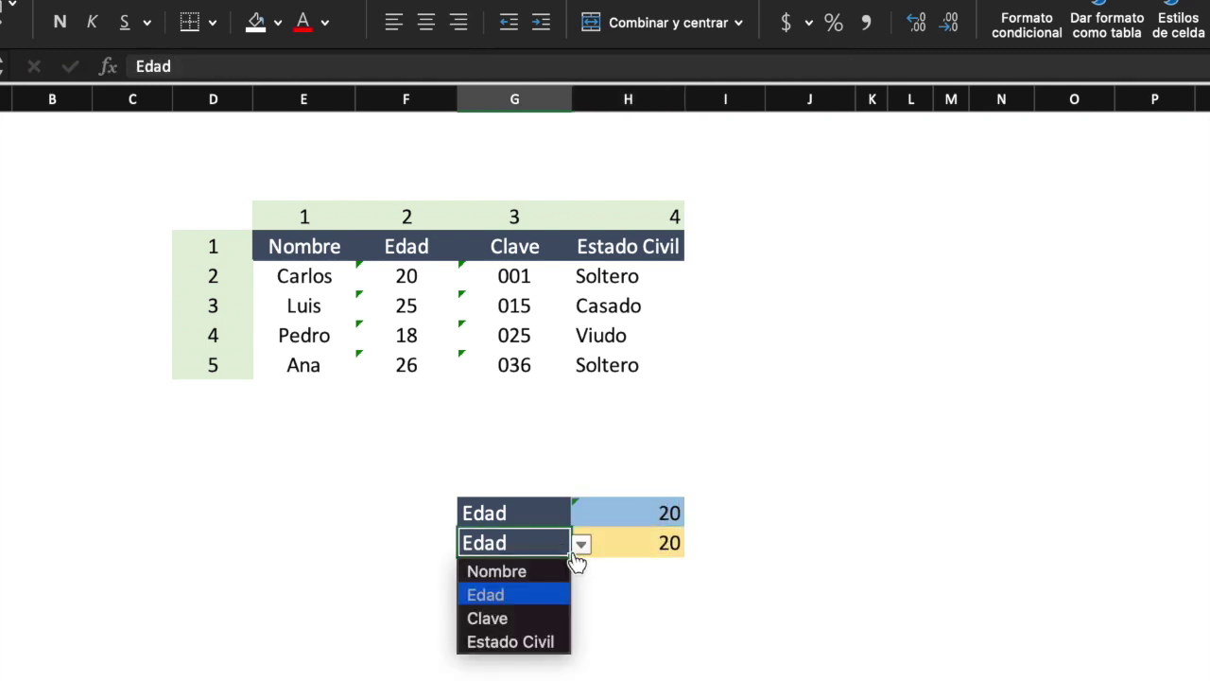
{"action": "left_click", "coordinate": [541, 571]}
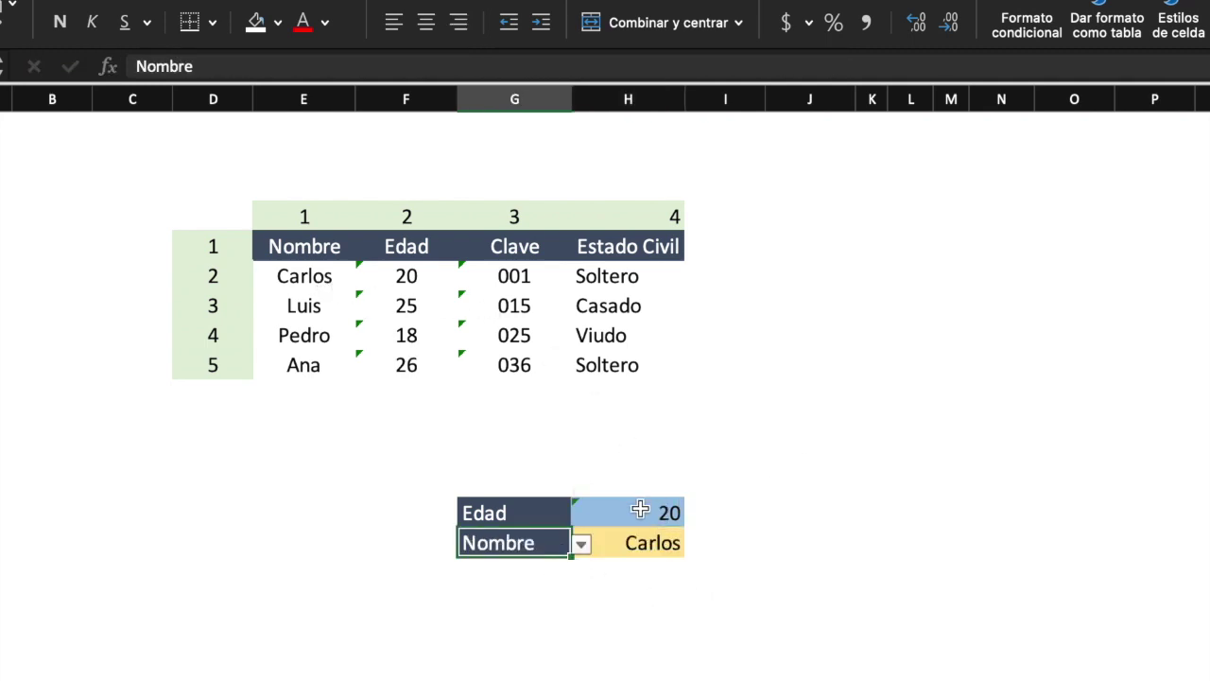
{"action": "left_click", "coordinate": [639, 508]}
{"action": "type", "text": "25"}
{"action": "key", "text": "Return"}
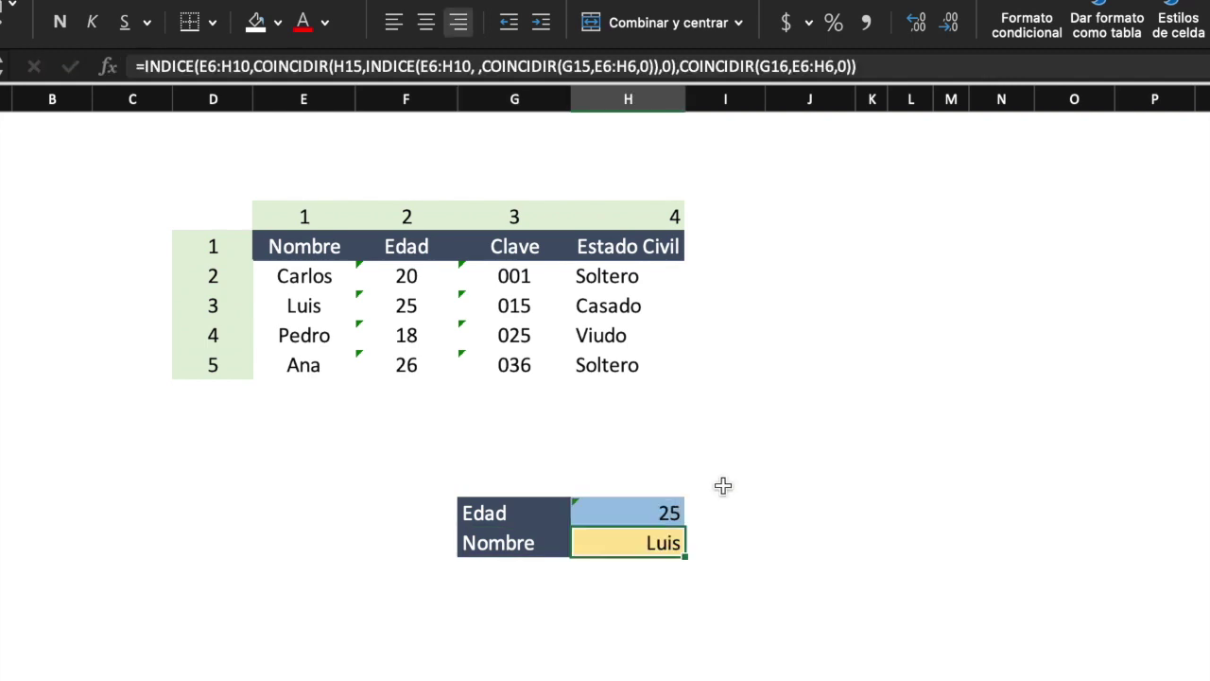
{"action": "left_click", "coordinate": [664, 511]}
{"action": "type", "text": "26"}
{"action": "key", "text": "Return"}
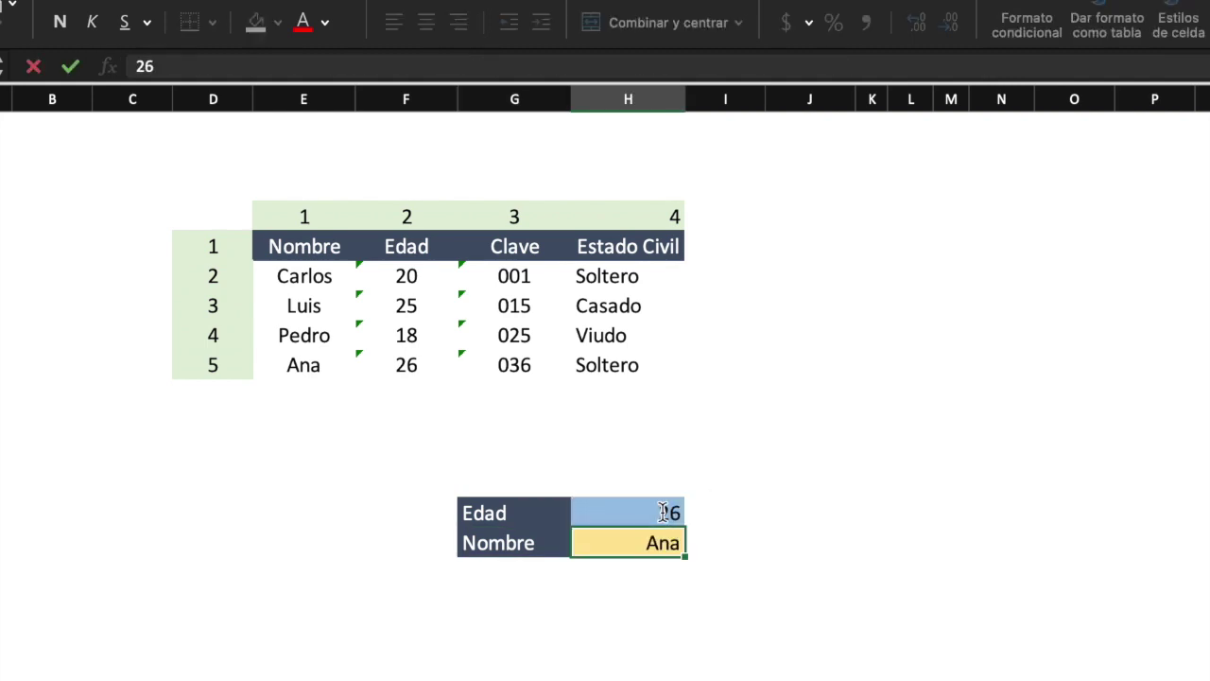
Switch the lookup field to Clave and test keys 001 and 025, returning Pedro
{"action": "left_click", "coordinate": [540, 556]}
{"action": "left_click", "coordinate": [579, 546]}
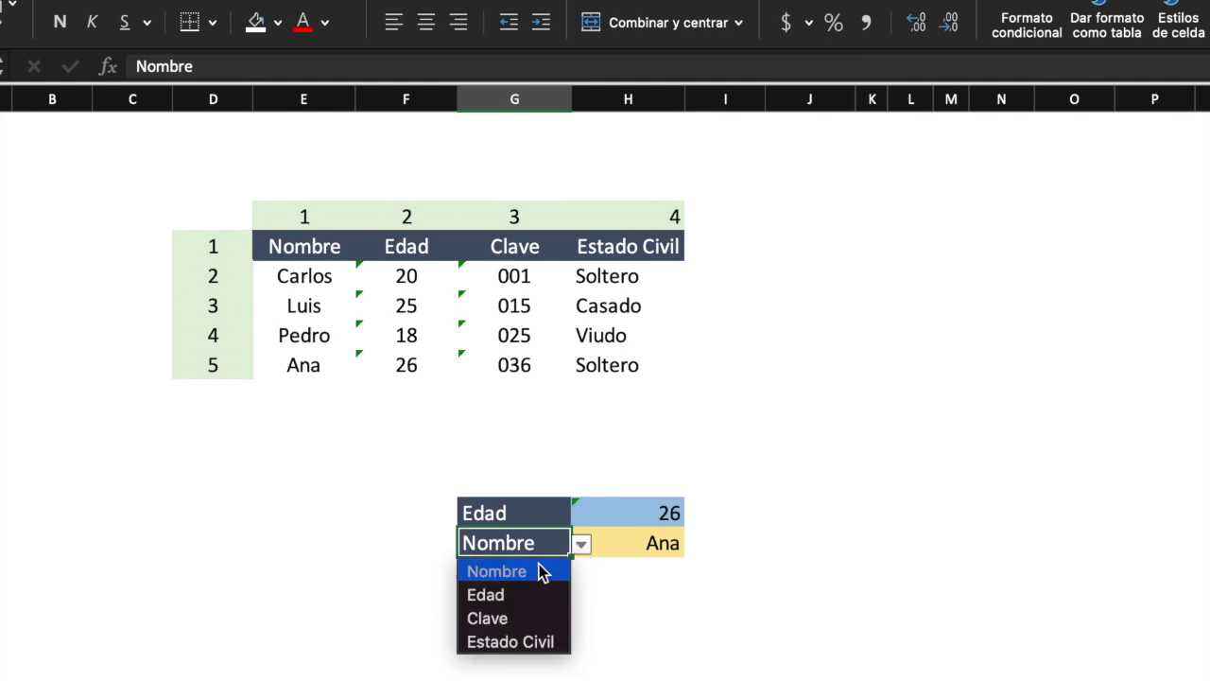
{"action": "left_click", "coordinate": [497, 573]}
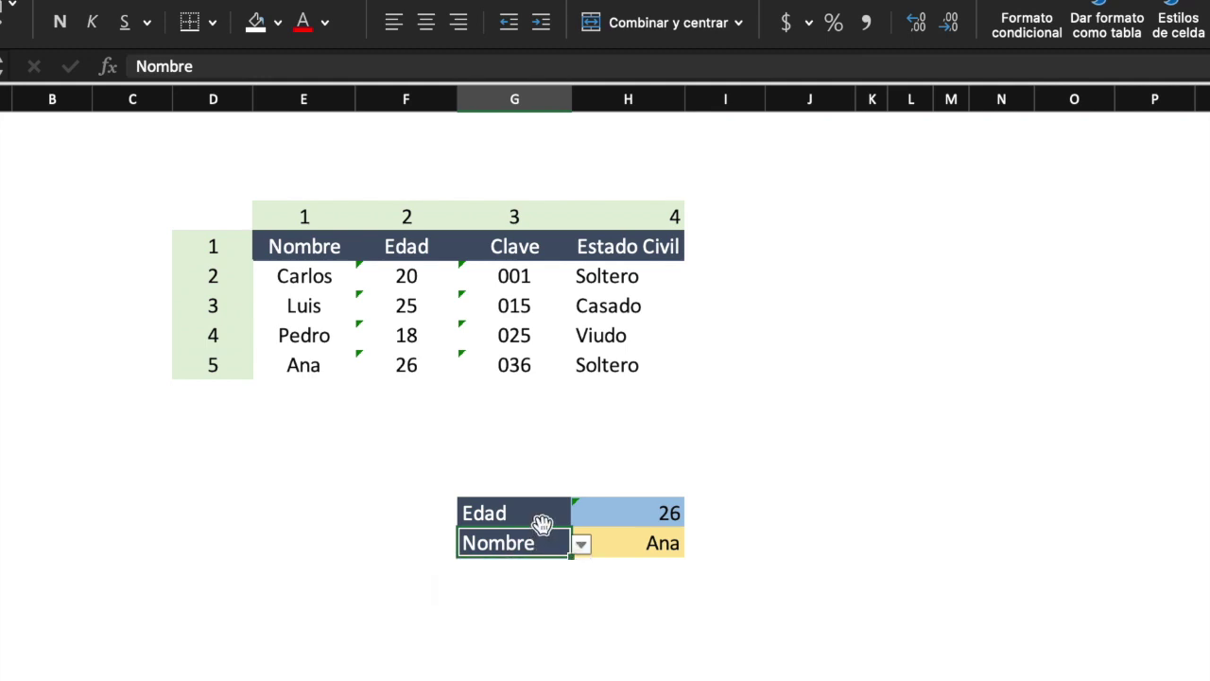
{"action": "left_click", "coordinate": [541, 515]}
{"action": "left_click", "coordinate": [582, 513]}
{"action": "left_click", "coordinate": [519, 588]}
{"action": "left_click", "coordinate": [661, 513]}
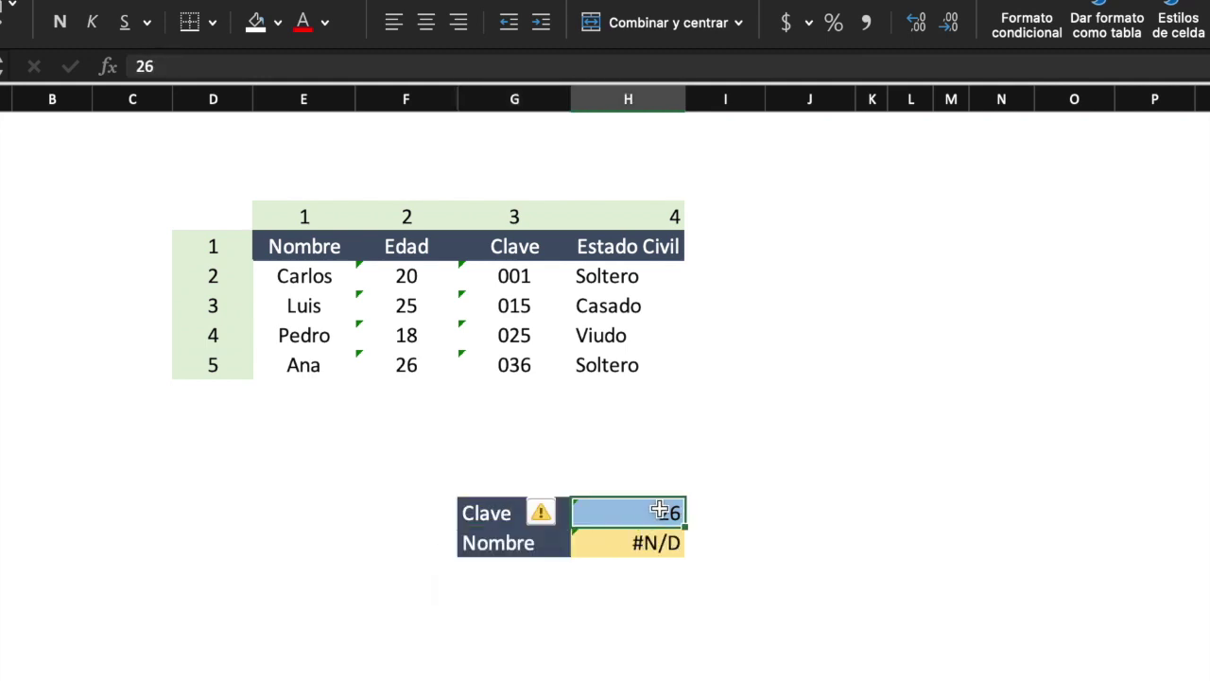
{"action": "type", "text": "001"}
{"action": "key", "text": "Return"}
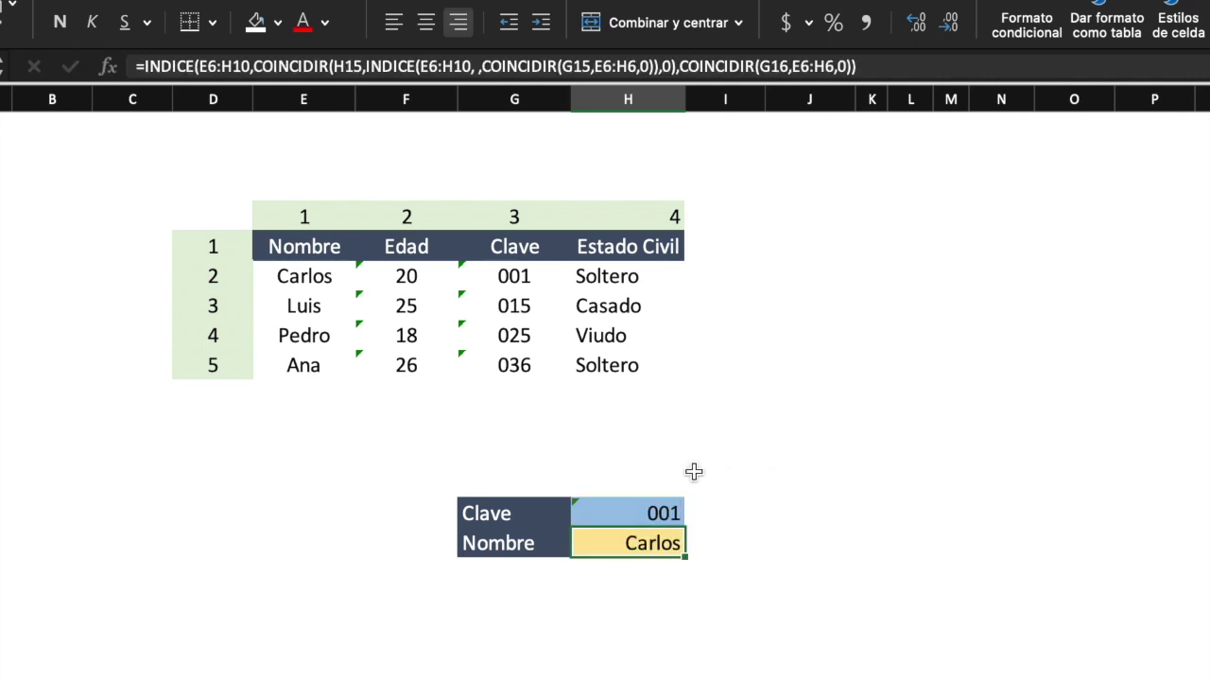
{"action": "left_click", "coordinate": [669, 520]}
{"action": "type", "text": "025"}
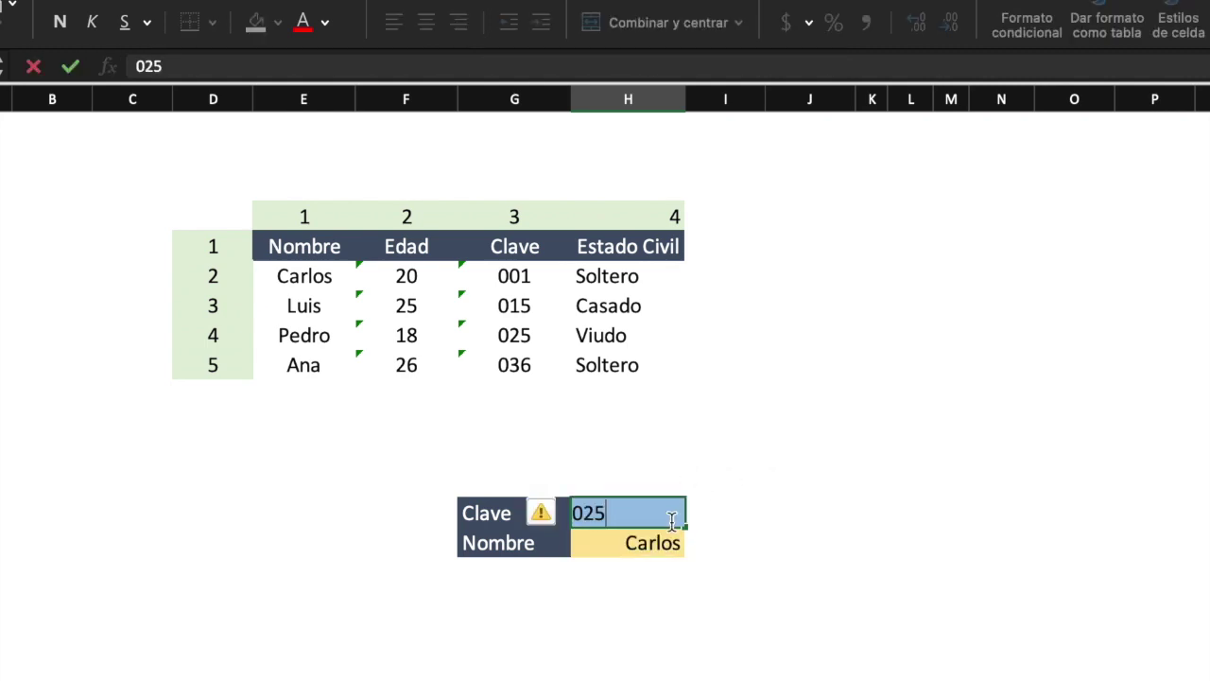
{"action": "key", "text": "Return"}
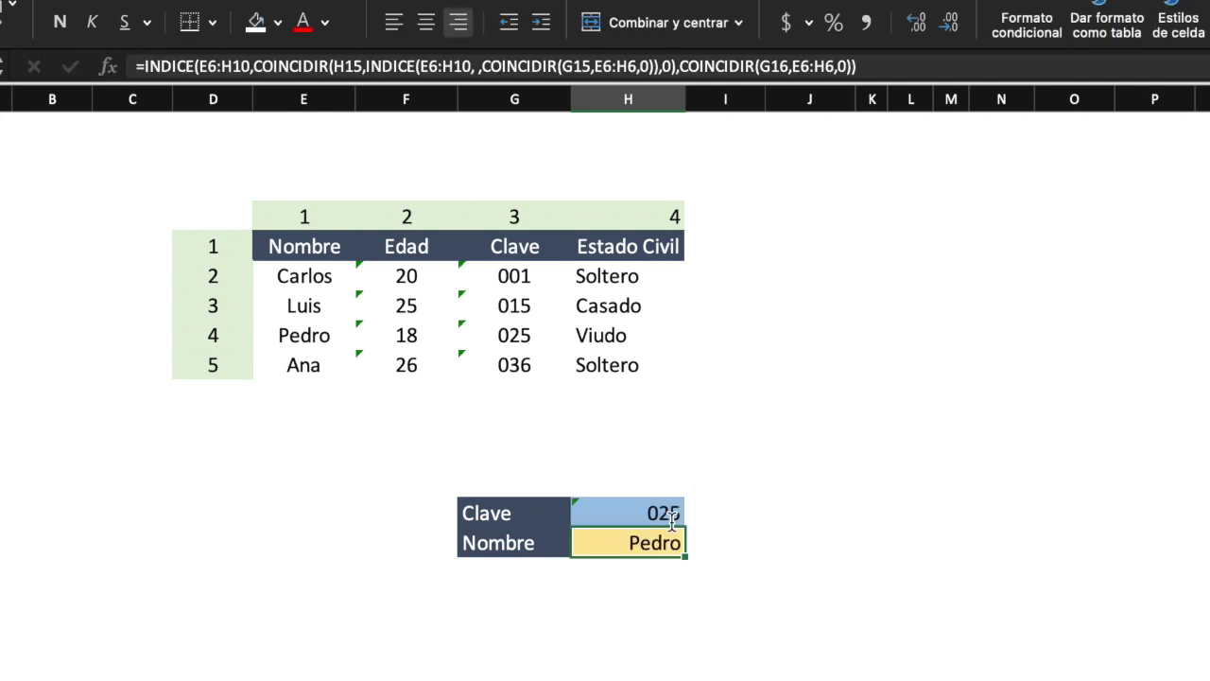